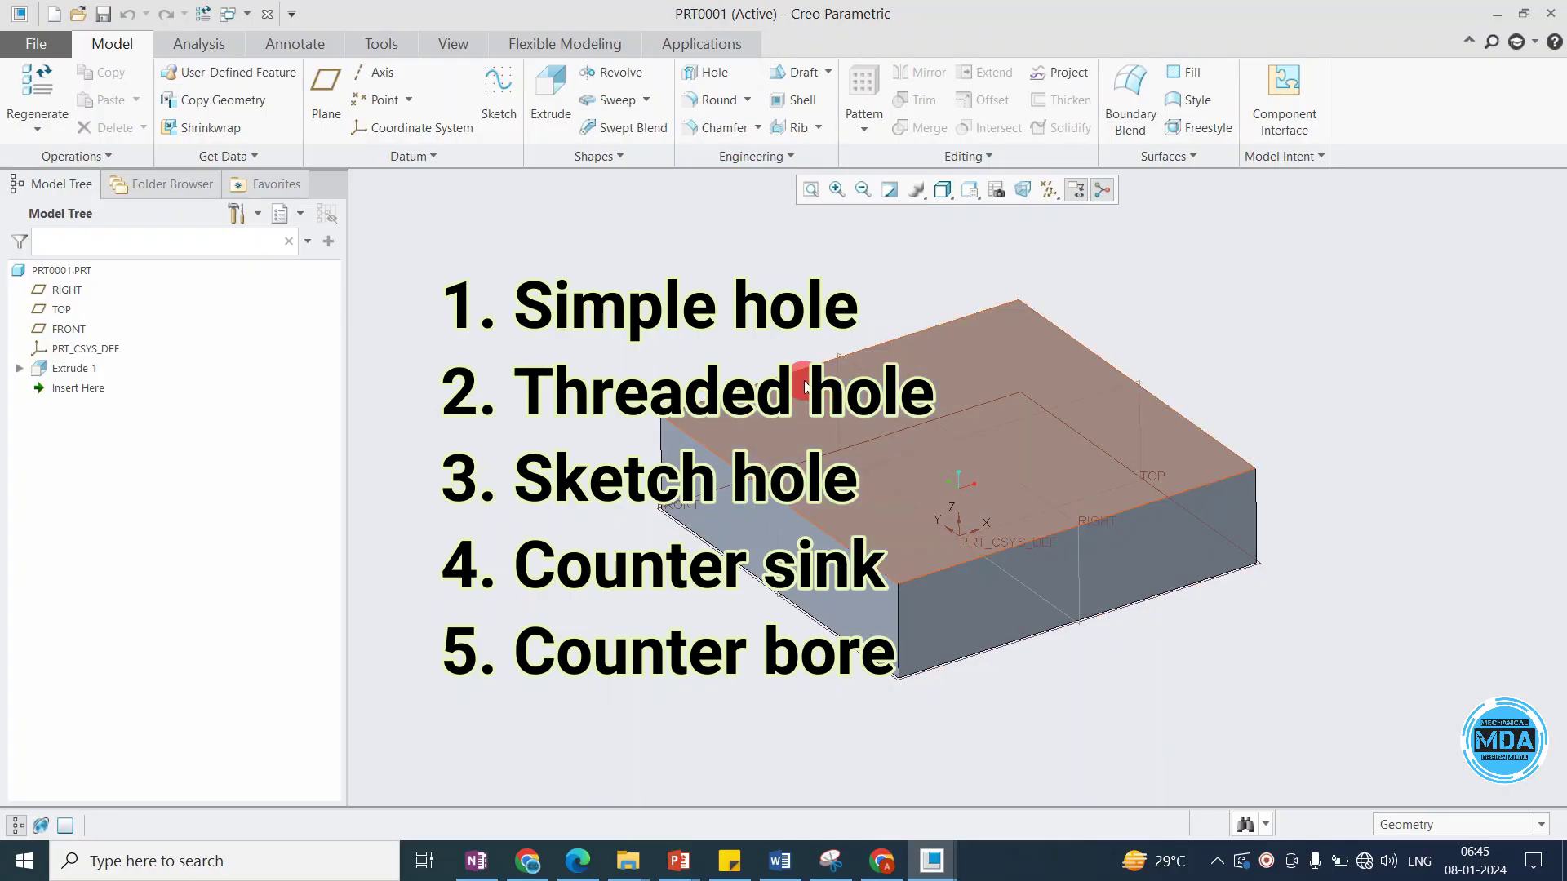
Start a new hole feature on the block using the simple hole type.
click(712, 72)
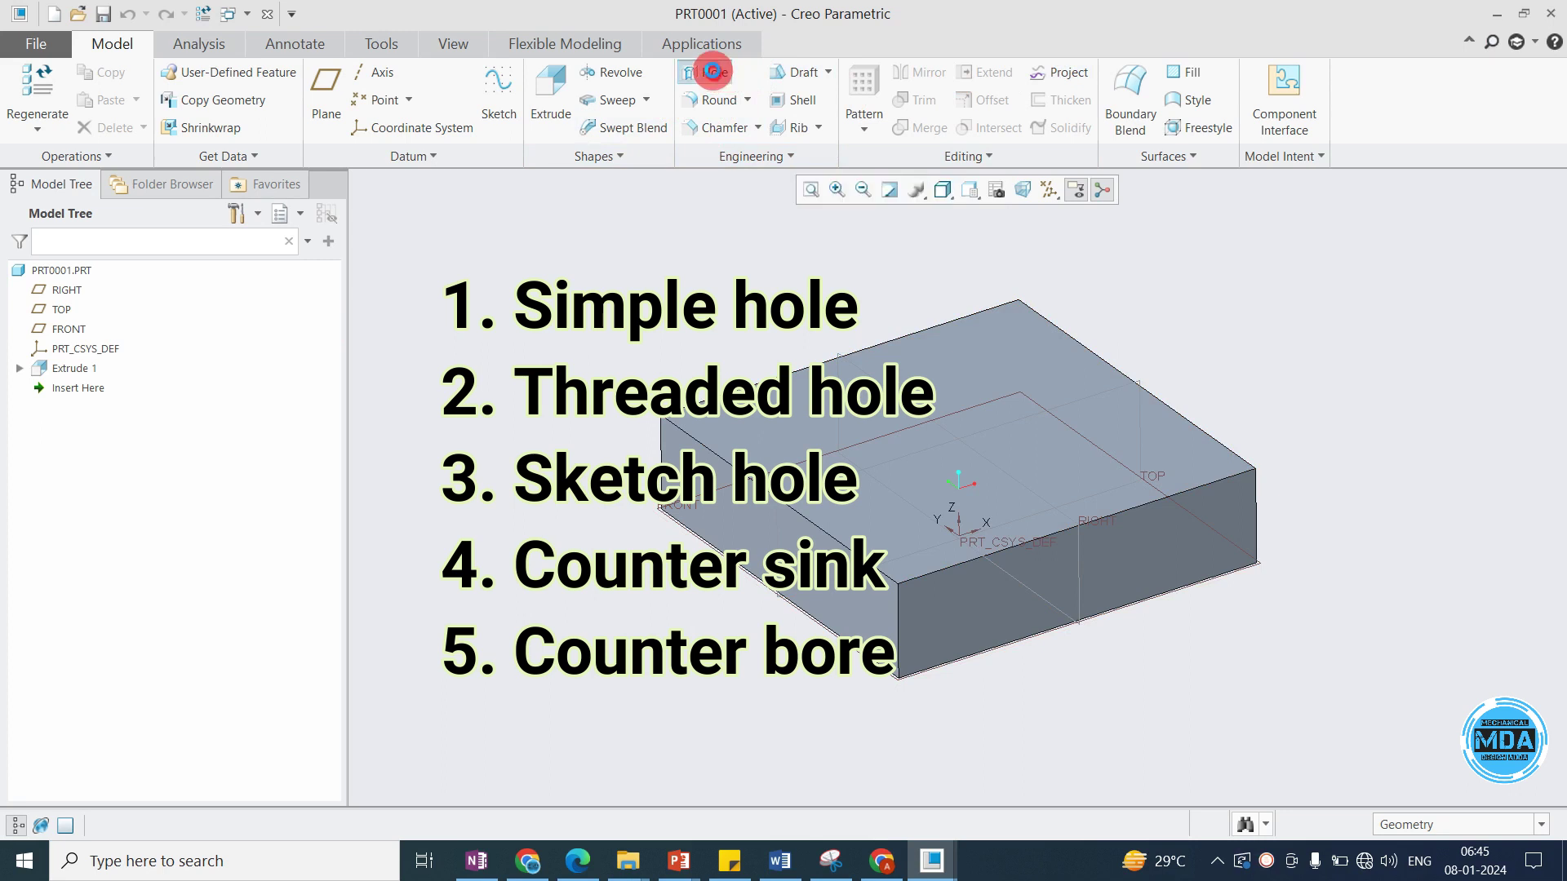
click(19, 104)
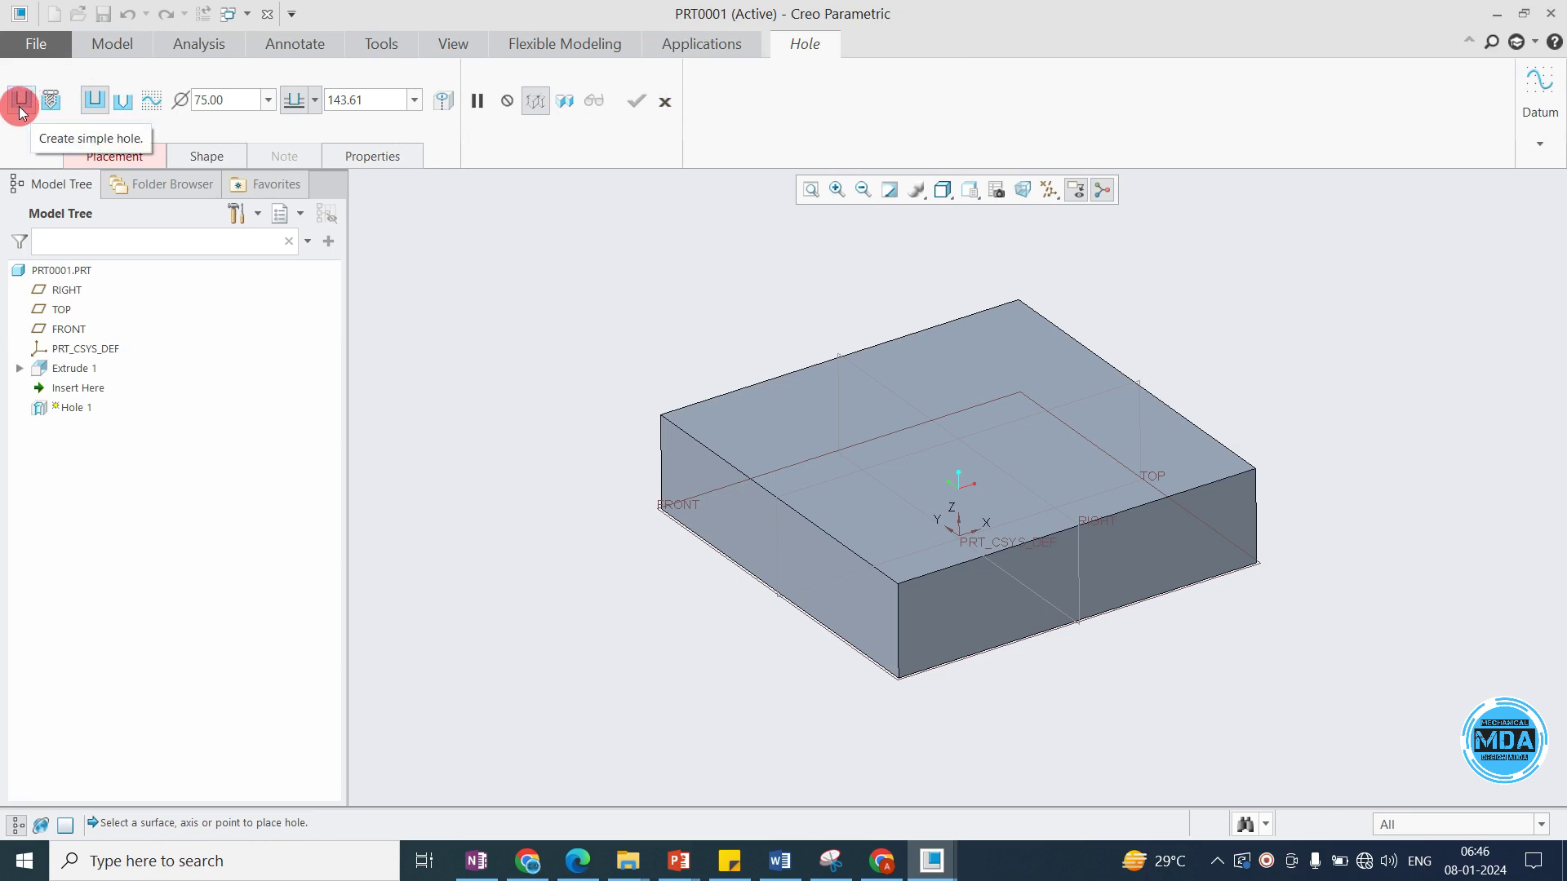
click(20, 99)
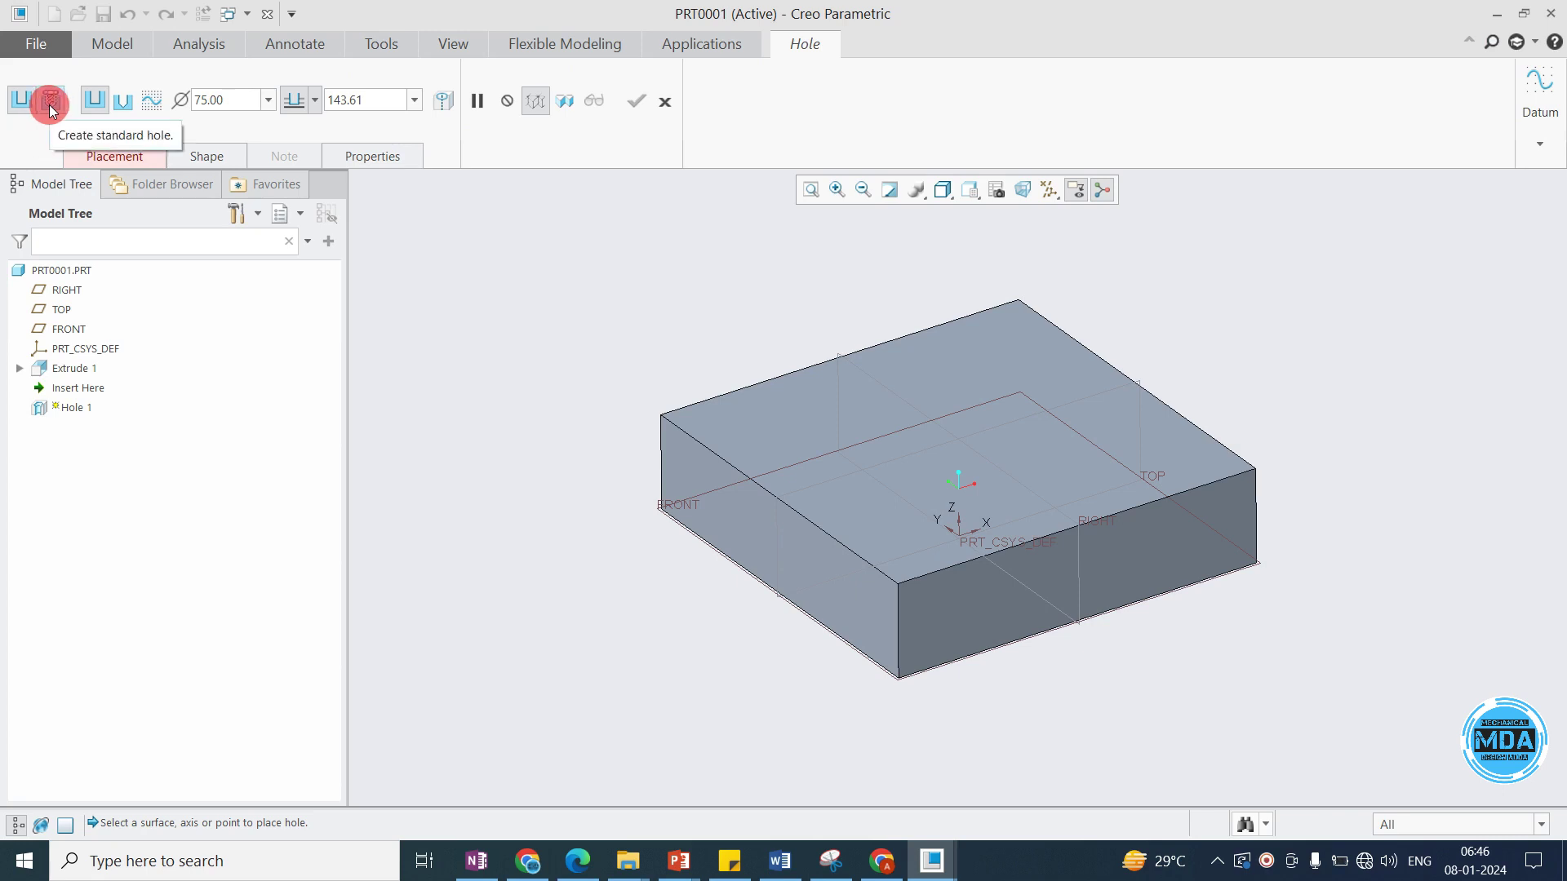
click(17, 101)
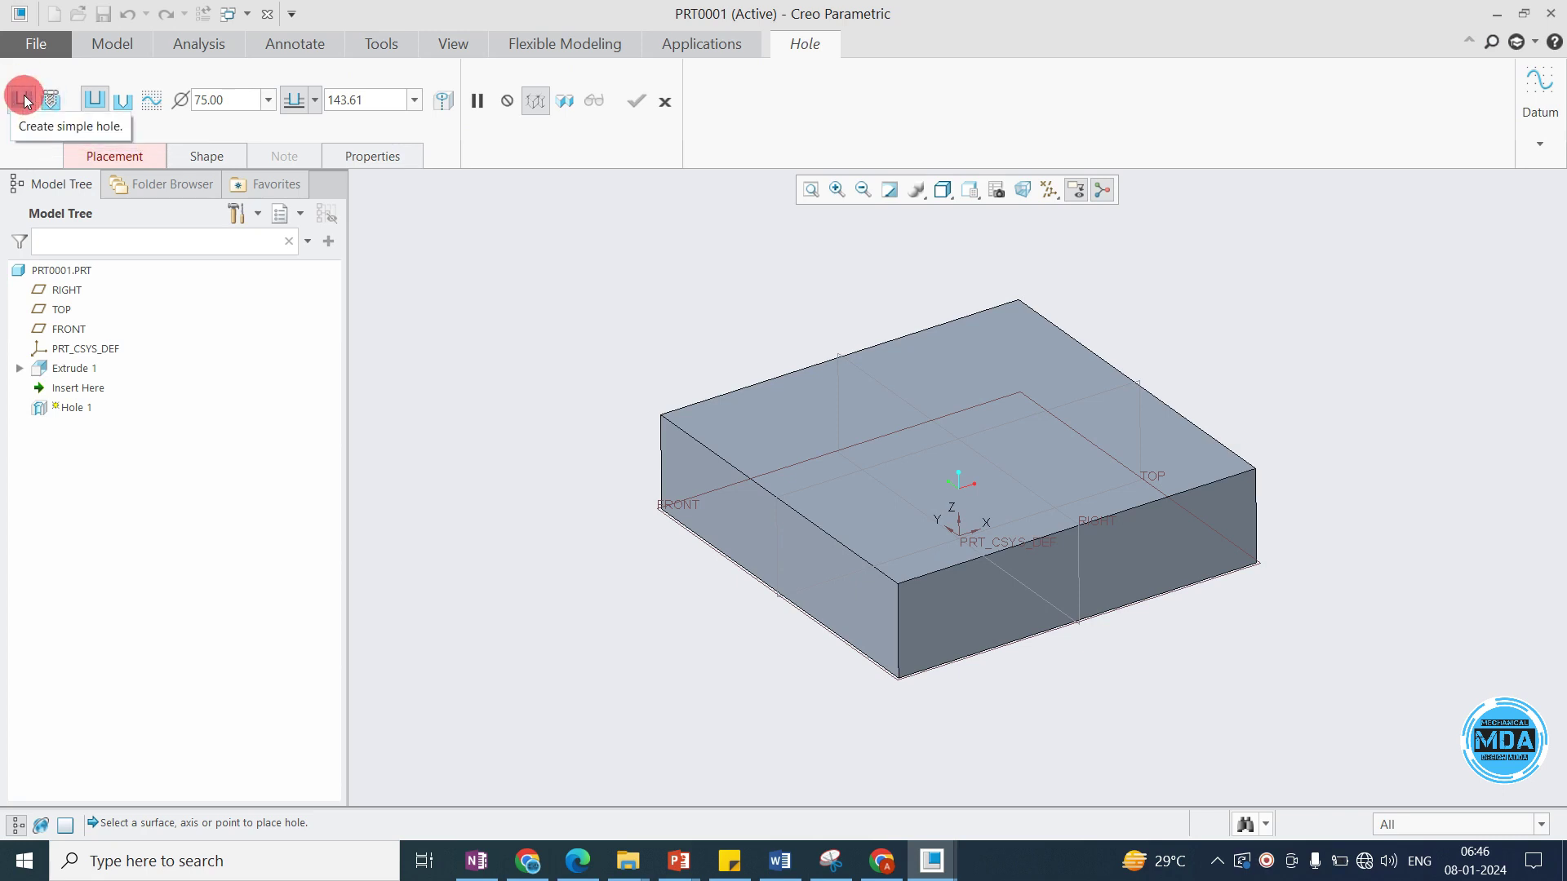
Look through the ISO screw sizes offered for a standard hole and return to the simple hole type.
click(57, 100)
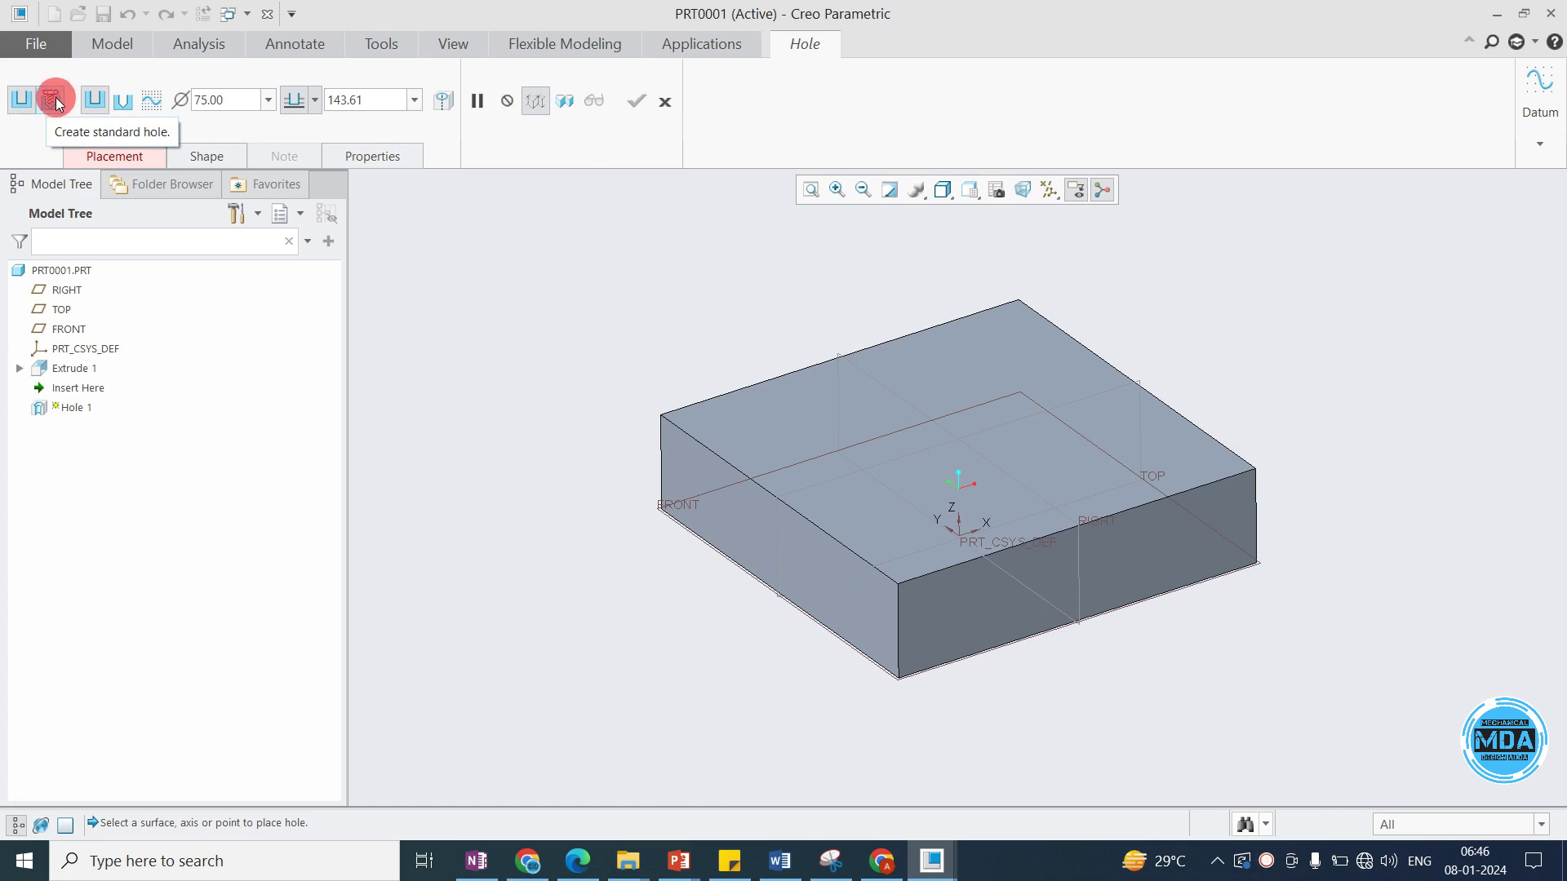
click(397, 100)
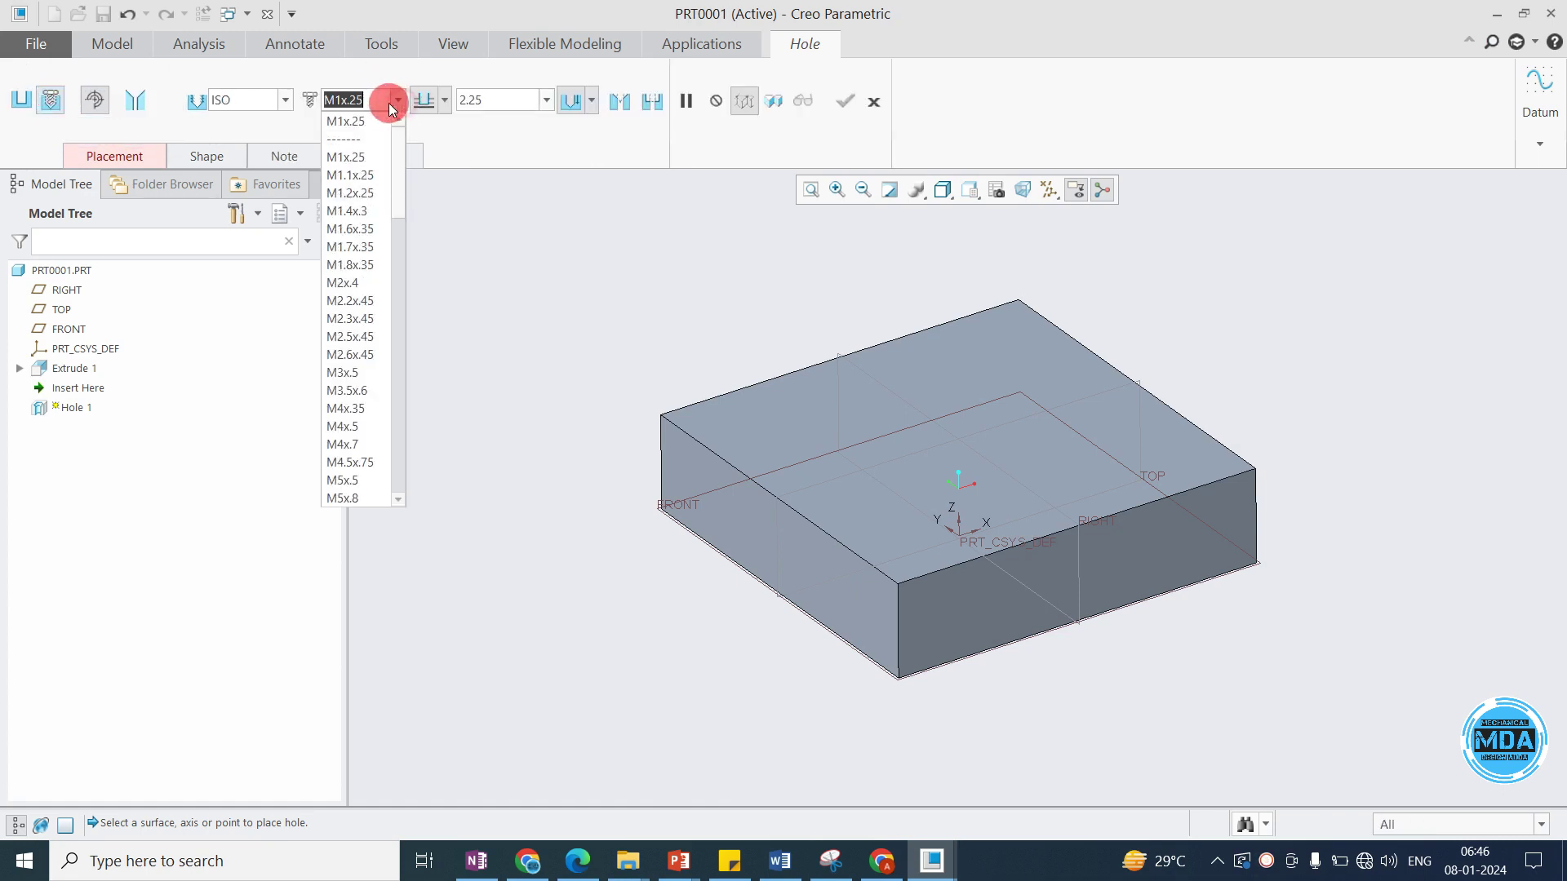
scroll(367, 482, down, 6)
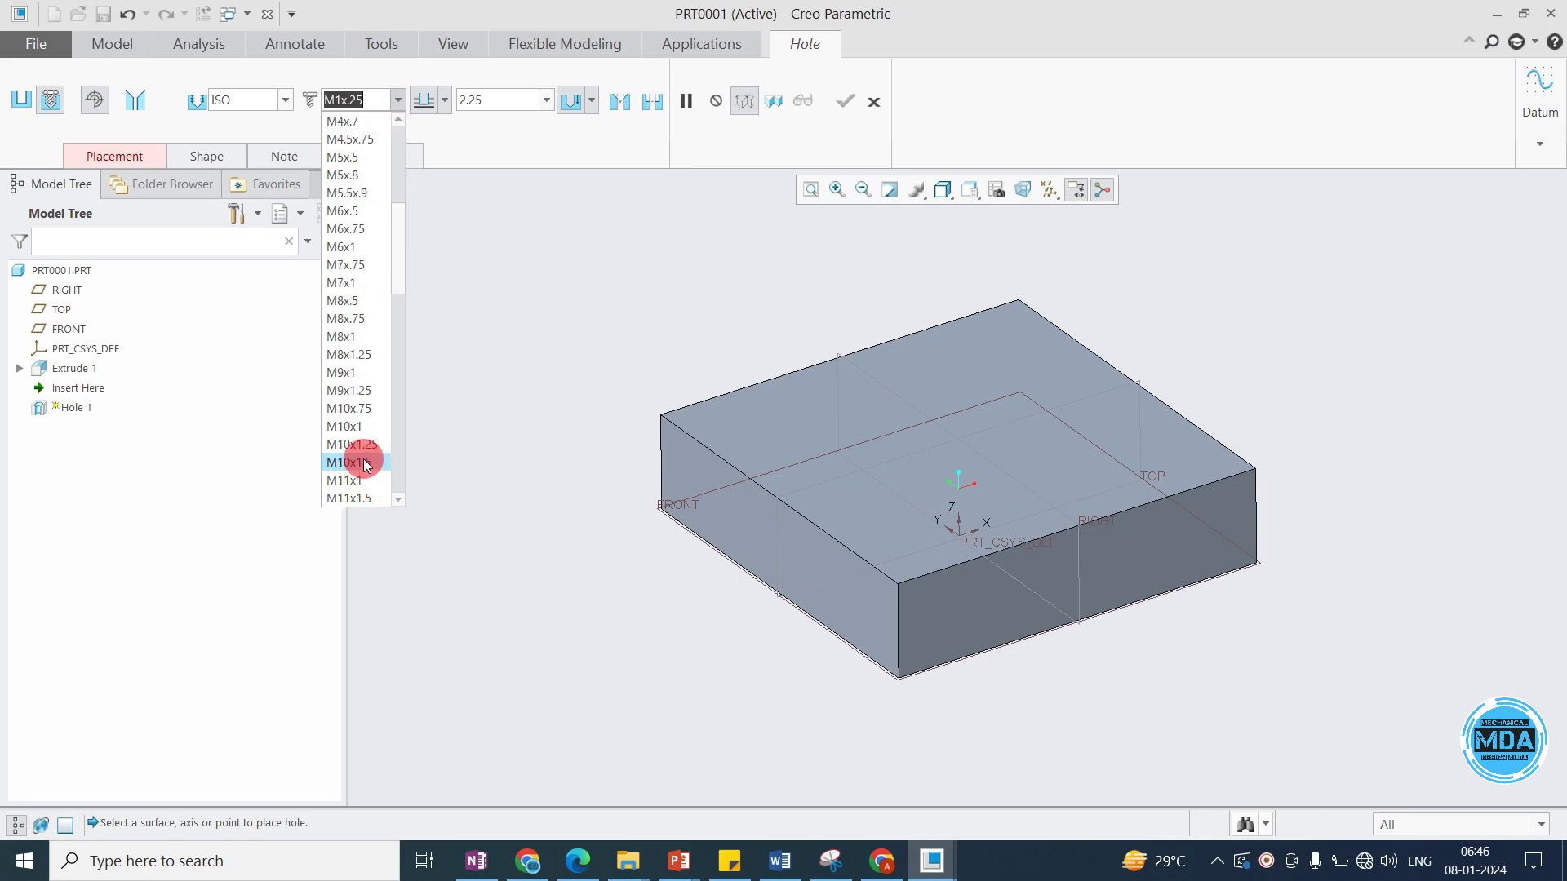
click(563, 281)
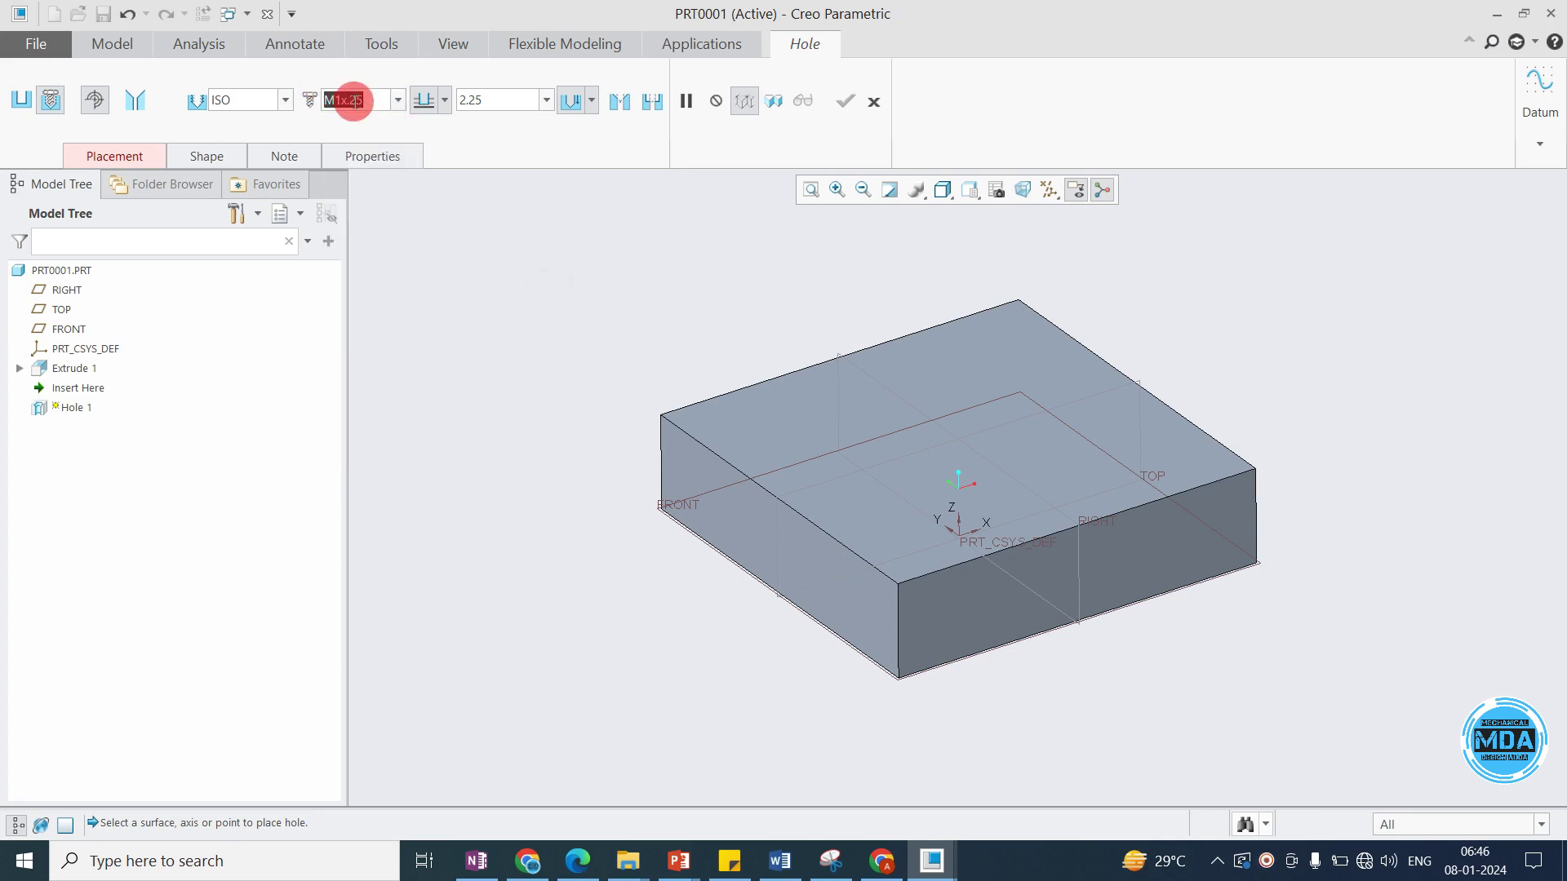
click(29, 106)
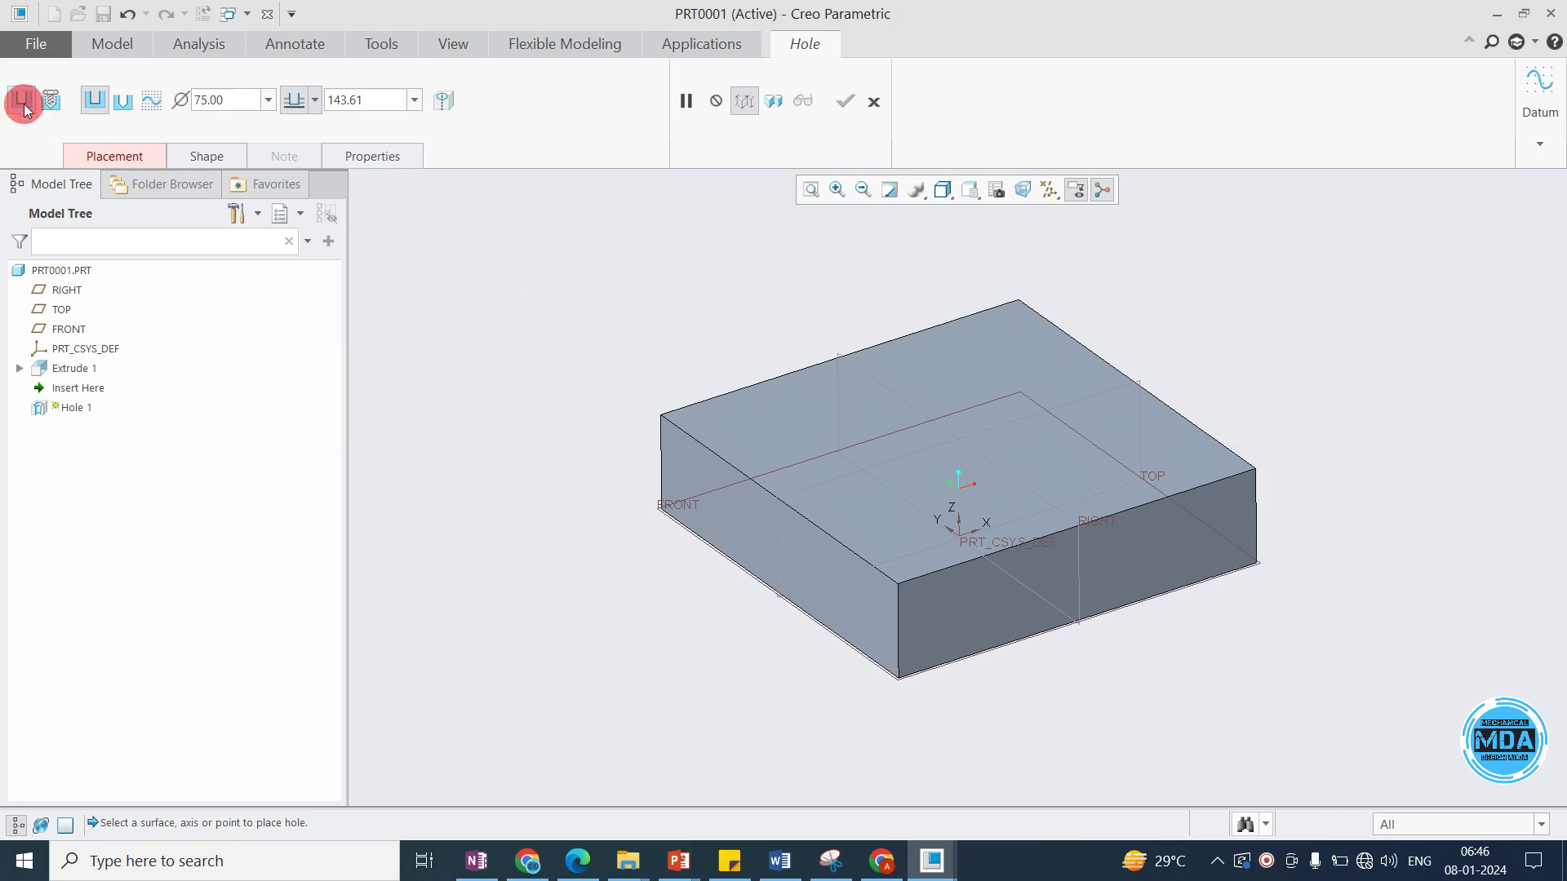
Show the hole's shape settings and place the simple hole on the block's top face near one corner.
click(209, 155)
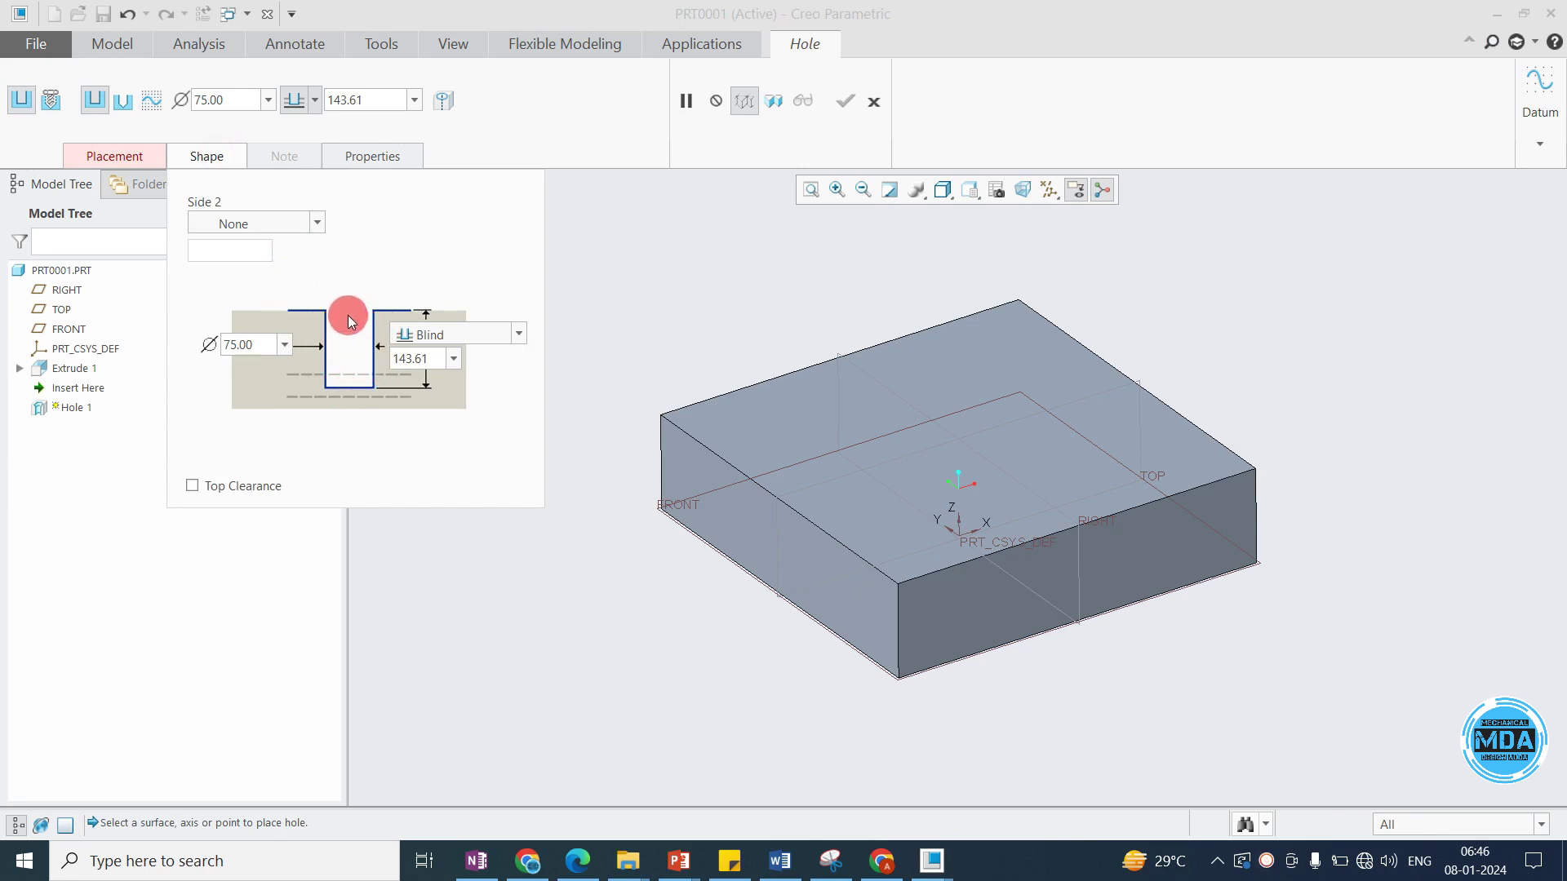
click(49, 126)
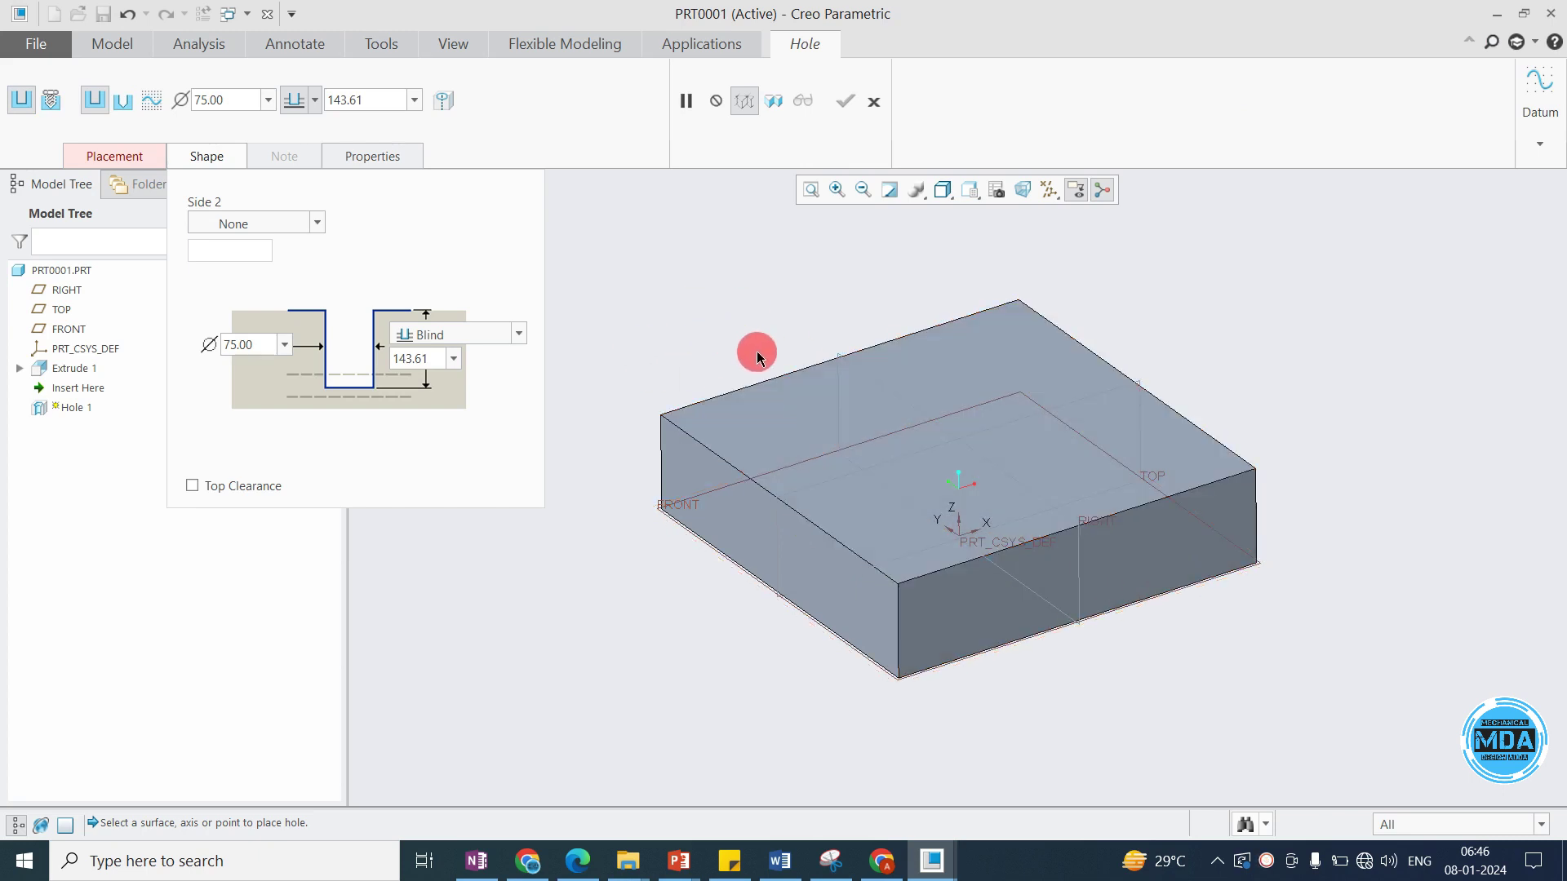
click(783, 426)
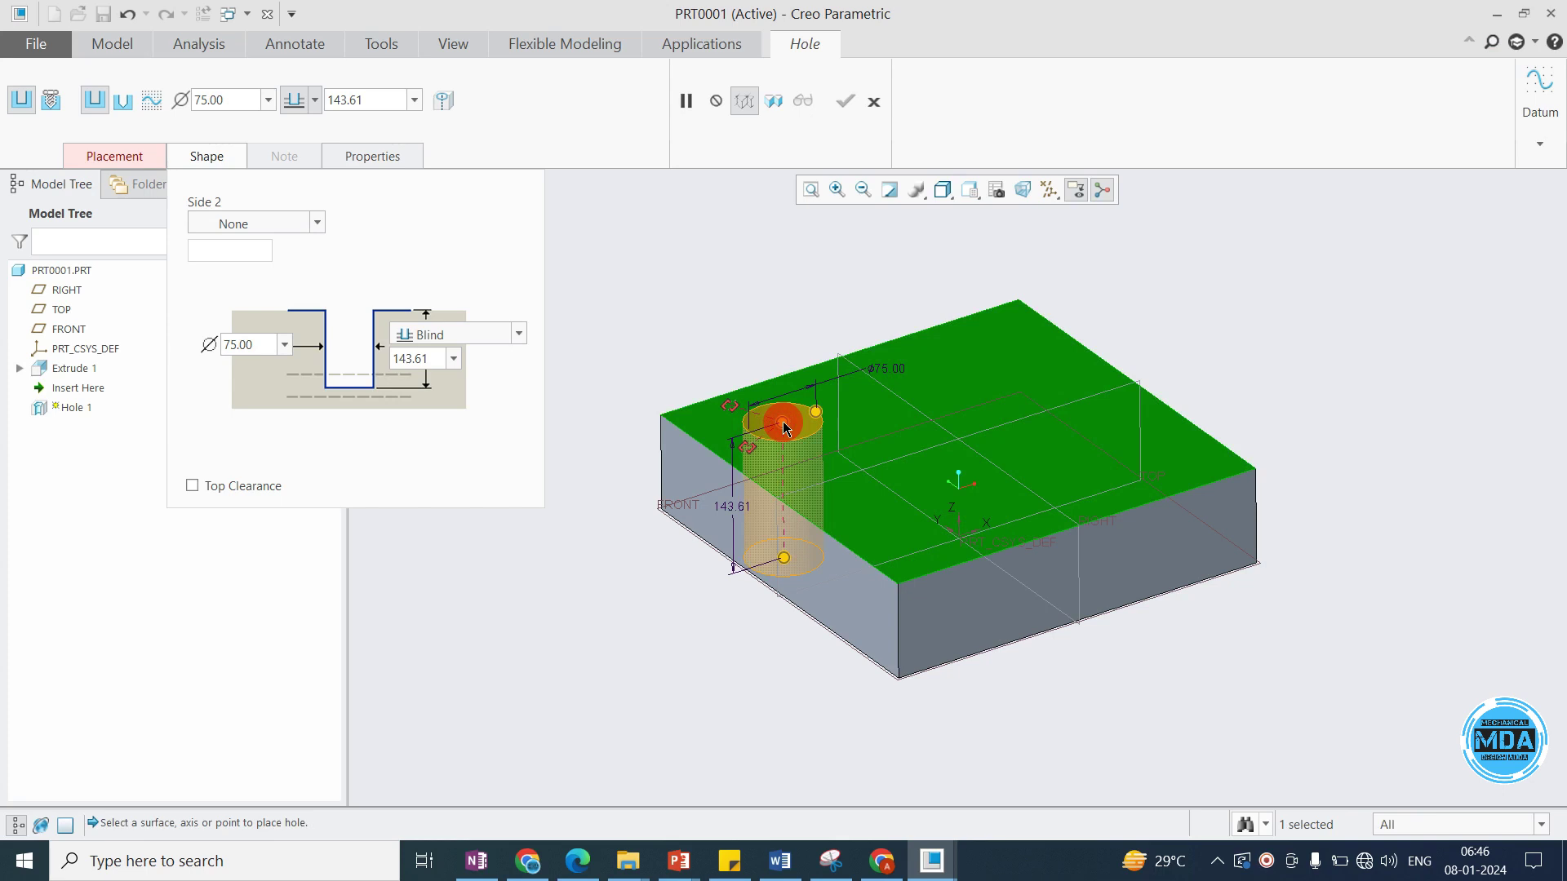
scroll(745, 448, up, 2)
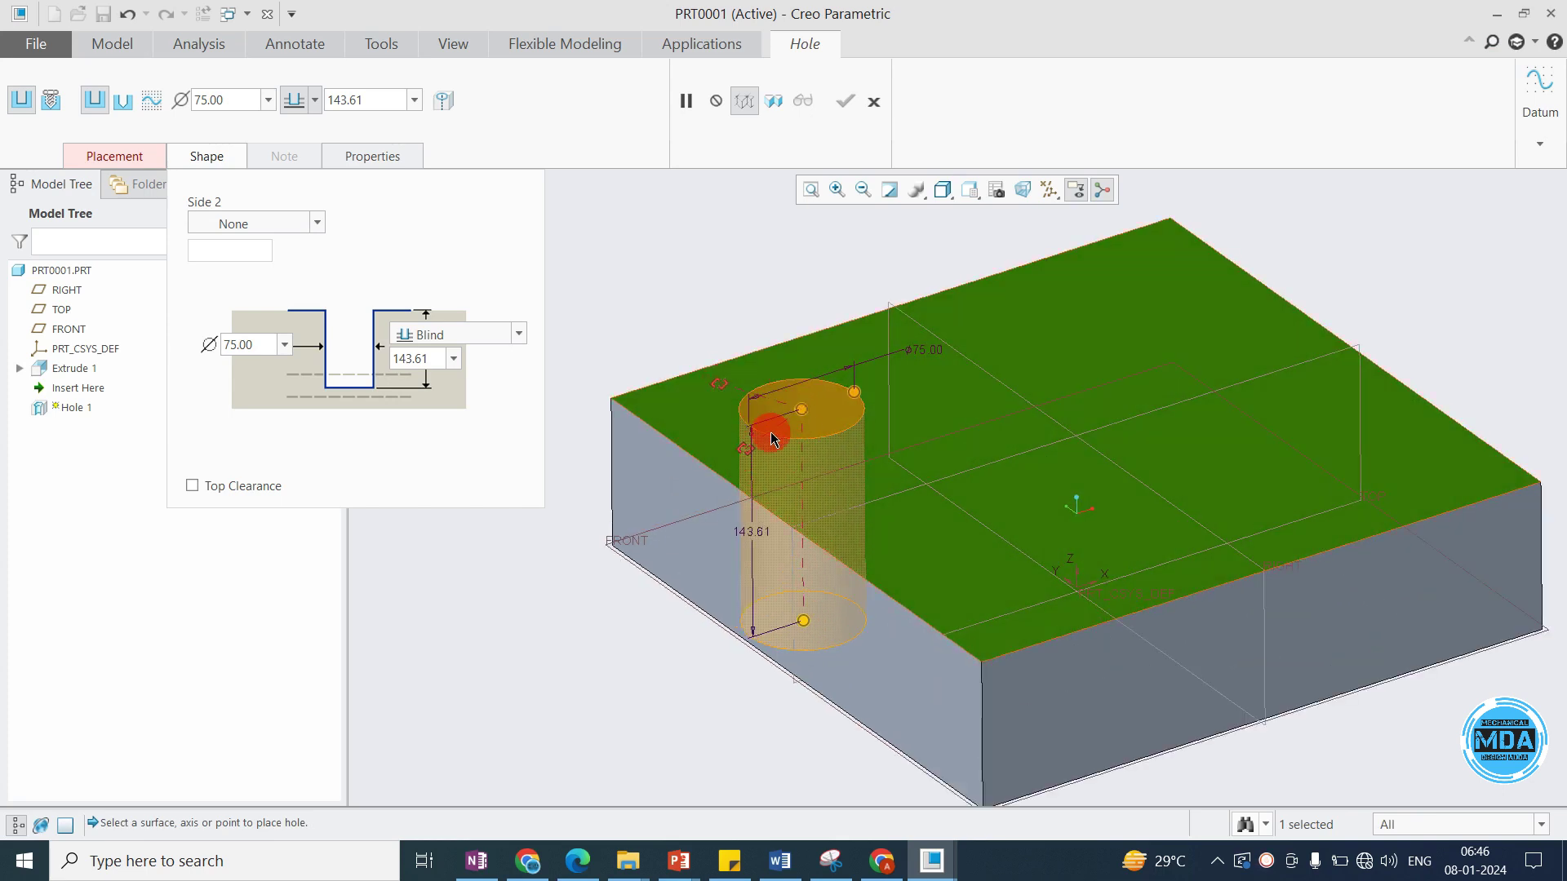
middle_drag(716, 391, 797, 465)
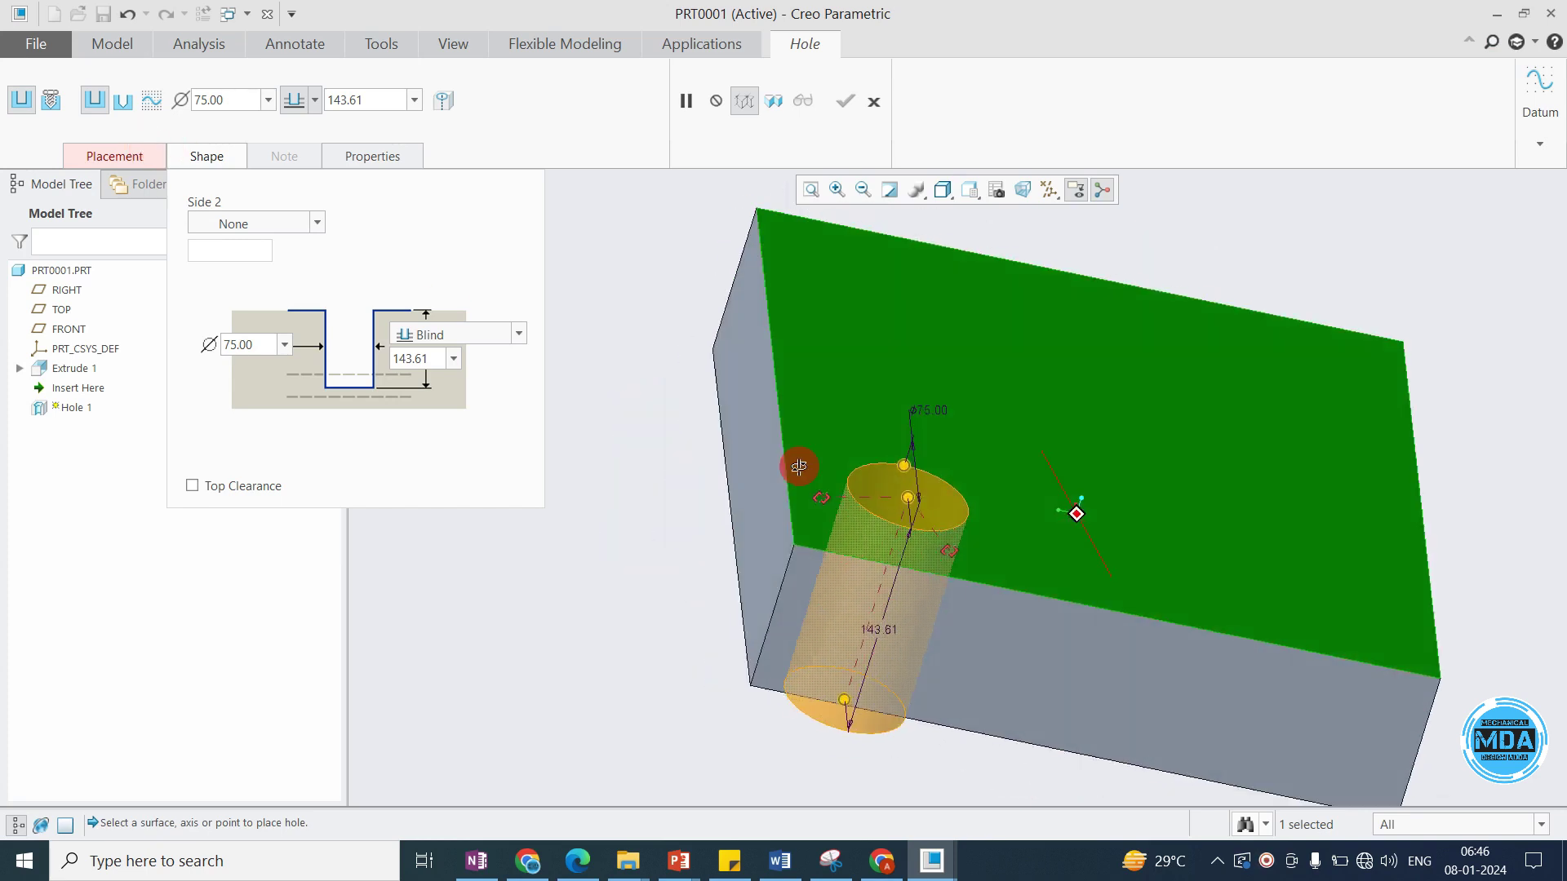
Assign the two side faces adjacent to the hole as its linear offset references.
click(135, 163)
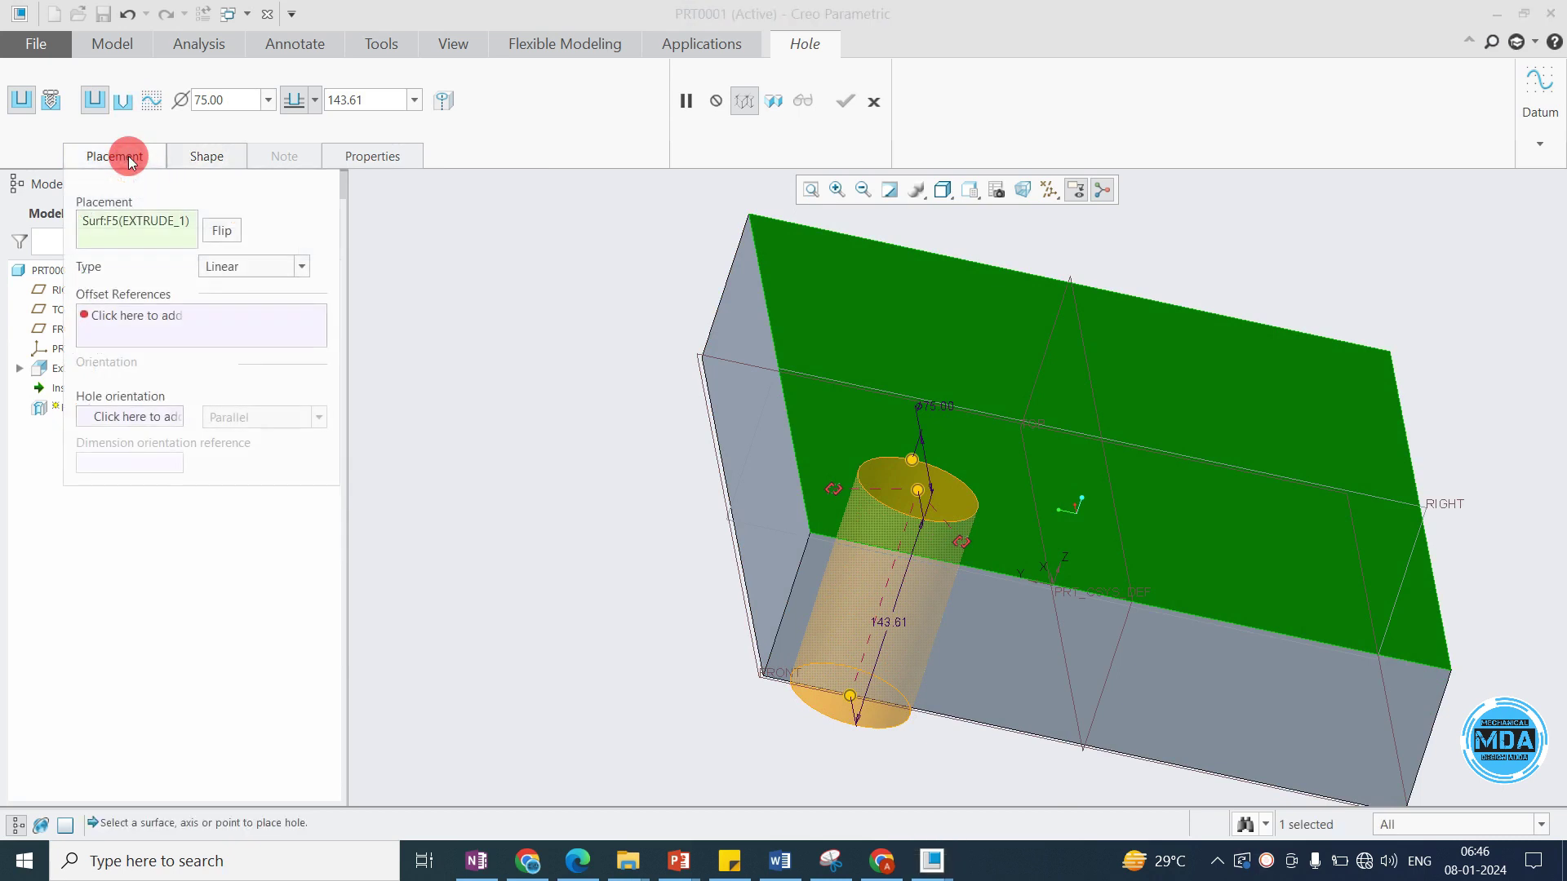
click(744, 430)
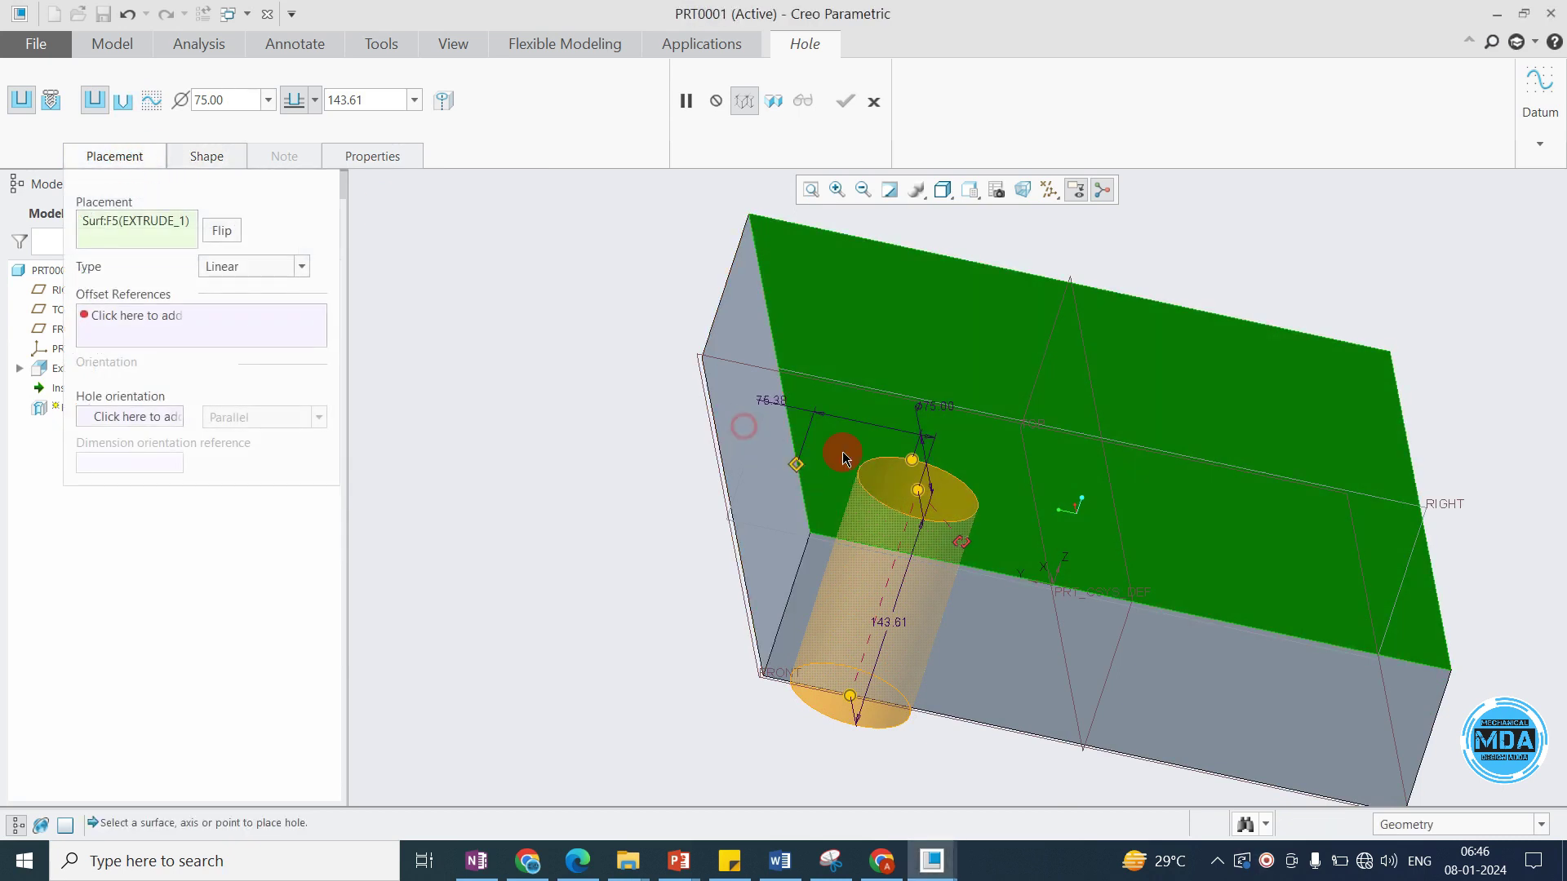
ctrl+click(988, 641)
middle_drag(979, 618, 800, 434)
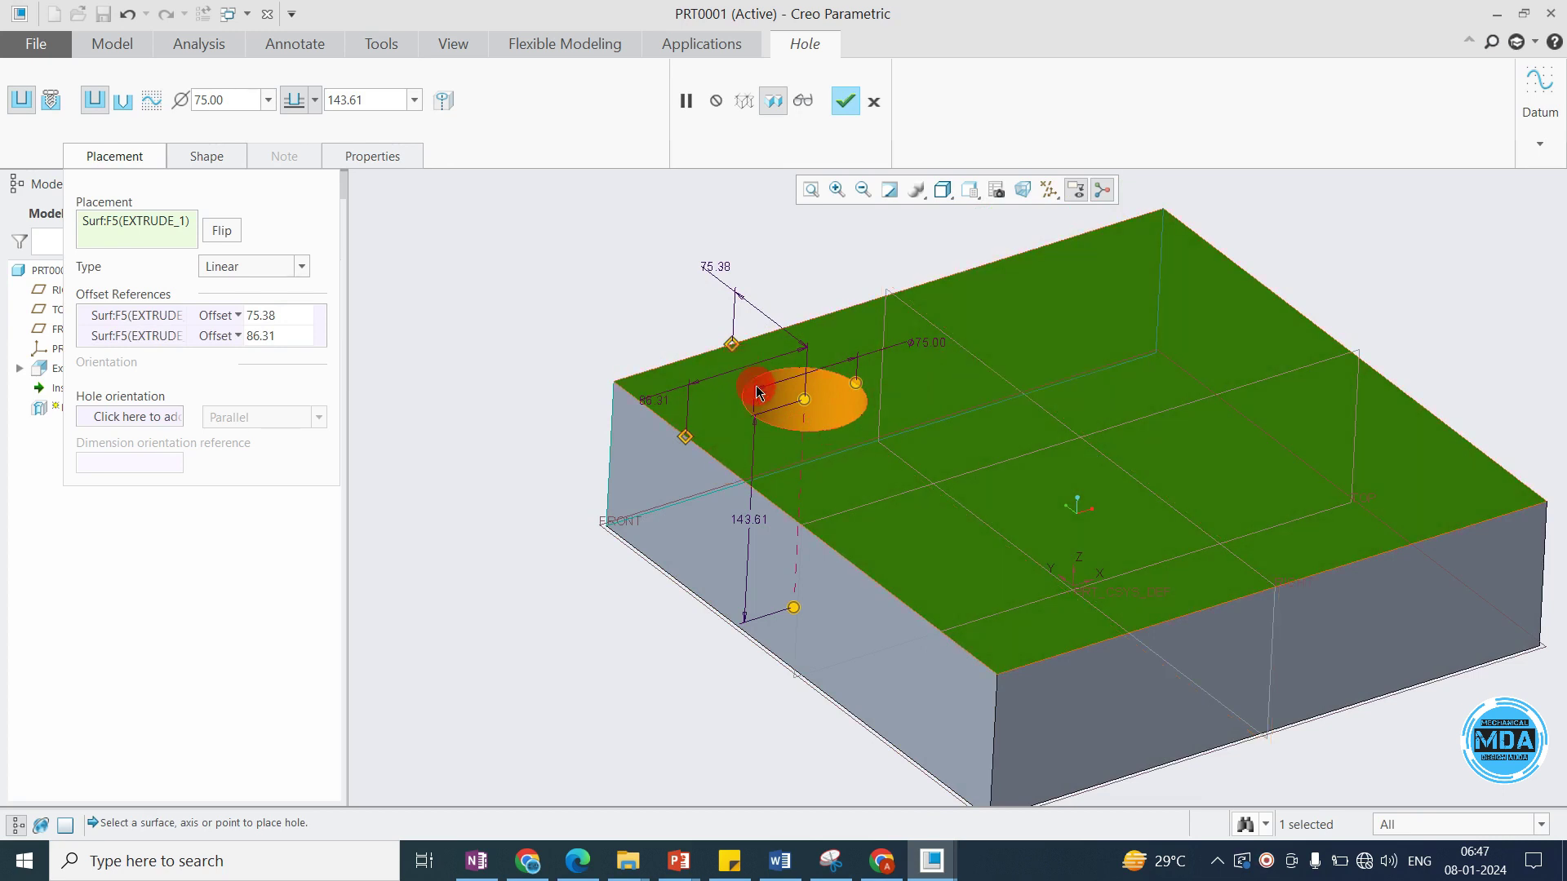
Set the hole's offsets to 75 from the first referenced side face and 80 from the second.
double_click(660, 403)
click(124, 318)
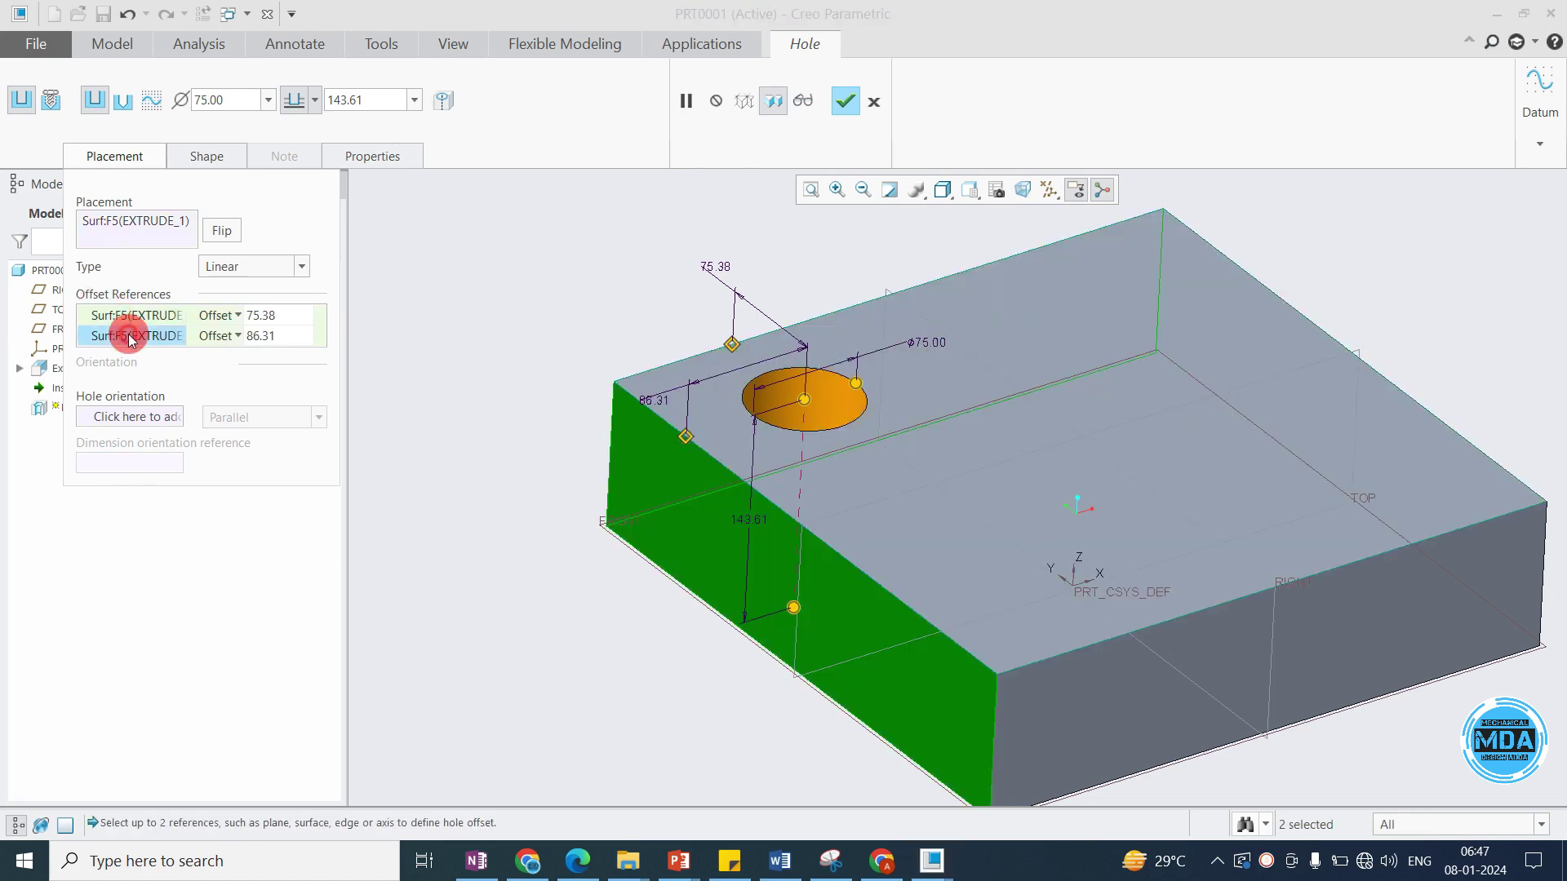
click(127, 335)
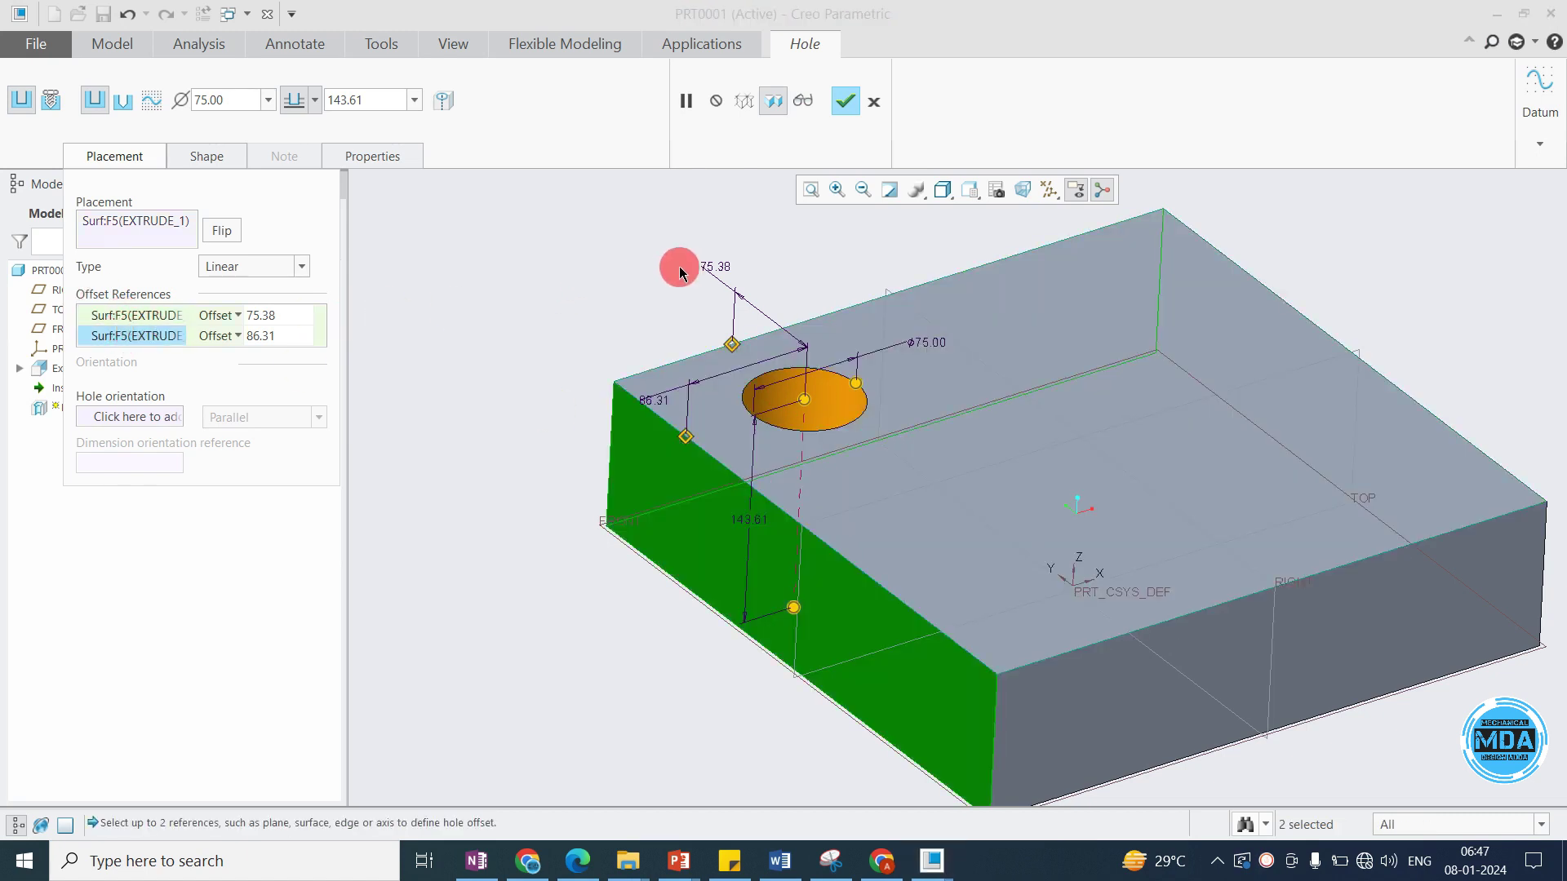
double_click(710, 270)
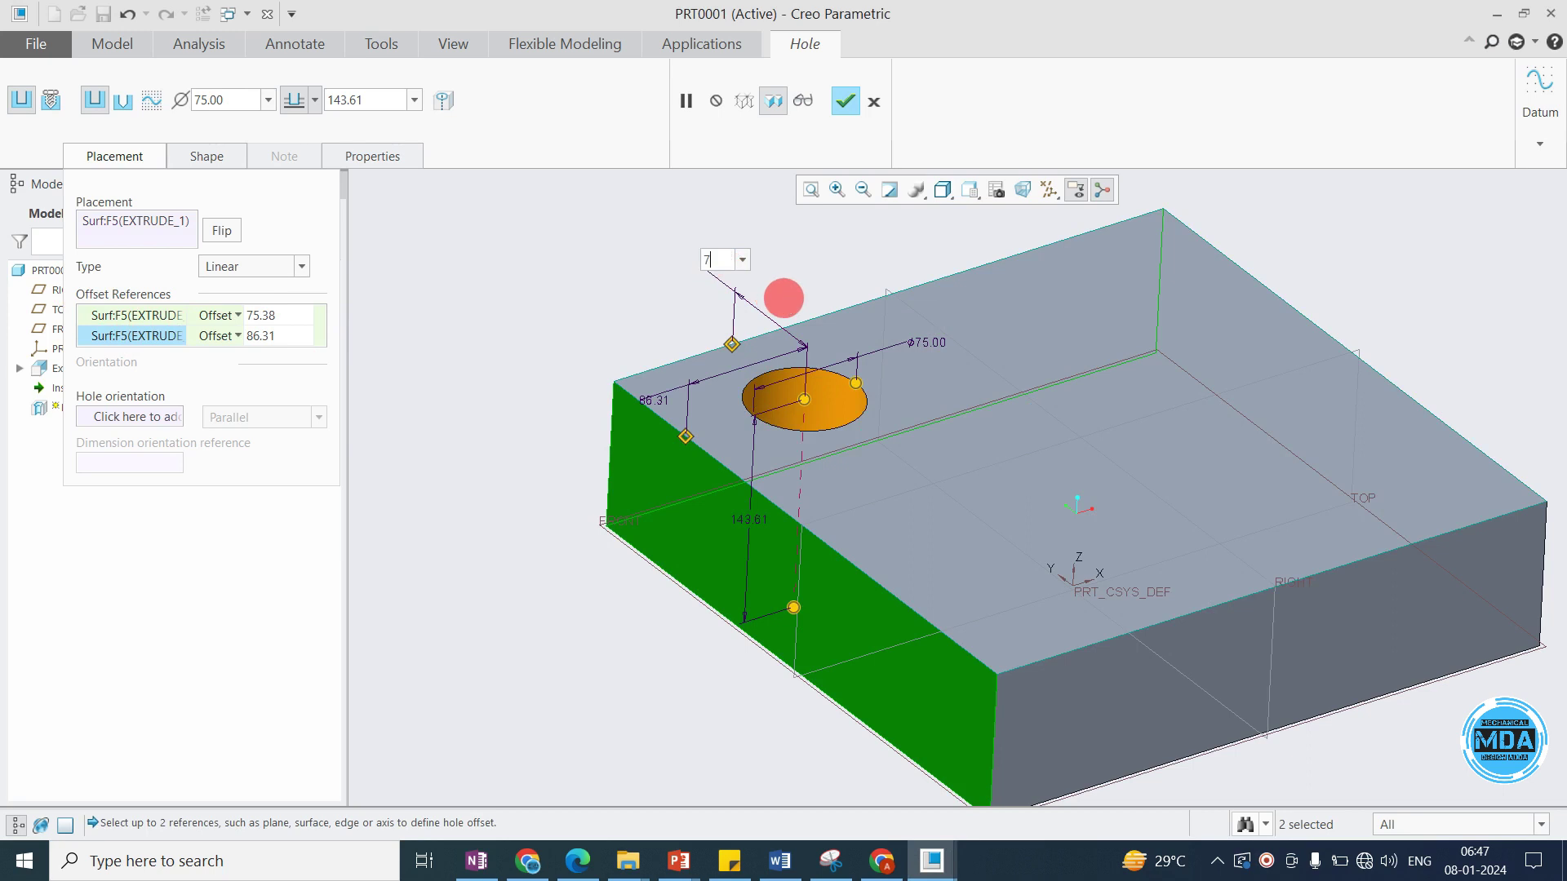
text(75)
key(Return)
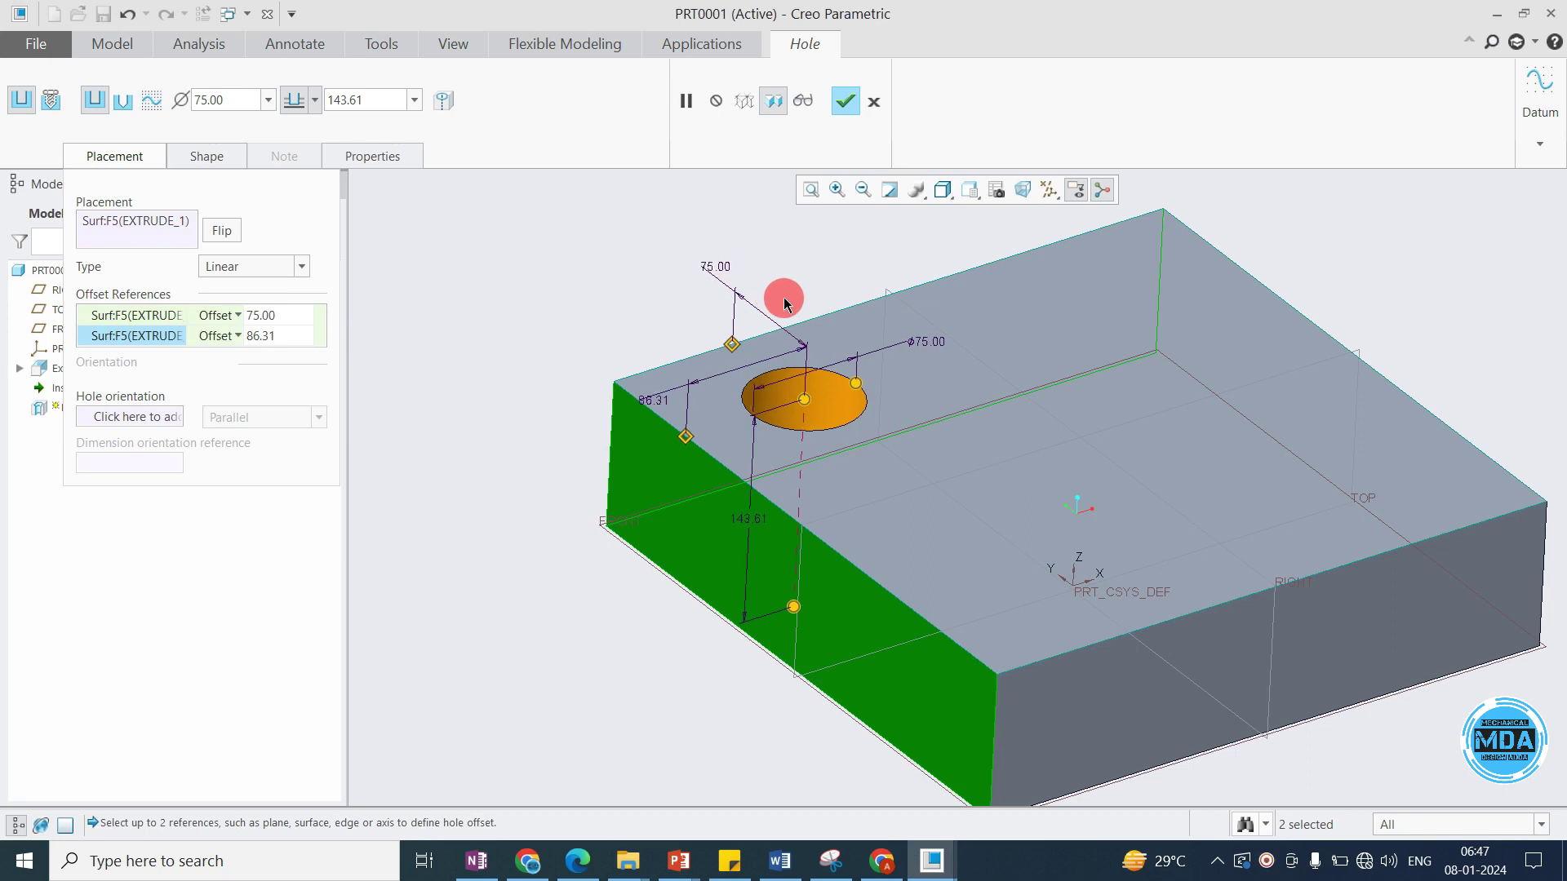
double_click(647, 401)
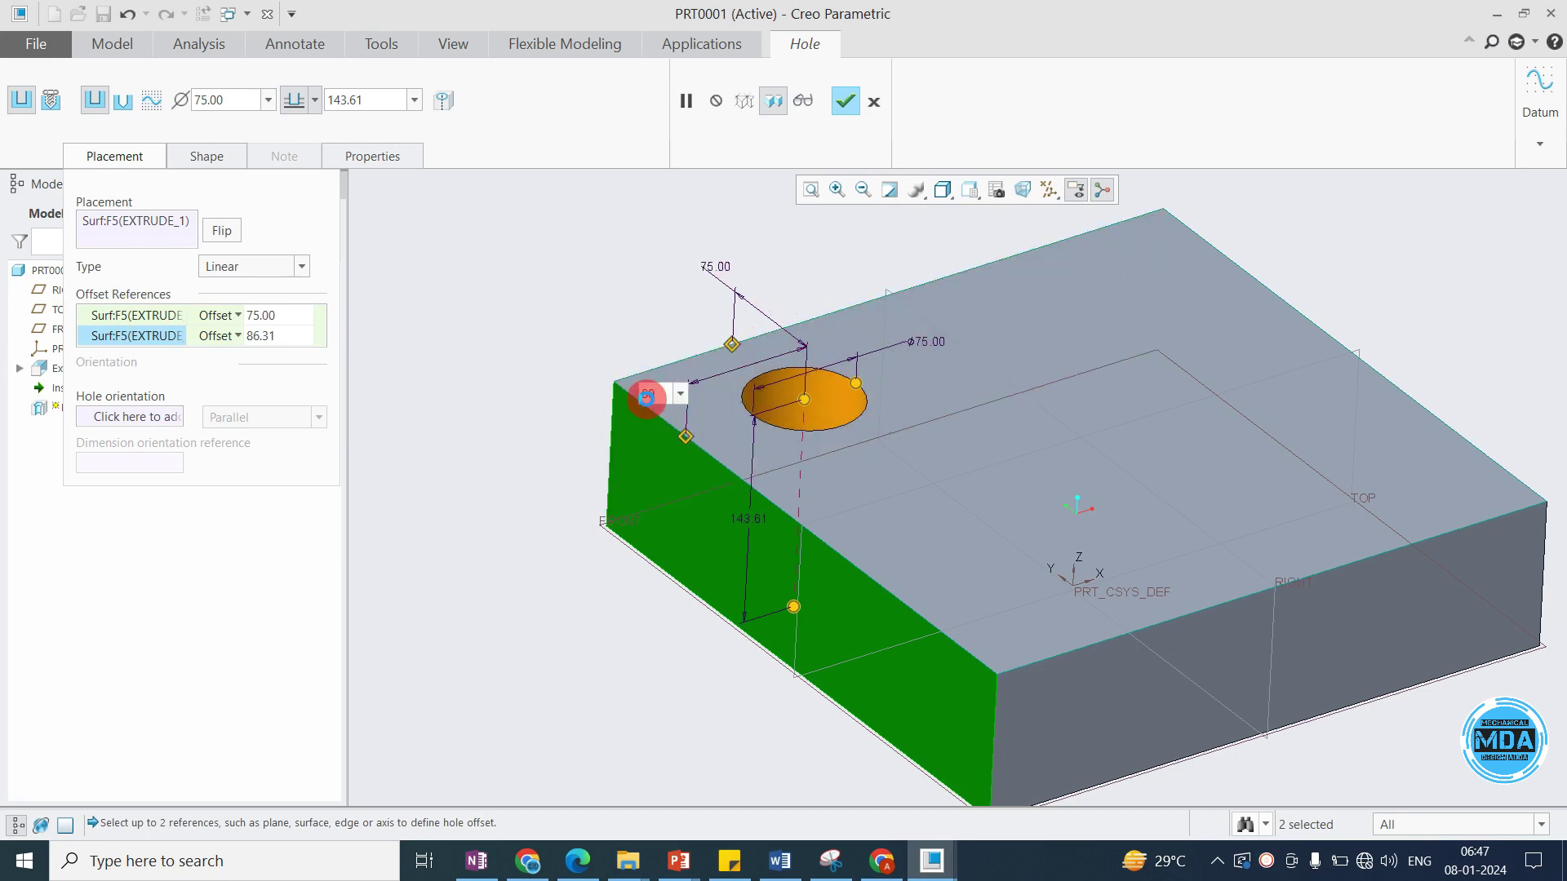
text(80)
key(Return)
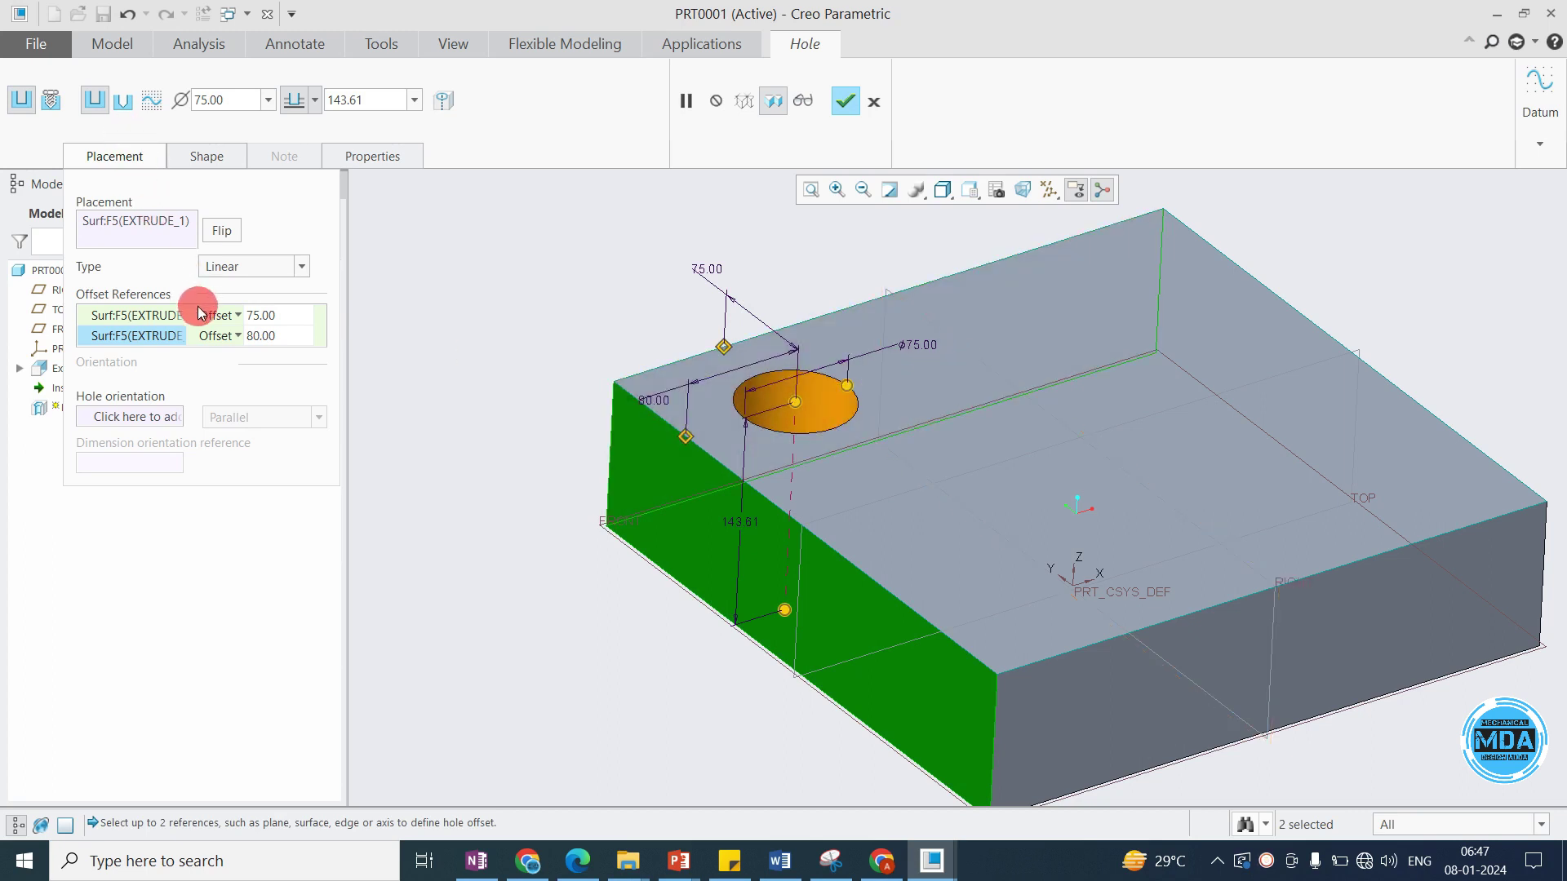
Try a hole diameter of 50 and settle on a diameter of 20 in the shape settings.
click(206, 157)
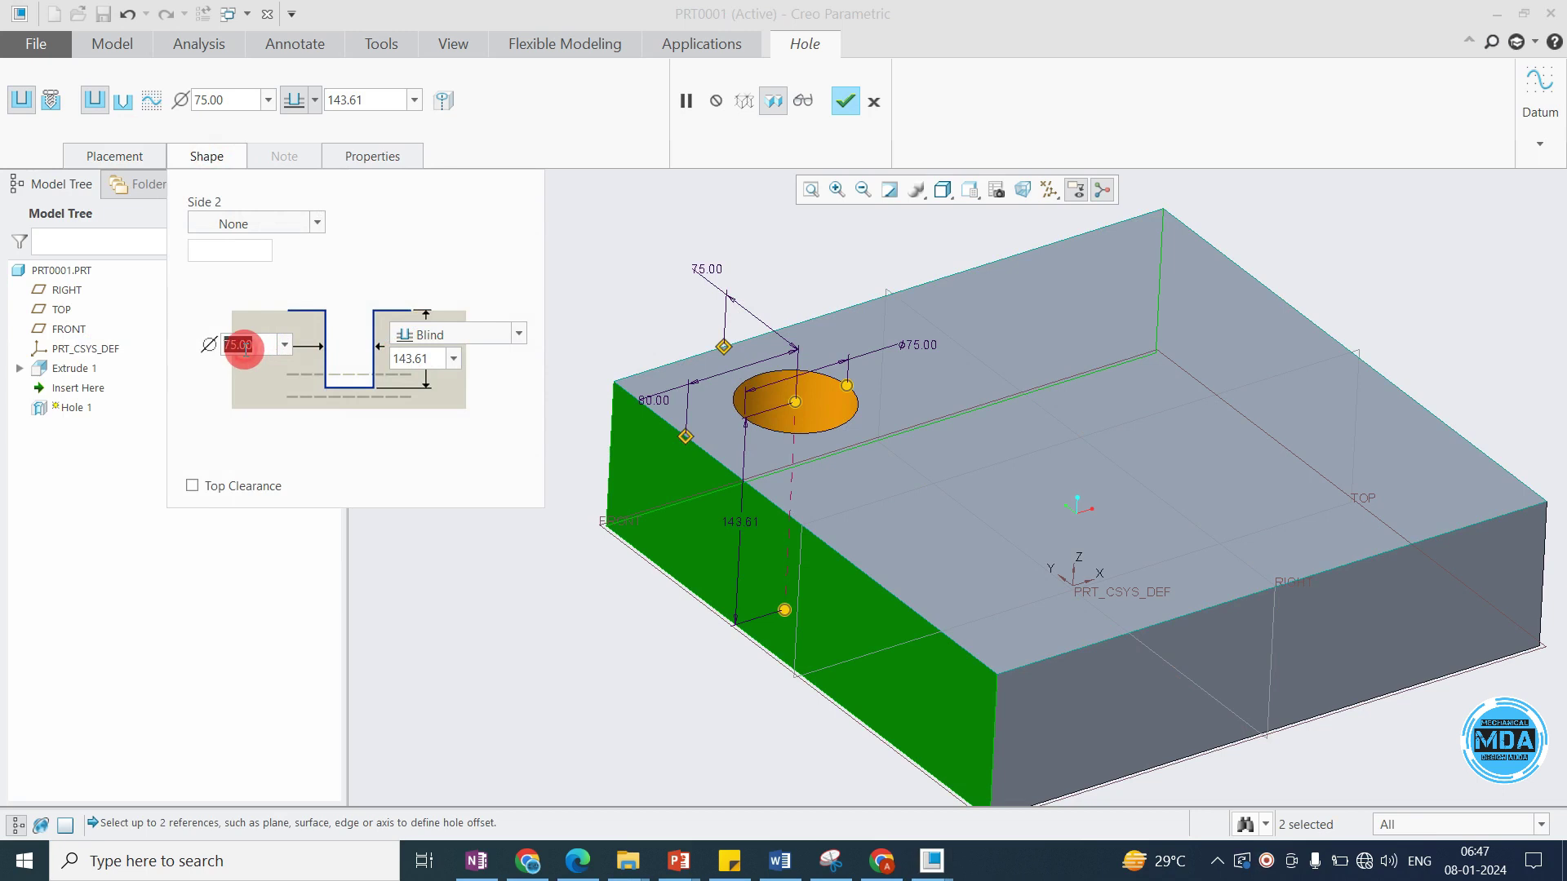
text(50)
key(Return)
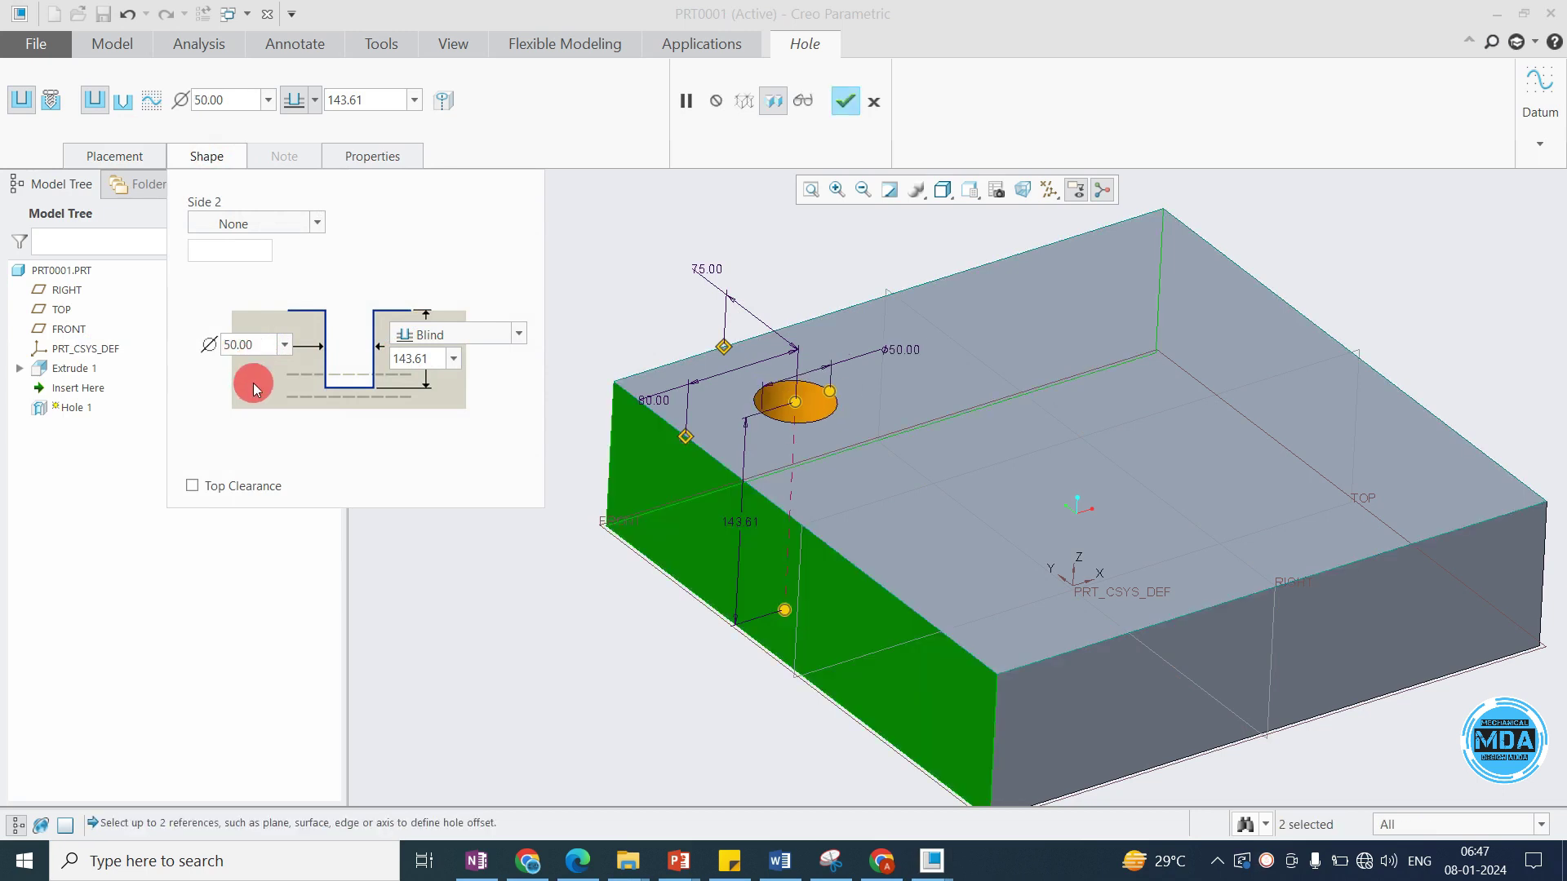
text(20)
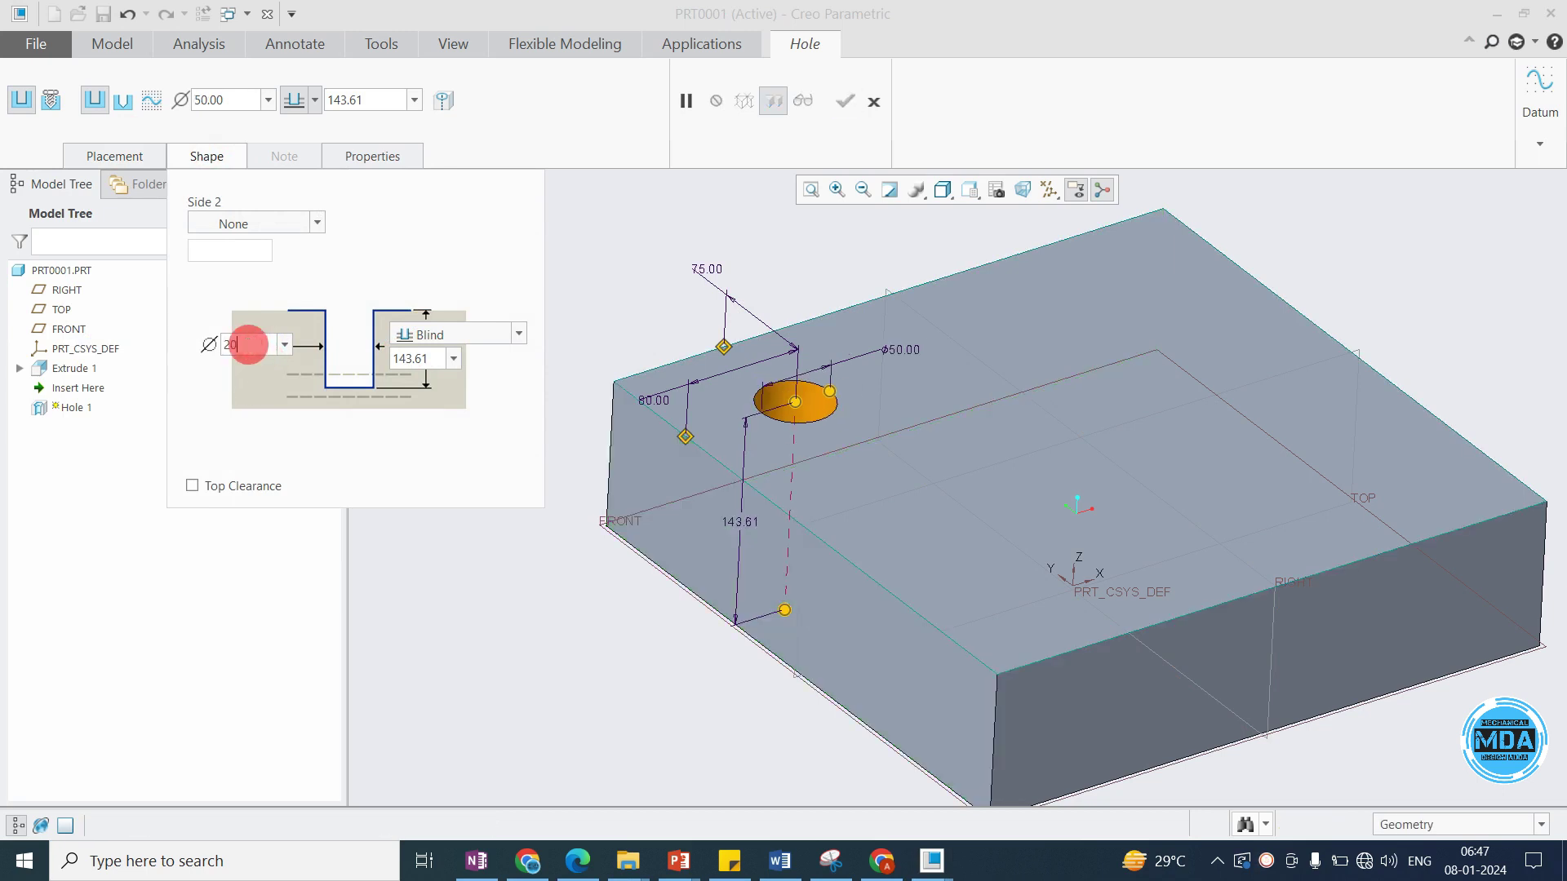
key(Return)
Vary the hole's blind depth with its depth handle, from about 64 up to about 169, ending at about 143.5.
scroll(924, 374, down, 3)
middle_drag(924, 373, 687, 433)
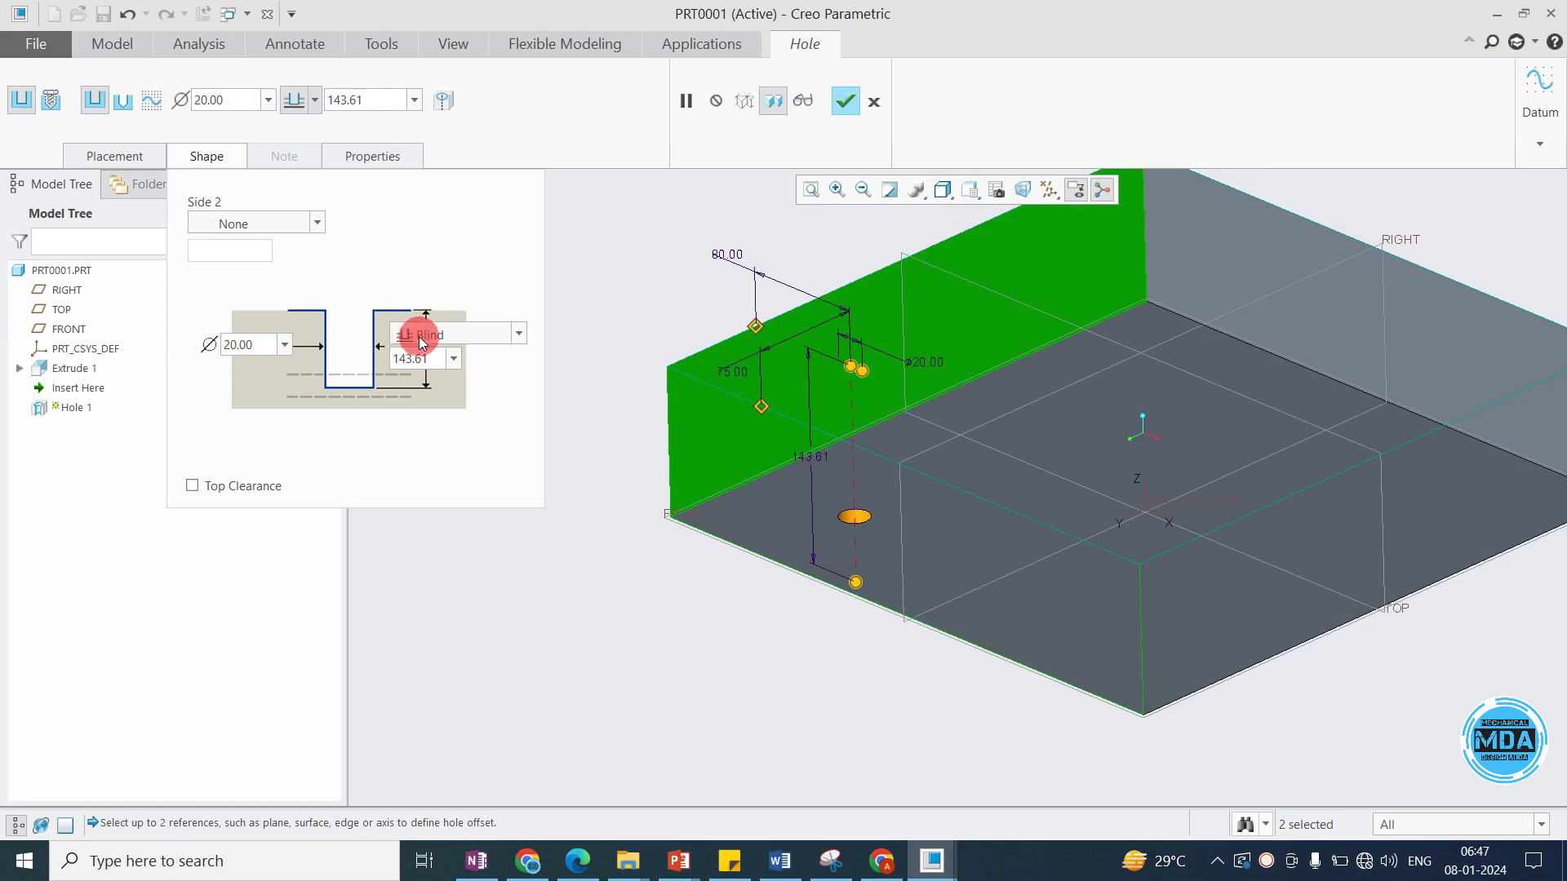
drag(859, 581, 851, 514)
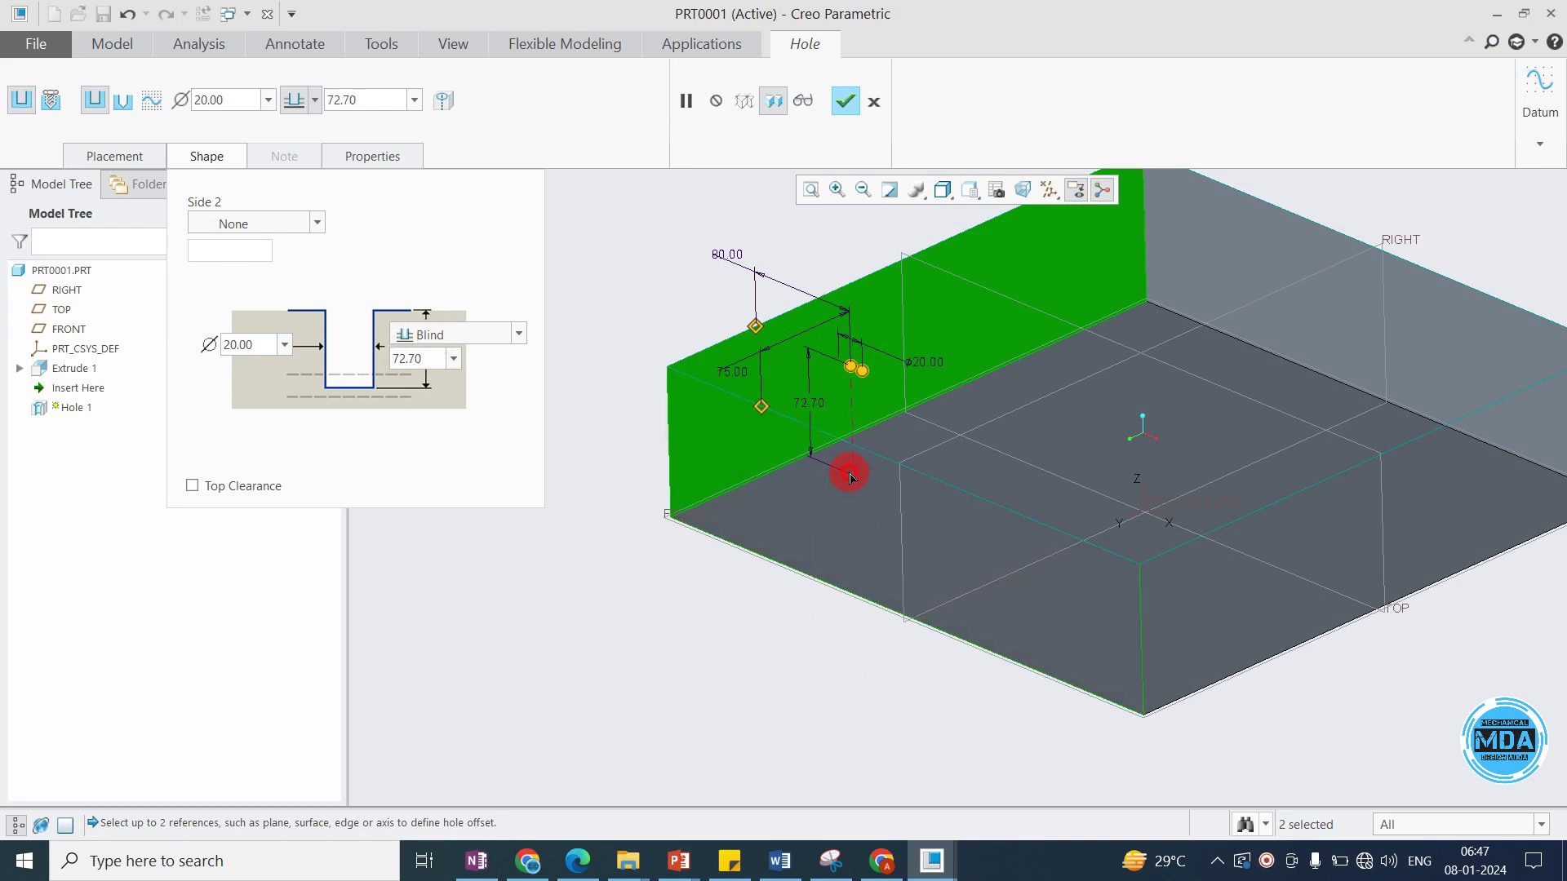
middle_drag(827, 340, 818, 511)
scroll(756, 469, up, 5)
scroll(784, 514, down, 5)
drag(814, 493, 816, 601)
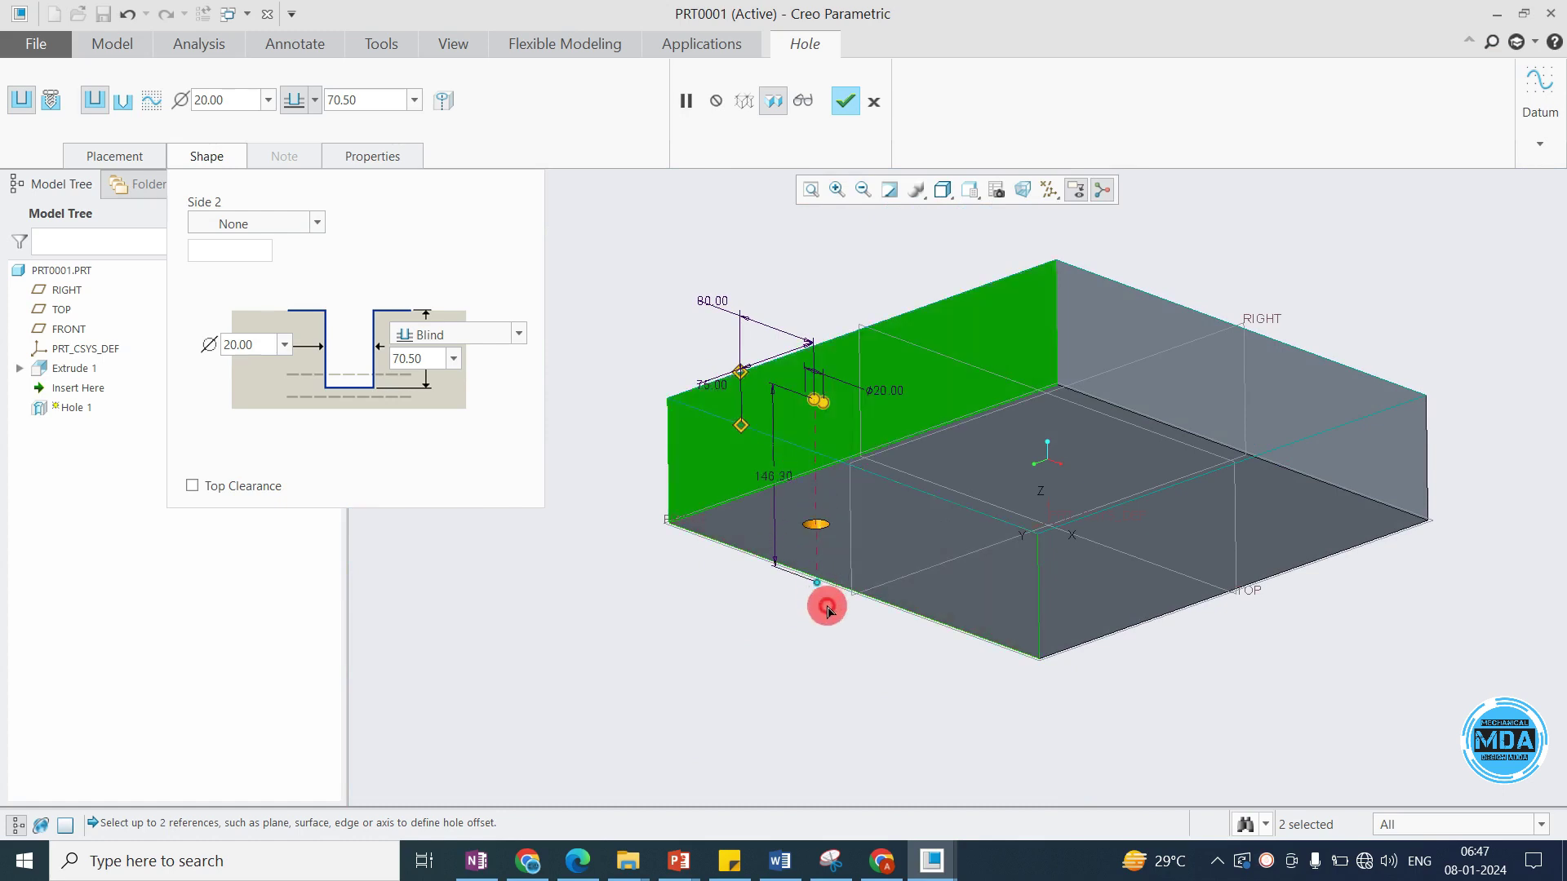
scroll(800, 502, up, 2)
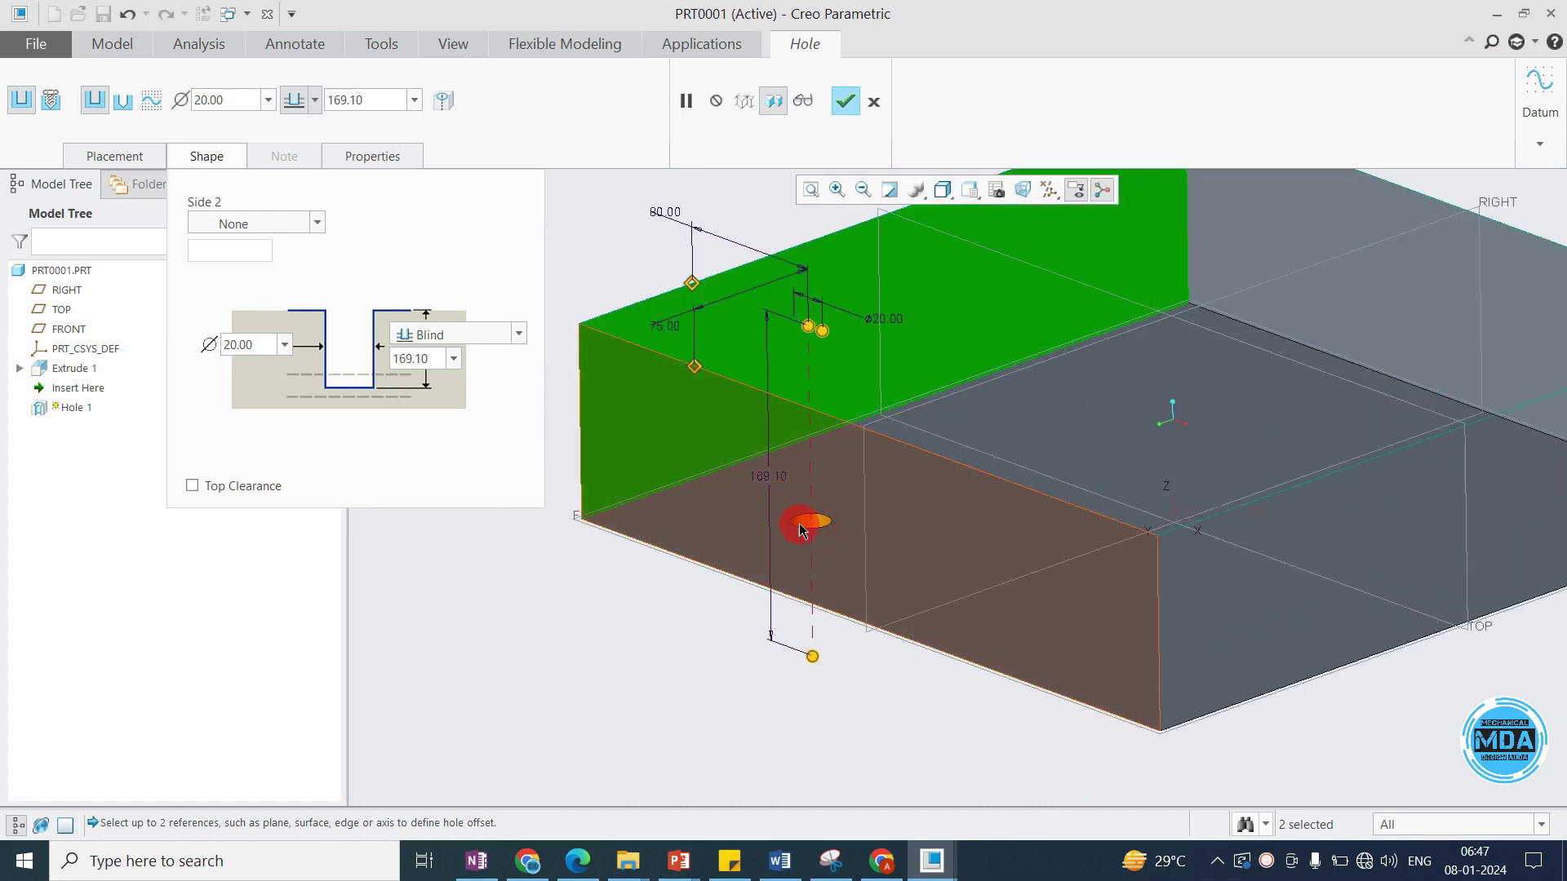
drag(812, 653, 802, 459)
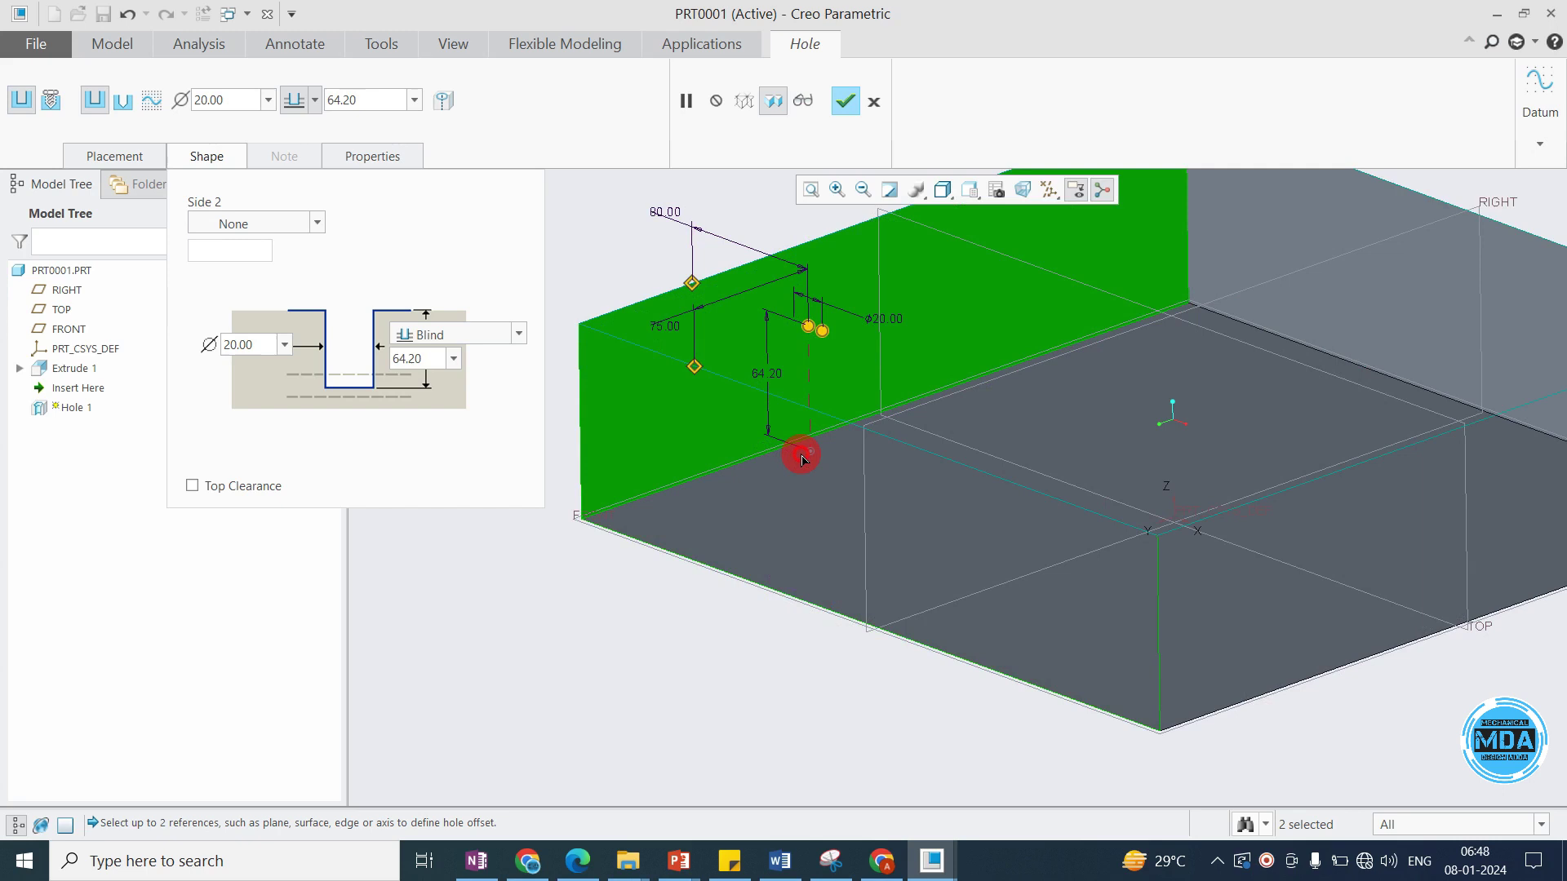
mouse_move(815, 511)
middle_down()
mouse_move(805, 595)
mouse_move(802, 407)
mouse_move(796, 503)
middle_up()
drag(812, 480, 830, 607)
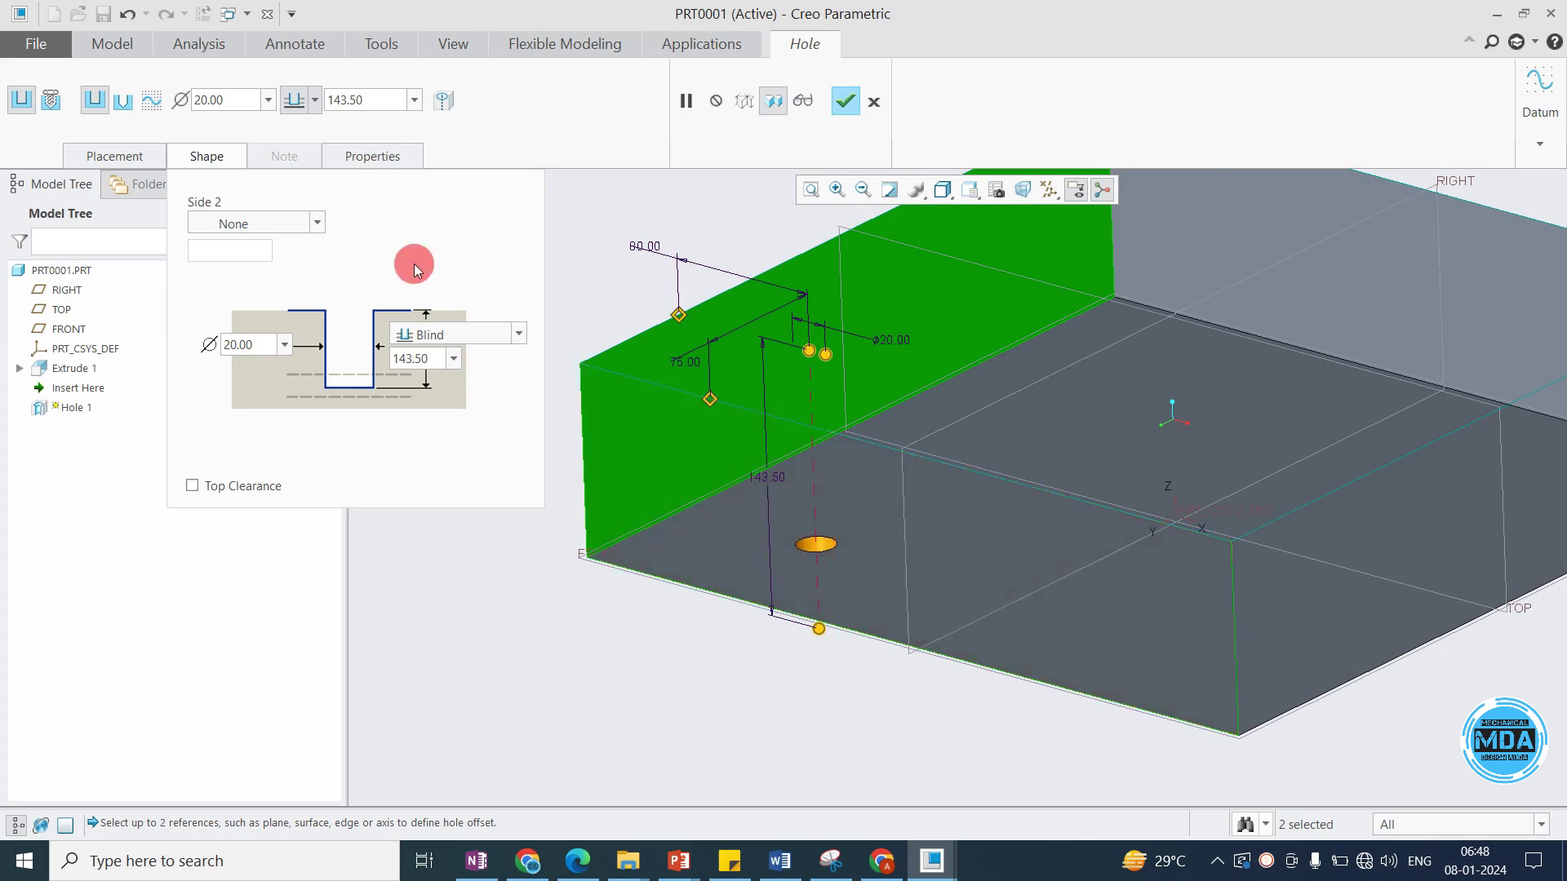
Try the To Next depth option, and set the hole's depth to To Selected with the block's bottom face as reference.
click(460, 339)
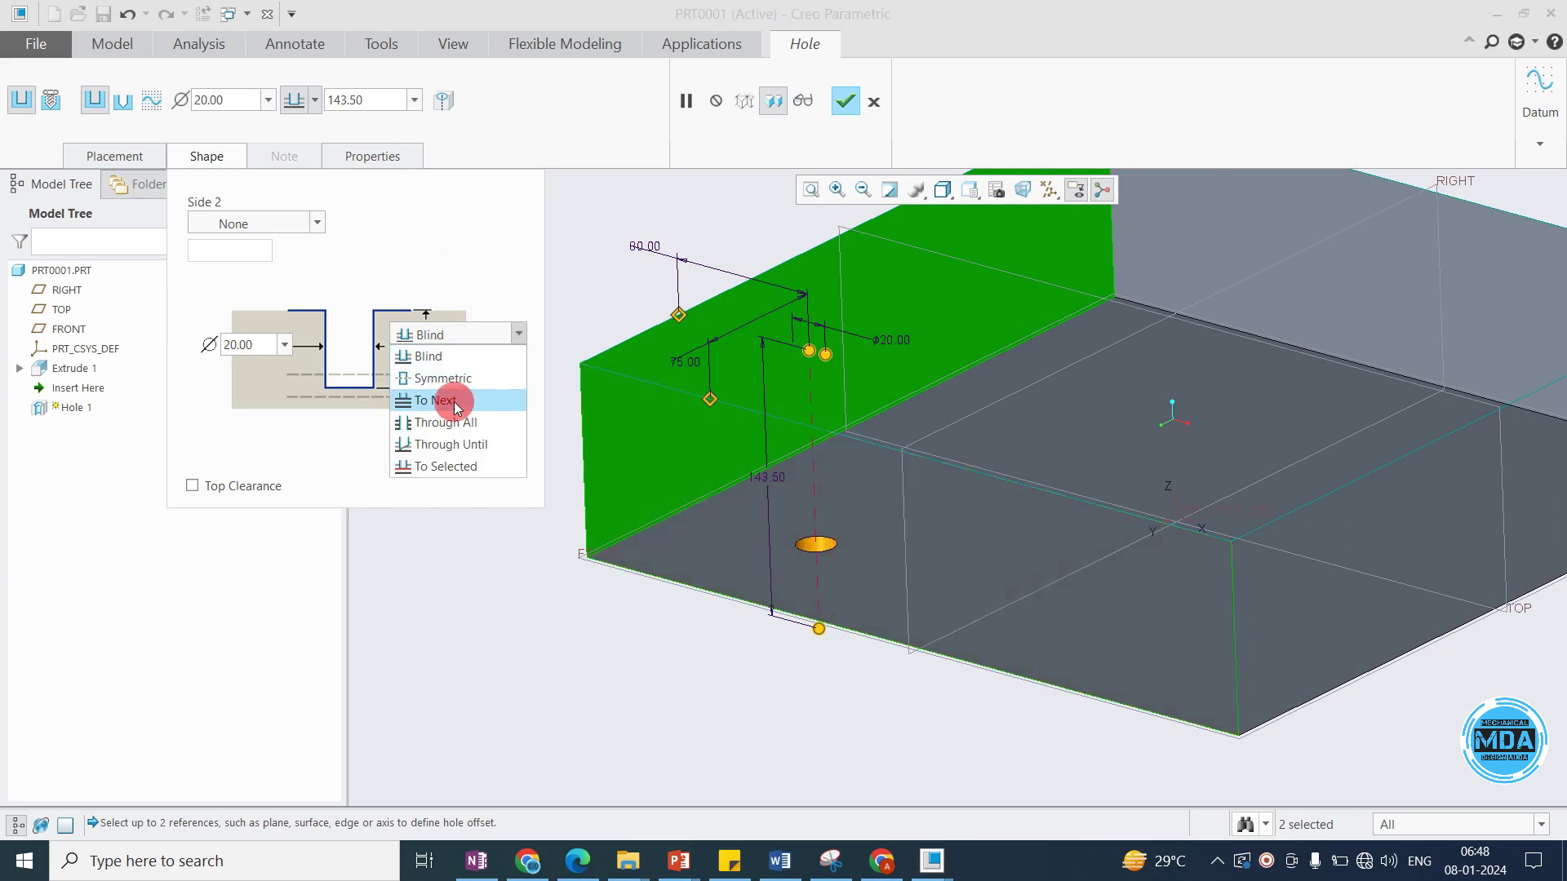
click(451, 401)
click(485, 333)
click(467, 468)
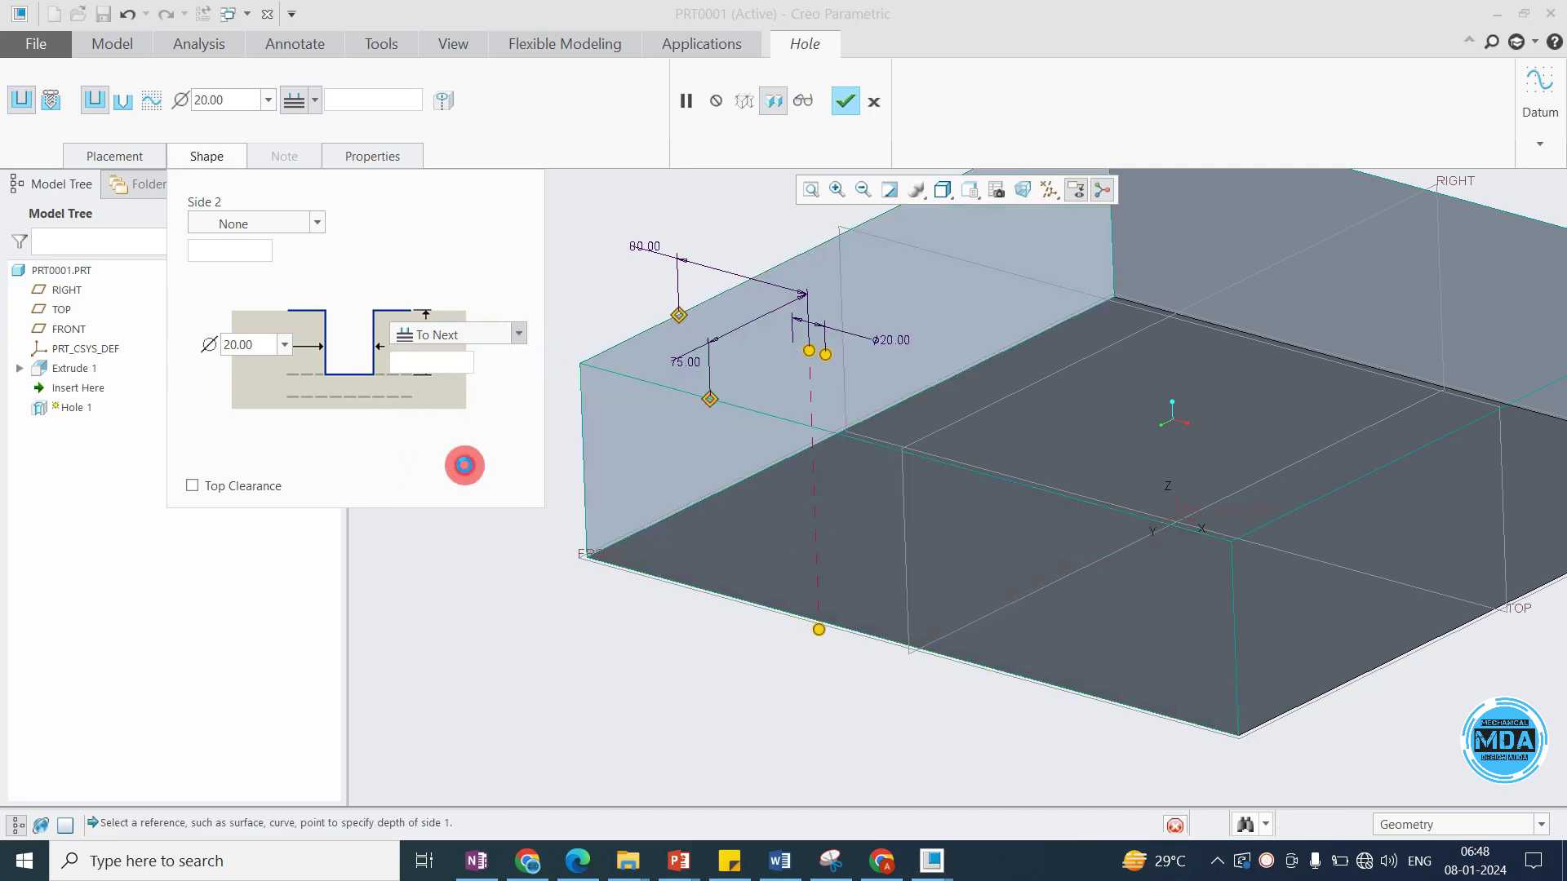
click(846, 561)
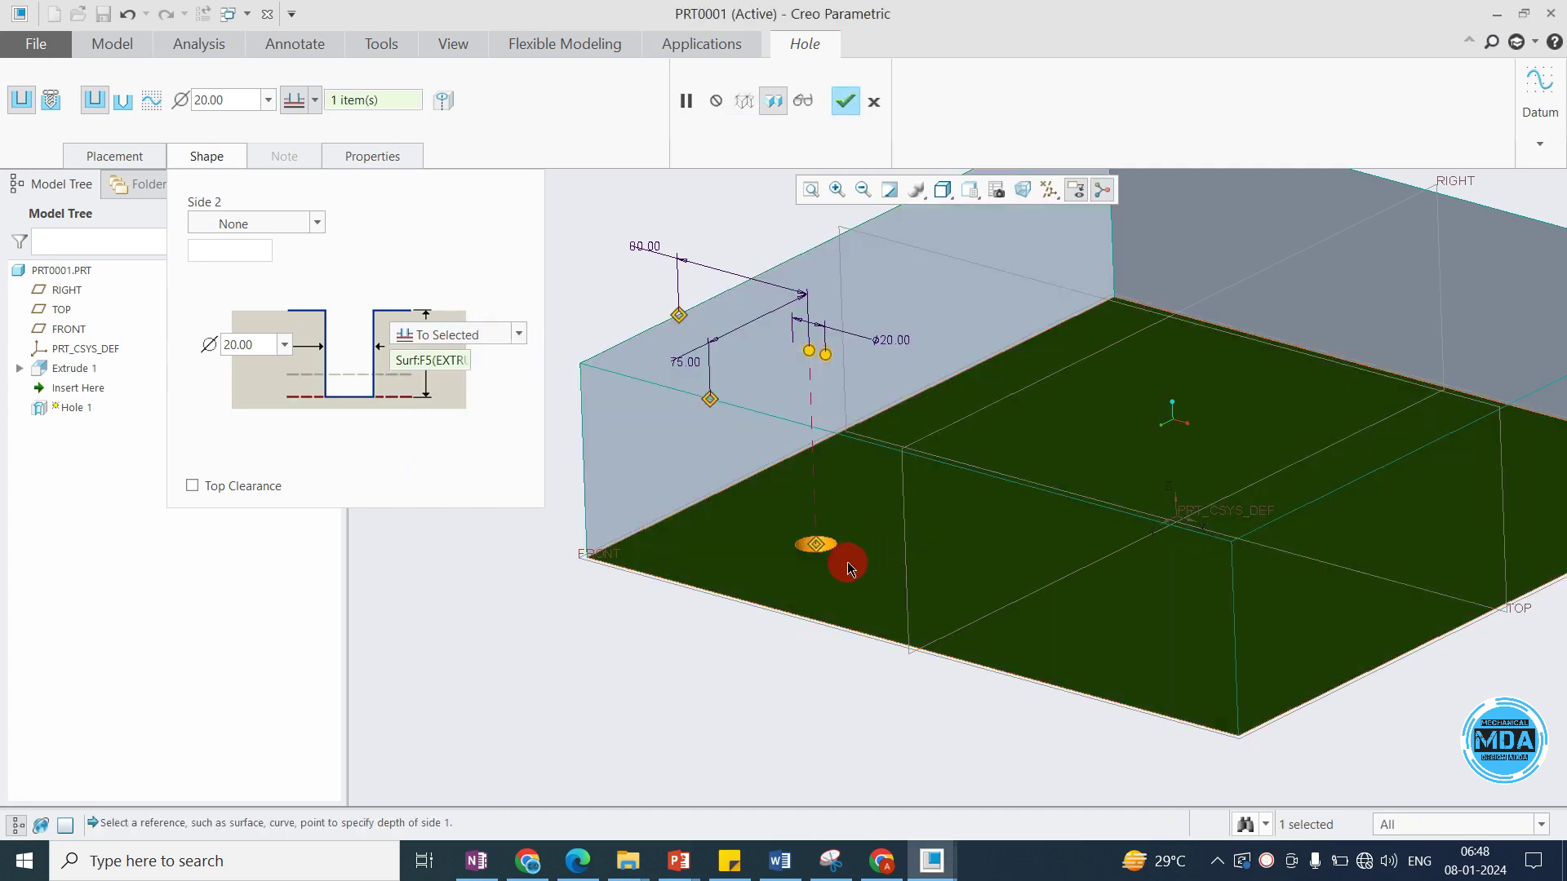
Switch the hole's depth option back to Blind with a depth of 143.50.
click(439, 336)
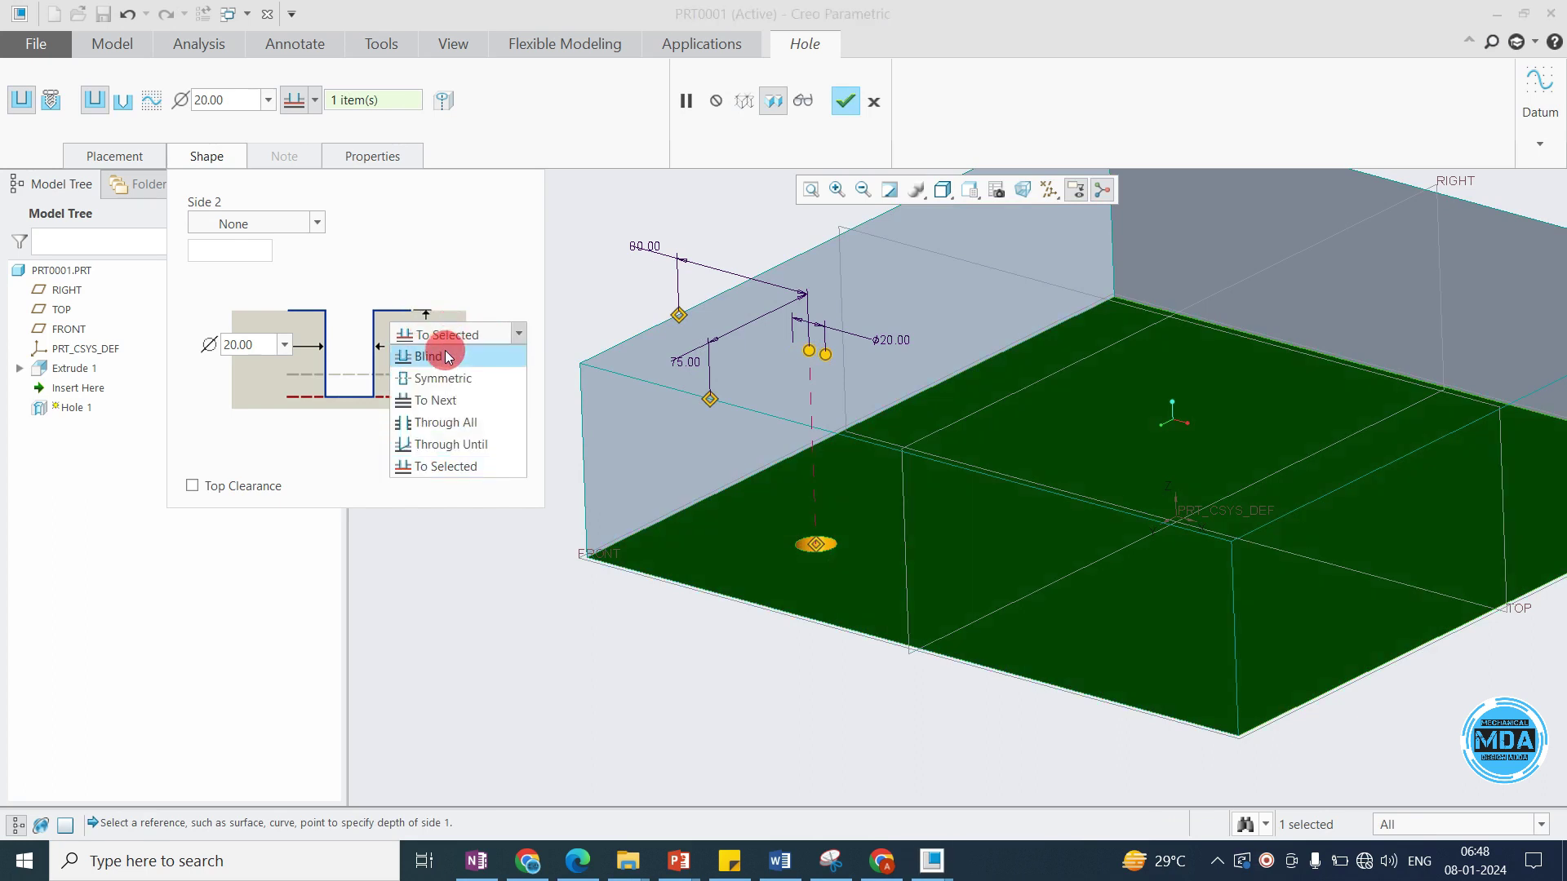
click(447, 357)
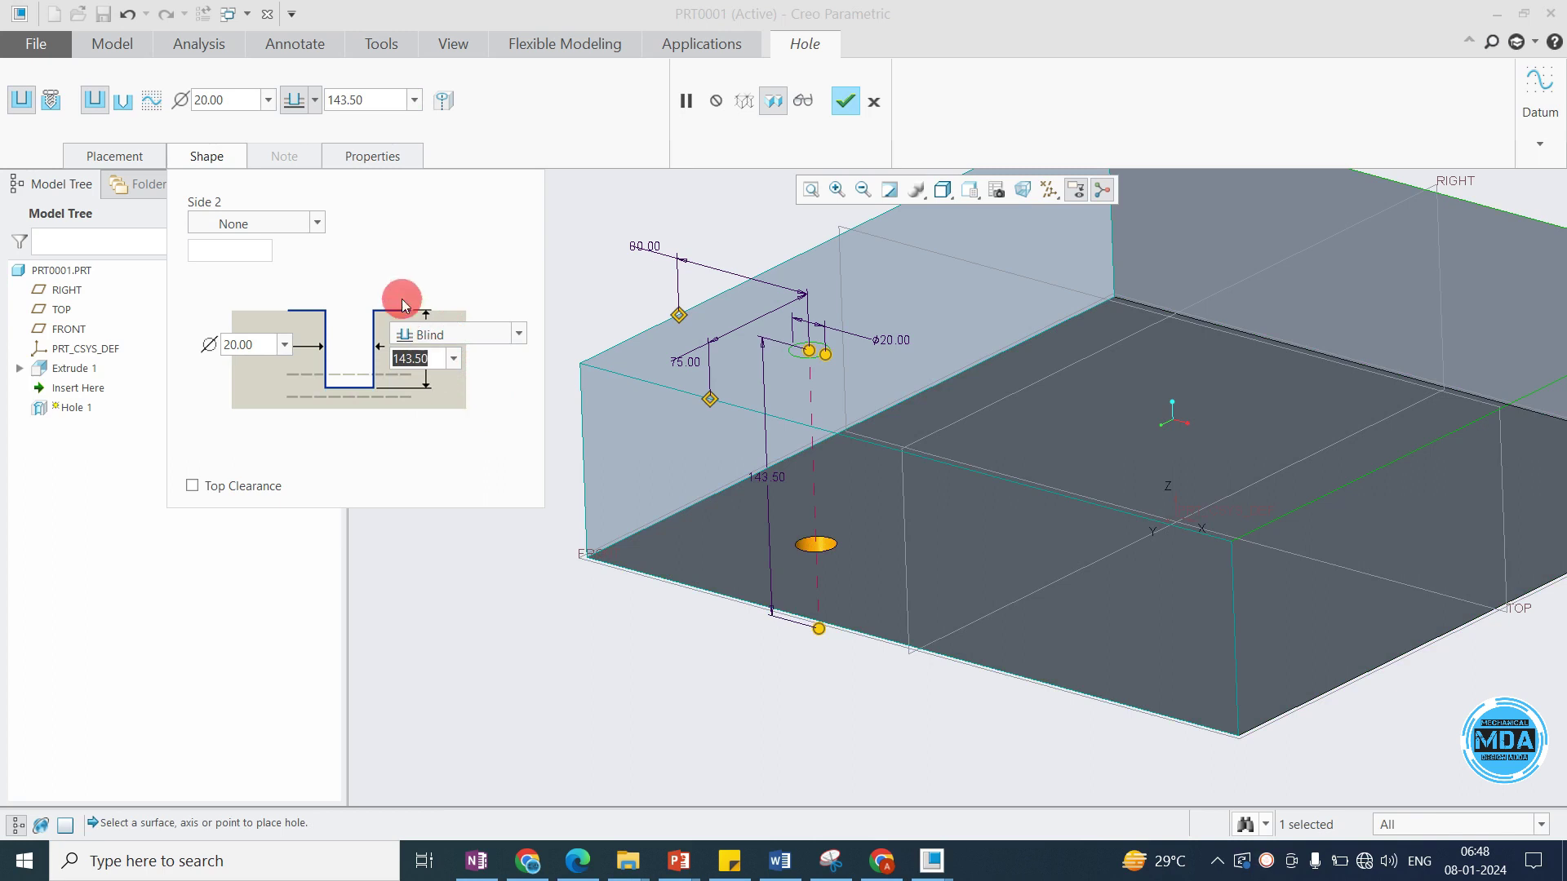
scroll(850, 397, down, 3)
middle_drag(815, 346, 845, 399)
scroll(842, 423, up, 4)
Try a hole diameter of 30, settle on a diameter of 50, and complete the simple hole.
click(236, 102)
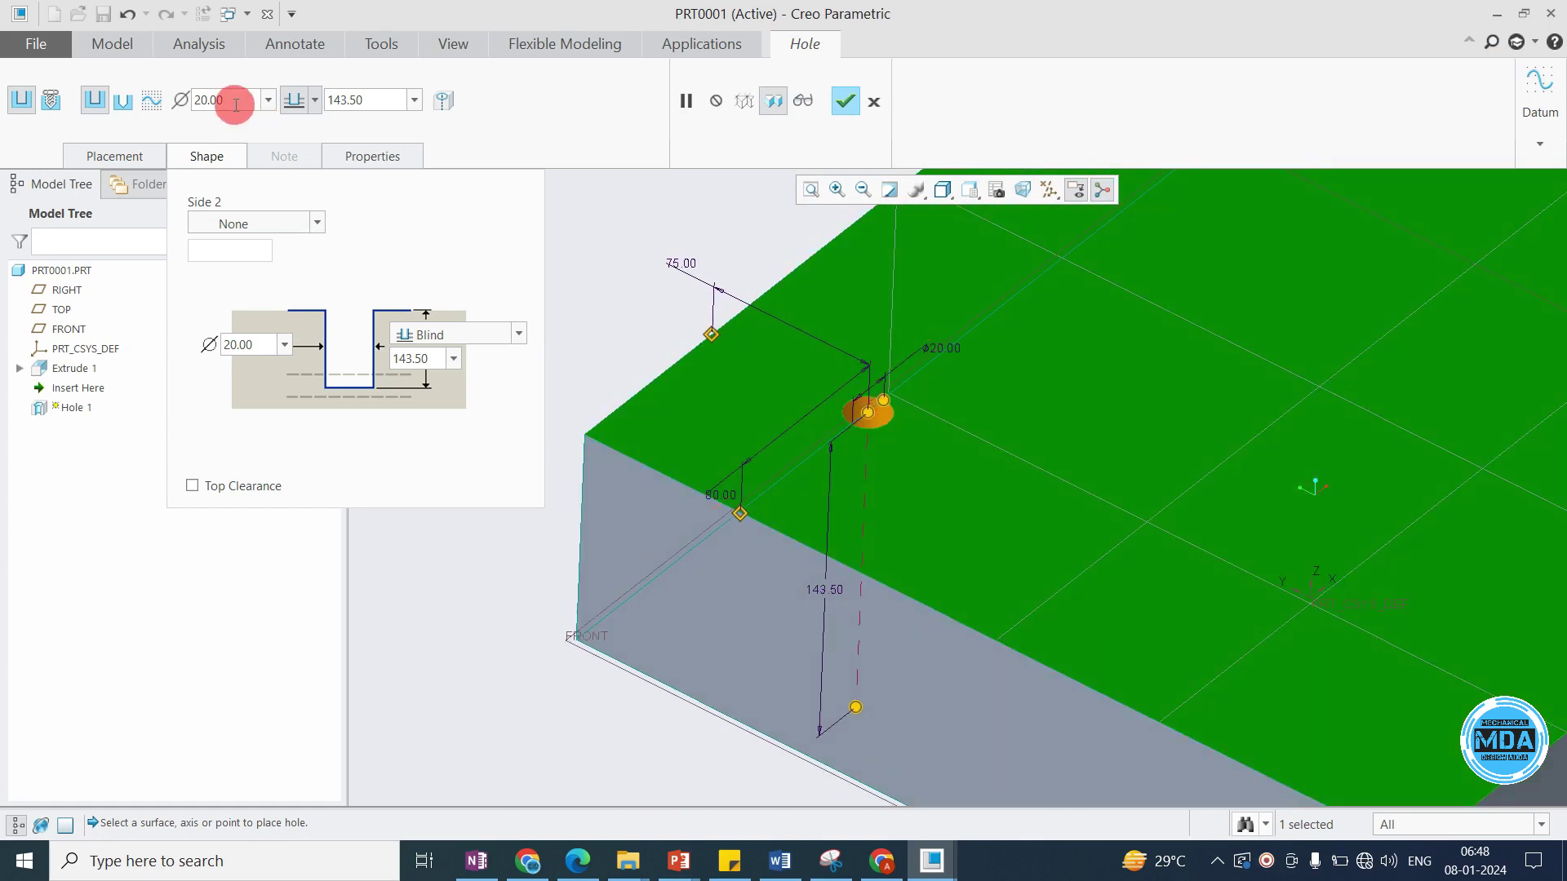
text(30)
key(Return)
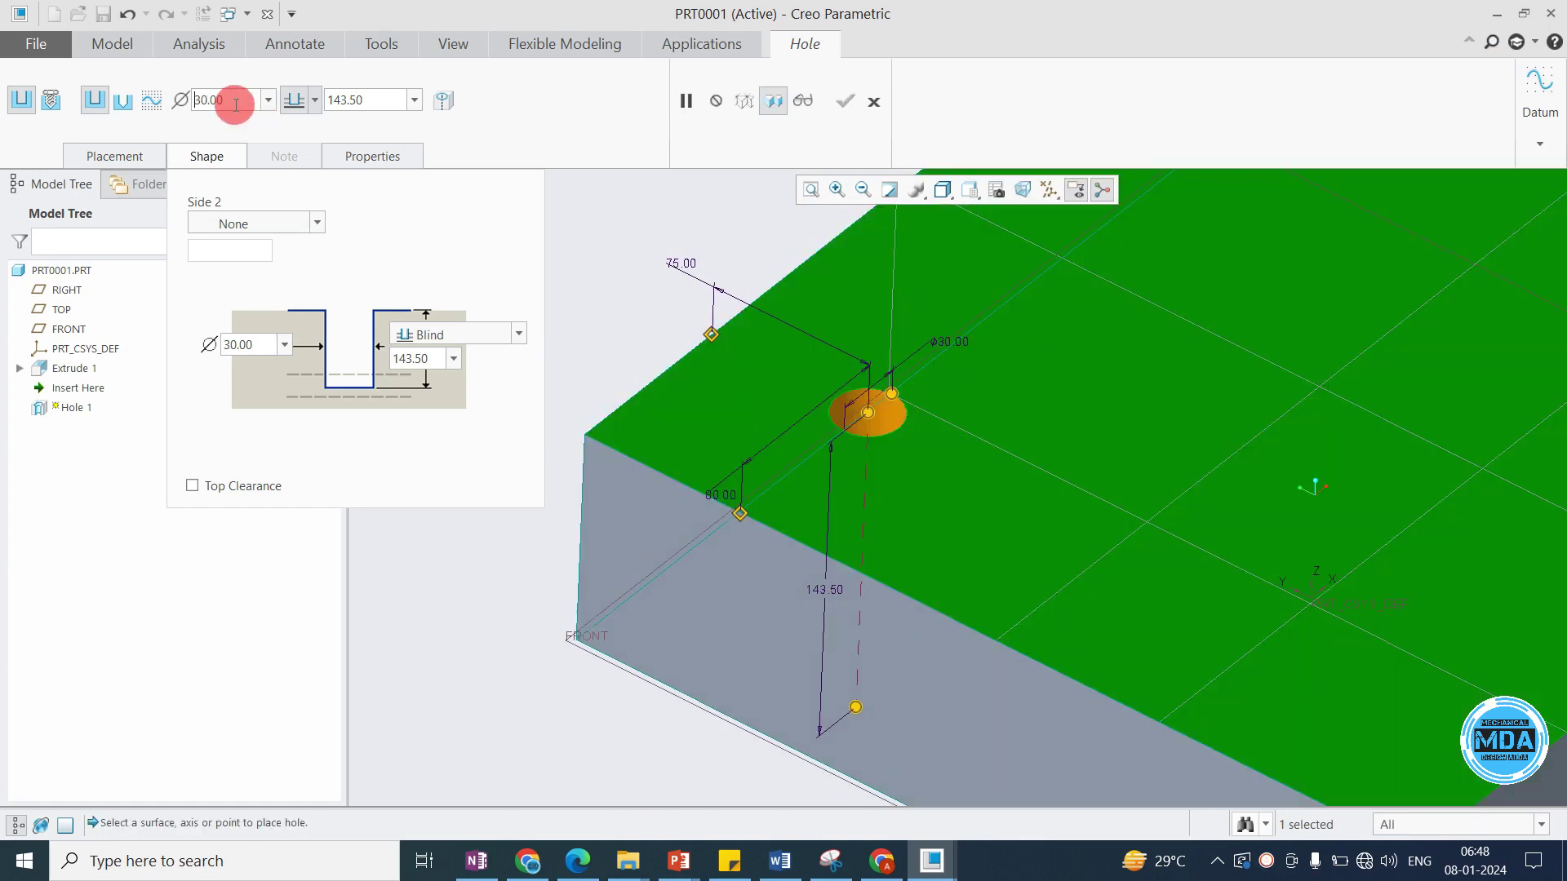
click(210, 98)
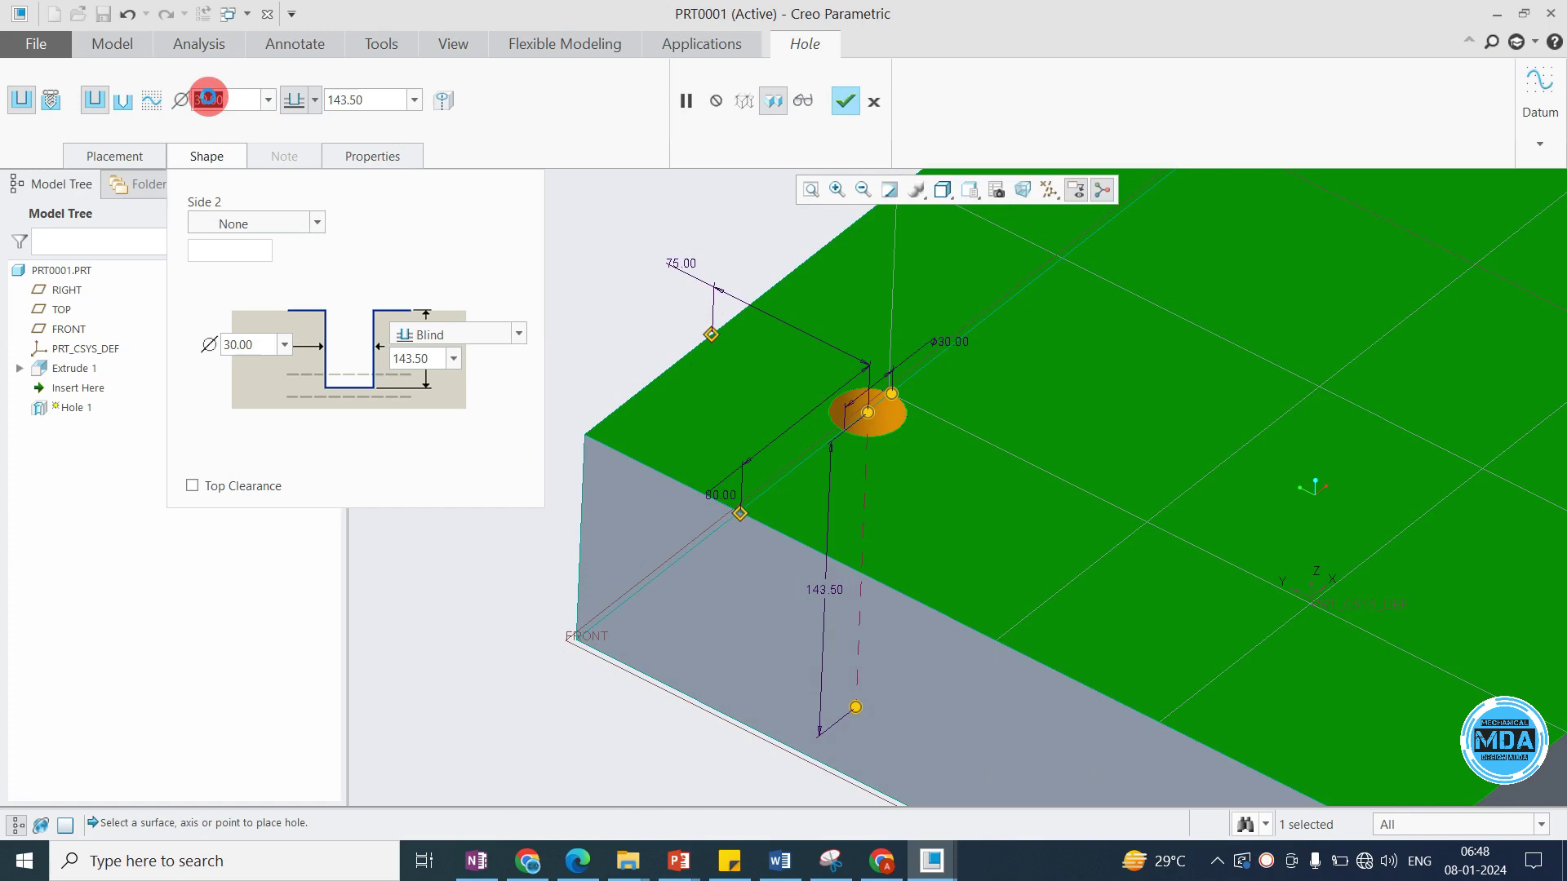
text(50)
key(Return)
middle_drag(1002, 502, 912, 483)
middle_drag(873, 547, 863, 454)
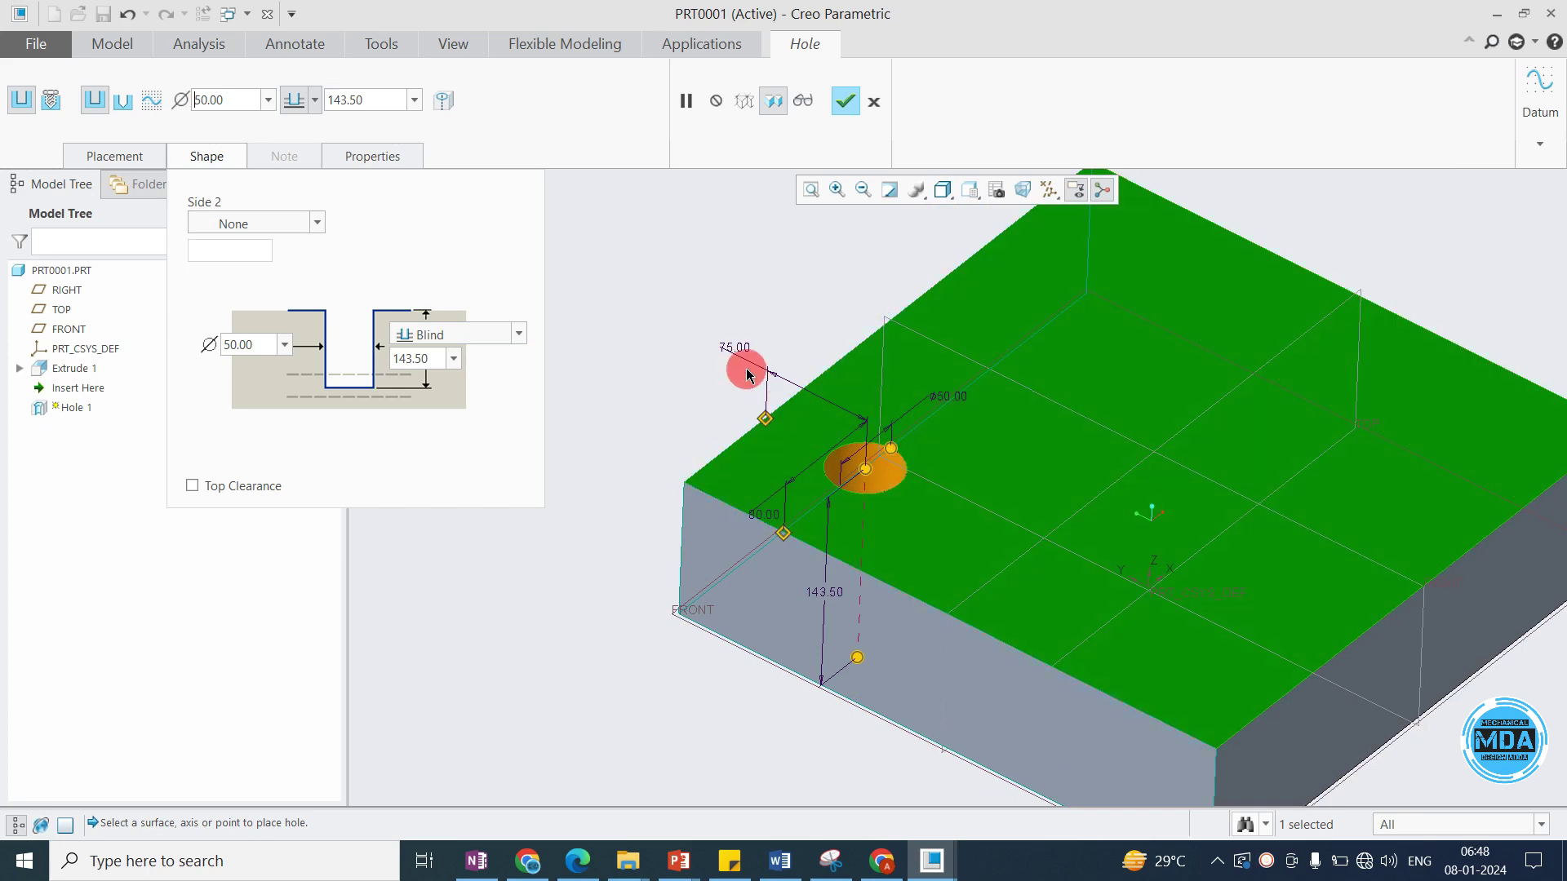
middle_click(747, 375)
mouse_move(819, 517)
middle_down()
mouse_move(832, 571)
mouse_move(814, 531)
mouse_move(770, 588)
mouse_move(814, 561)
mouse_move(800, 497)
mouse_move(783, 489)
middle_up()
Start a second hole and place it on the block's top face, near the corner beyond the first hole.
click(722, 128)
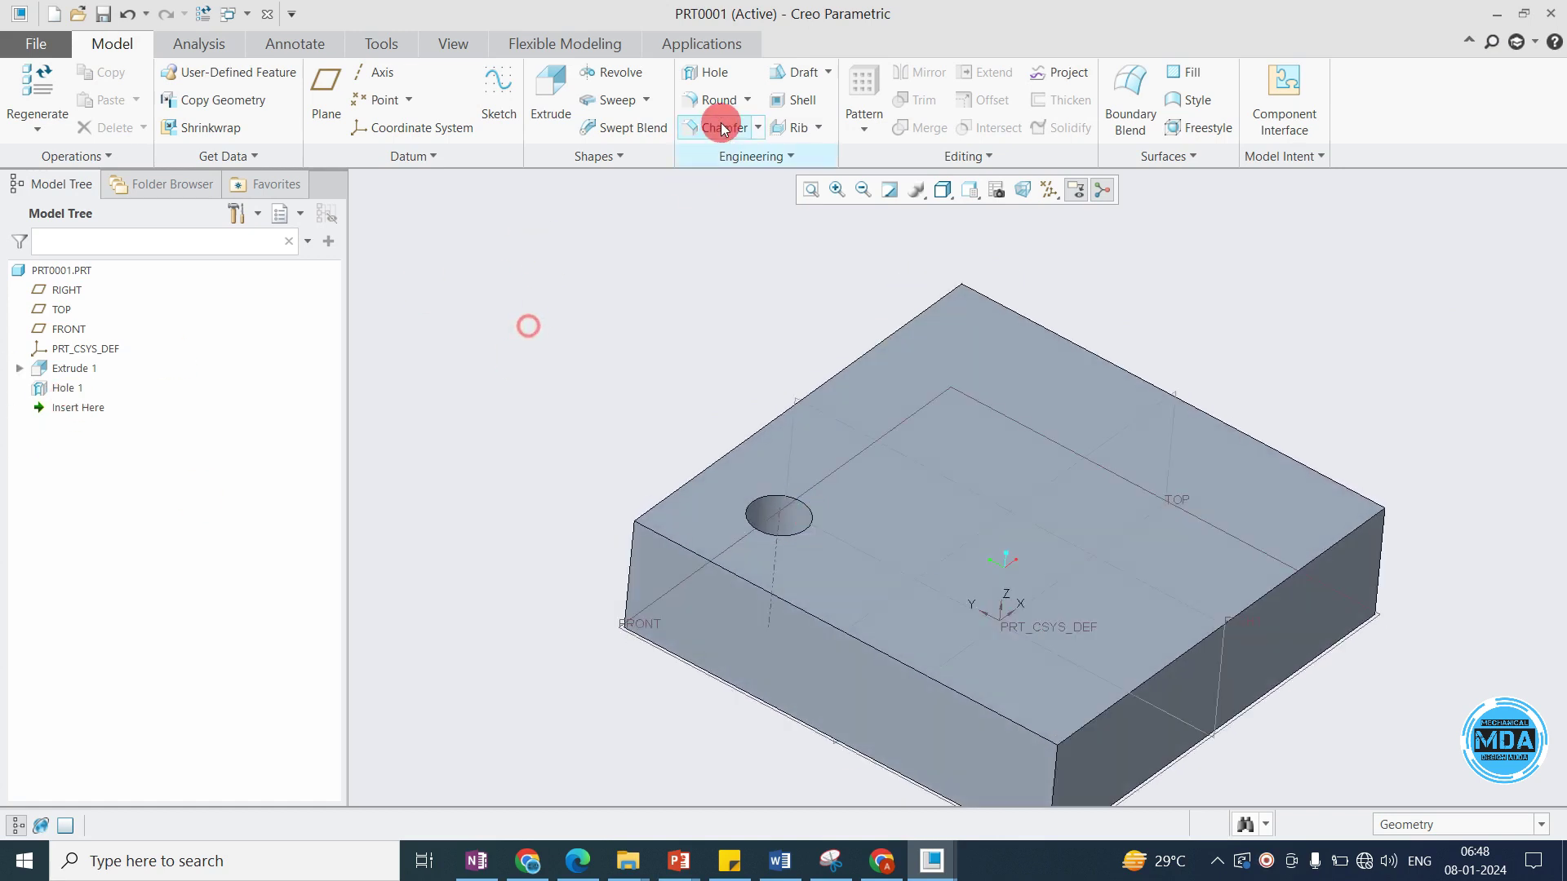
click(699, 75)
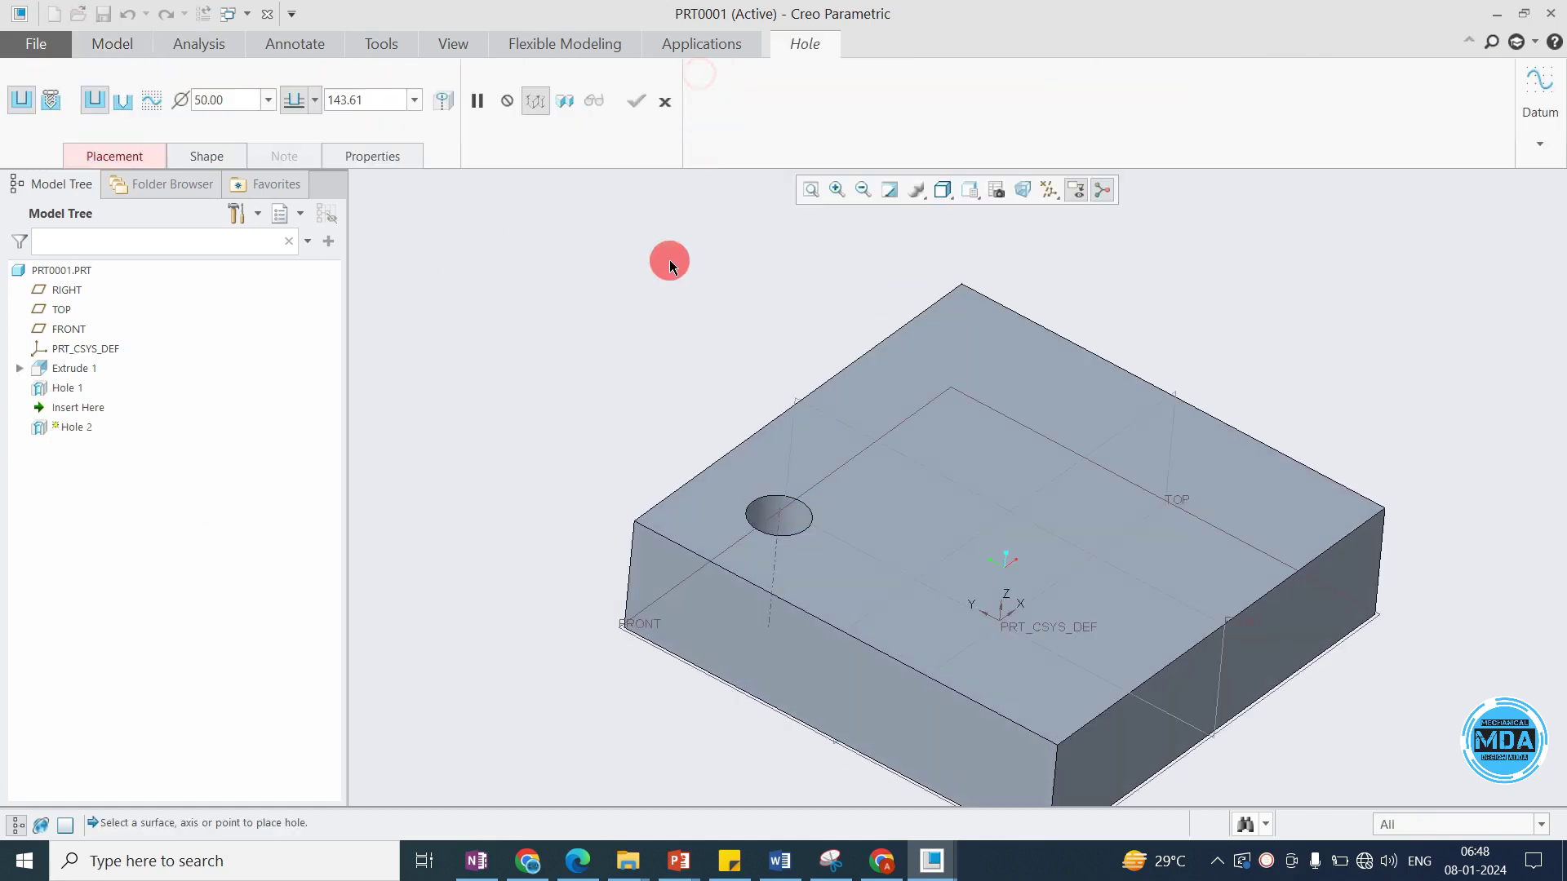
click(118, 153)
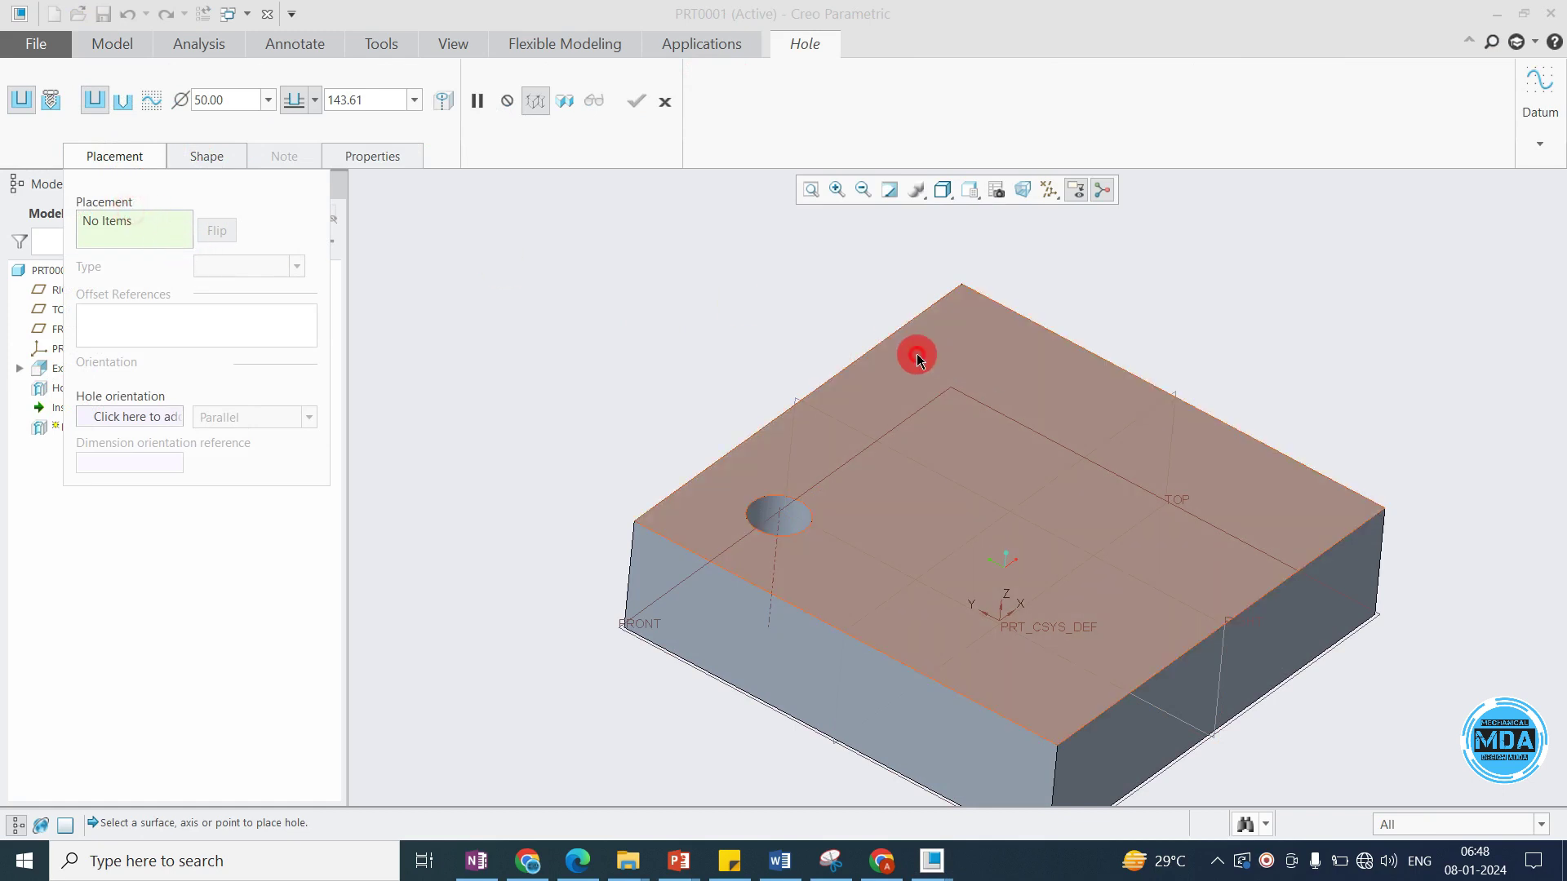
click(888, 382)
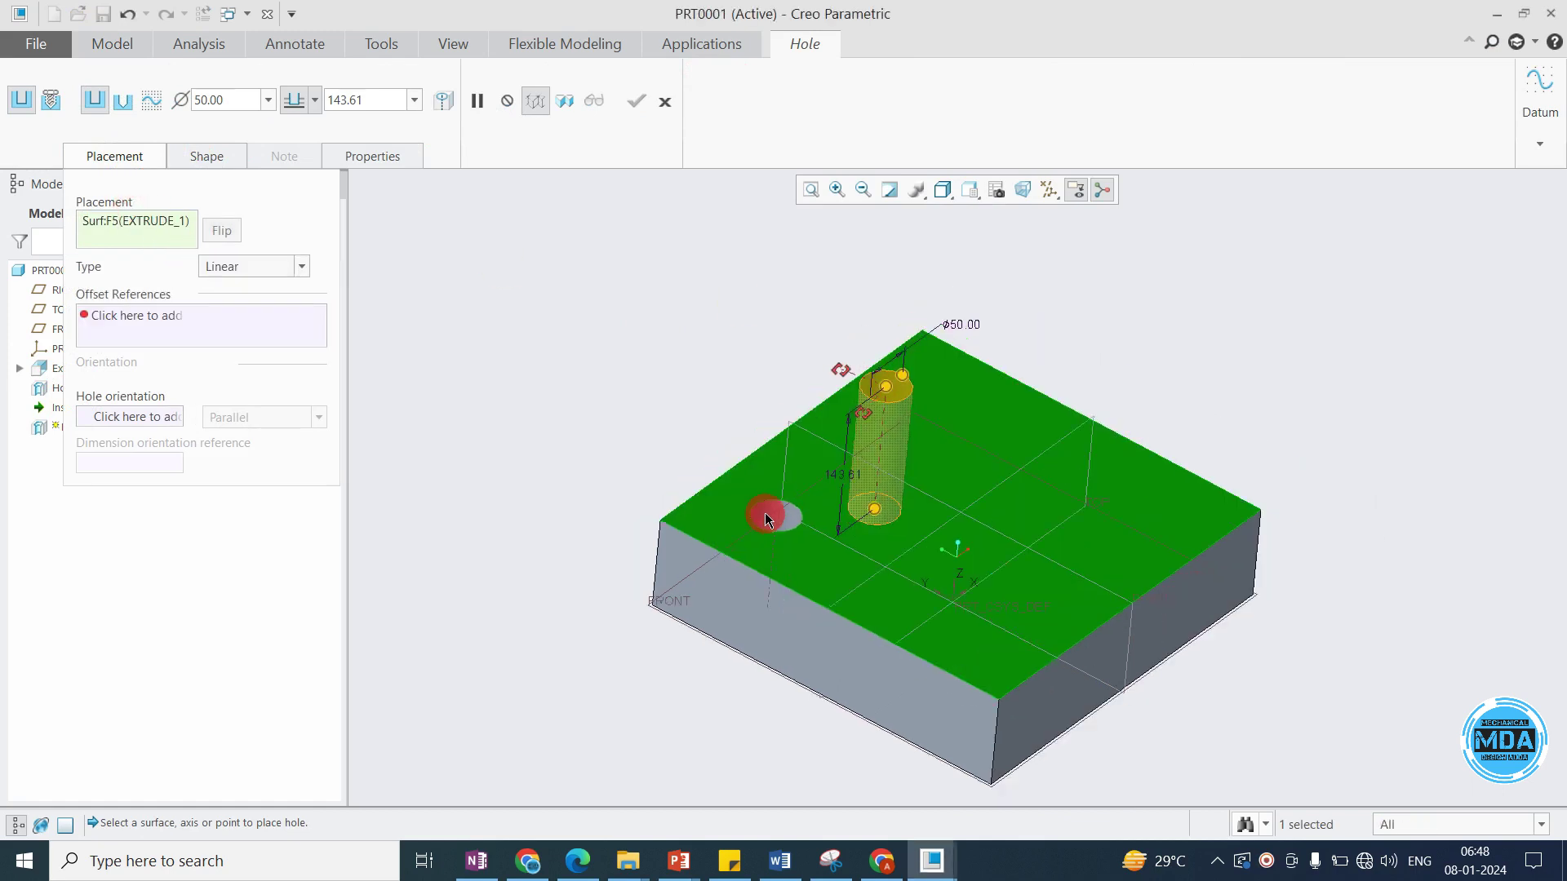
scroll(909, 426, up, 3)
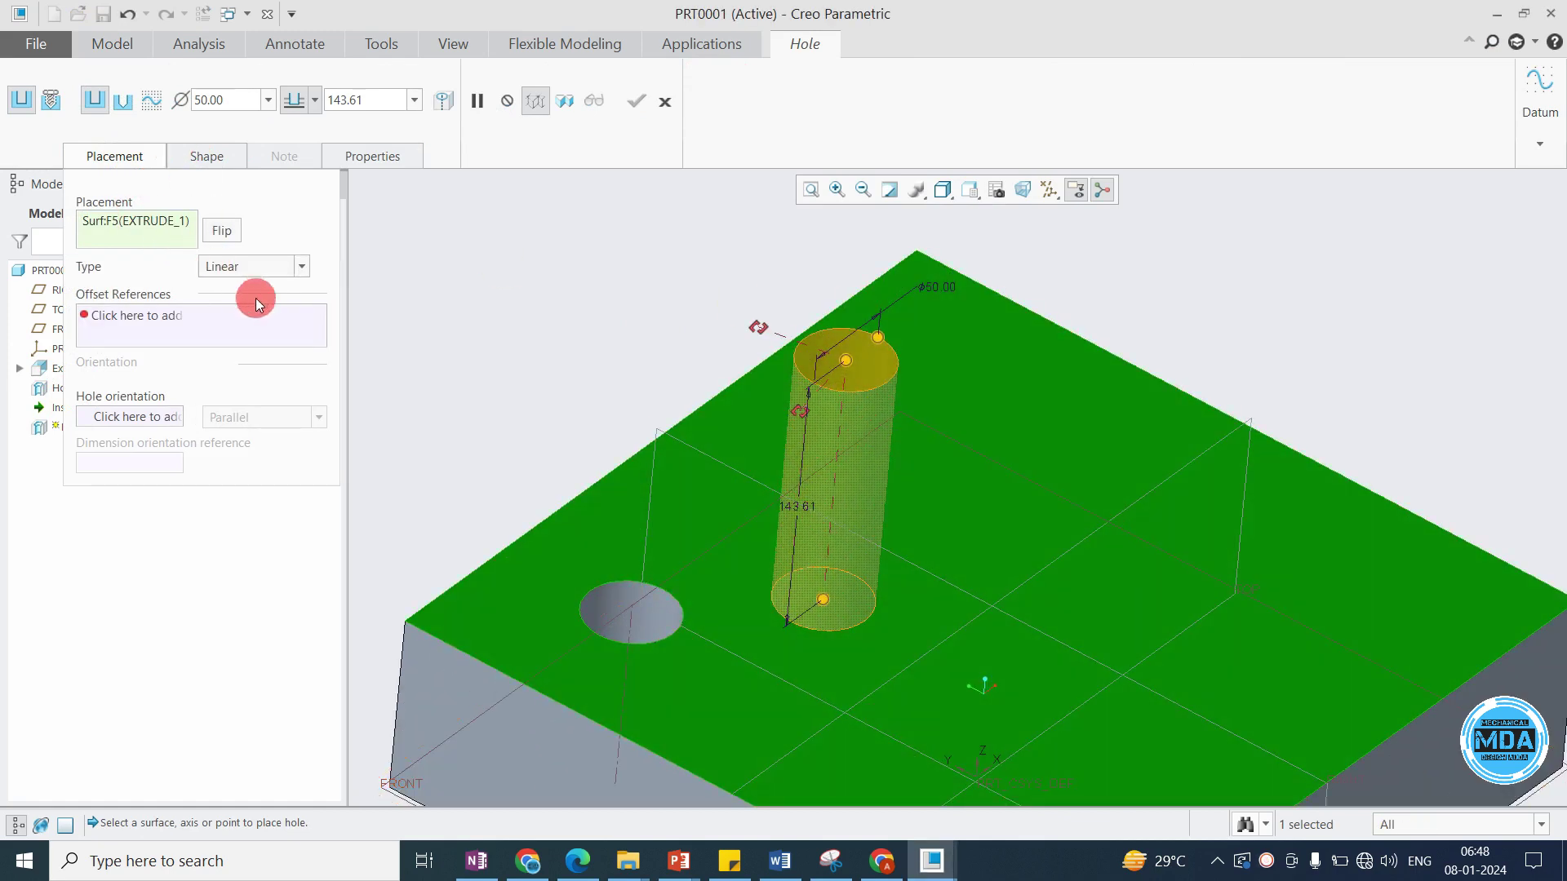
Locate the second hole with offsets of 100 from the RIGHT datum plane and 150 from the TOP datum plane.
click(148, 316)
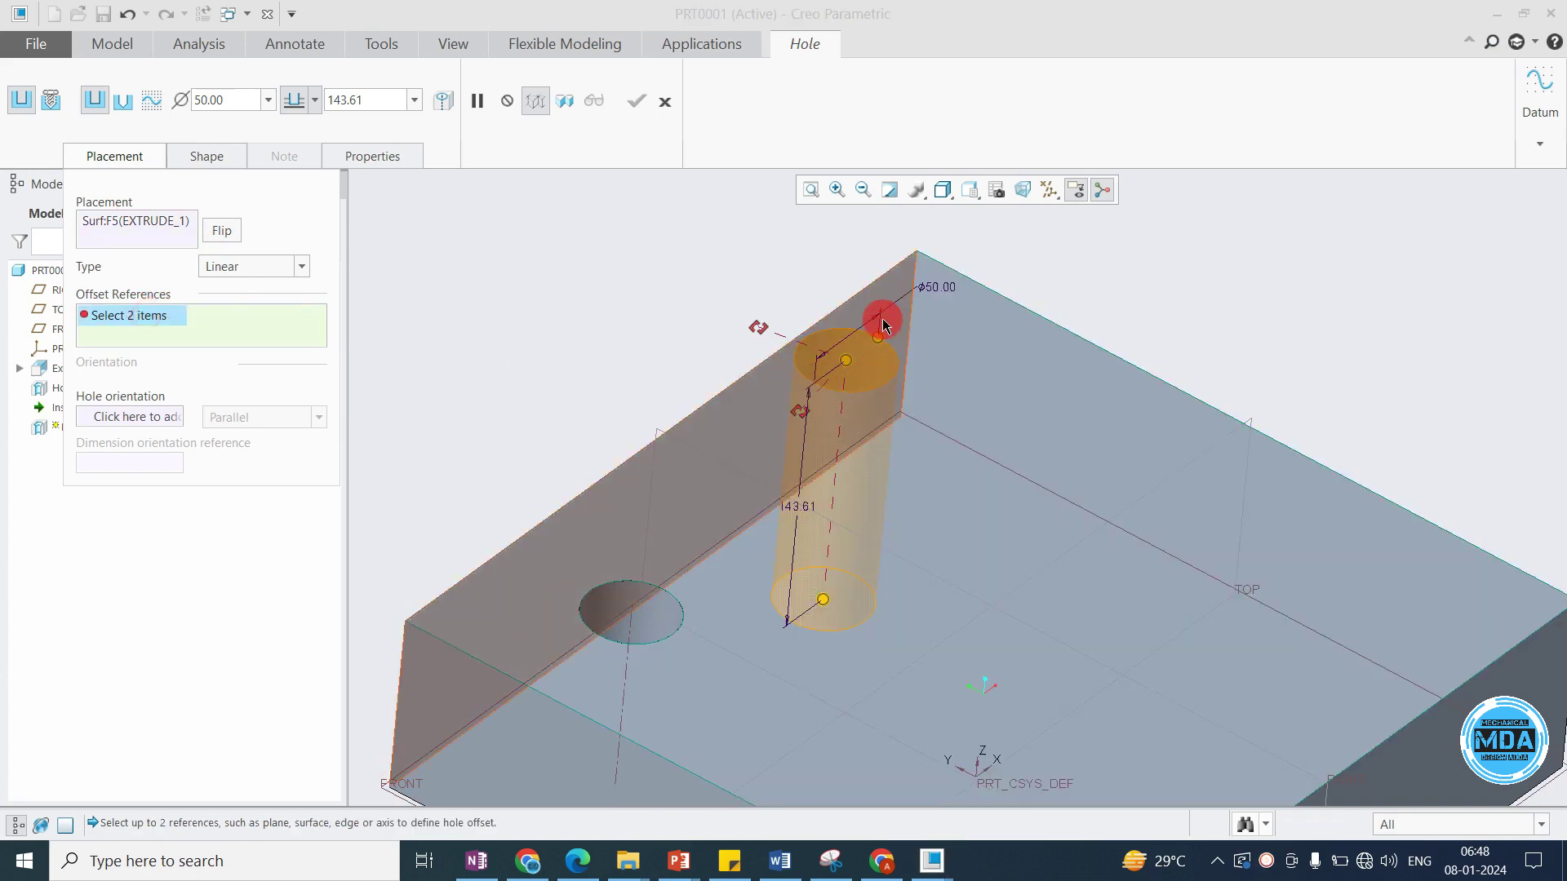
click(724, 471)
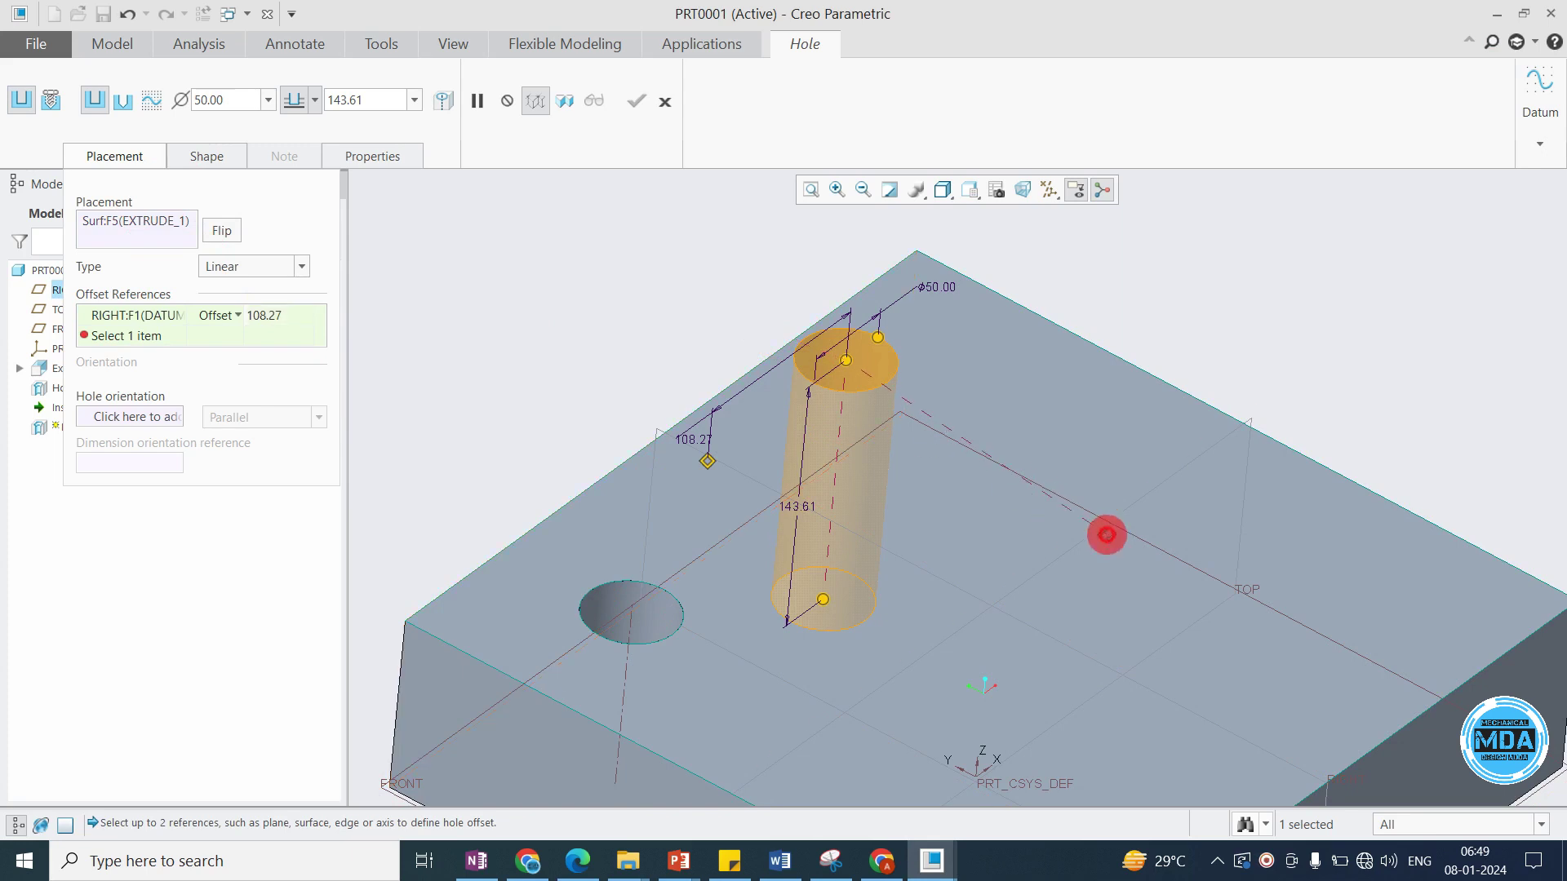
click(1098, 537)
double_click(990, 390)
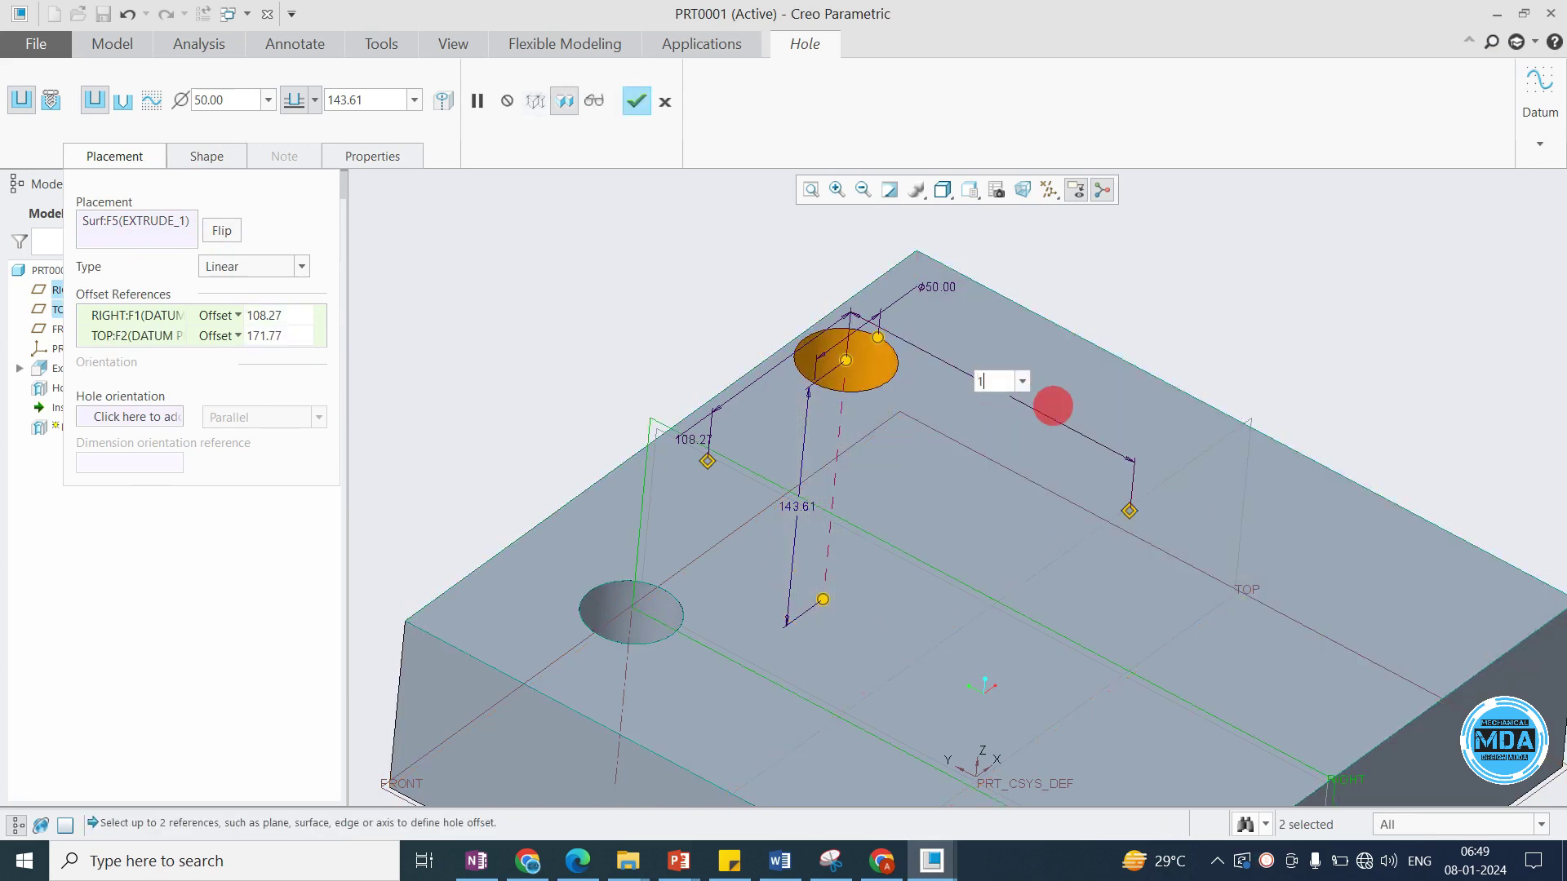
click(1053, 406)
double_click(723, 459)
text(100)
key(Return)
Give the second hole a standard drilled profile with a blind depth of 70.20, and show its shape settings.
click(54, 102)
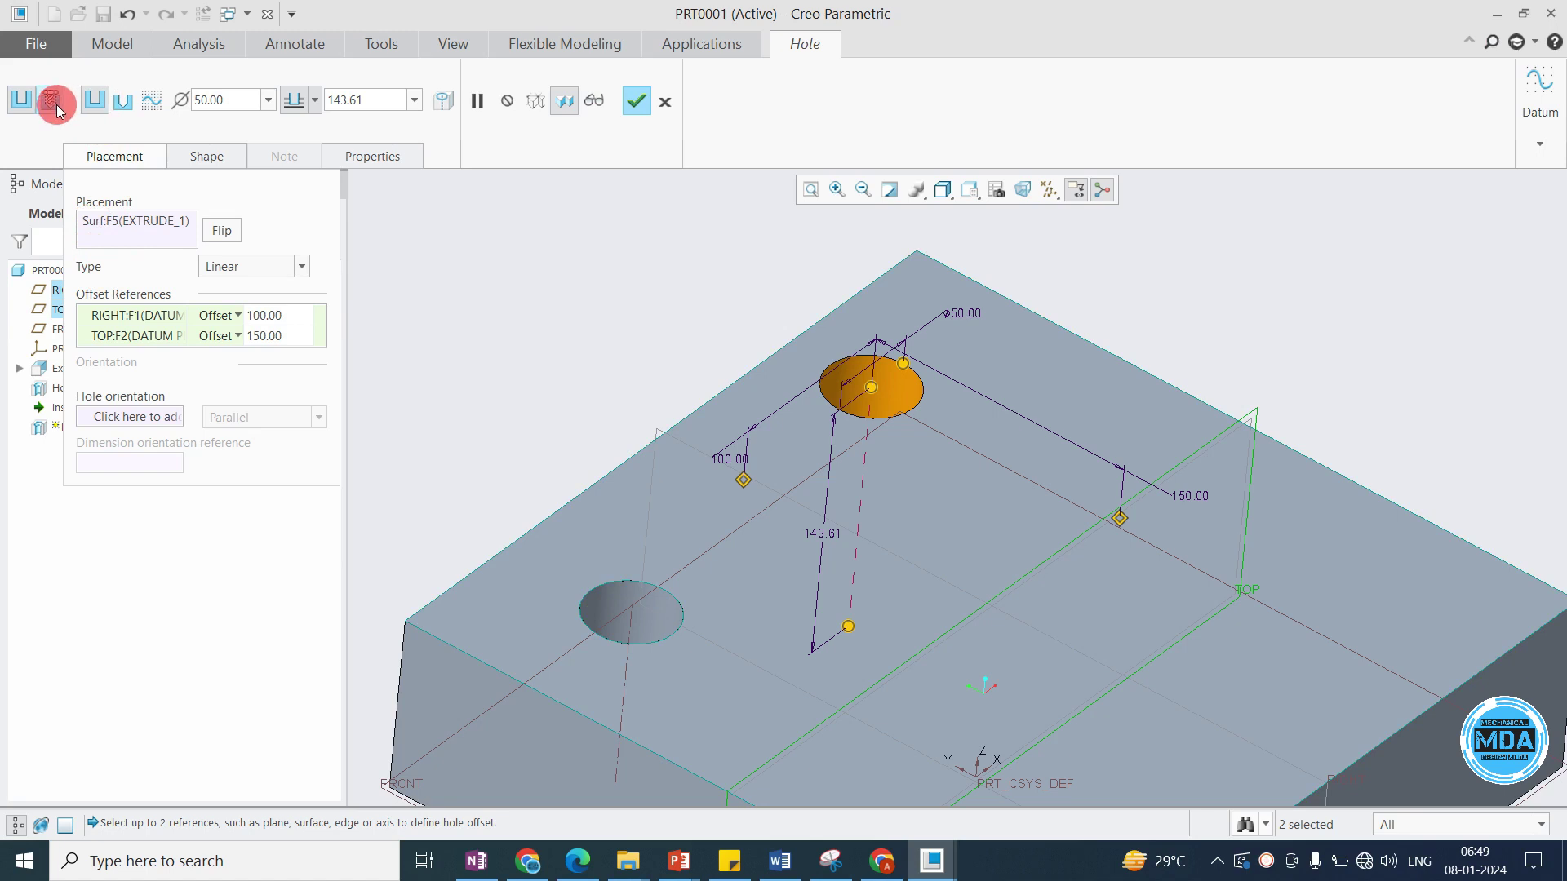
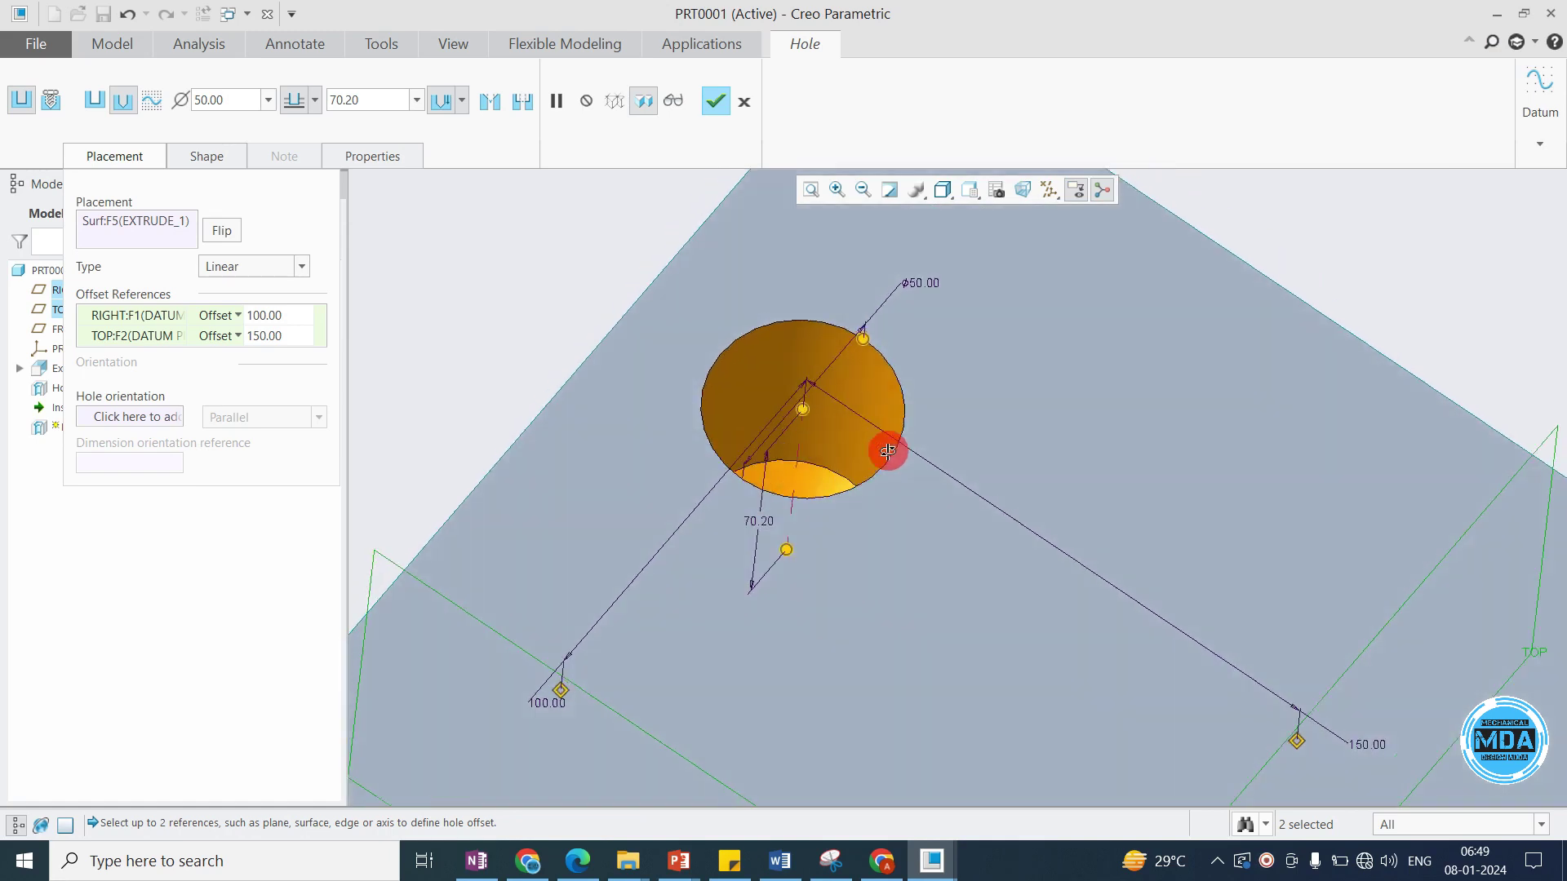
middle_drag(775, 398, 775, 361)
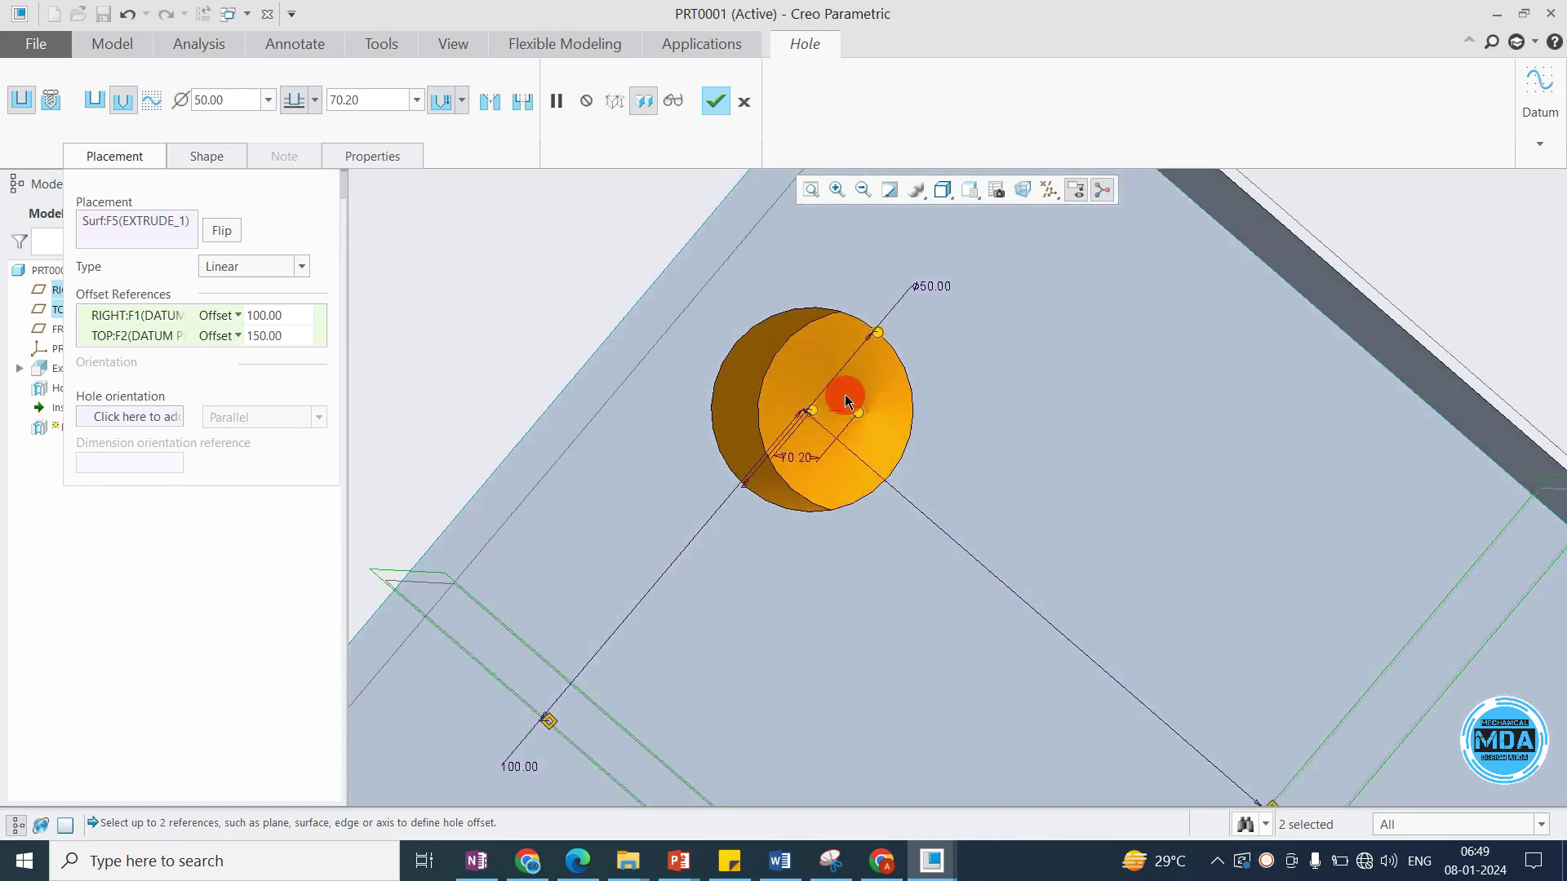
click(192, 155)
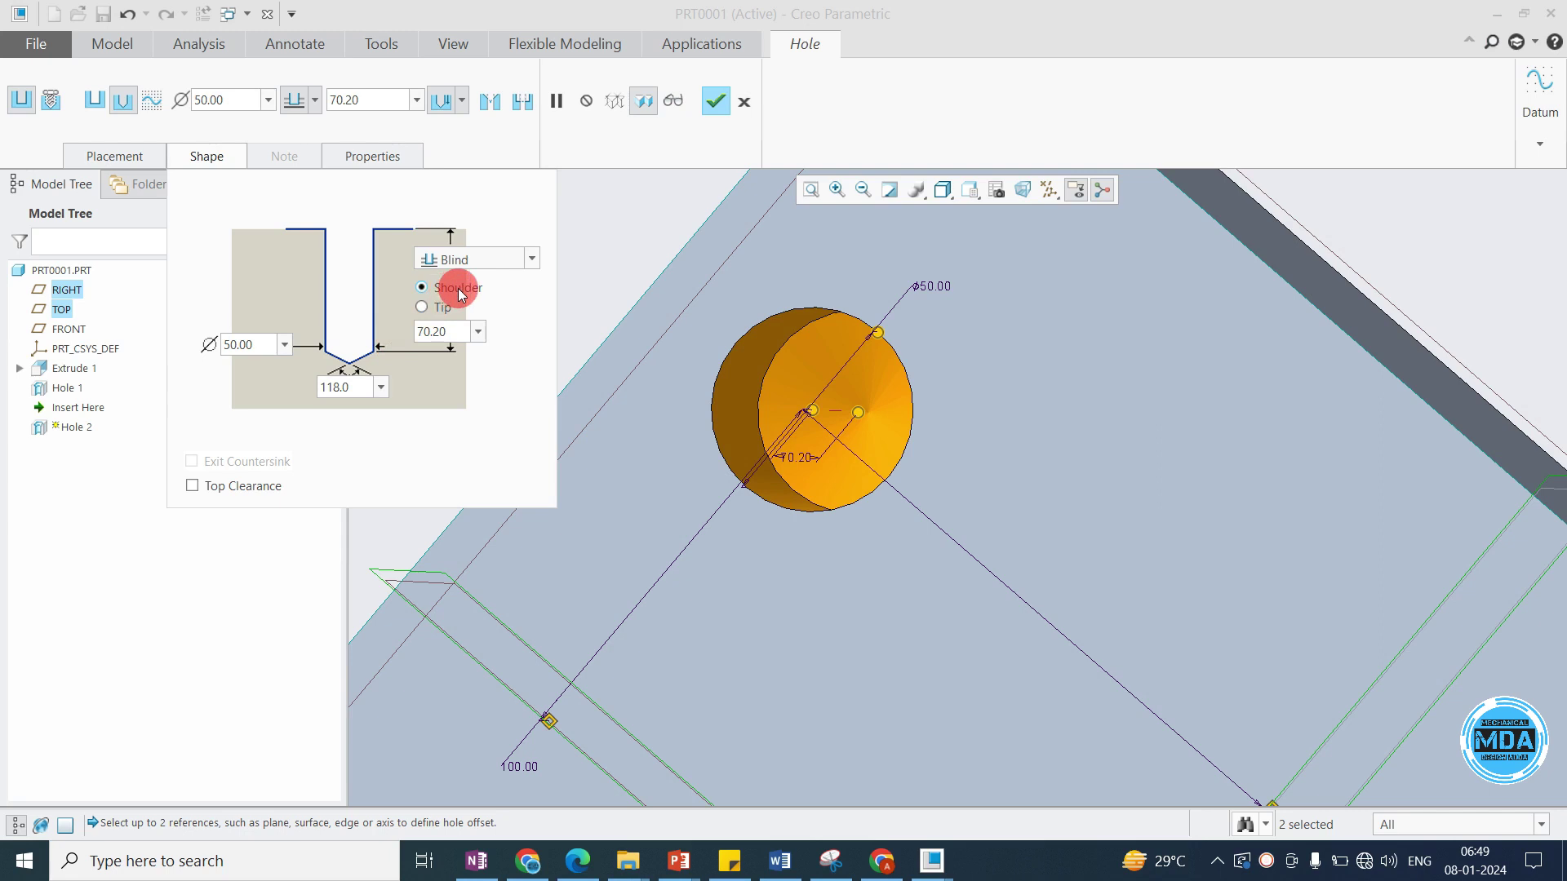
Add a countersink with diameter 60 and angle 90 to the drilled hole, and complete the hole.
scroll(815, 427, down, 3)
mouse_move(811, 434)
middle_down()
mouse_move(860, 360)
mouse_move(857, 395)
mouse_move(861, 382)
middle_up()
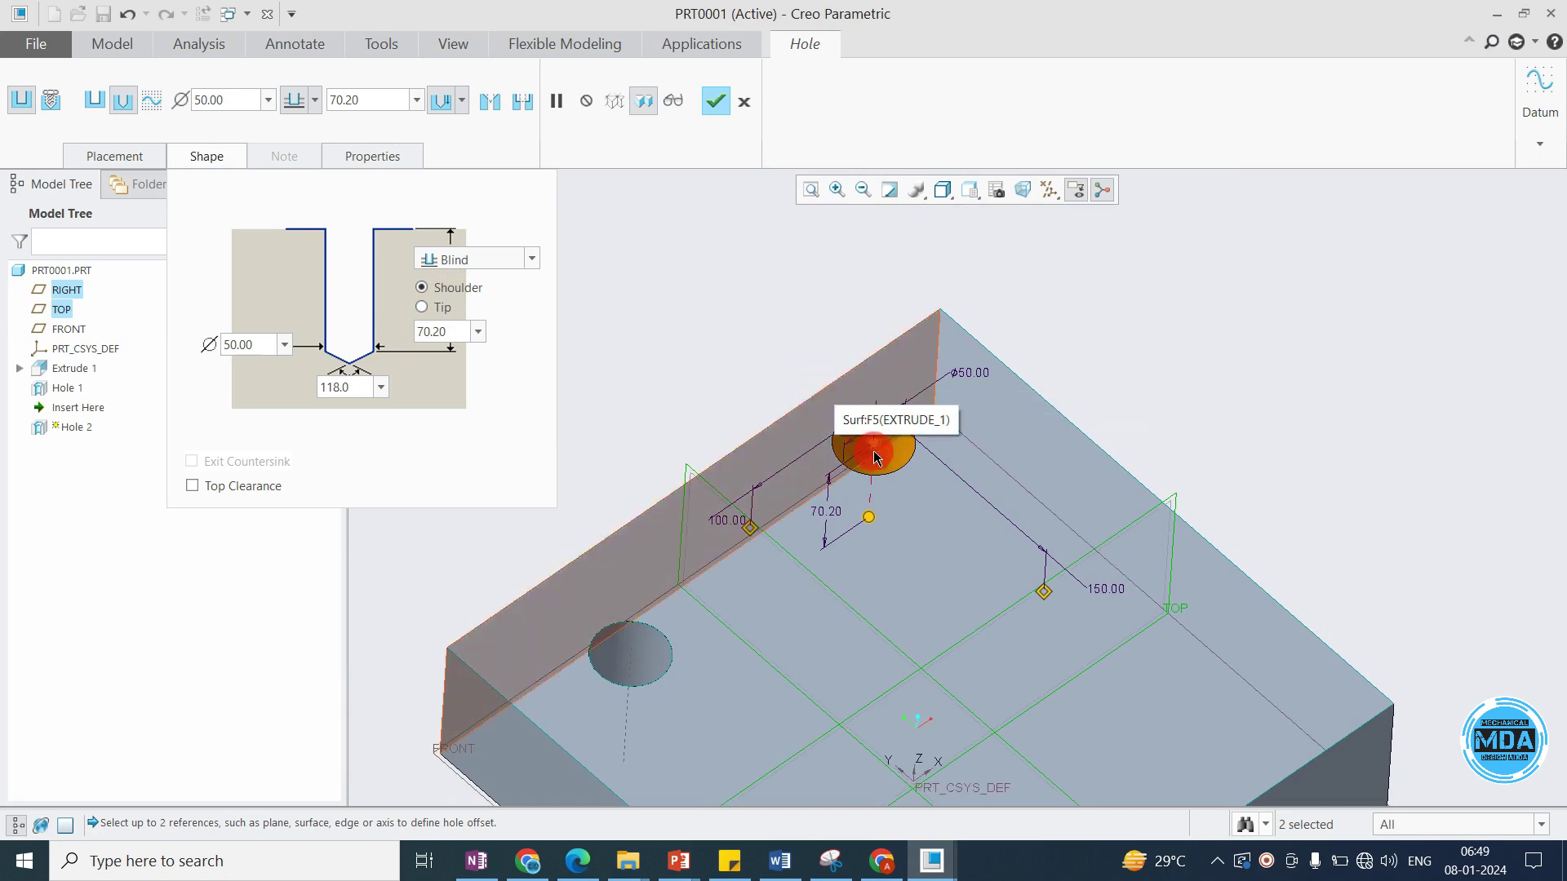
scroll(873, 448, down, 2)
middle_drag(878, 454, 976, 420)
scroll(647, 717, up, 3)
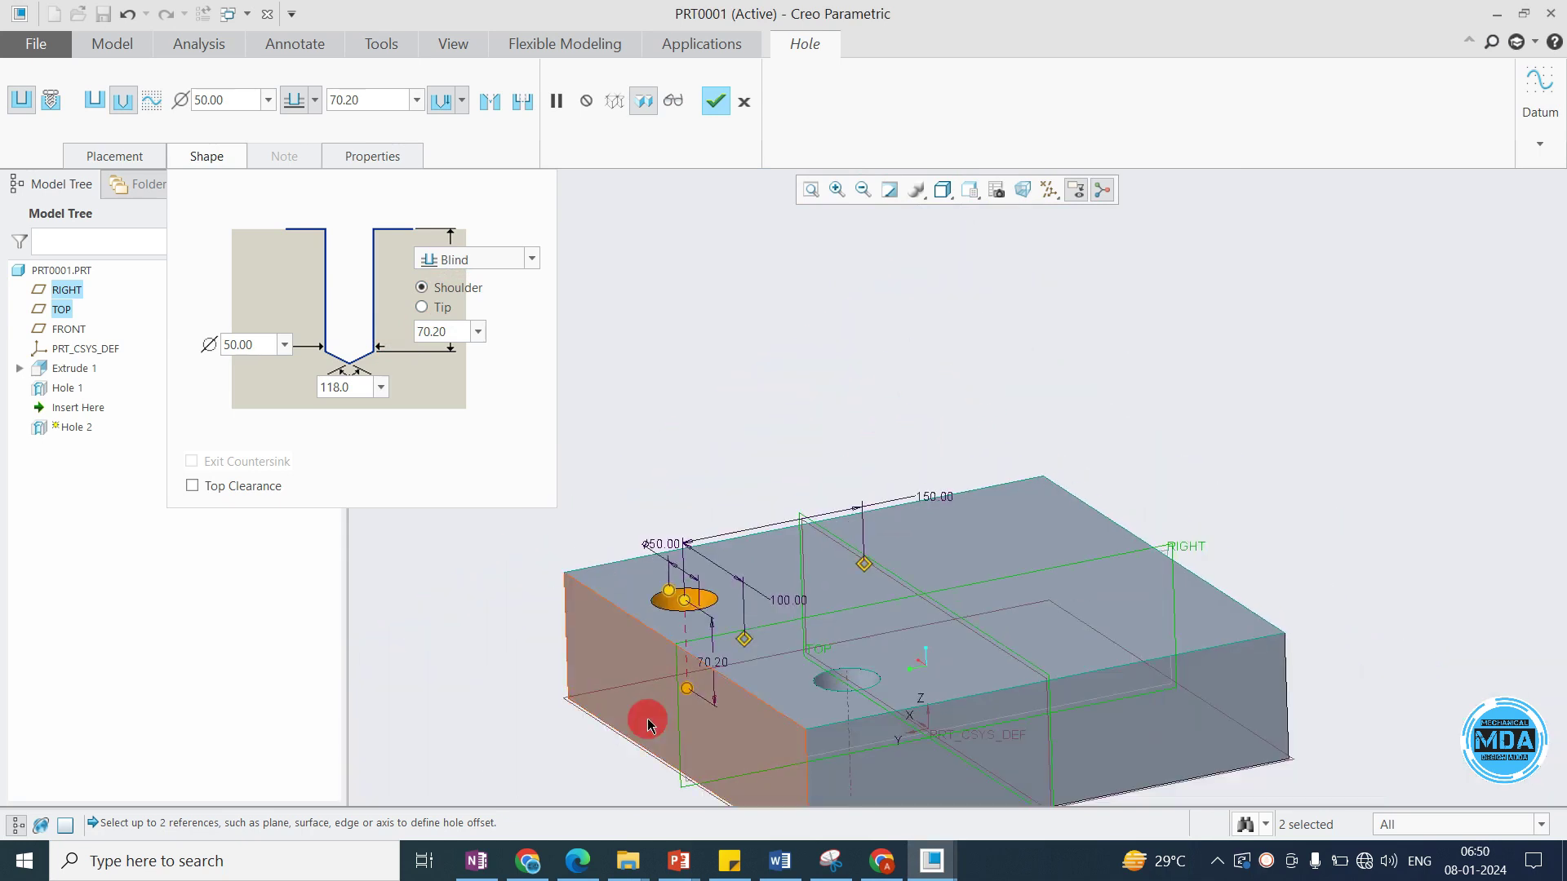
scroll(790, 615, down, 2)
scroll(870, 581, down, 2)
scroll(833, 575, down, 2)
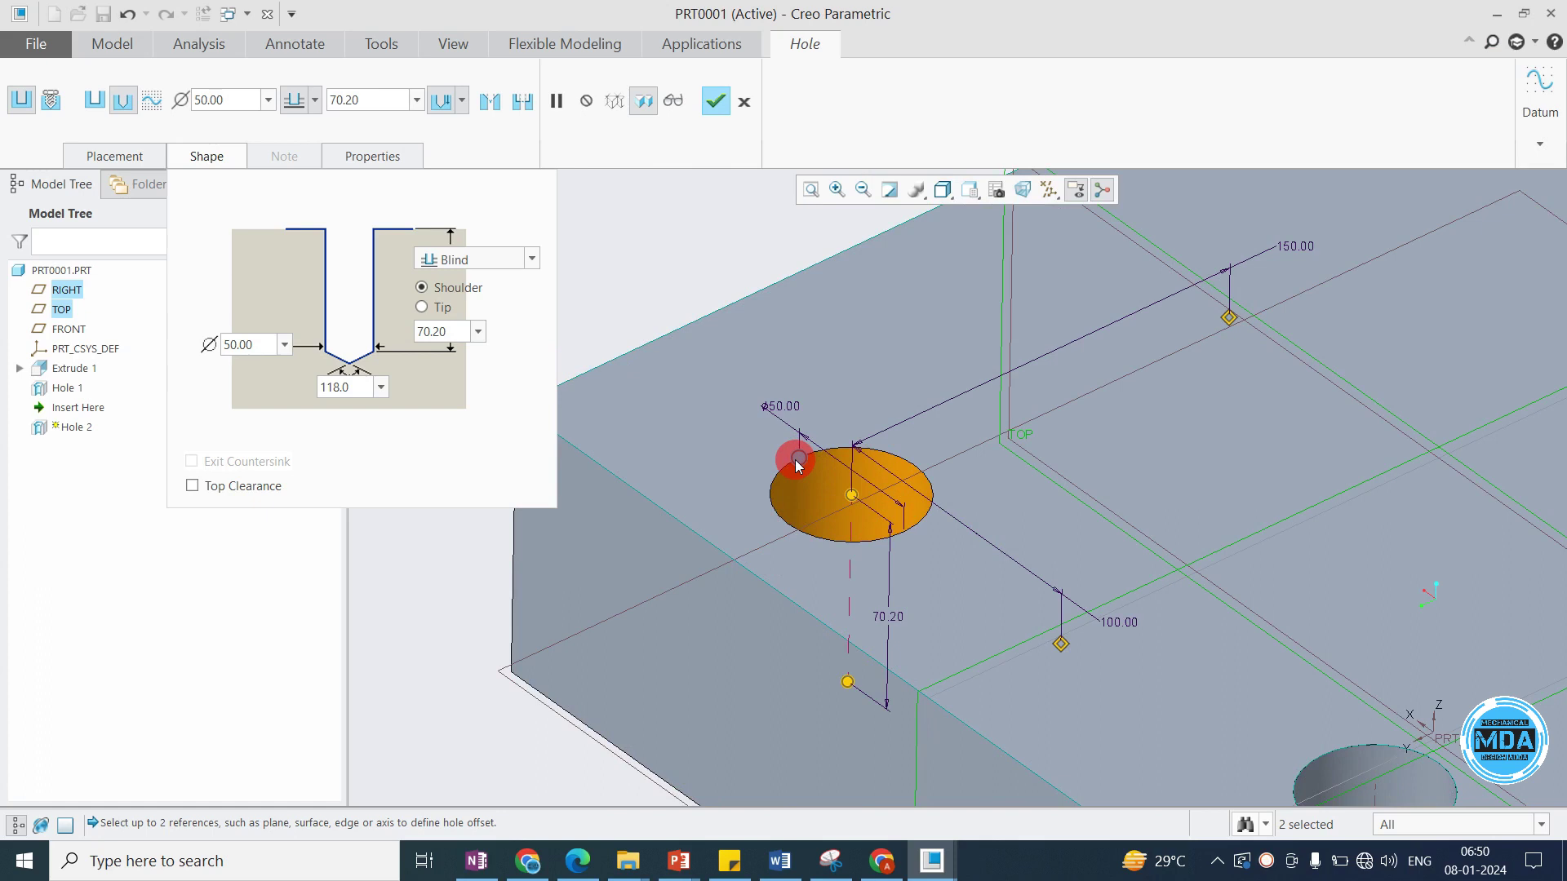
click(493, 101)
middle_drag(979, 598, 717, 350)
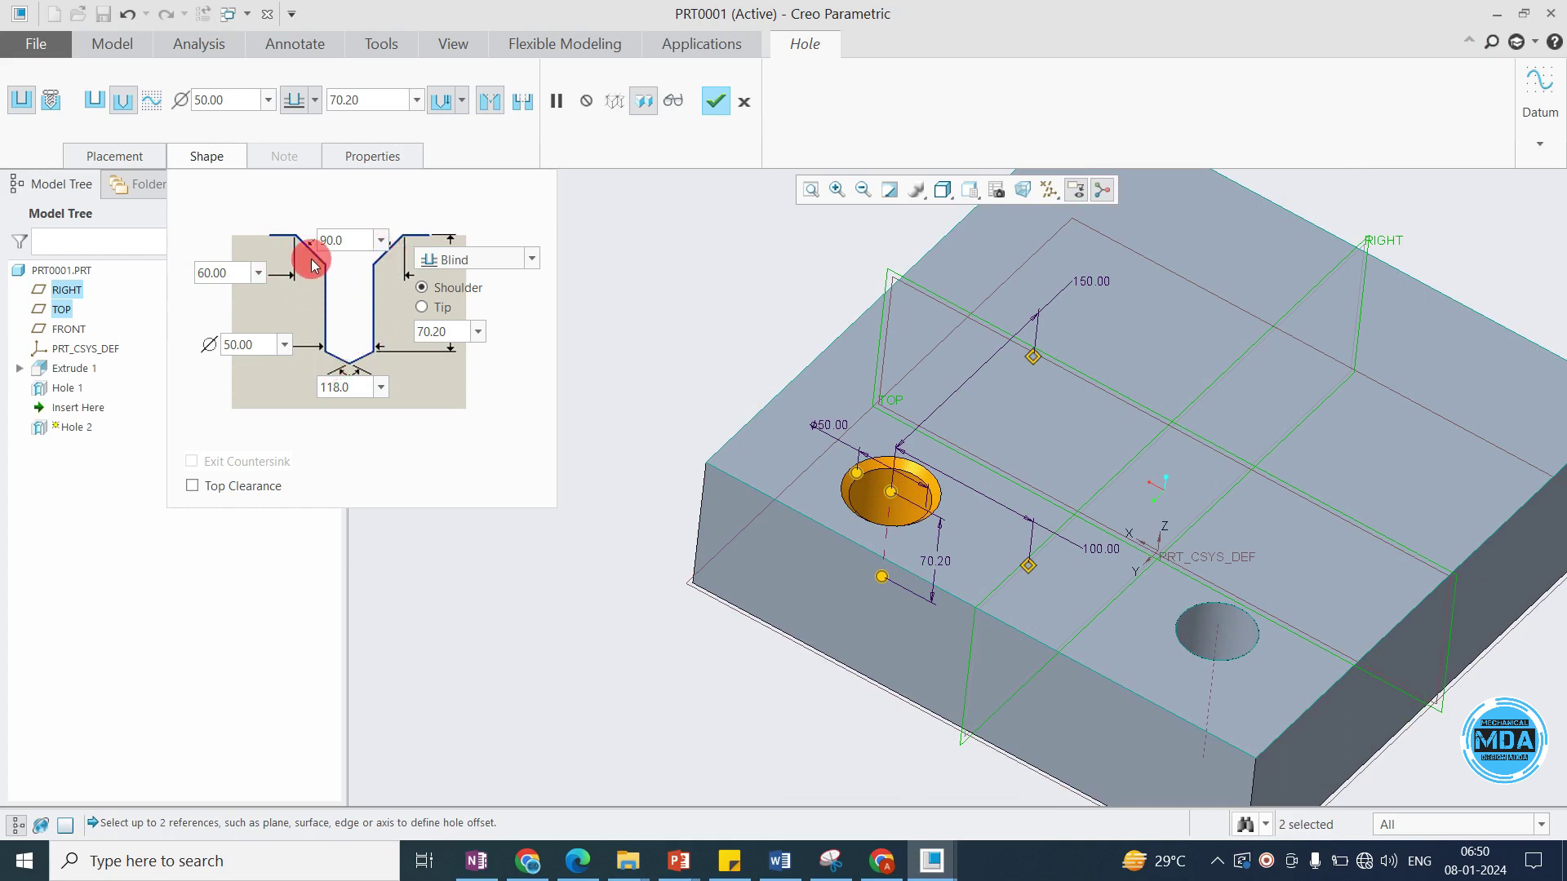
middle_click(650, 334)
Compare the countersunk hole's rim and bore with the simple hole by examining both closely from several angles.
click(674, 400)
middle_drag(934, 542, 1005, 491)
scroll(1055, 437, up, 5)
click(1060, 449)
scroll(1059, 449, down, 3)
scroll(1010, 408, up, 3)
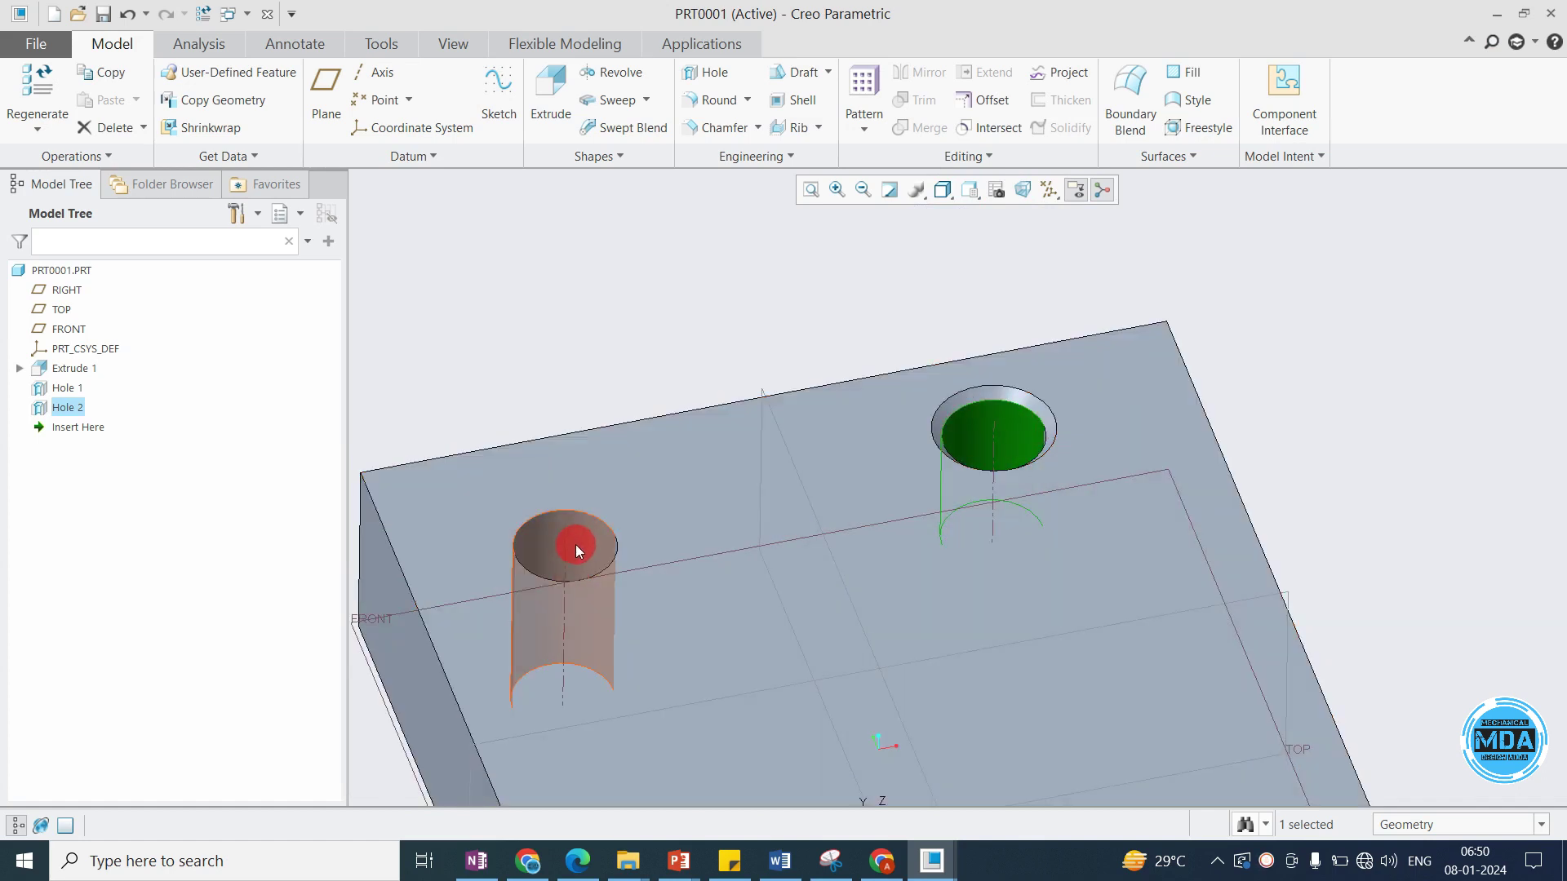
click(576, 542)
shift+middle_drag(584, 550, 718, 547)
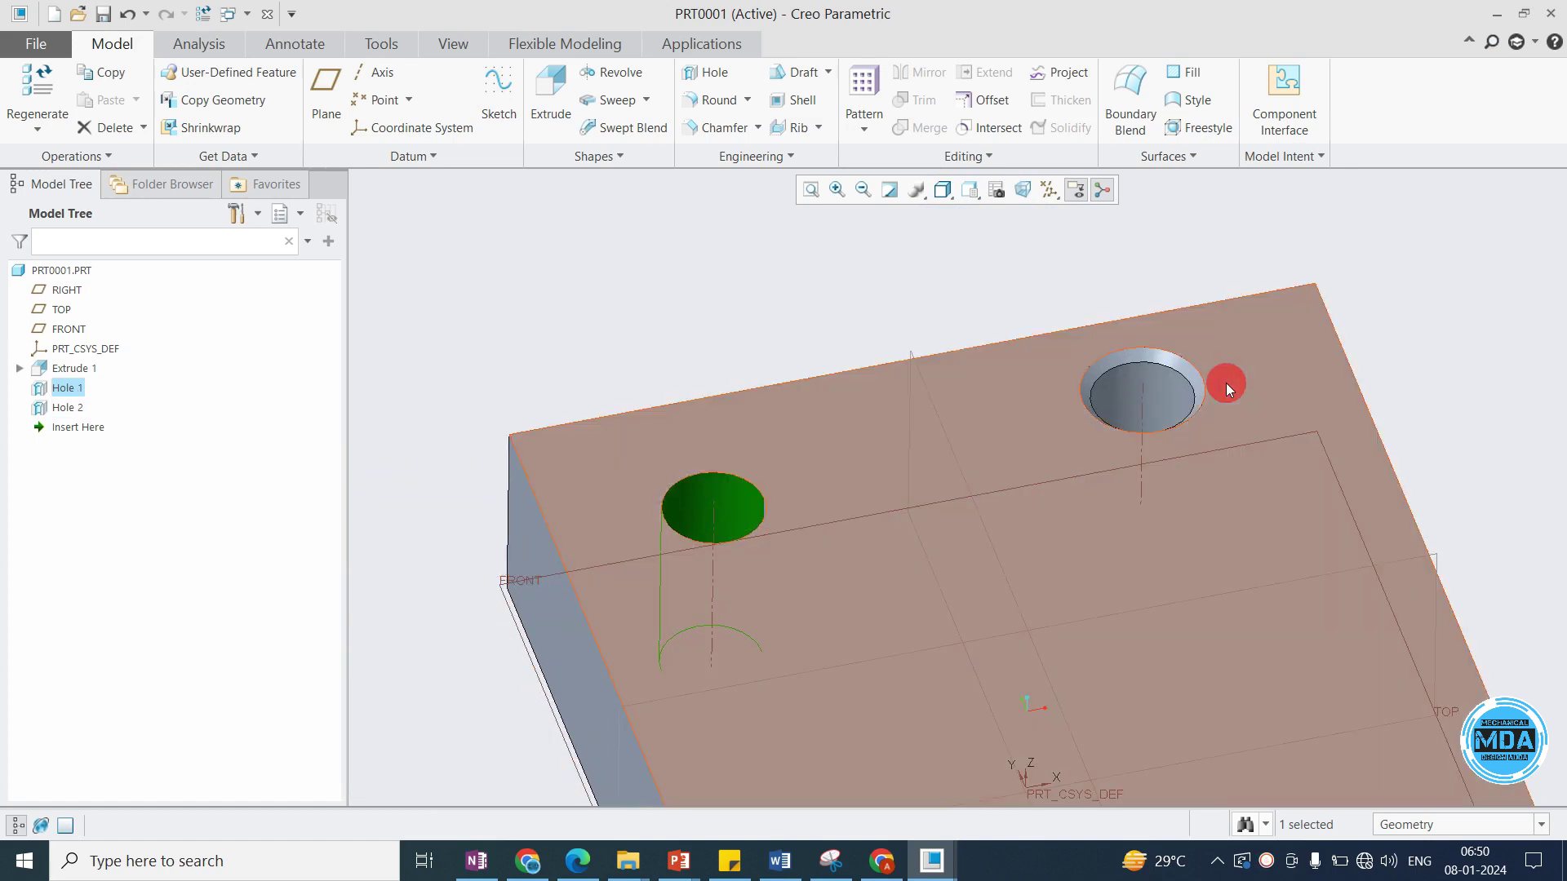
click(428, 522)
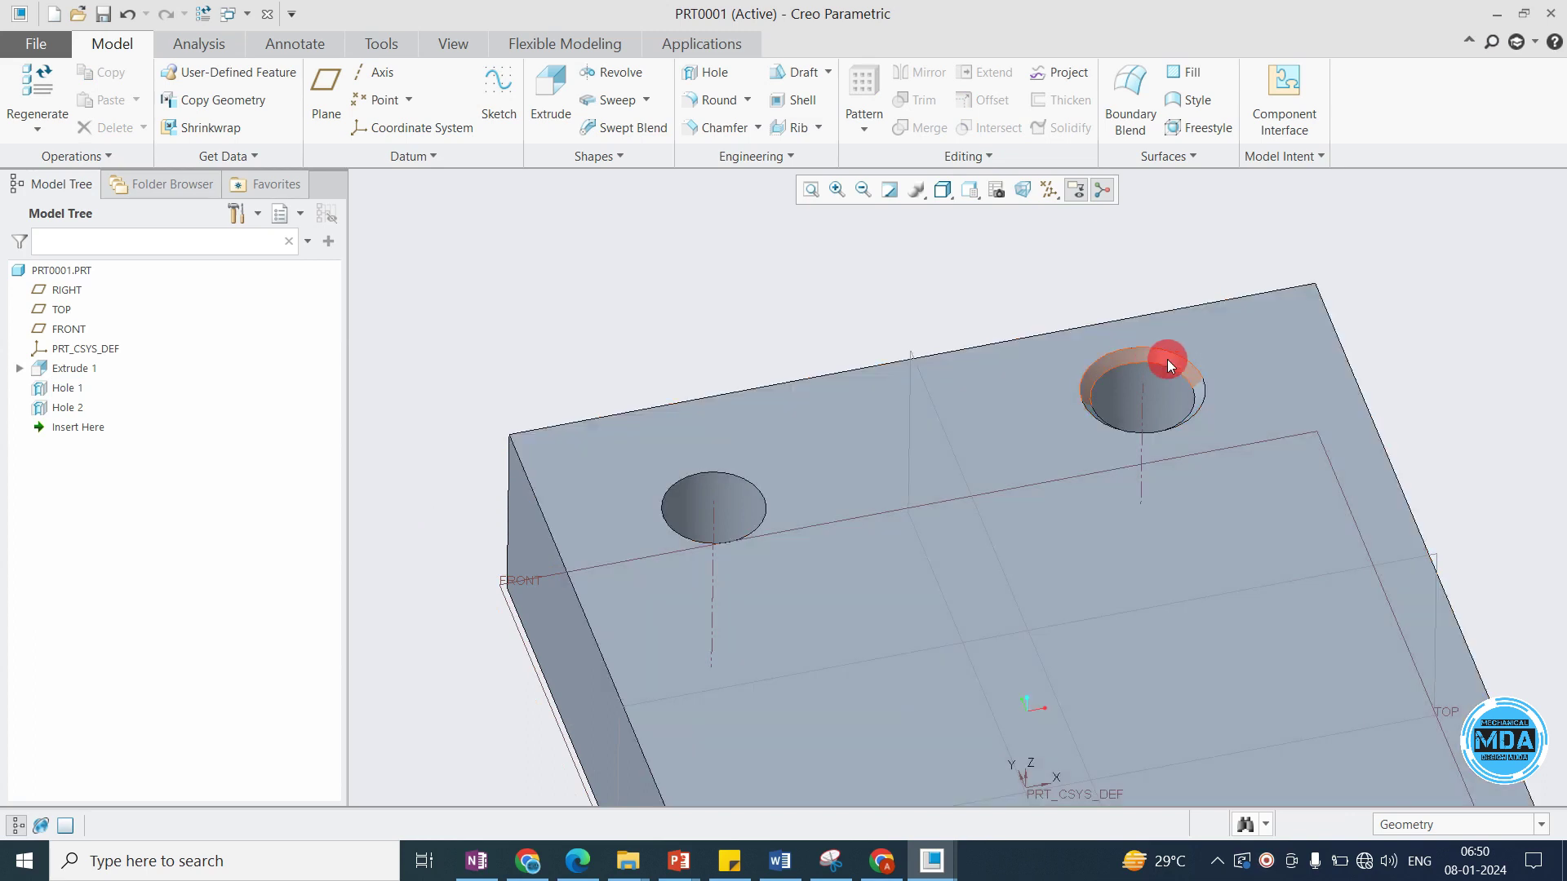
click(1171, 386)
scroll(1192, 377, down, 2)
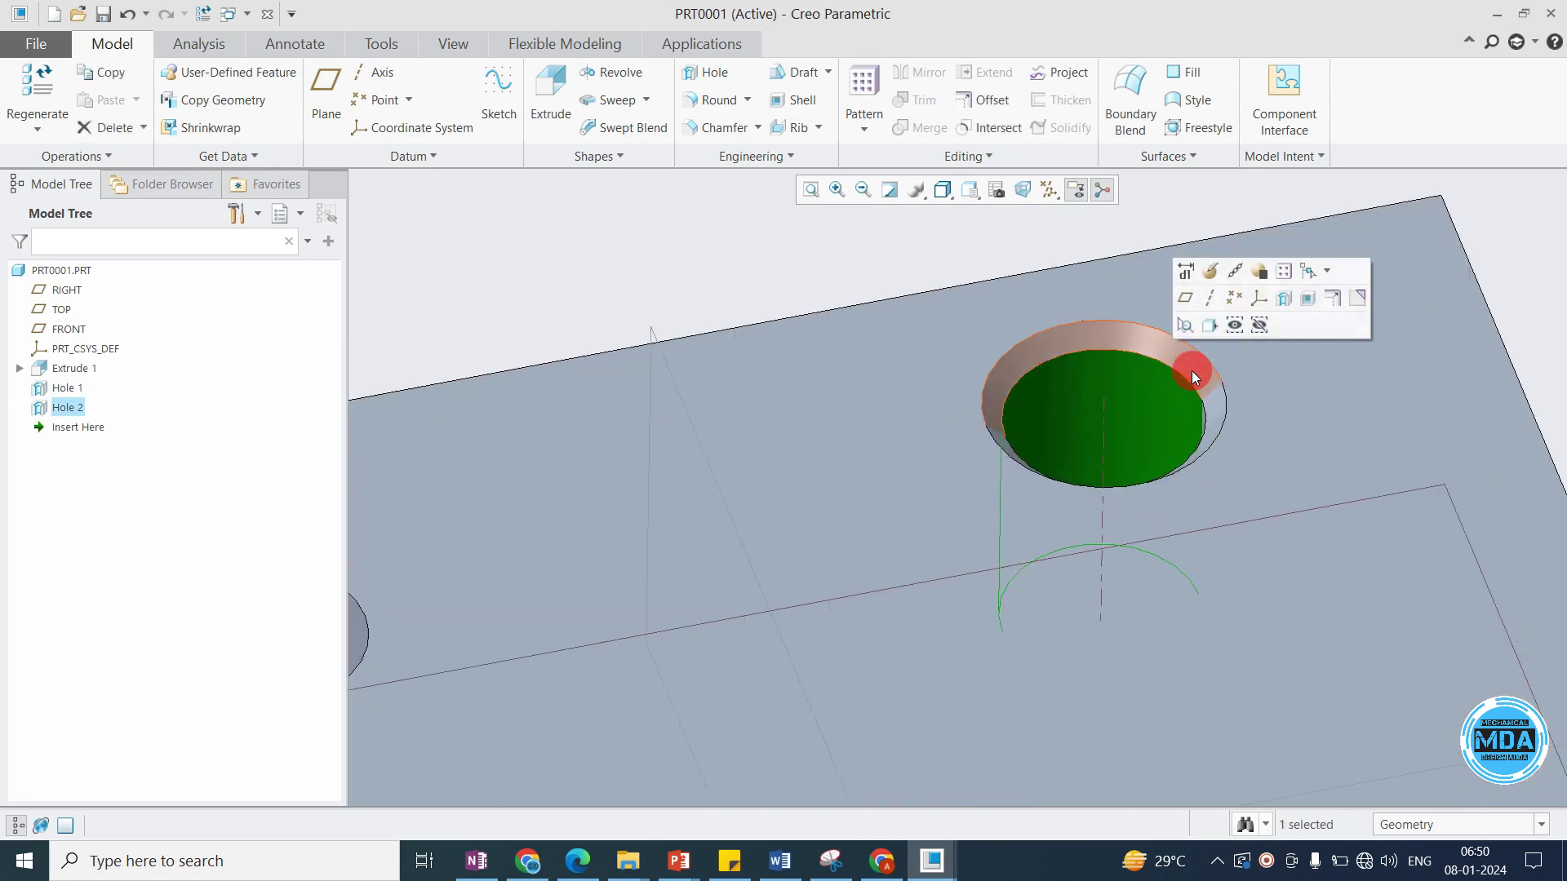
scroll(1109, 459, up, 3)
middle_drag(1109, 459, 812, 734)
scroll(1143, 394, down, 3)
scroll(1142, 394, up, 3)
scroll(1054, 380, up, 3)
click(819, 603)
scroll(826, 567, down, 4)
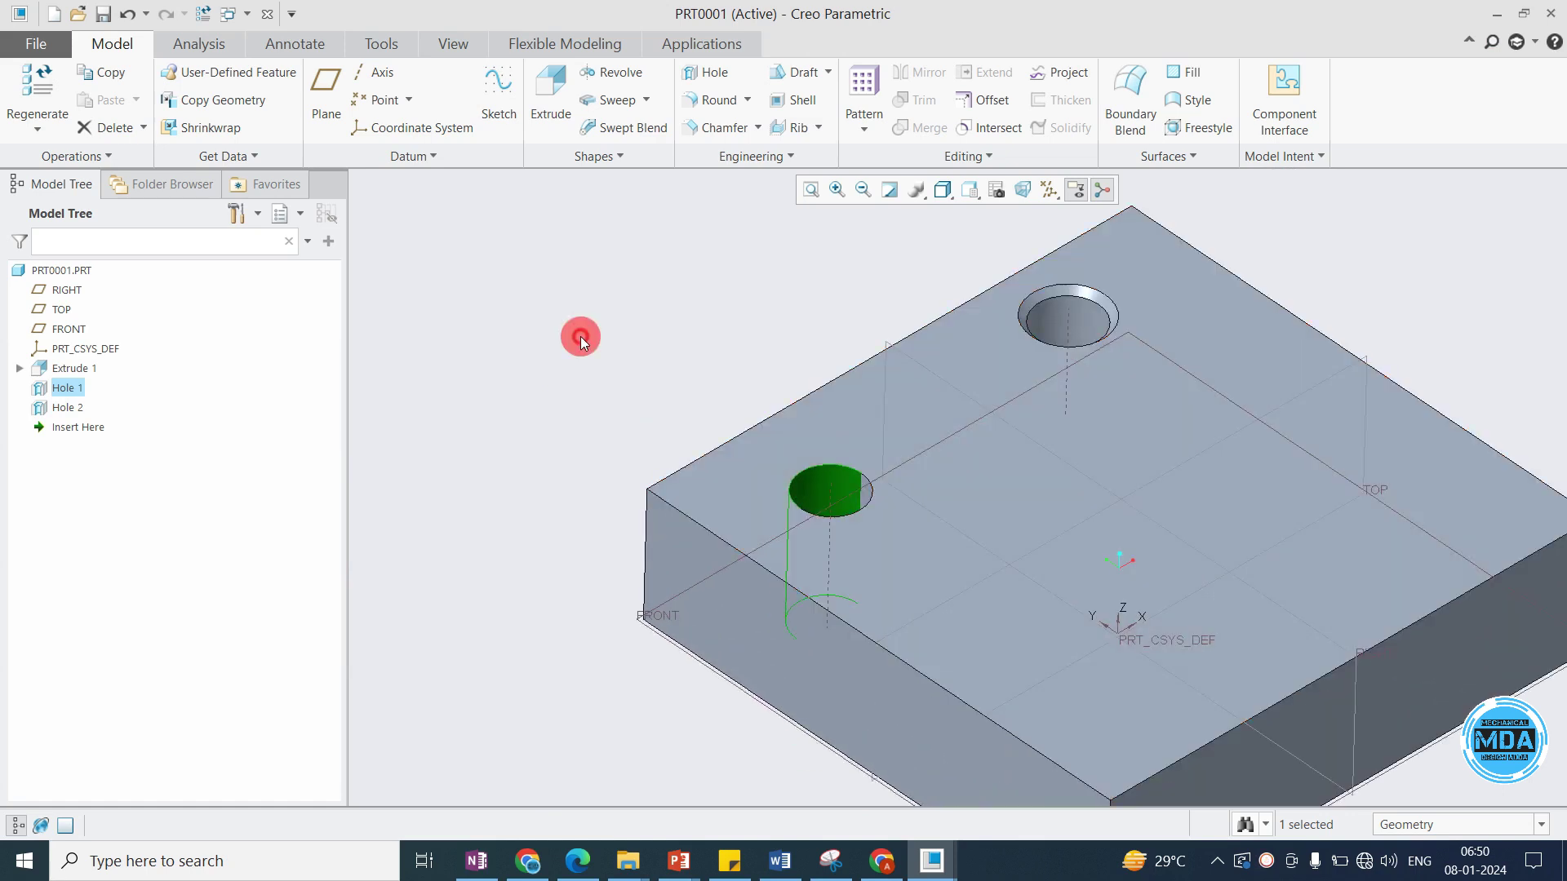
click(580, 336)
scroll(854, 476, down, 2)
scroll(883, 494, up, 2)
key(ctrl+d)
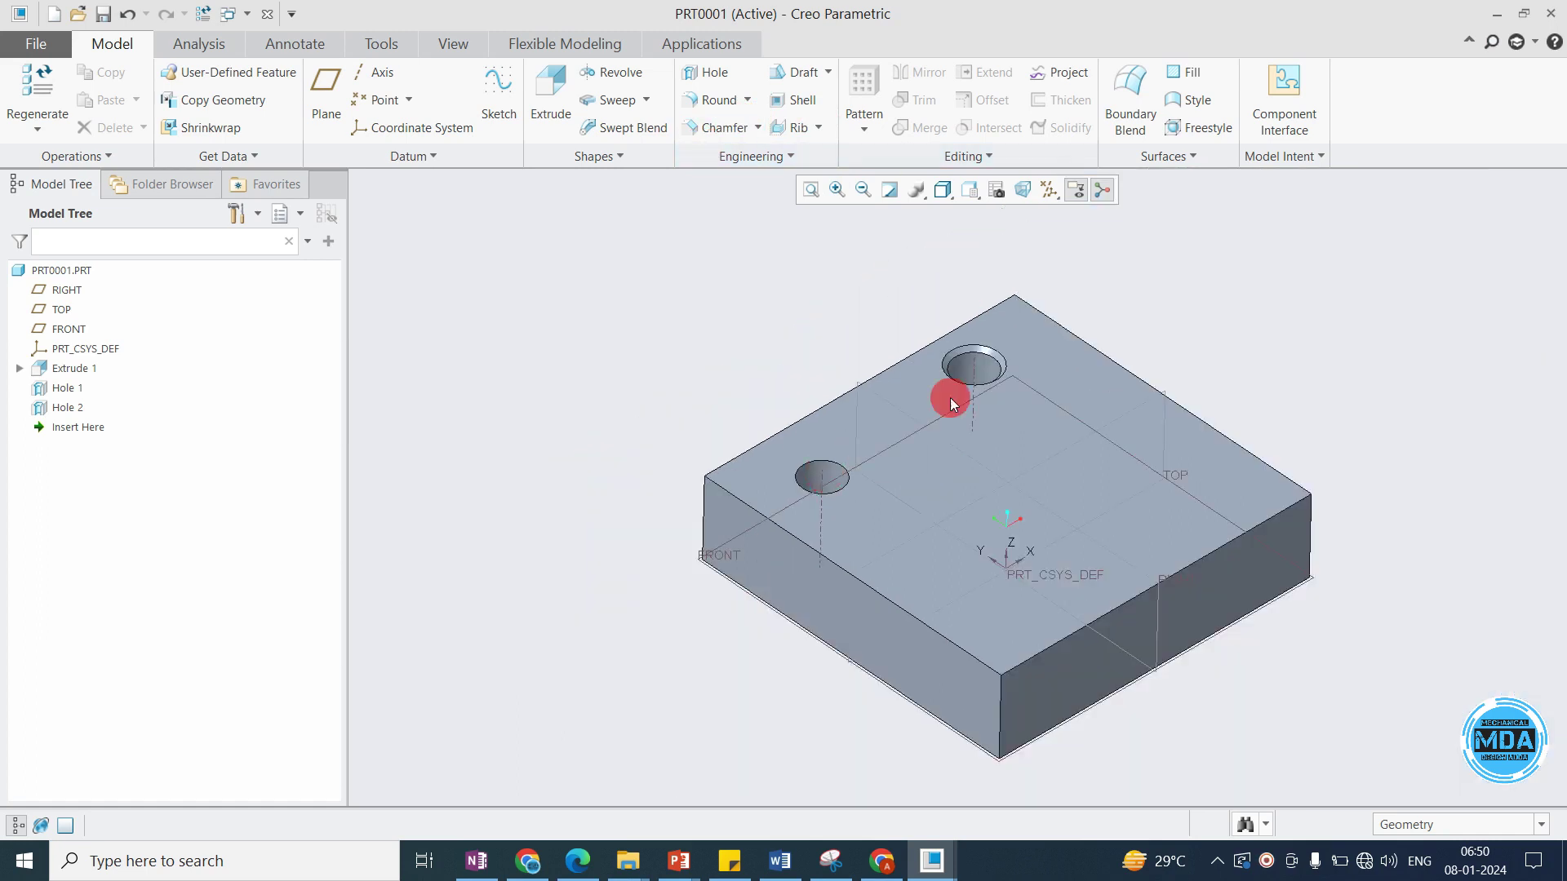
scroll(949, 398, down, 5)
scroll(865, 343, up, 5)
Start a third hole on the block's top face, with the TOP and RIGHT datum planes as offset references.
click(725, 327)
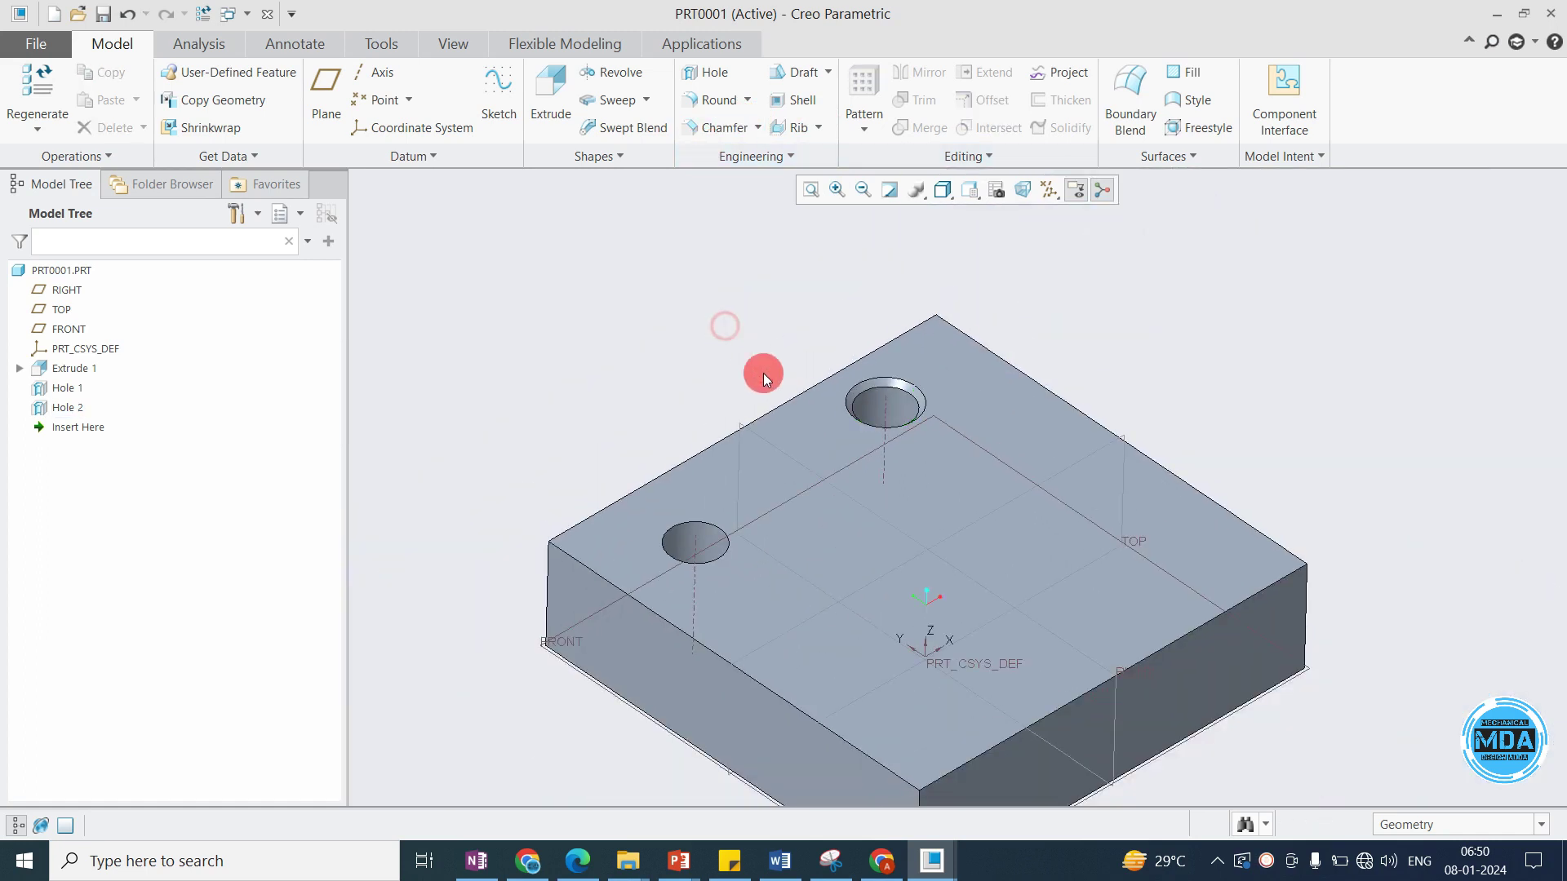
click(704, 71)
click(112, 152)
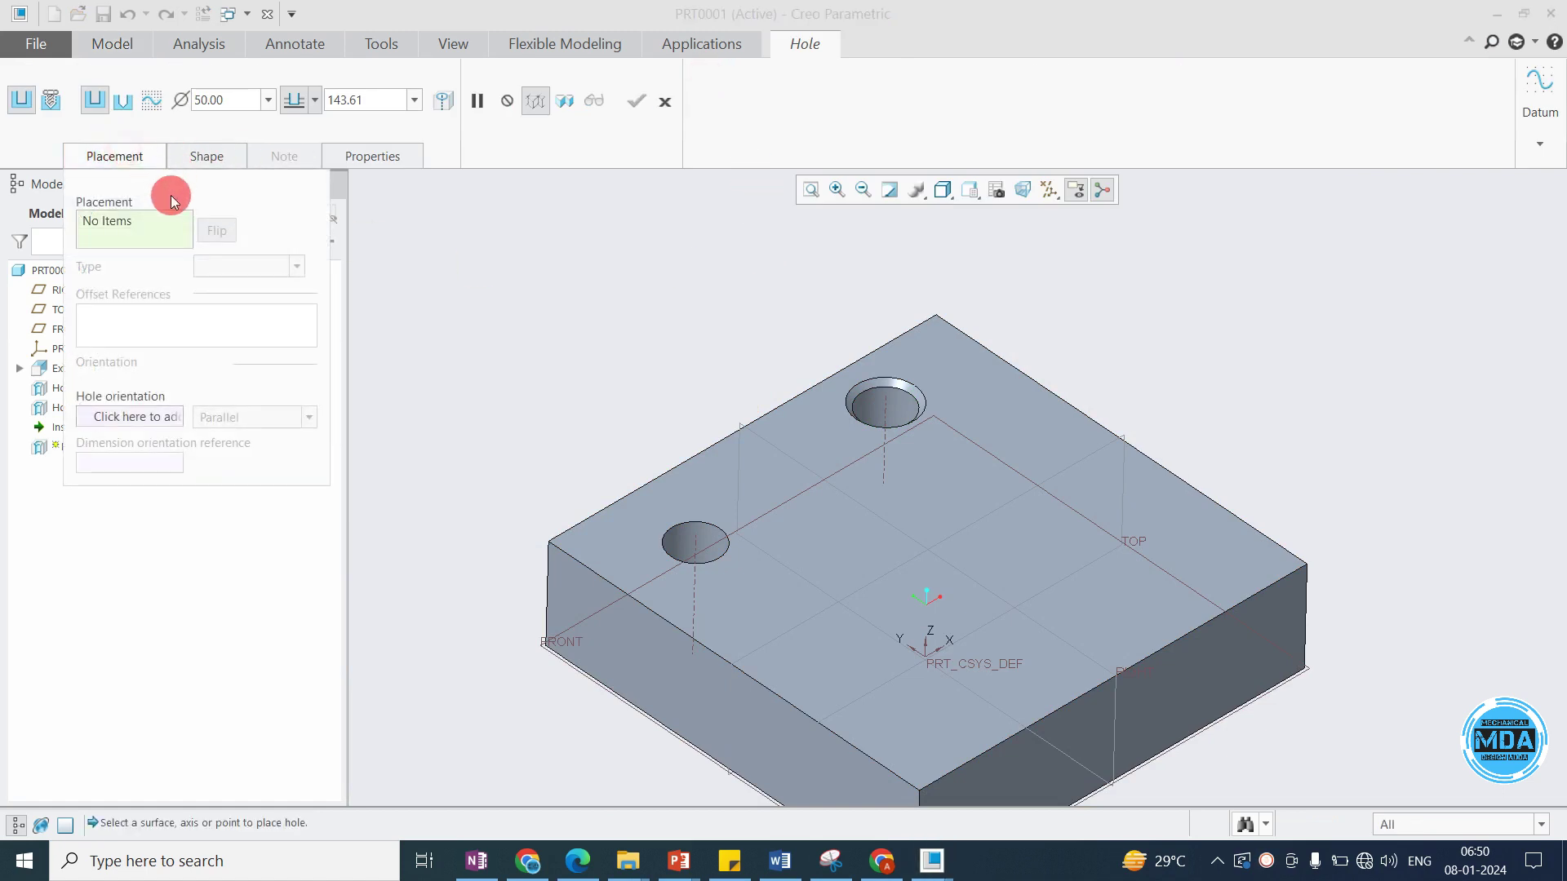
click(1175, 532)
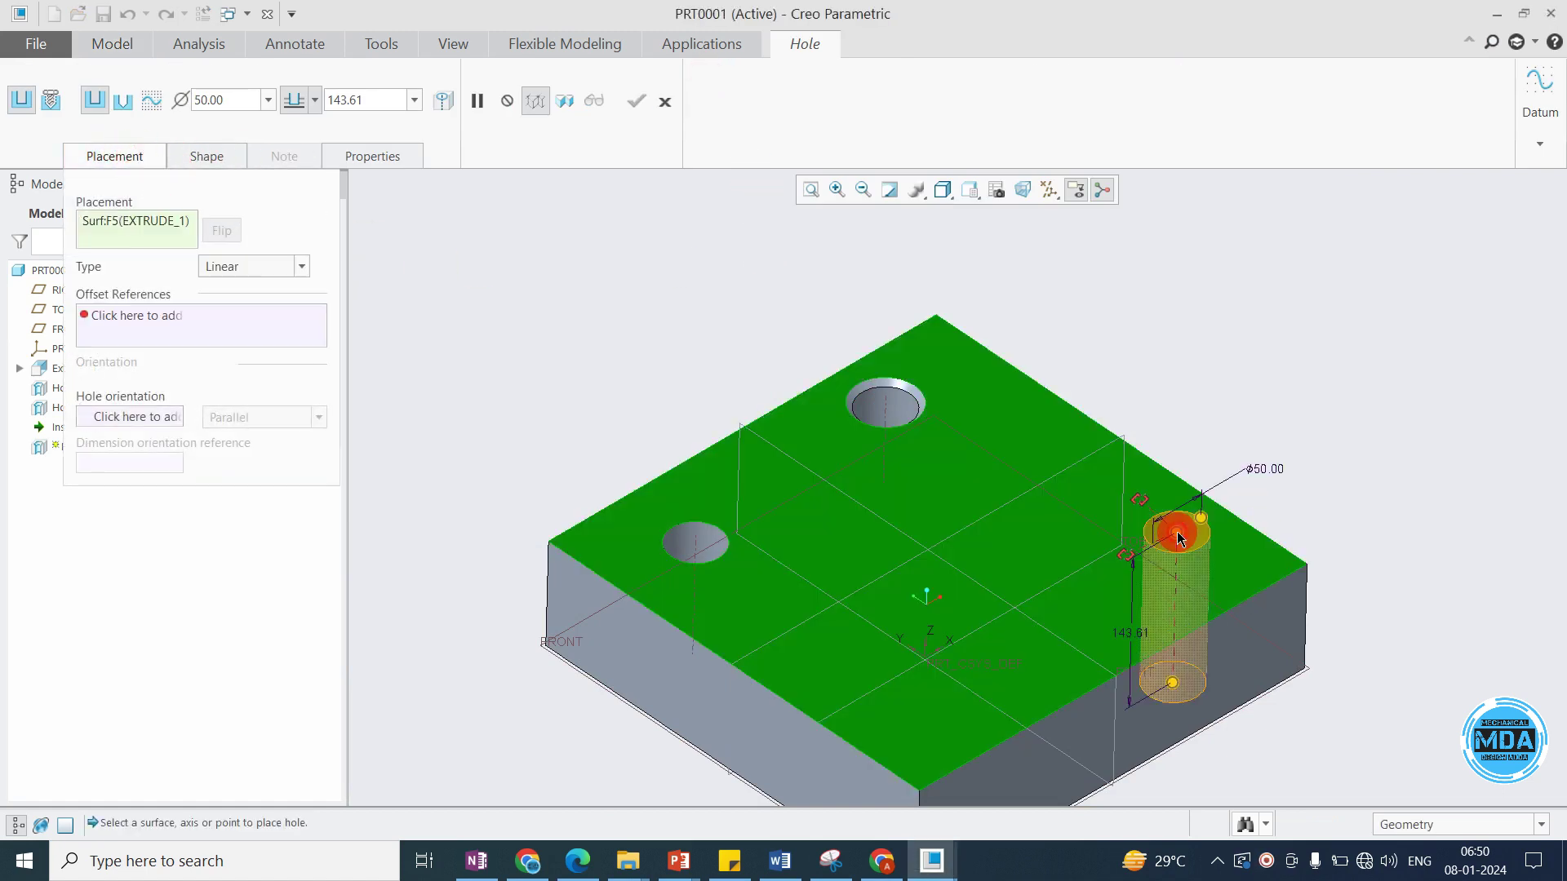
click(1069, 469)
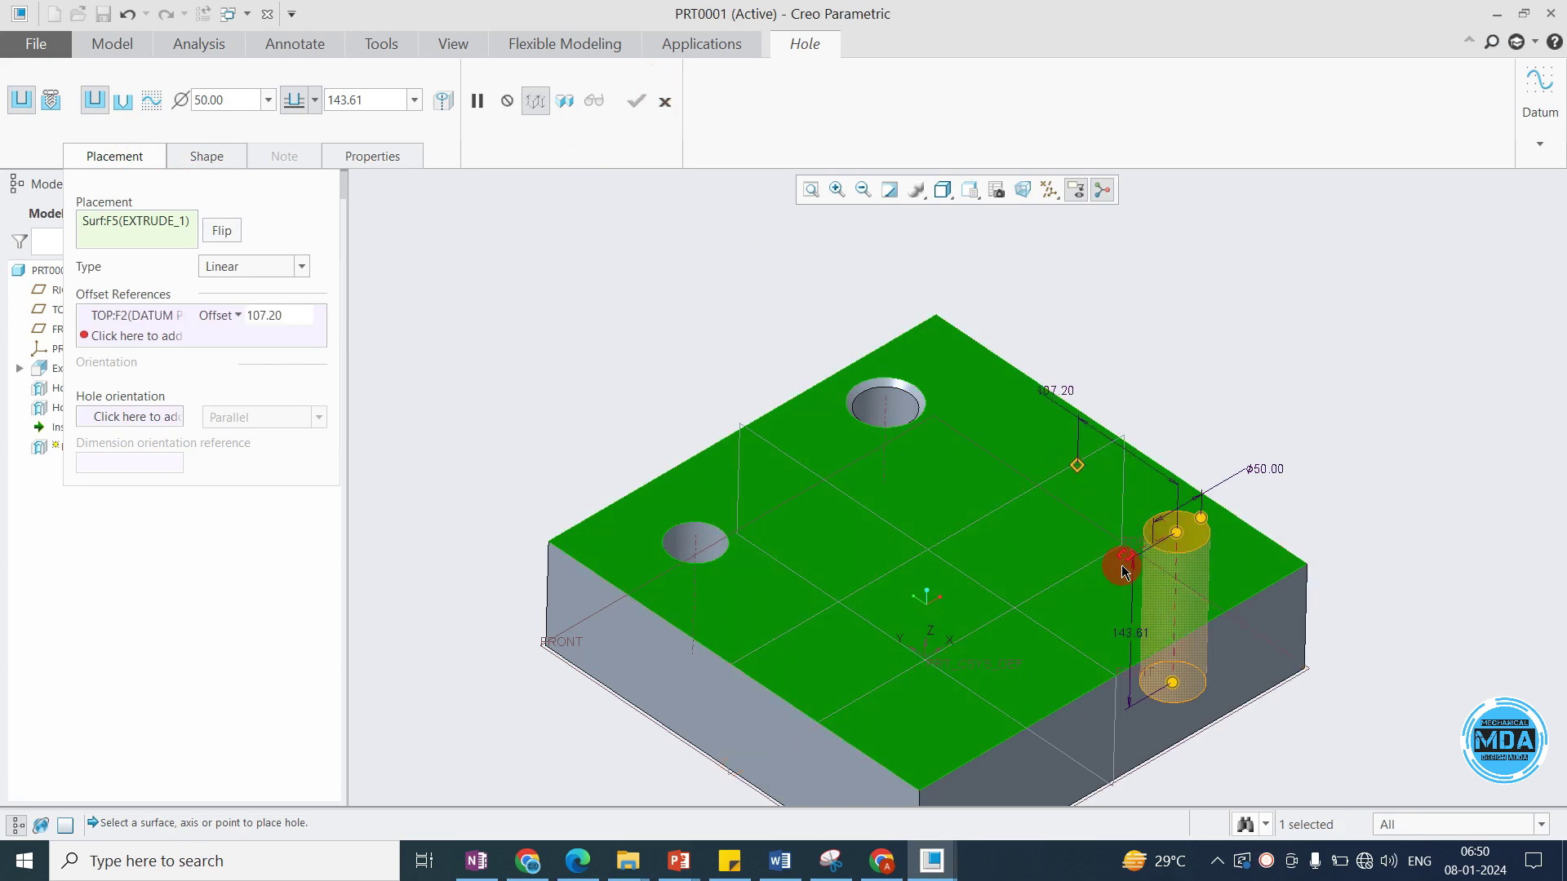
ctrl+click(1055, 630)
Reposition the third hole to about 115 from the TOP datum plane and about 112 from the RIGHT datum plane.
middle_drag(1055, 631, 1167, 520)
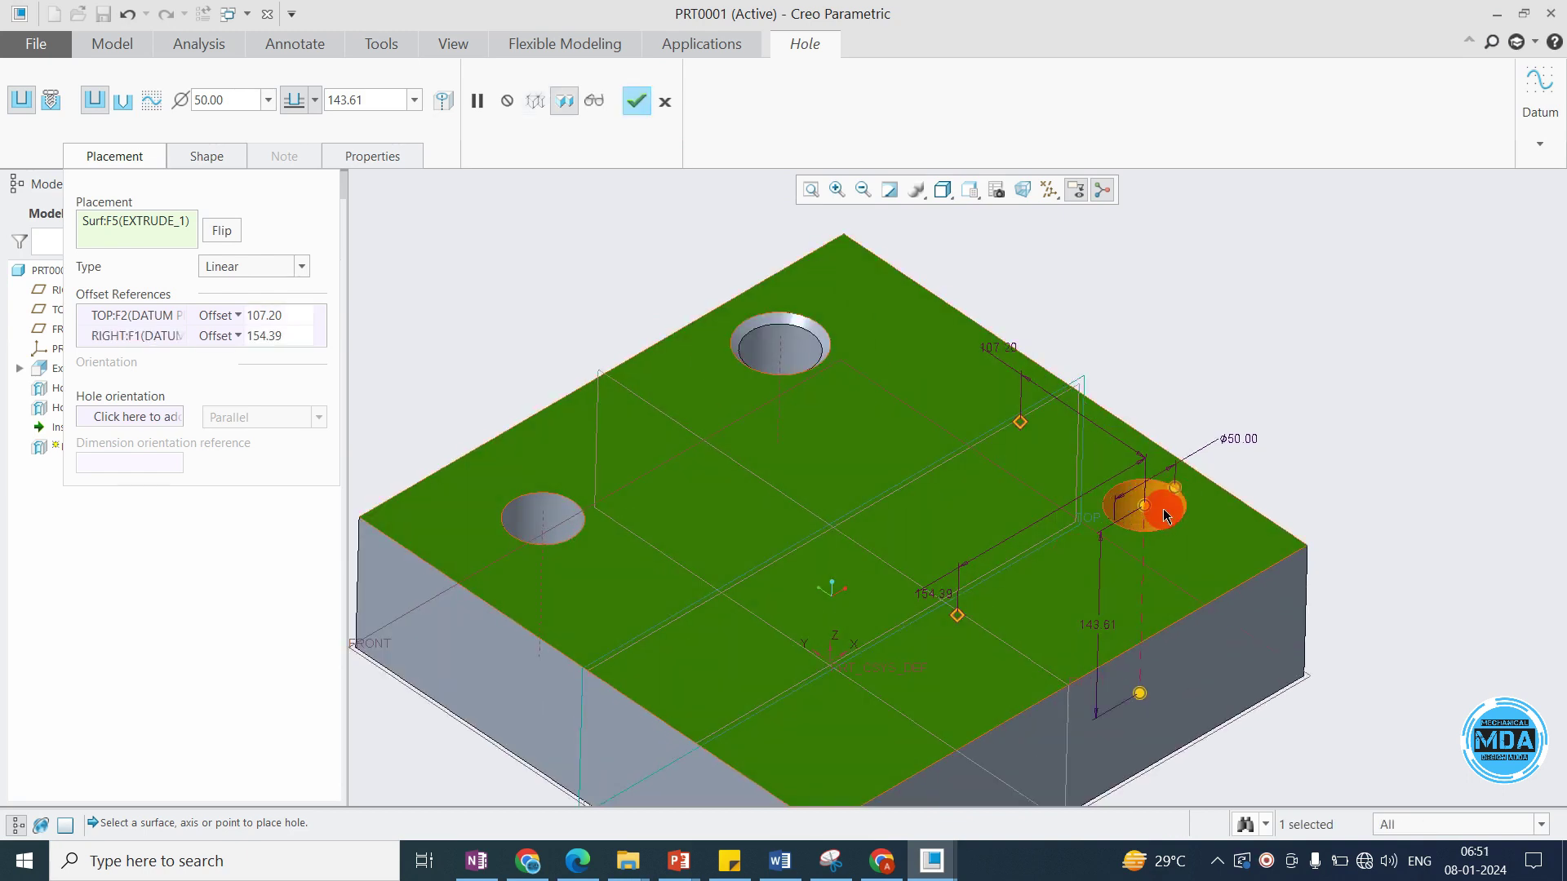
drag(1149, 506, 1103, 542)
click(294, 114)
scroll(960, 440, down, 3)
scroll(959, 440, up, 3)
scroll(960, 440, down, 1)
scroll(960, 441, up, 2)
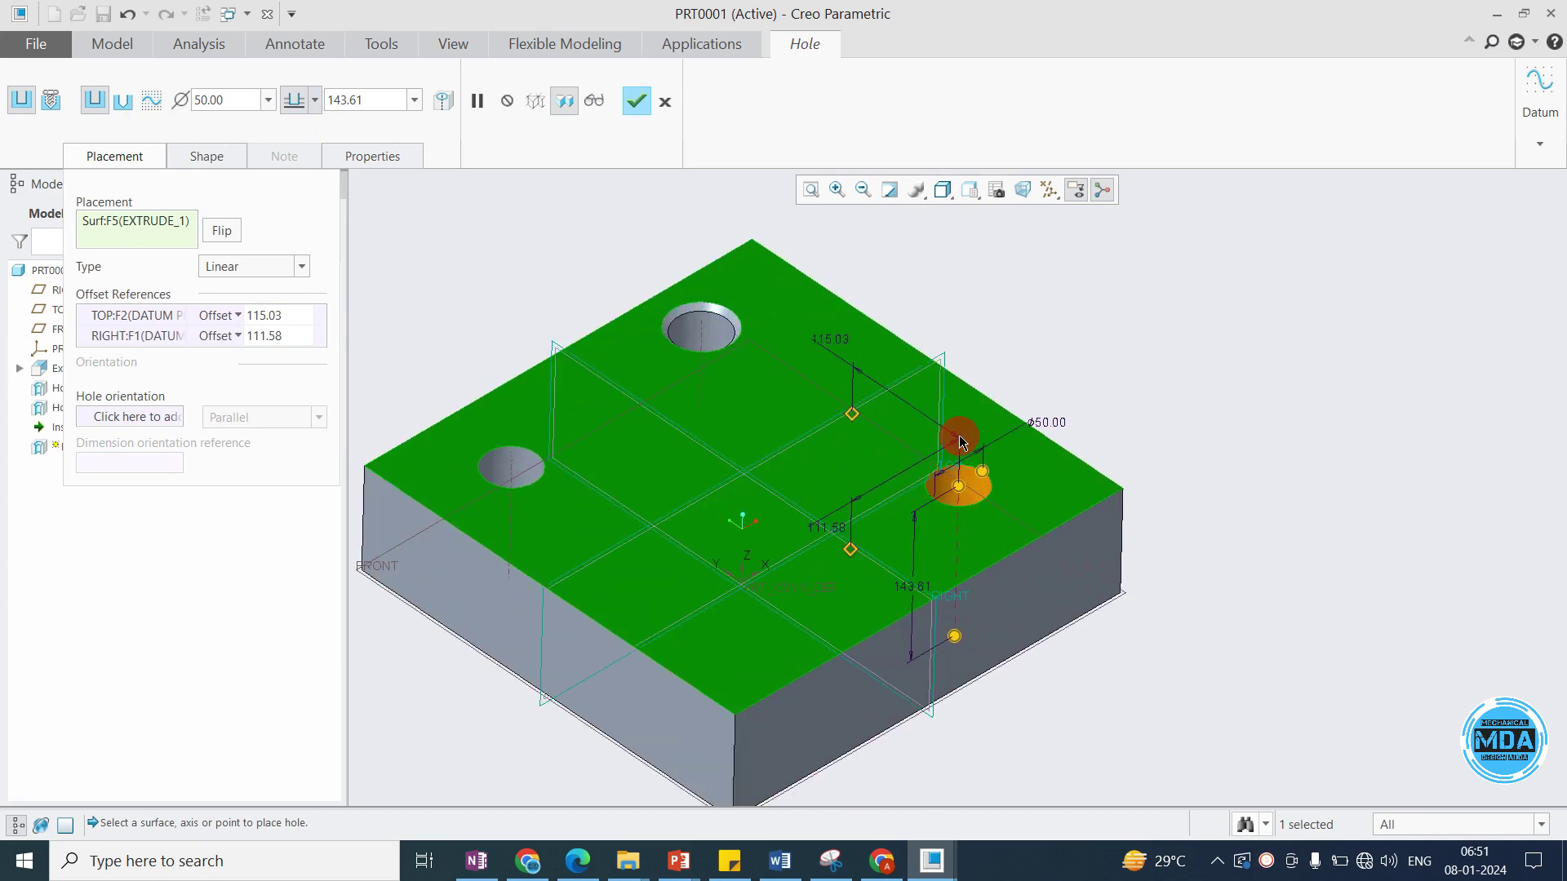
Make the third hole a standard ISO tapped hole with thread size M20x2.5.
click(50, 101)
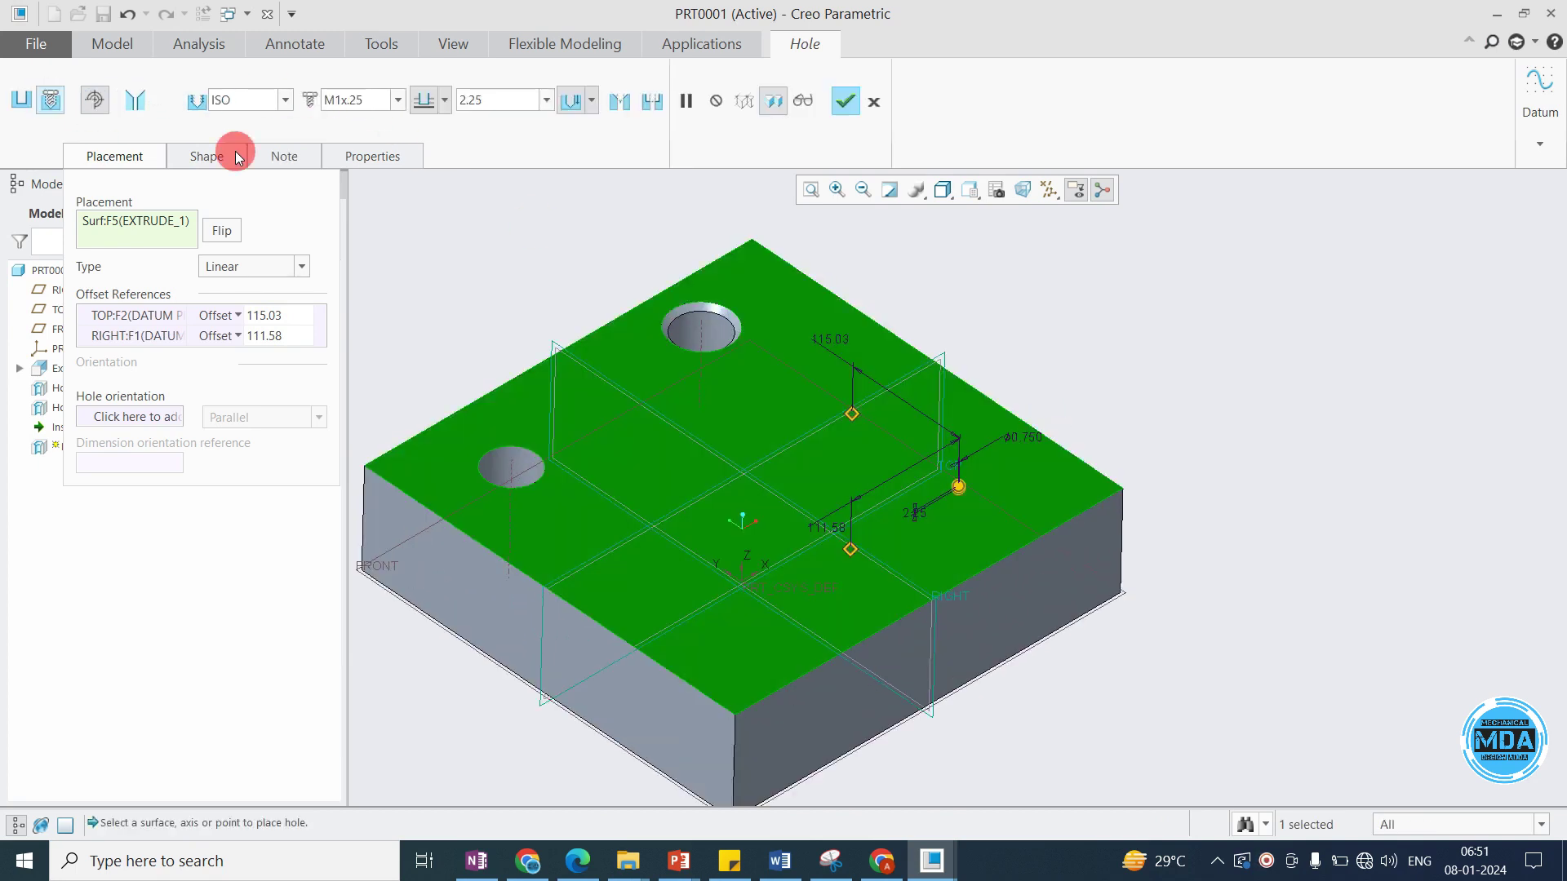
scroll(904, 496, up, 2)
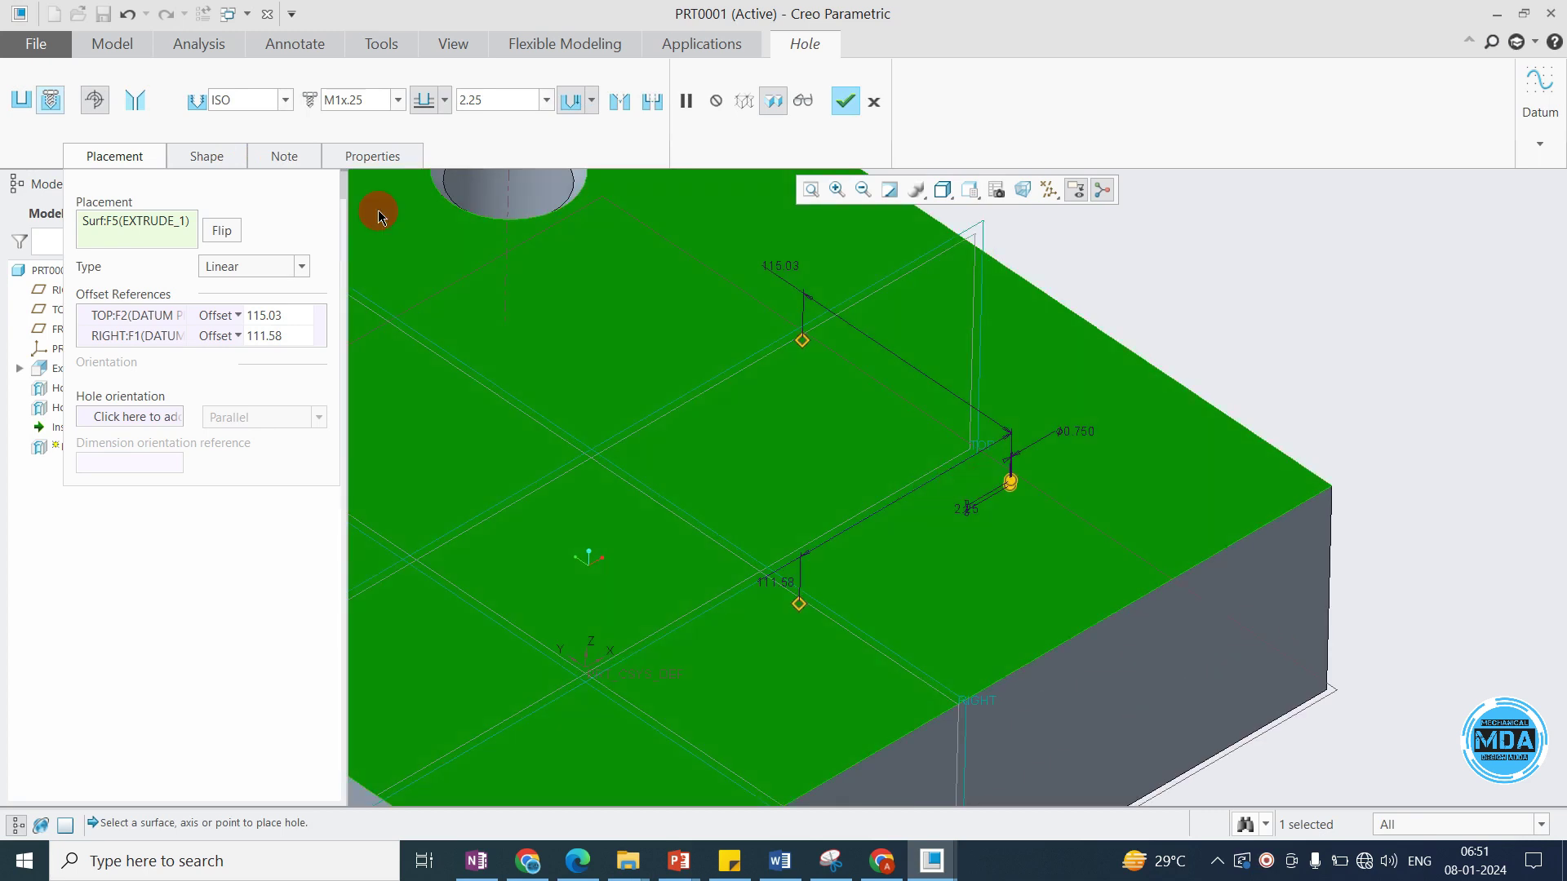
click(397, 99)
drag(395, 182, 386, 358)
click(355, 426)
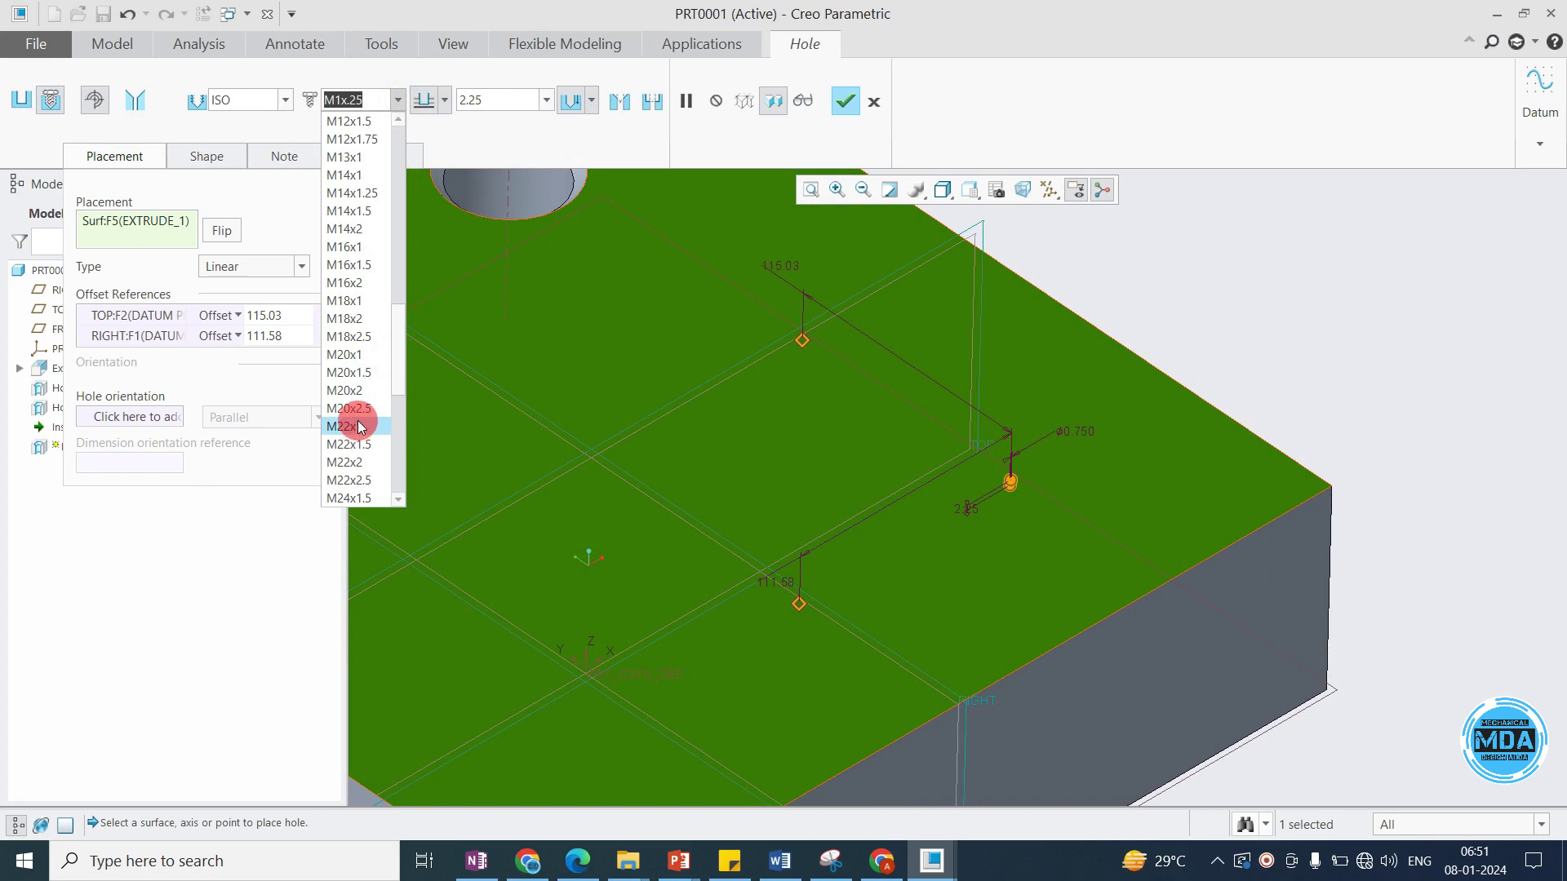
click(349, 408)
Change the tapped hole's thread size to M52x5.
click(398, 99)
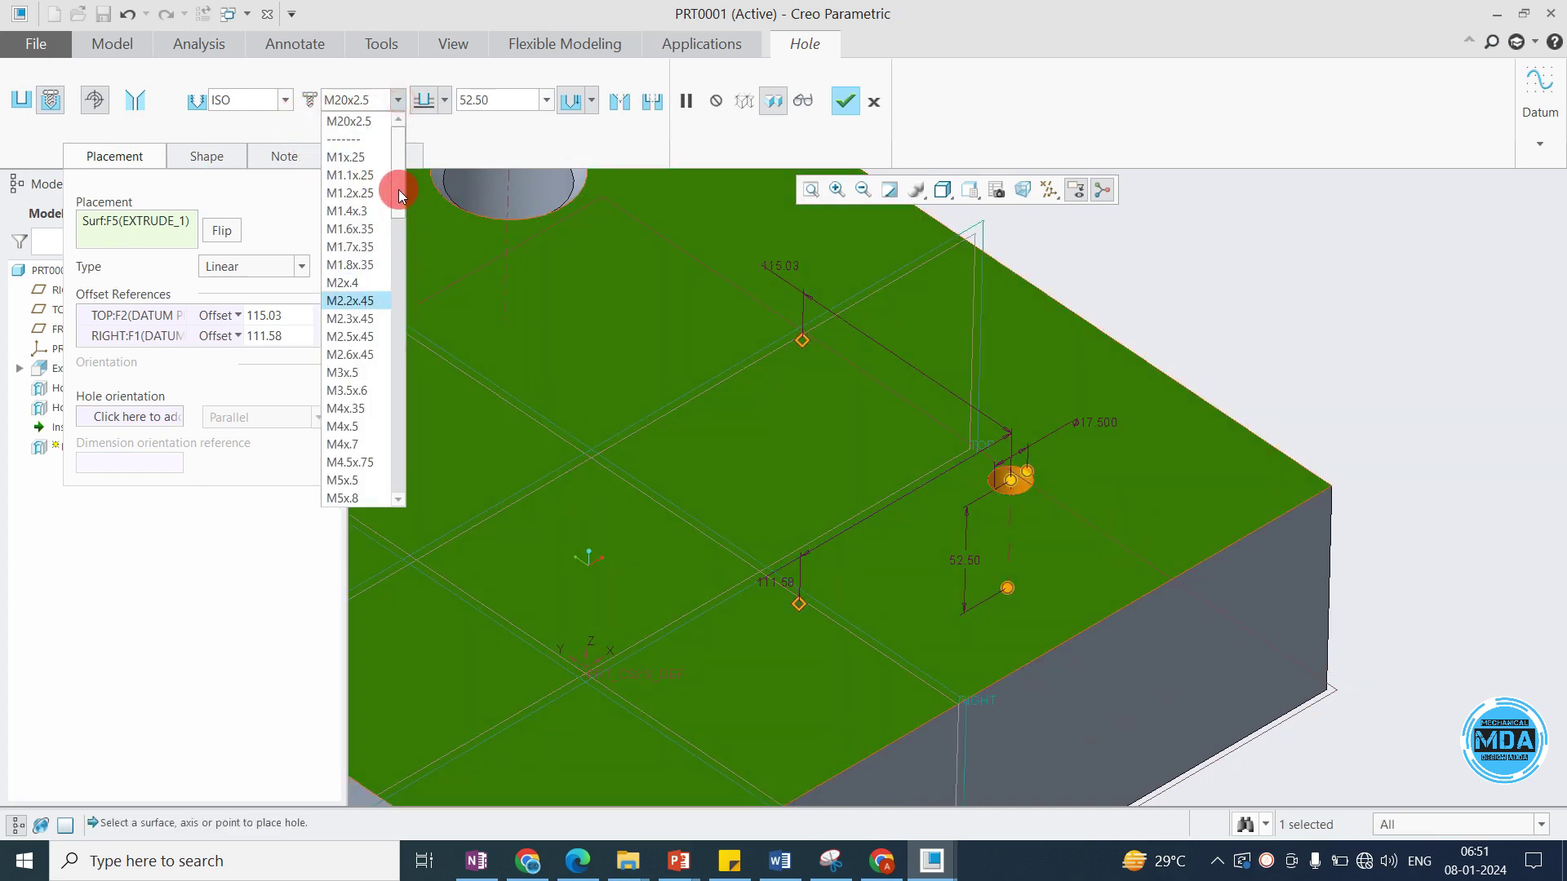
drag(399, 208, 409, 453)
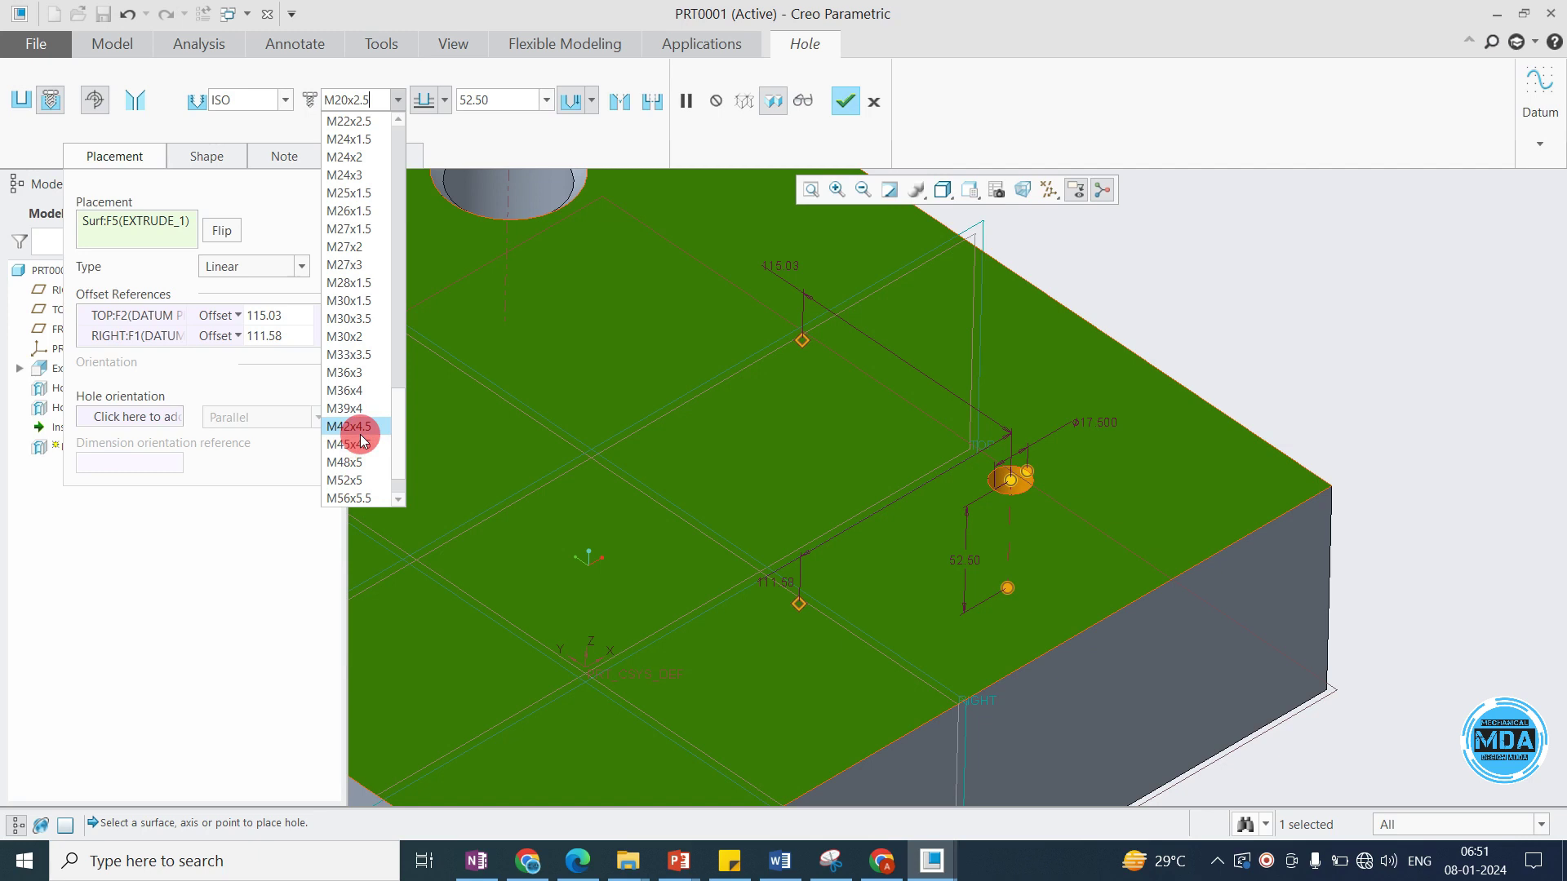
scroll(352, 416, down, 1)
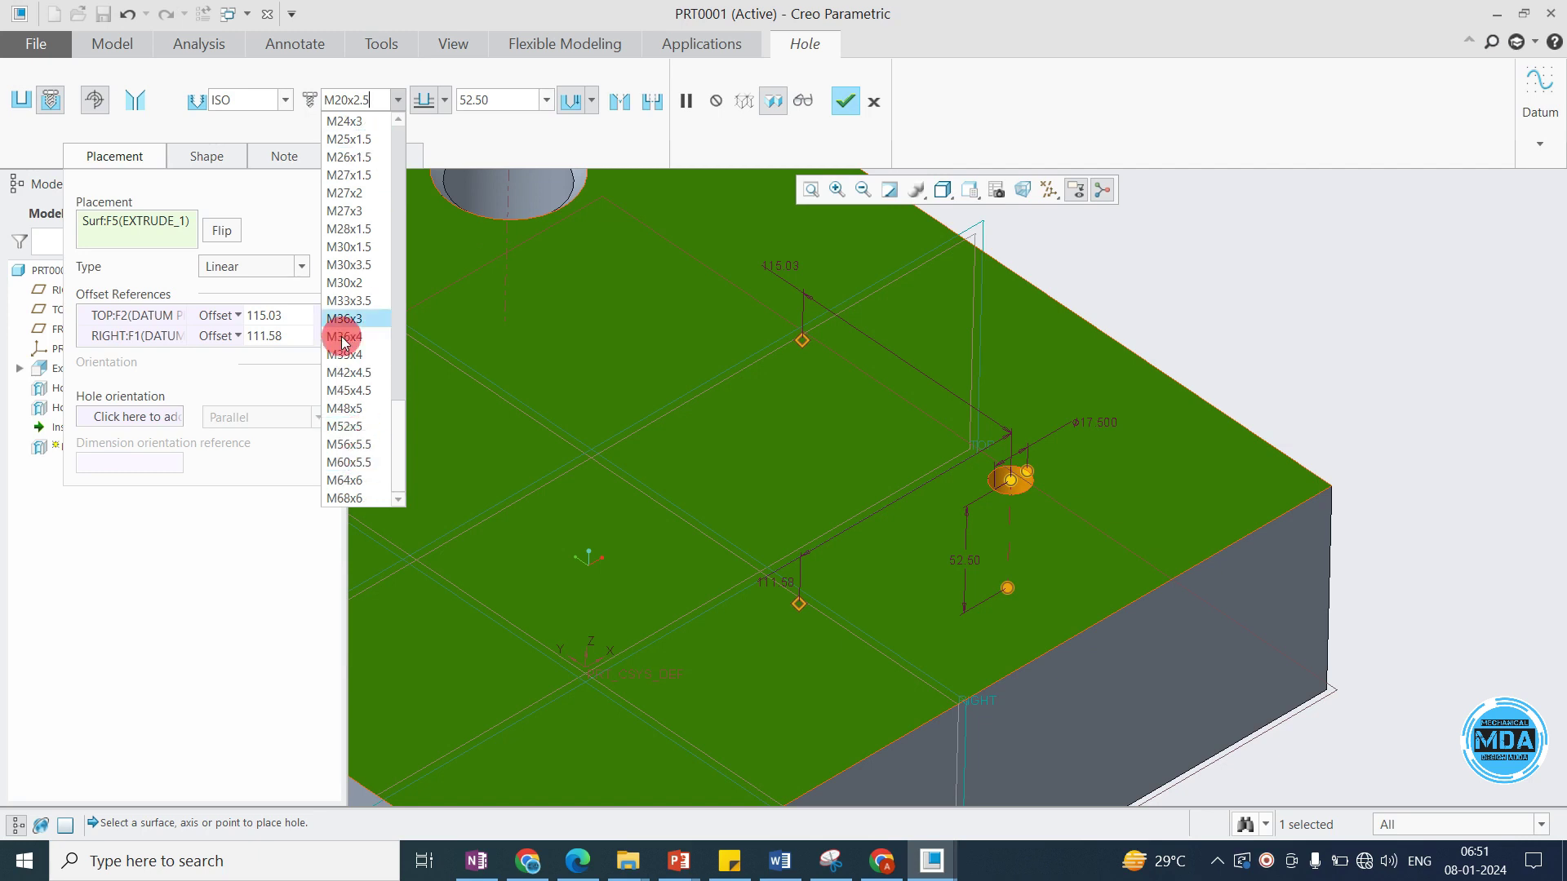
click(353, 426)
scroll(983, 447, down, 2)
middle_drag(983, 447, 950, 429)
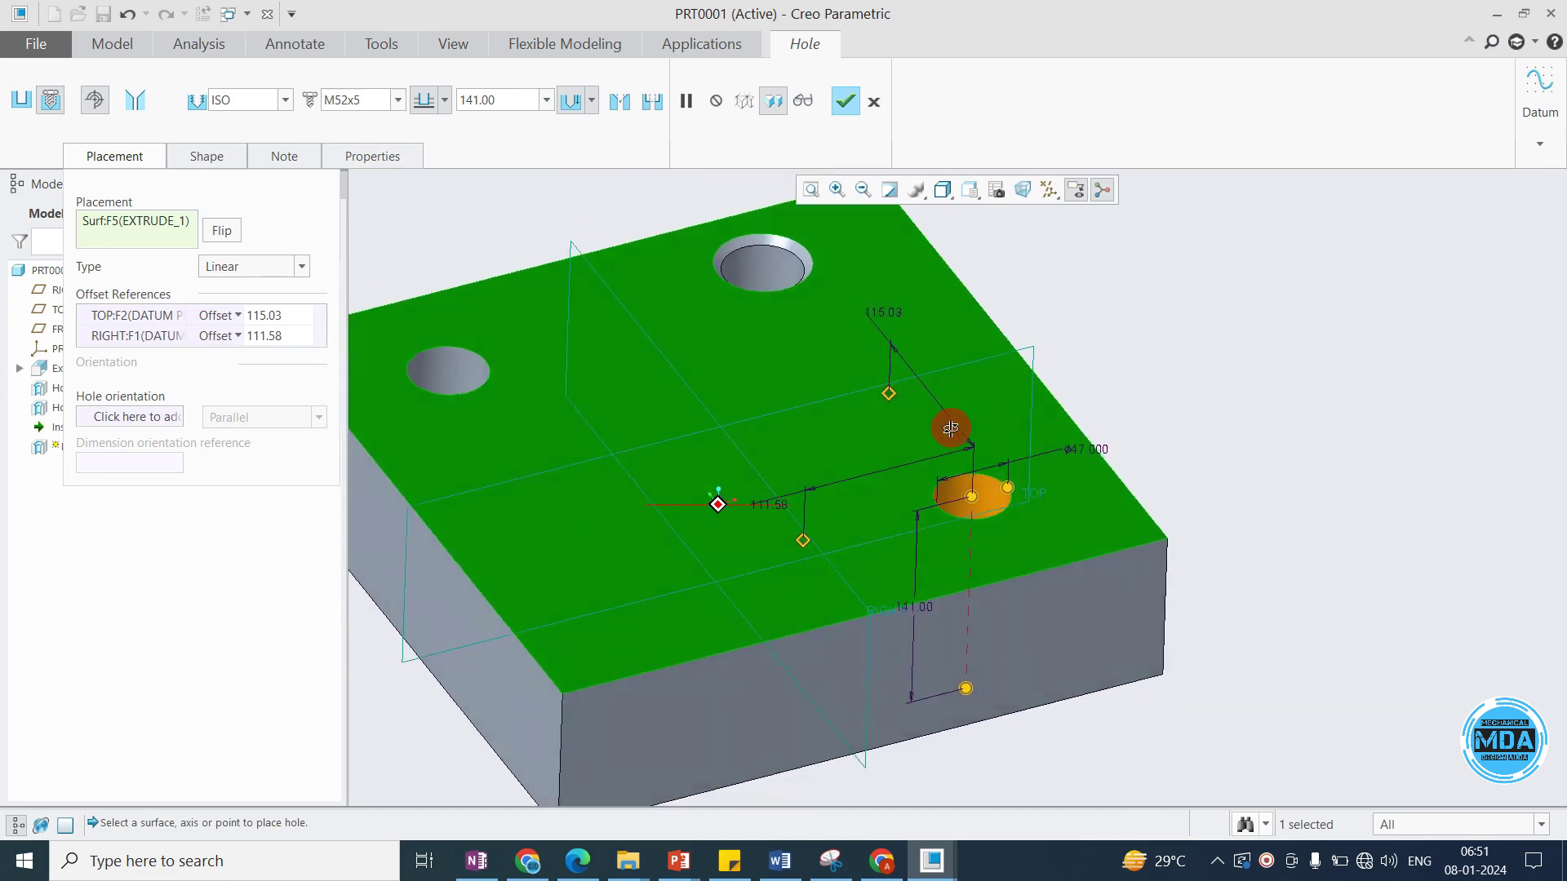
scroll(970, 449, down, 2)
scroll(976, 455, up, 4)
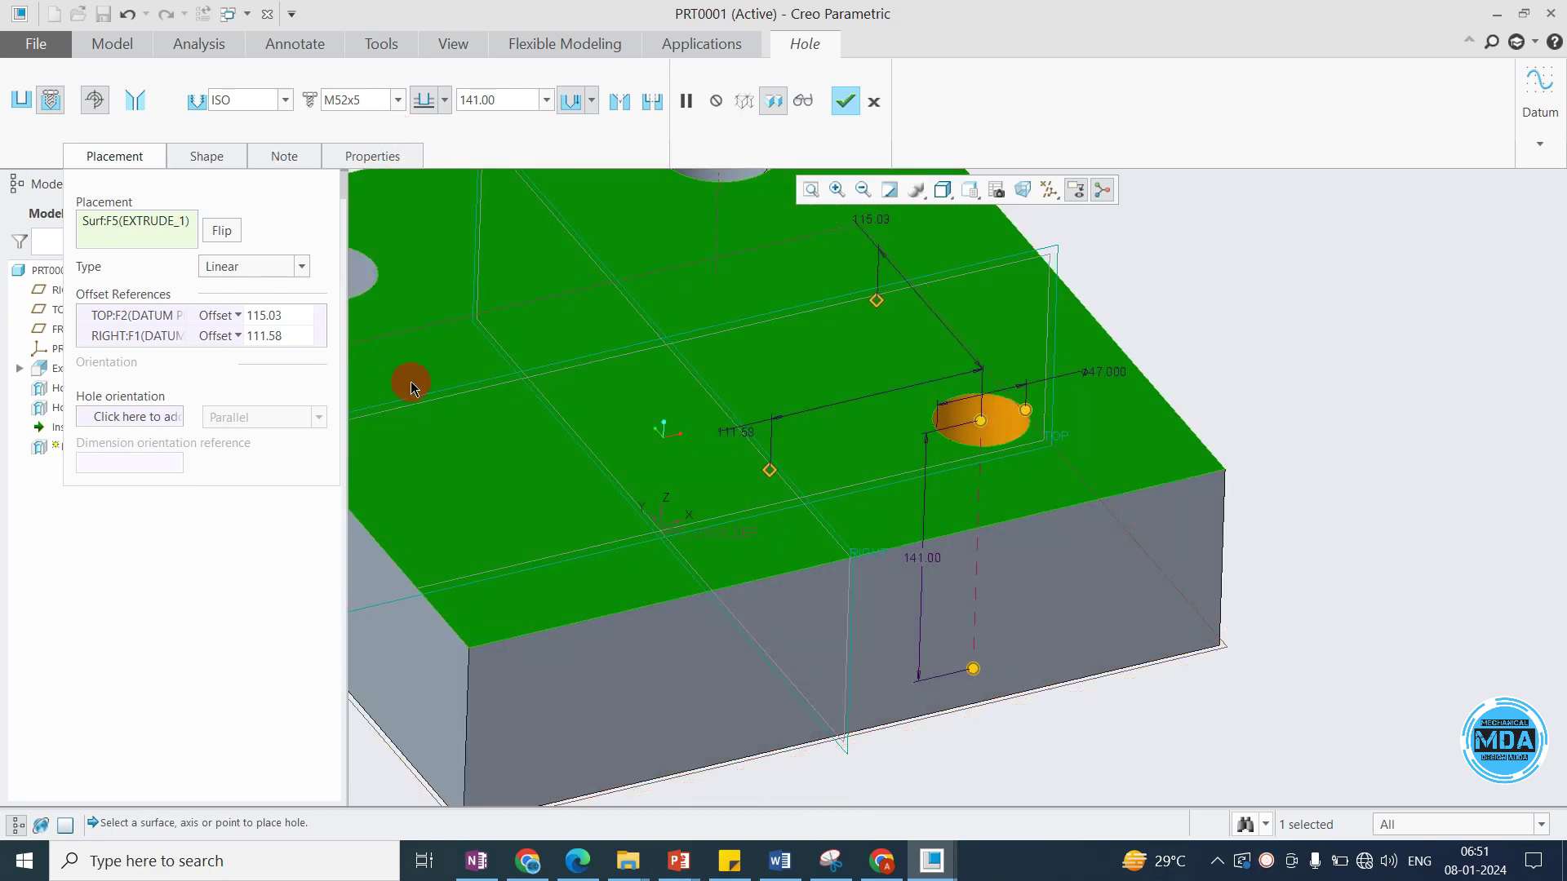
Open the tapped hole's shape settings and add a countersink to its entry.
click(218, 156)
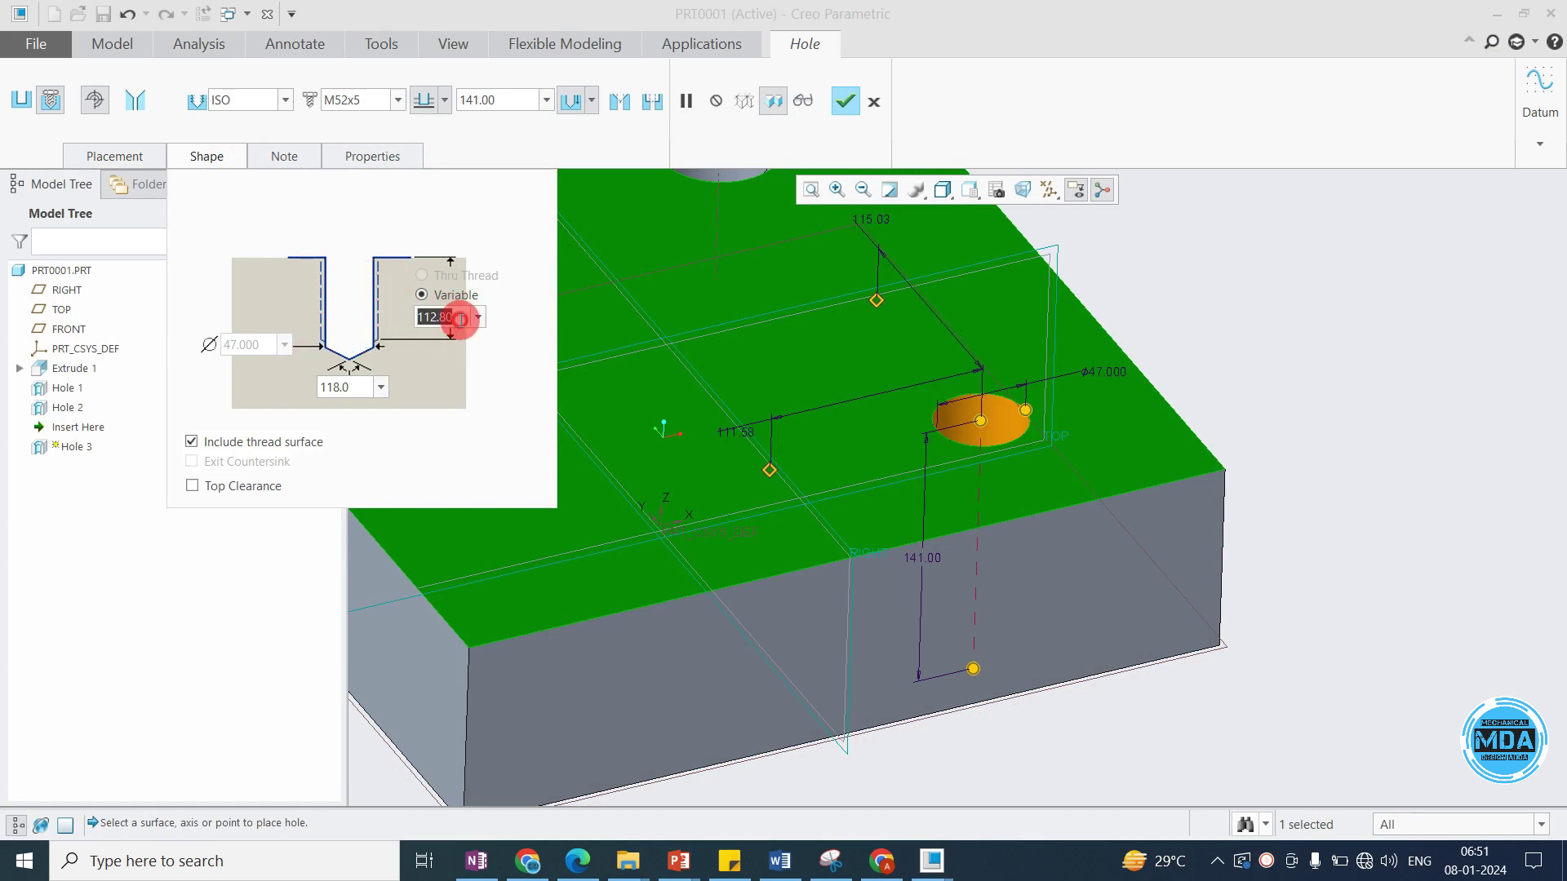
click(502, 98)
click(414, 317)
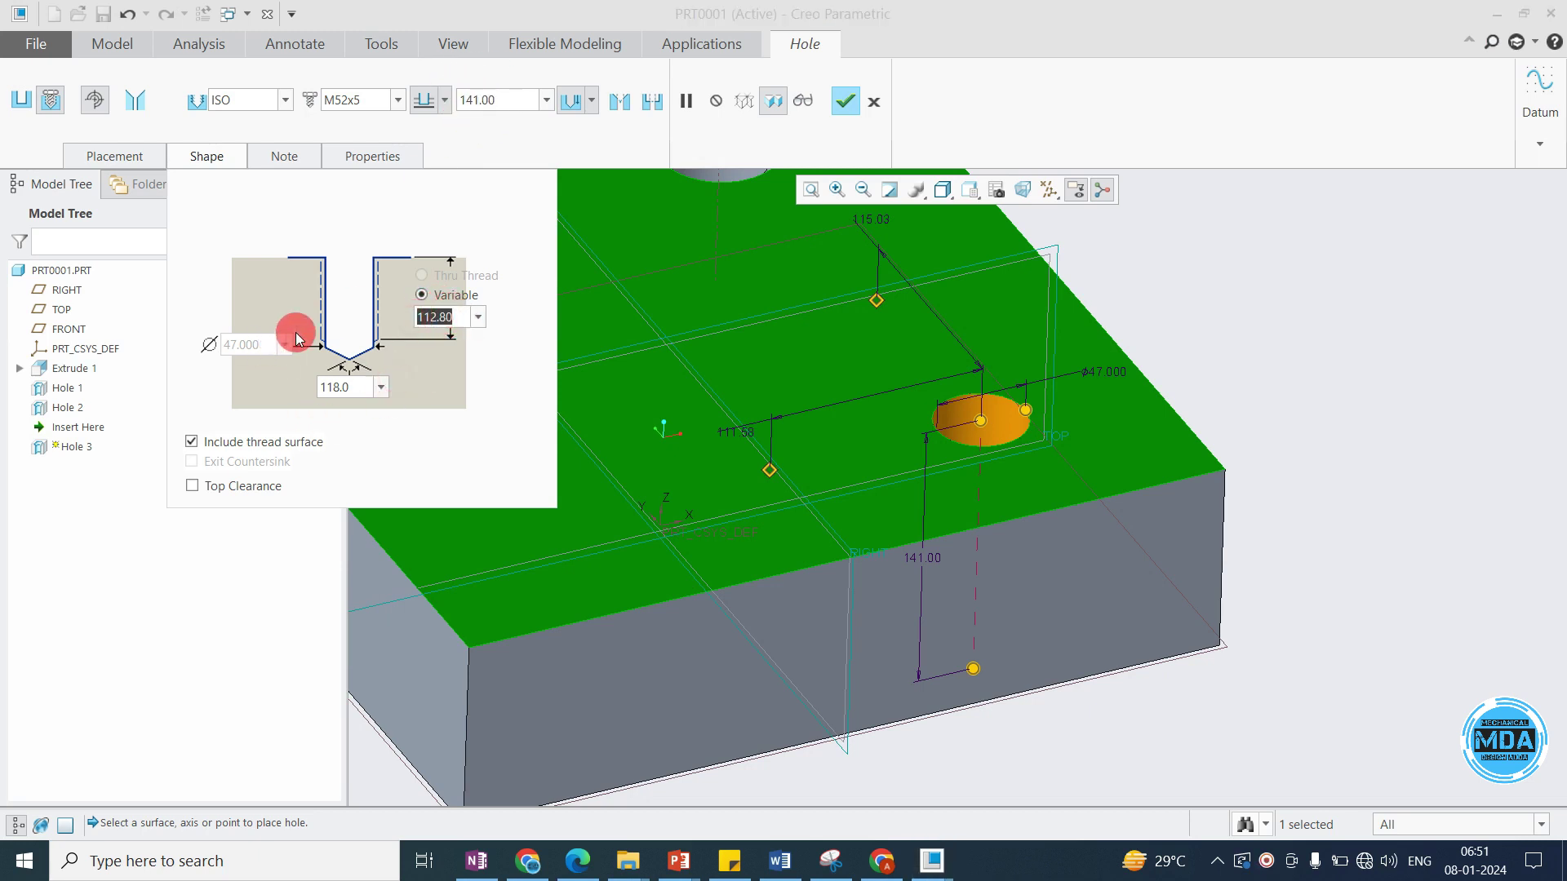
click(620, 108)
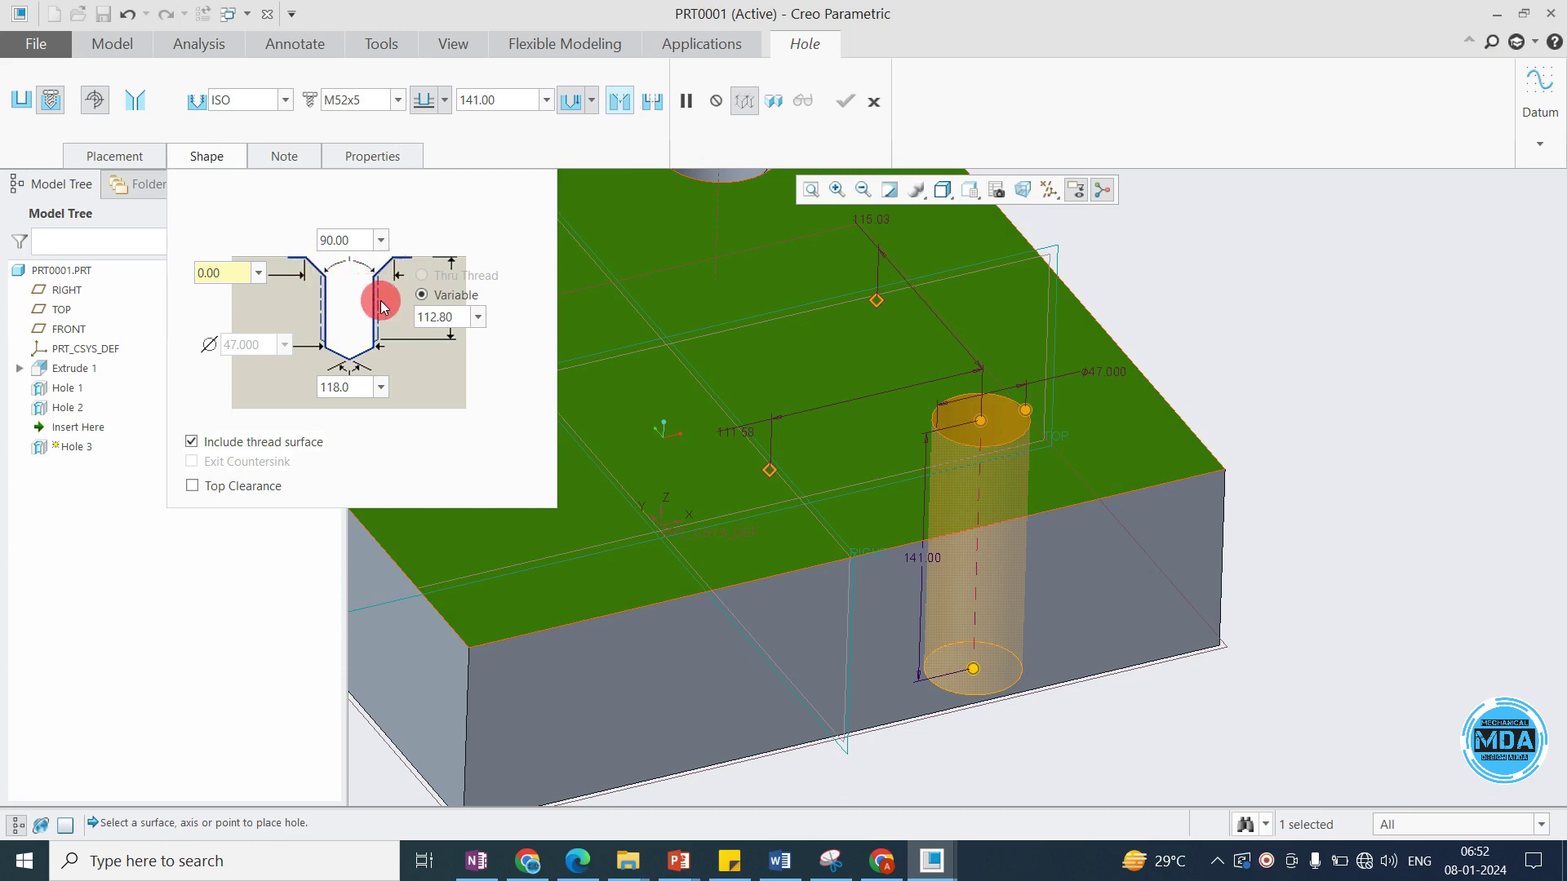
scroll(1102, 517, down, 3)
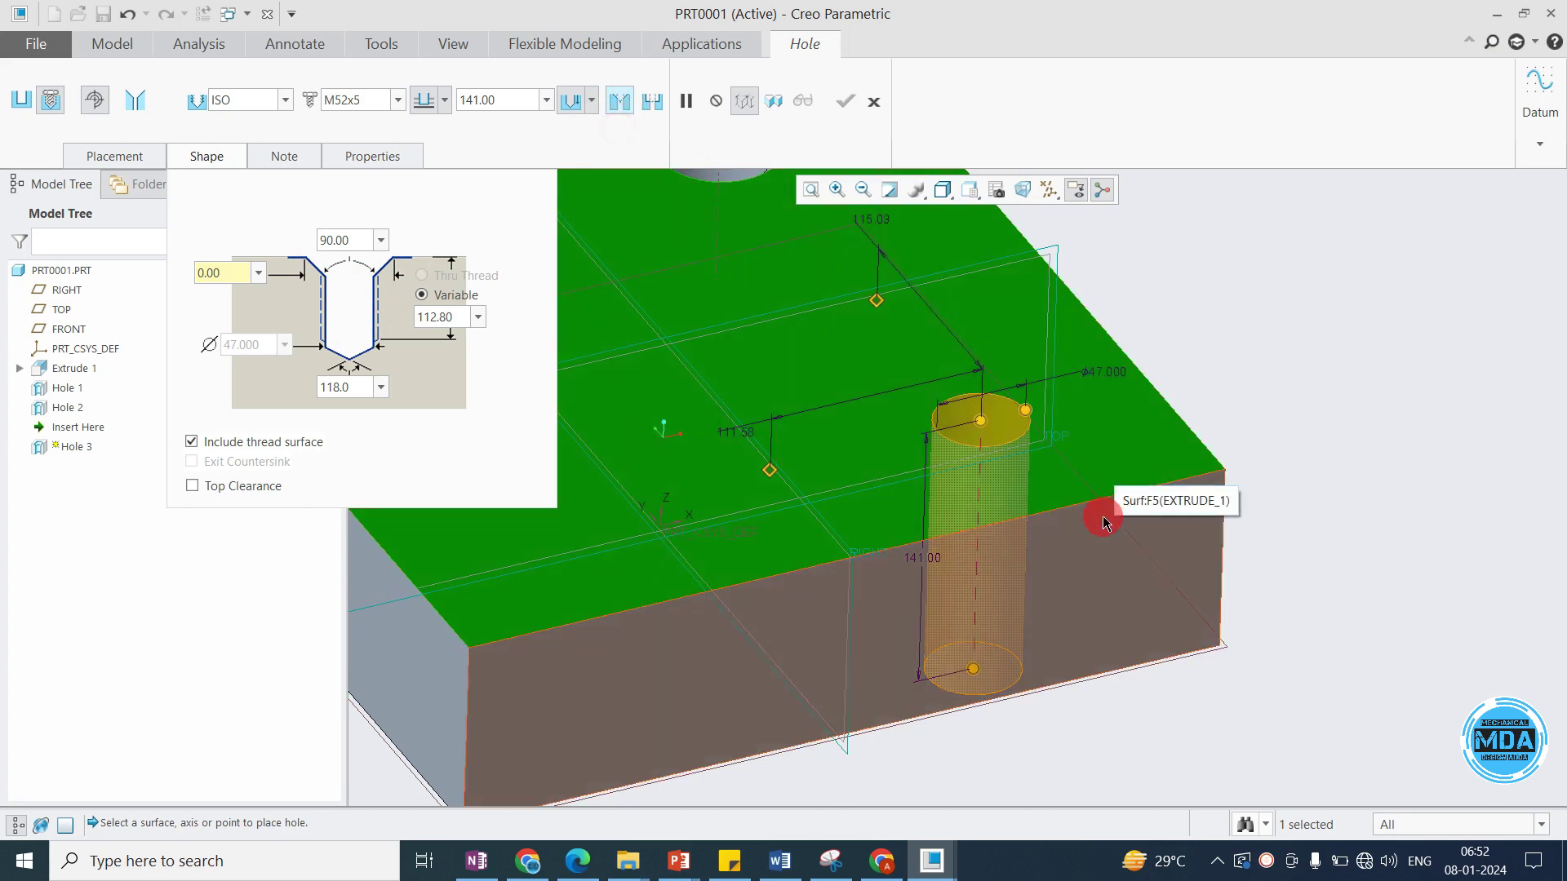
scroll(1039, 493, up, 3)
scroll(1070, 520, down, 4)
scroll(1070, 520, up, 3)
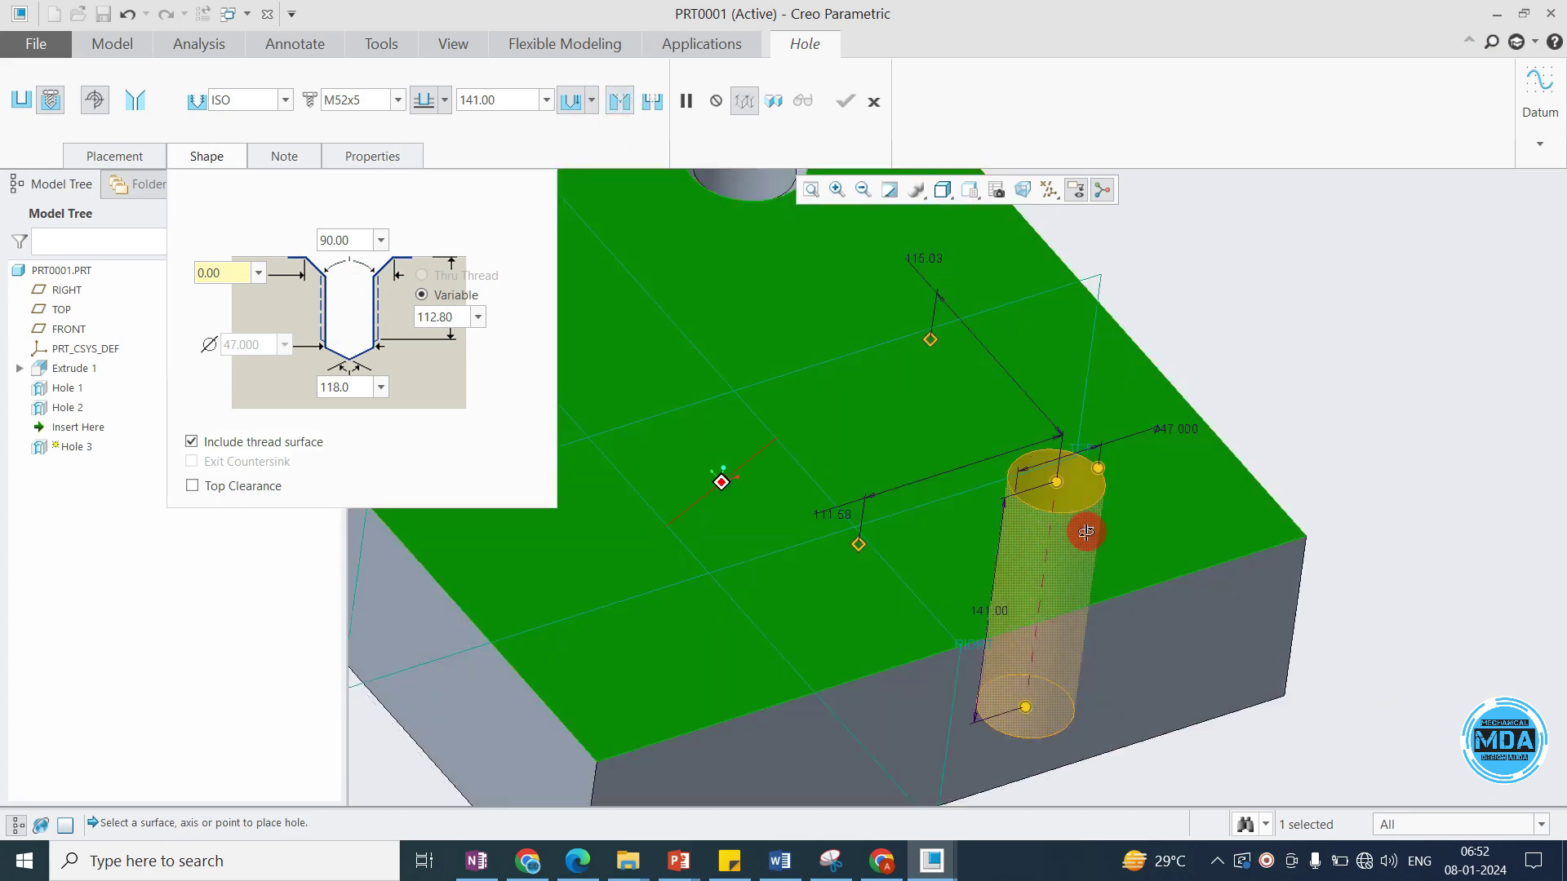
scroll(1074, 514, down, 3)
scroll(1007, 510, up, 2)
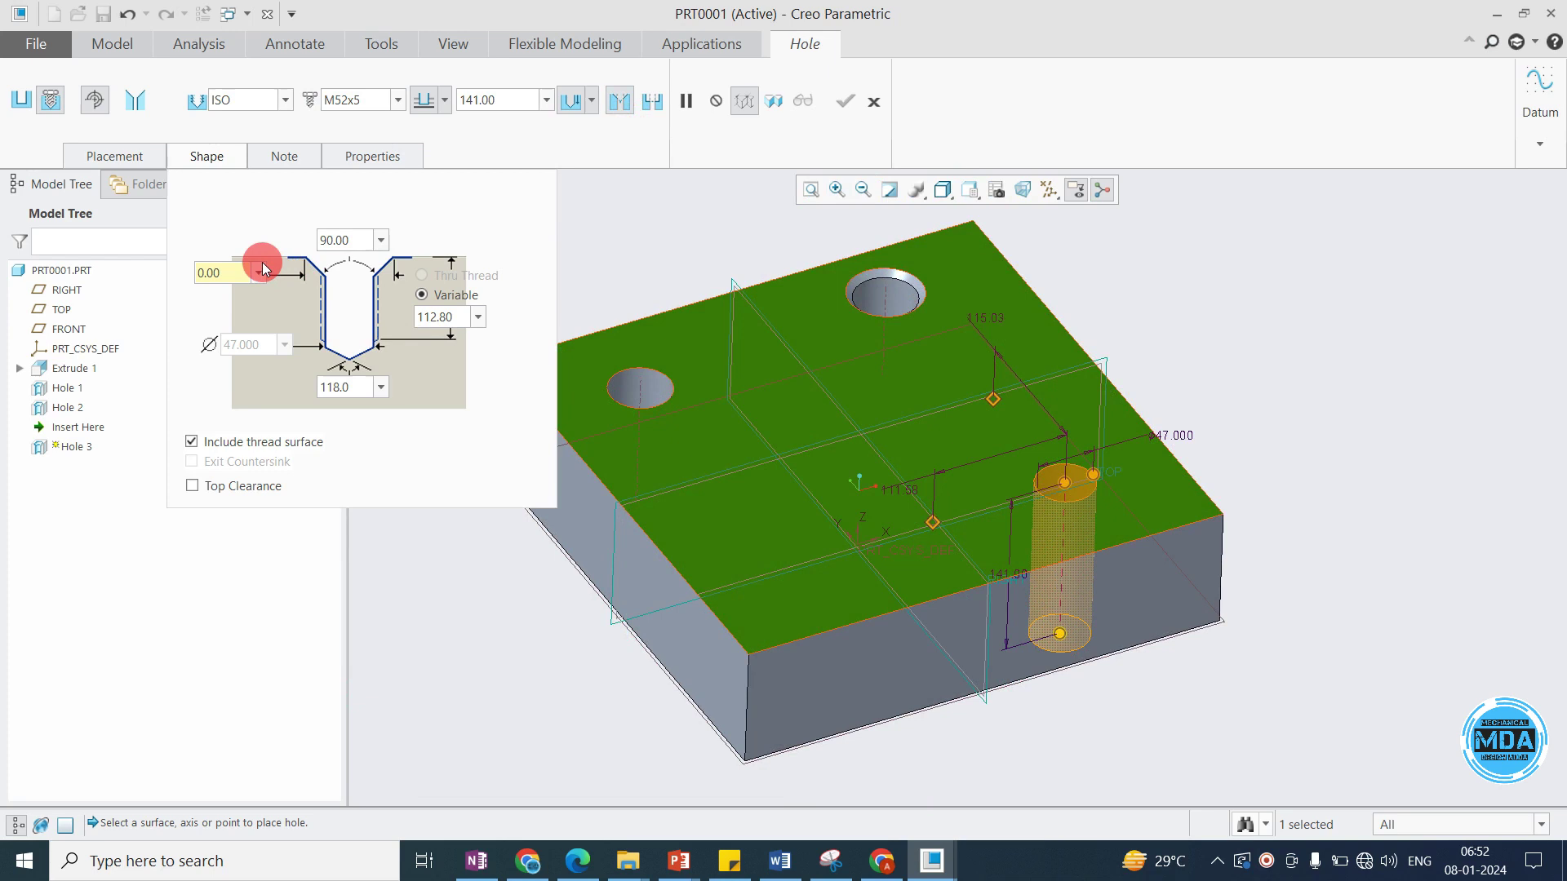
Try a countersink diameter of 50 on the tapped hole and settle on 55.
double_click(228, 273)
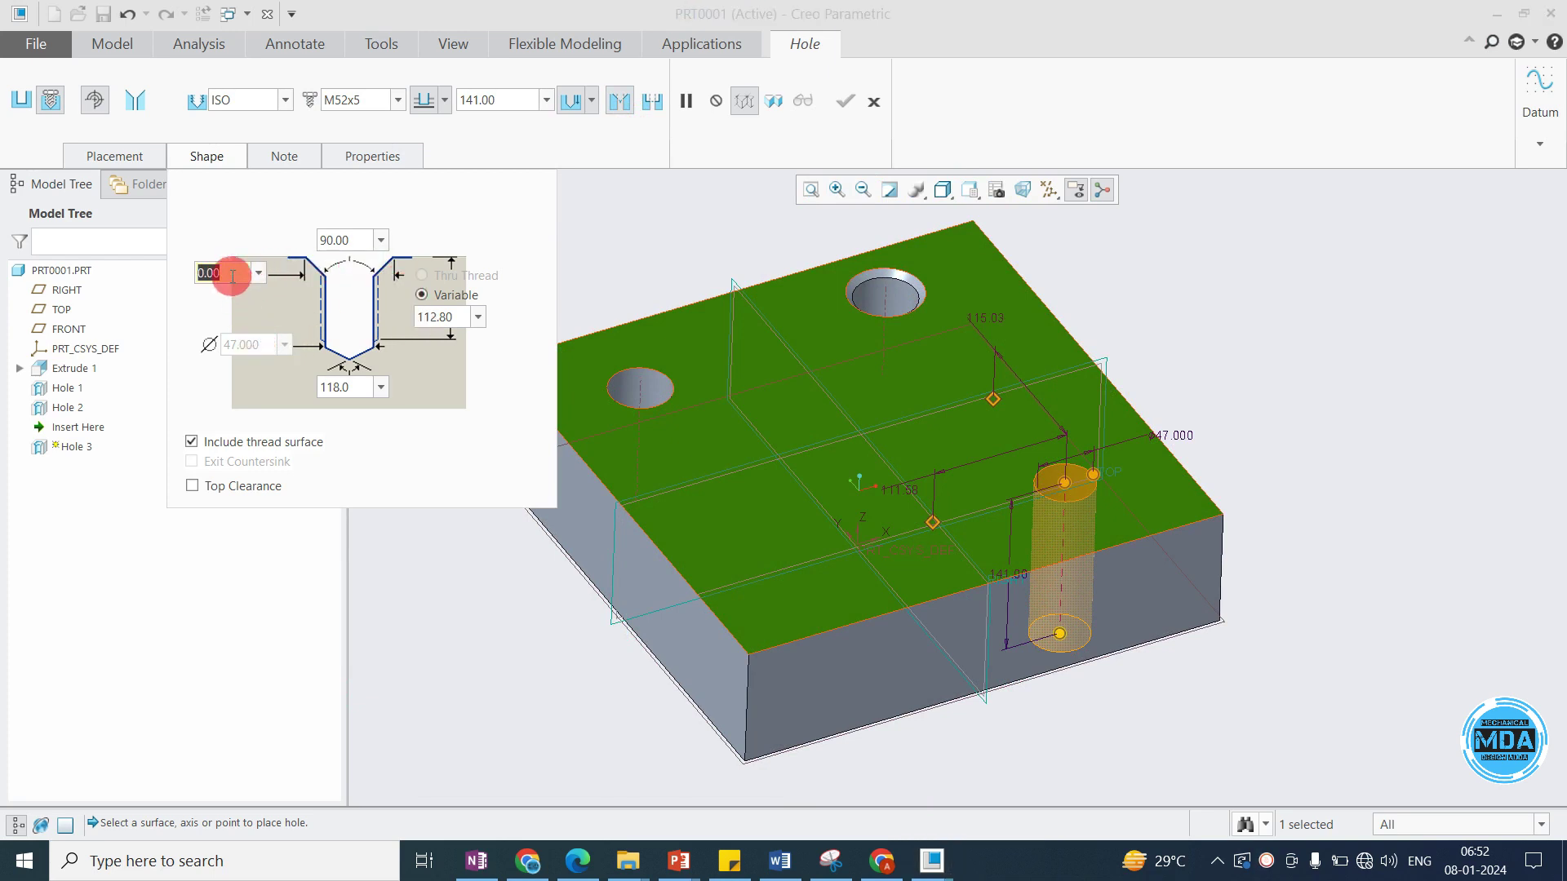
text(50)
key(Return)
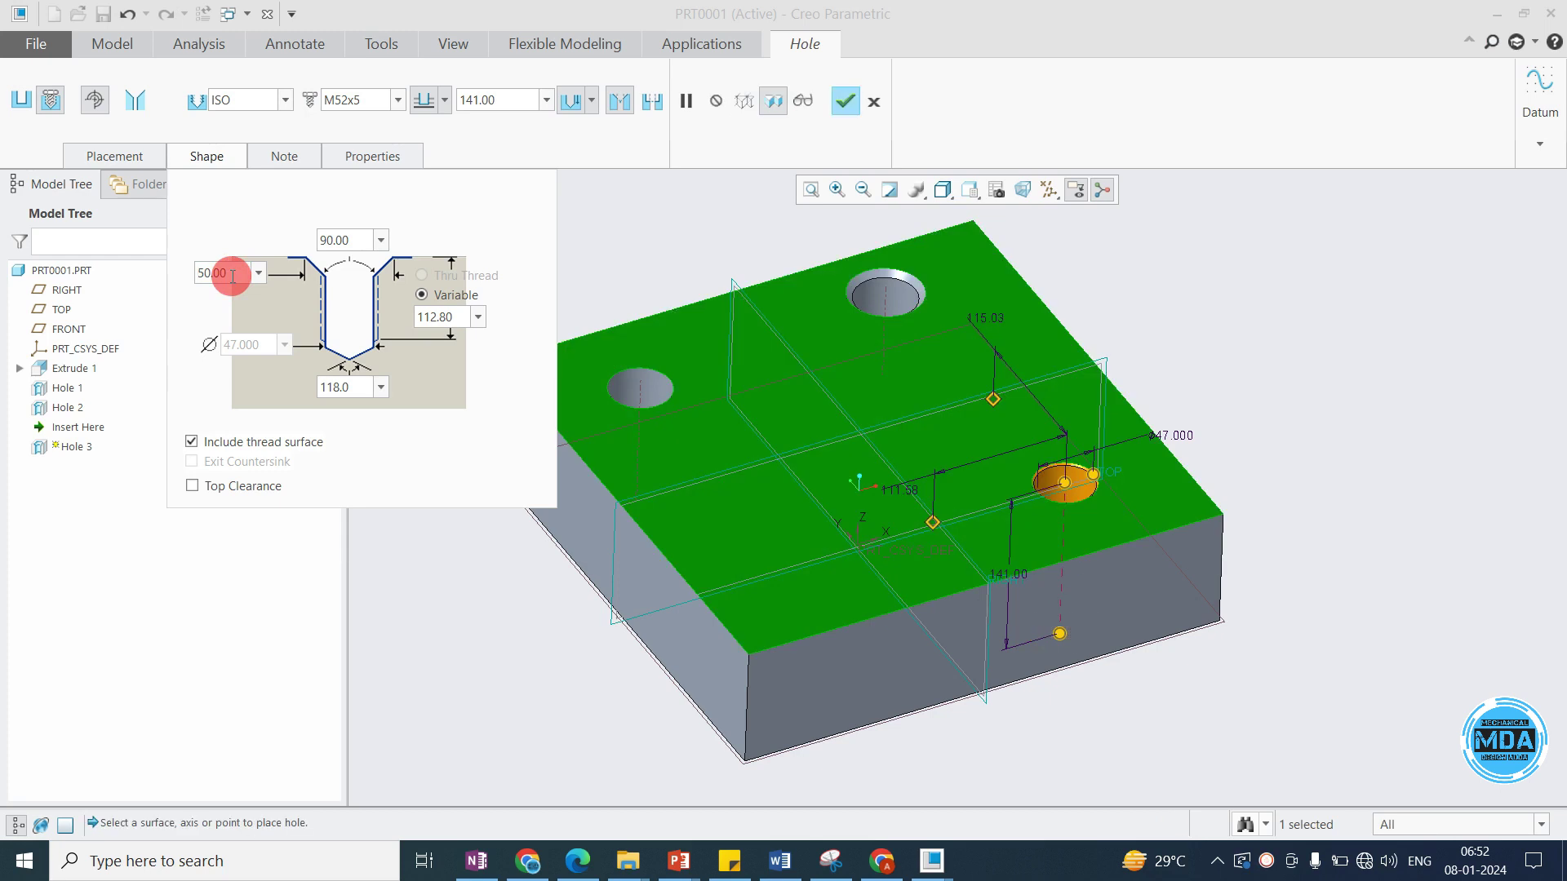
text(55)
key(Return)
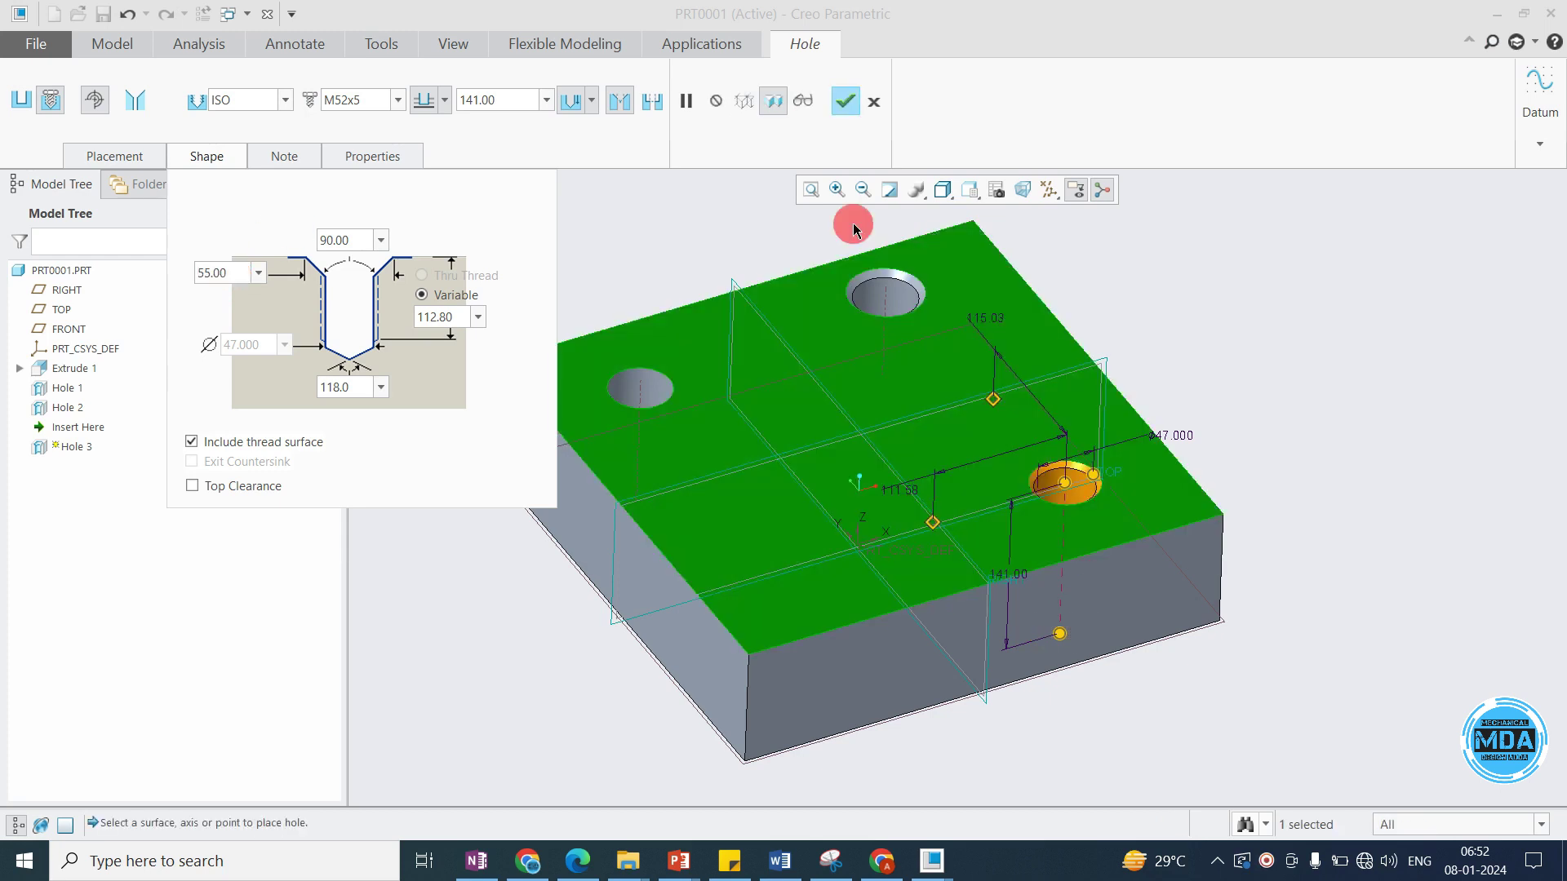
Shorten the tapped hole's drill depth to about 68 directly on the model.
click(1044, 477)
mouse_move(1044, 482)
middle_down()
mouse_move(1036, 445)
mouse_move(1038, 507)
middle_up()
drag(1036, 508, 1038, 417)
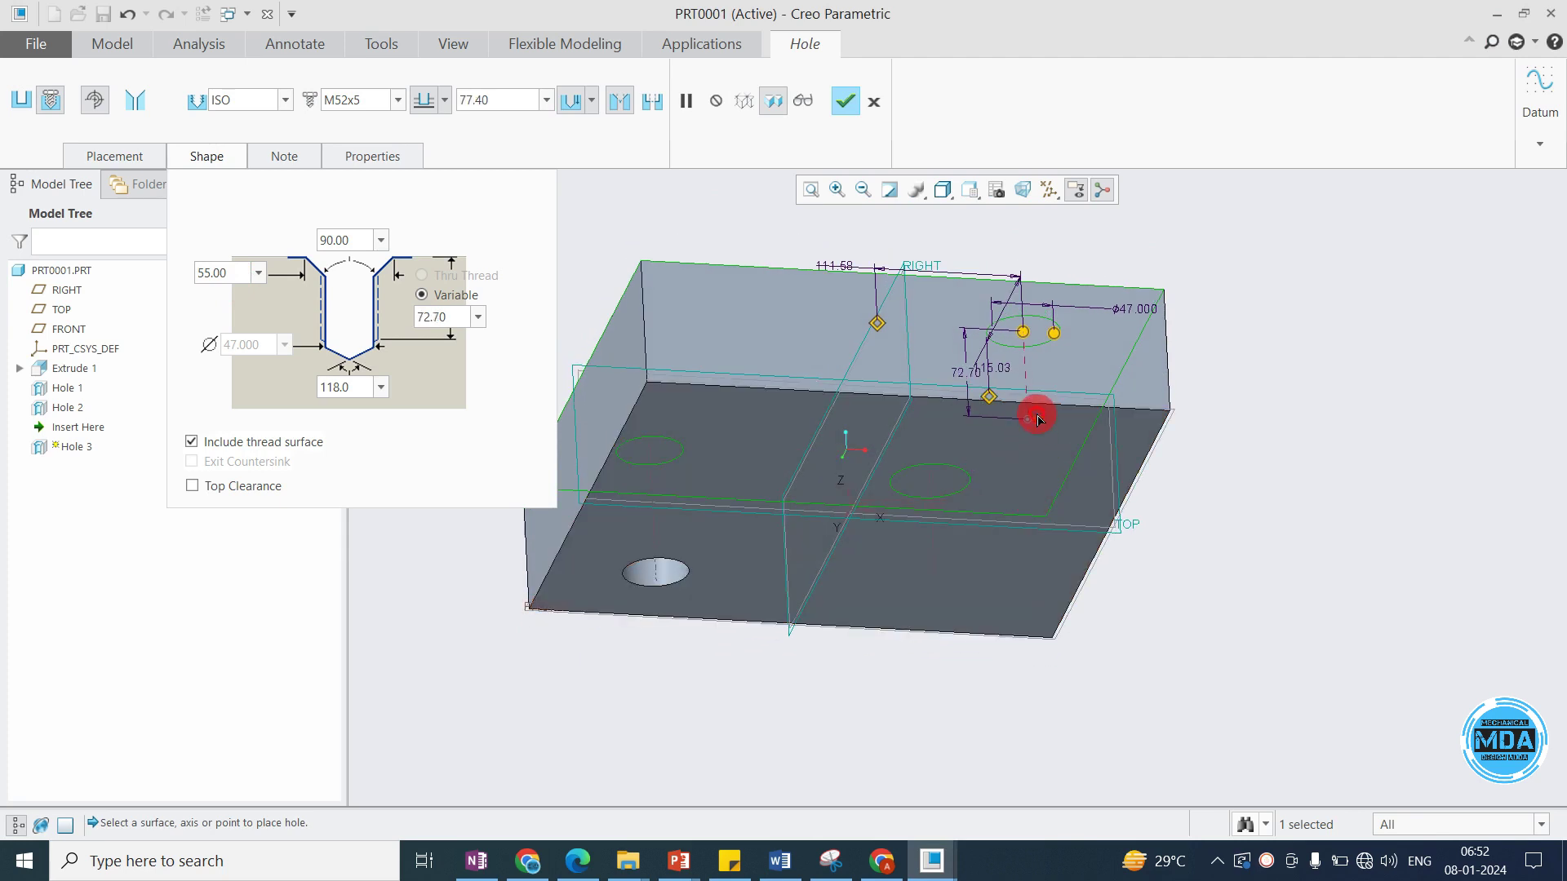
key(ctrl+d)
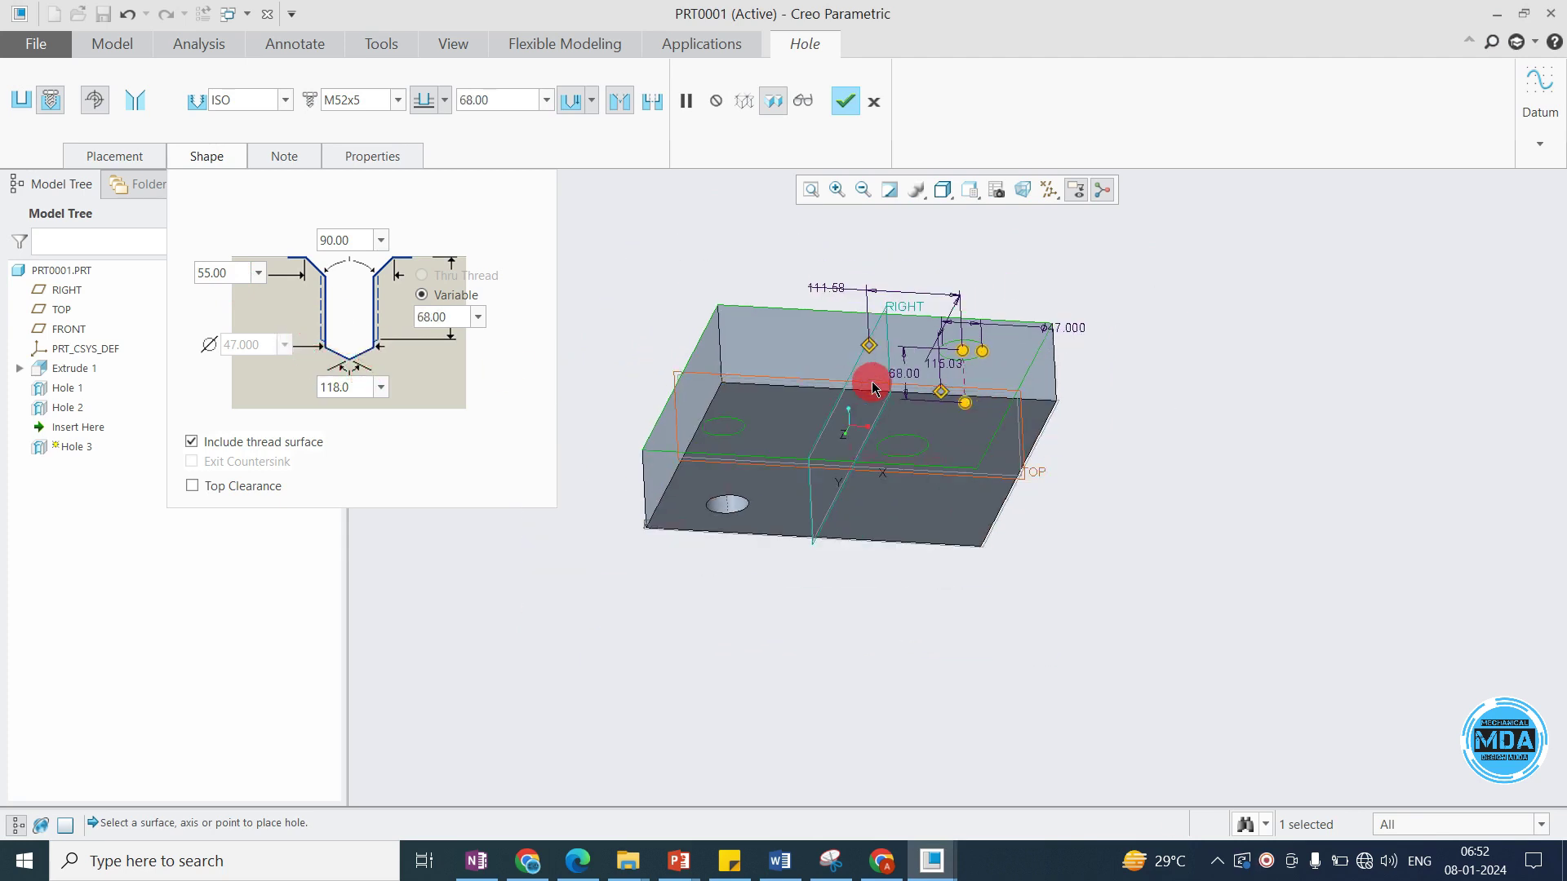
scroll(938, 432, down, 4)
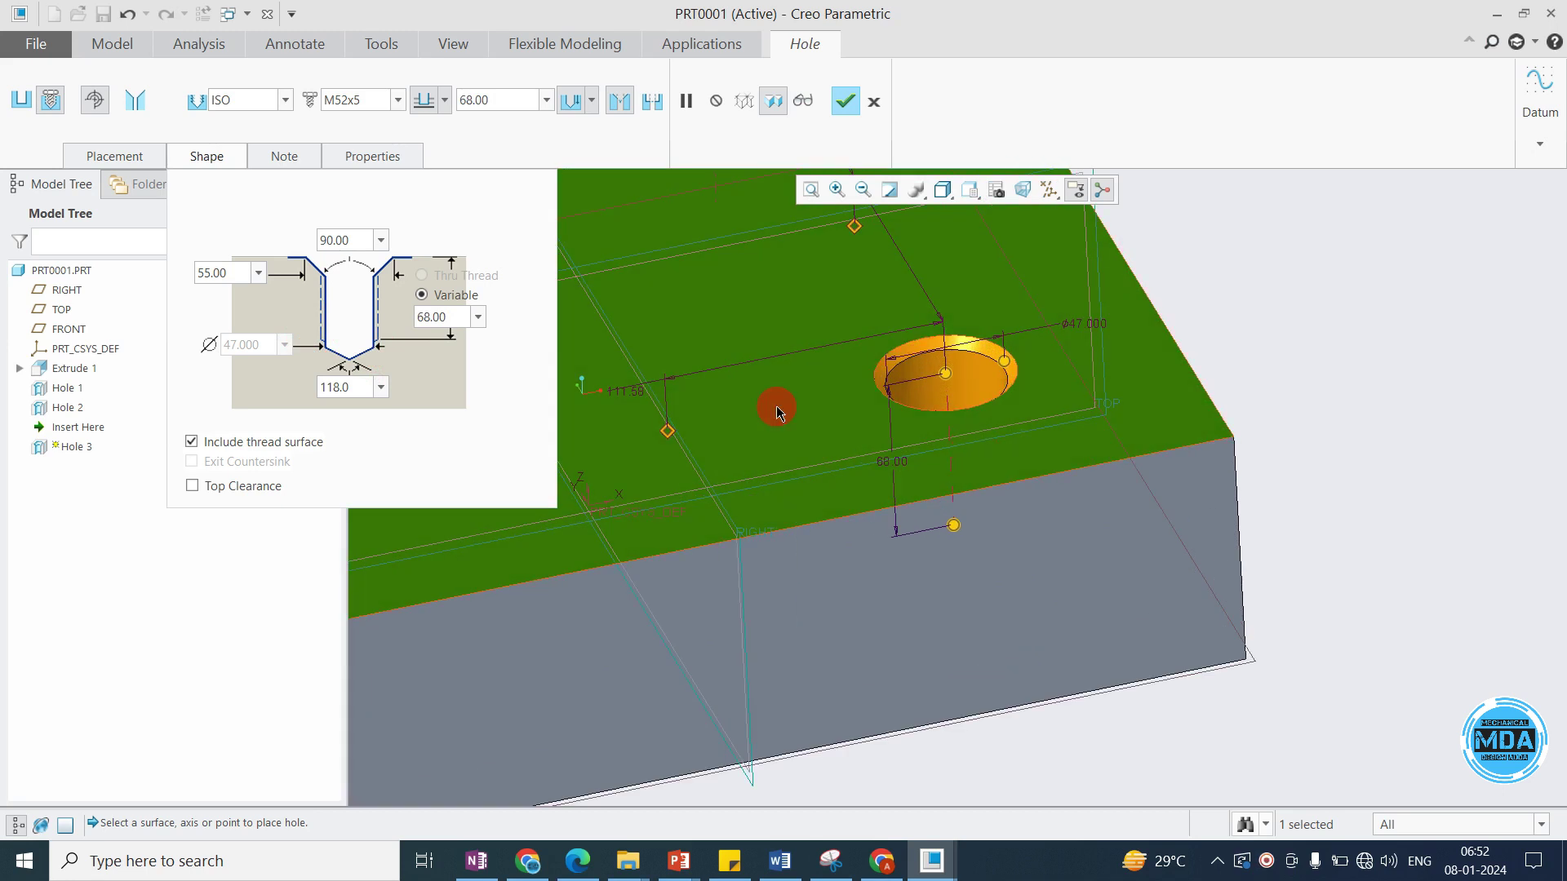
Set the tapped hole's thread depth to 65.
double_click(443, 318)
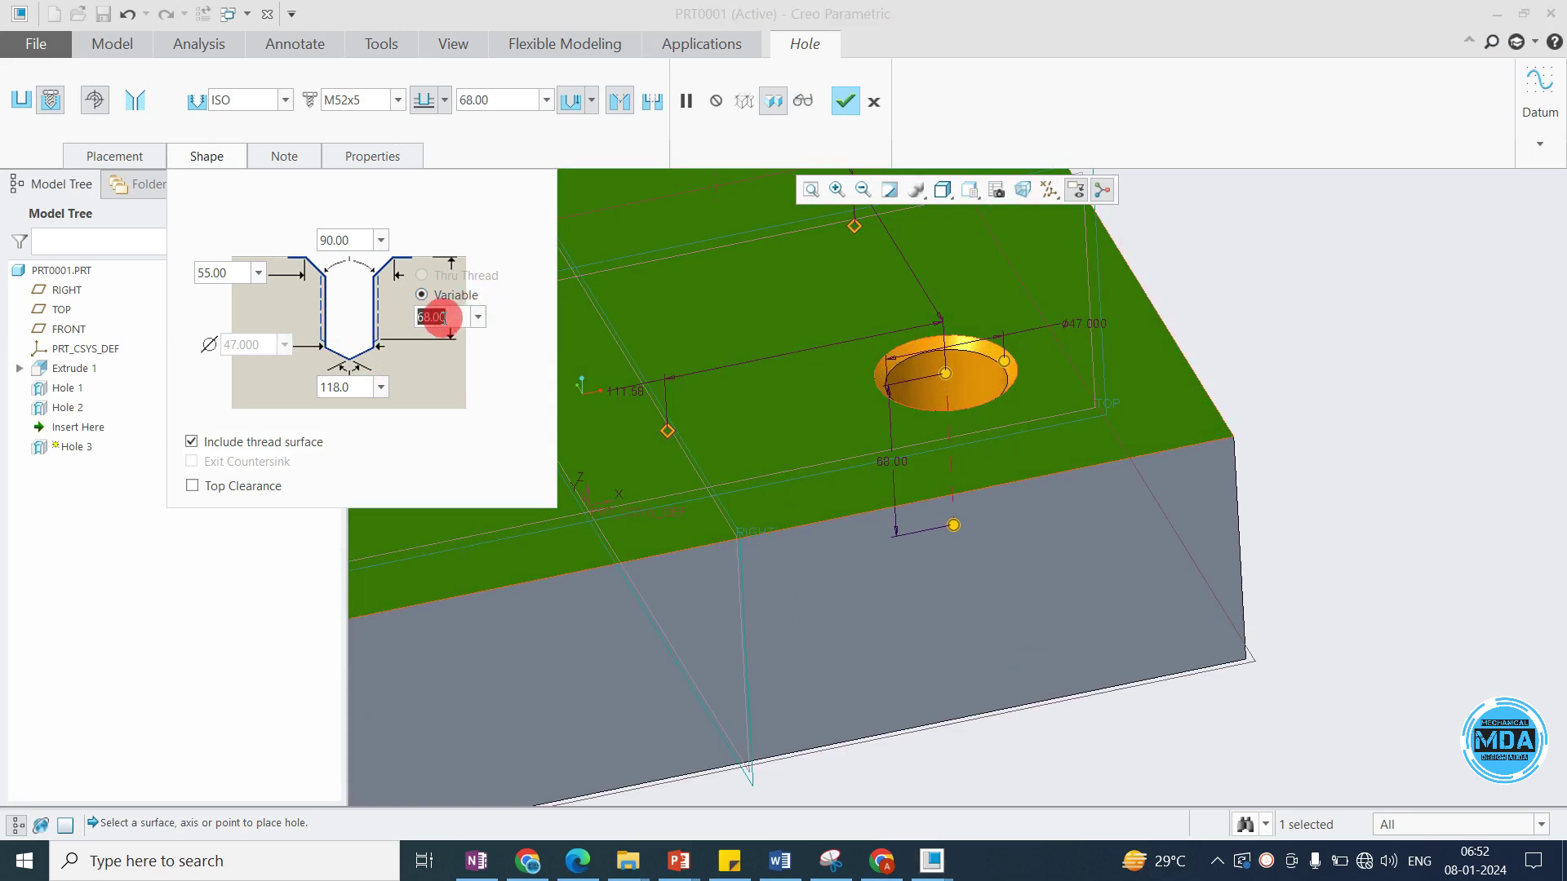
text(6)
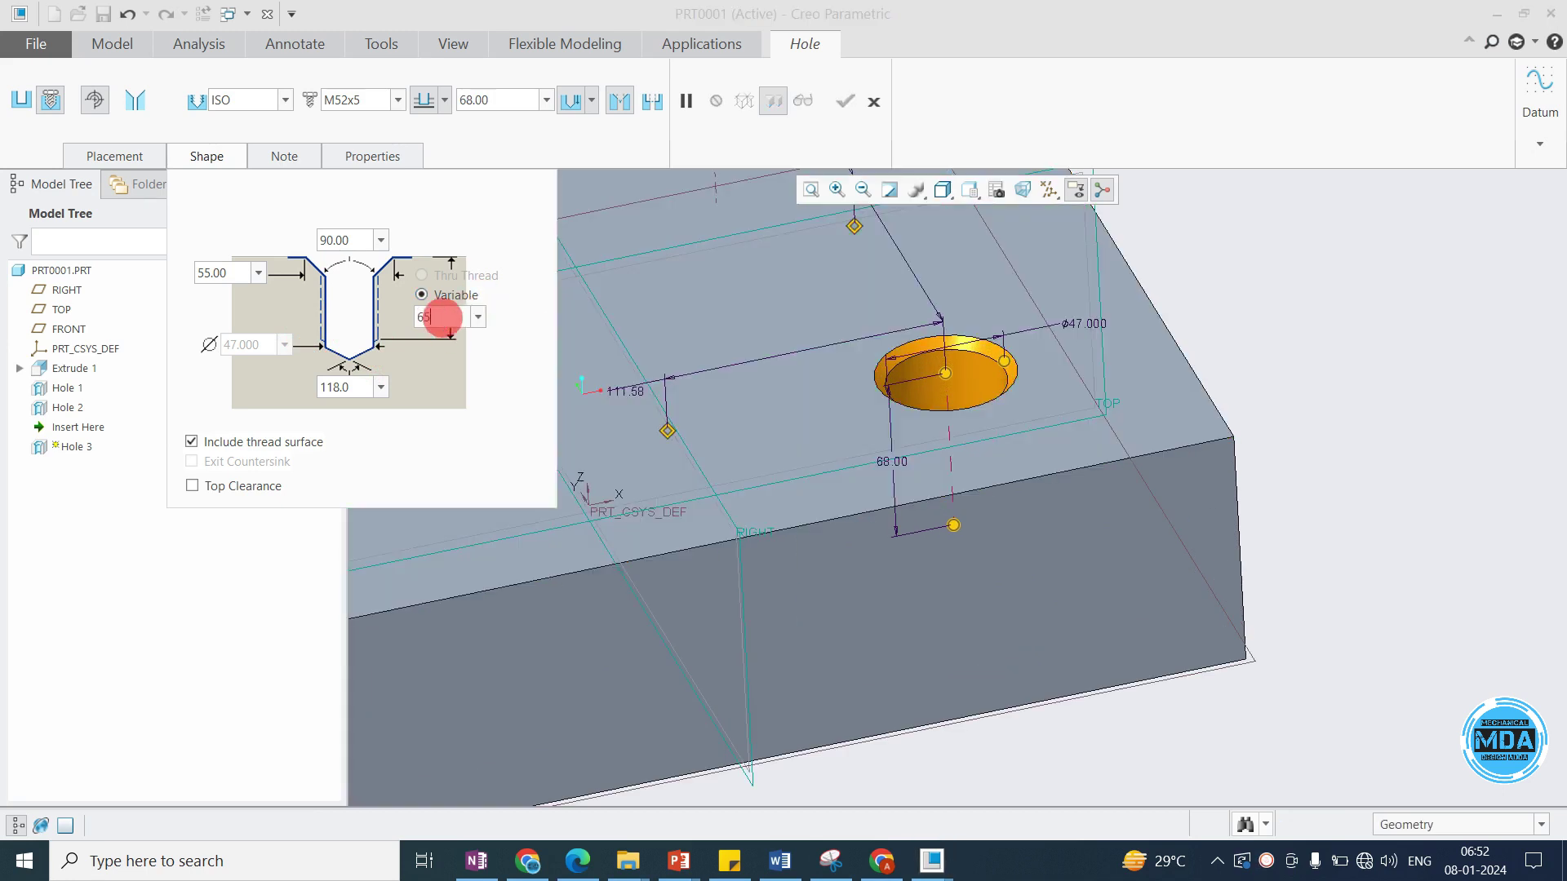
text(5)
key(Return)
Set the tapped hole's drill depth to 70 and complete the hole.
double_click(493, 102)
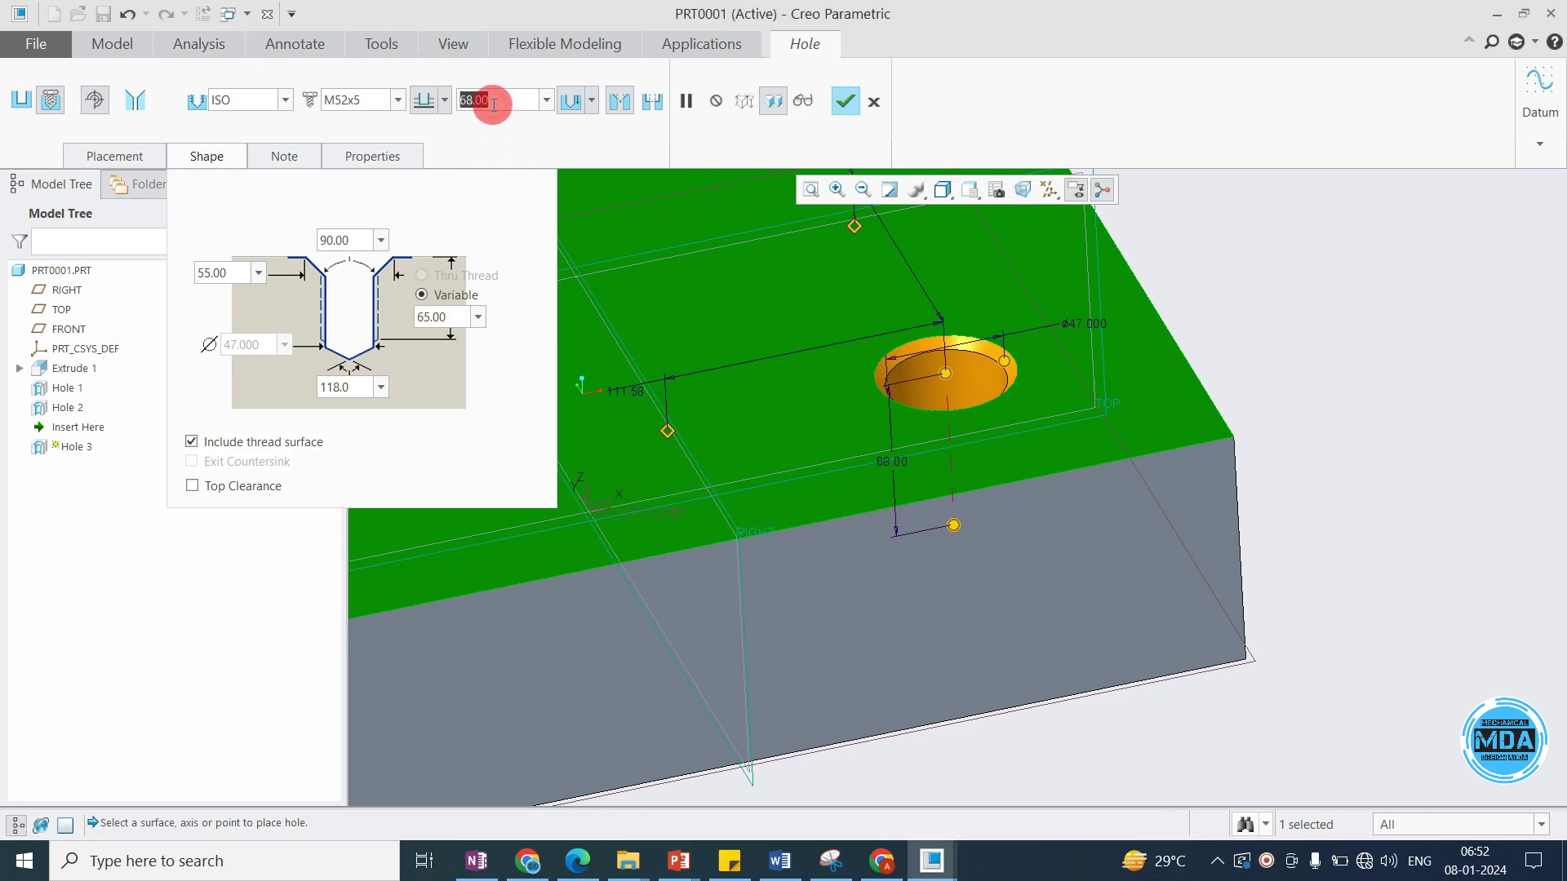
text(7)
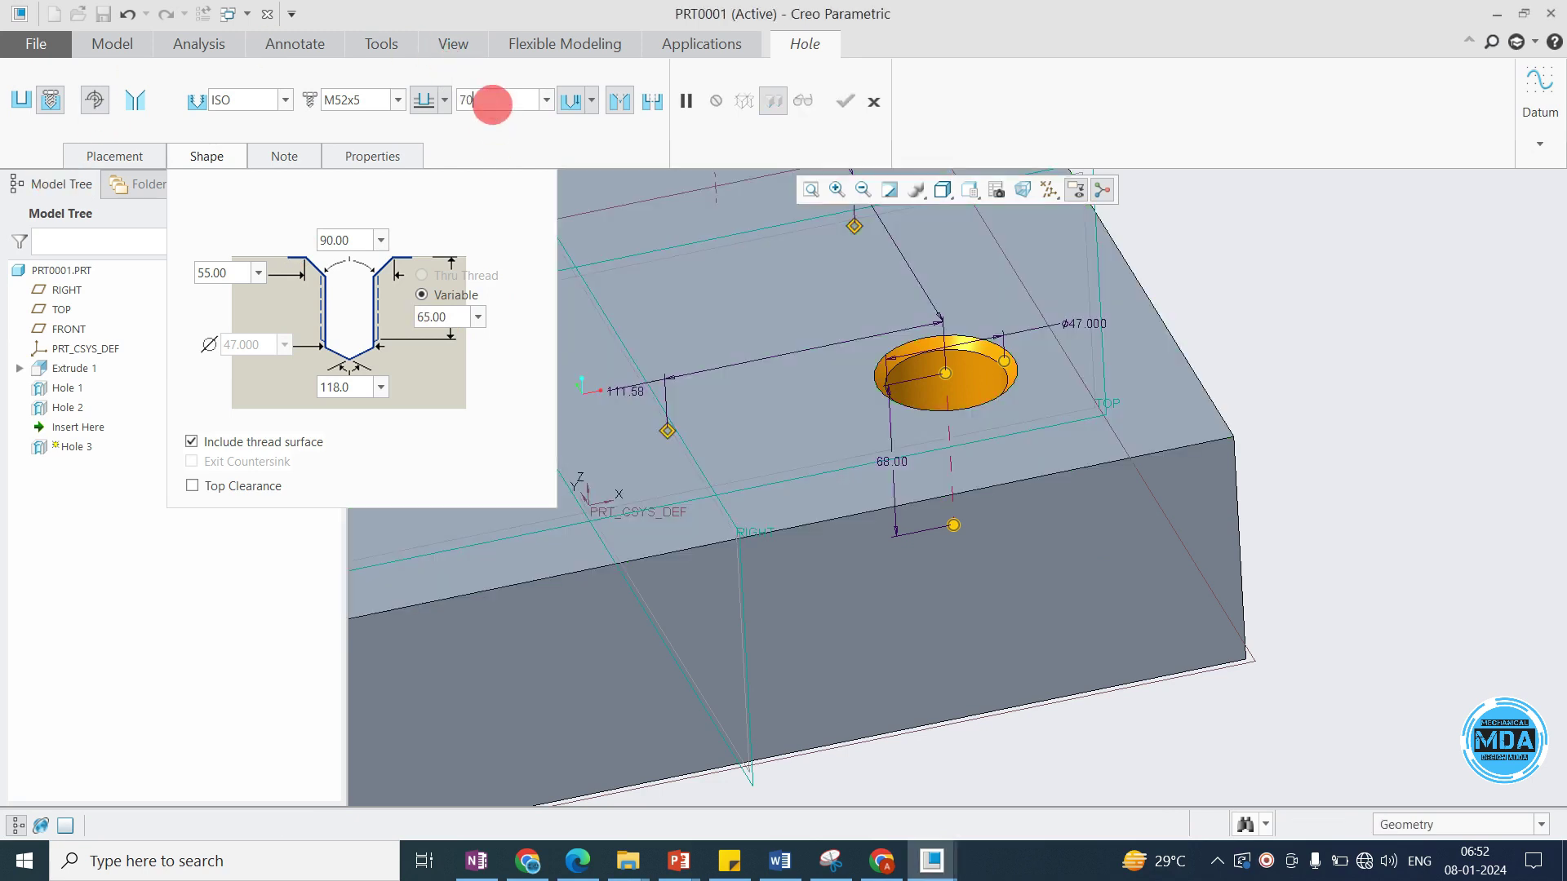
text(0)
key(Return)
middle_drag(1102, 528, 1051, 466)
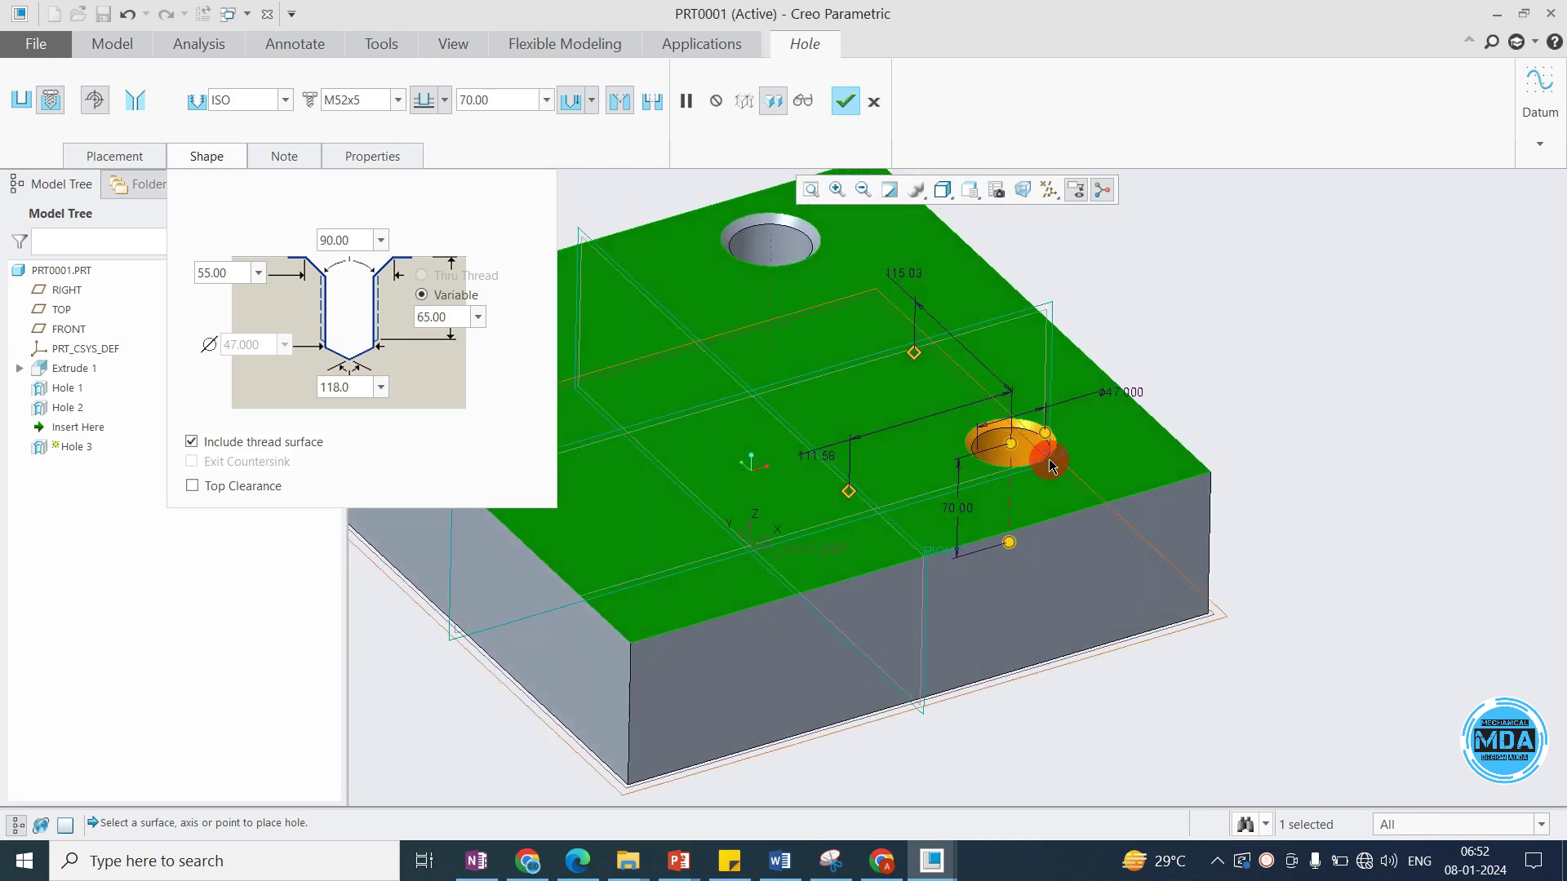
middle_click(1051, 467)
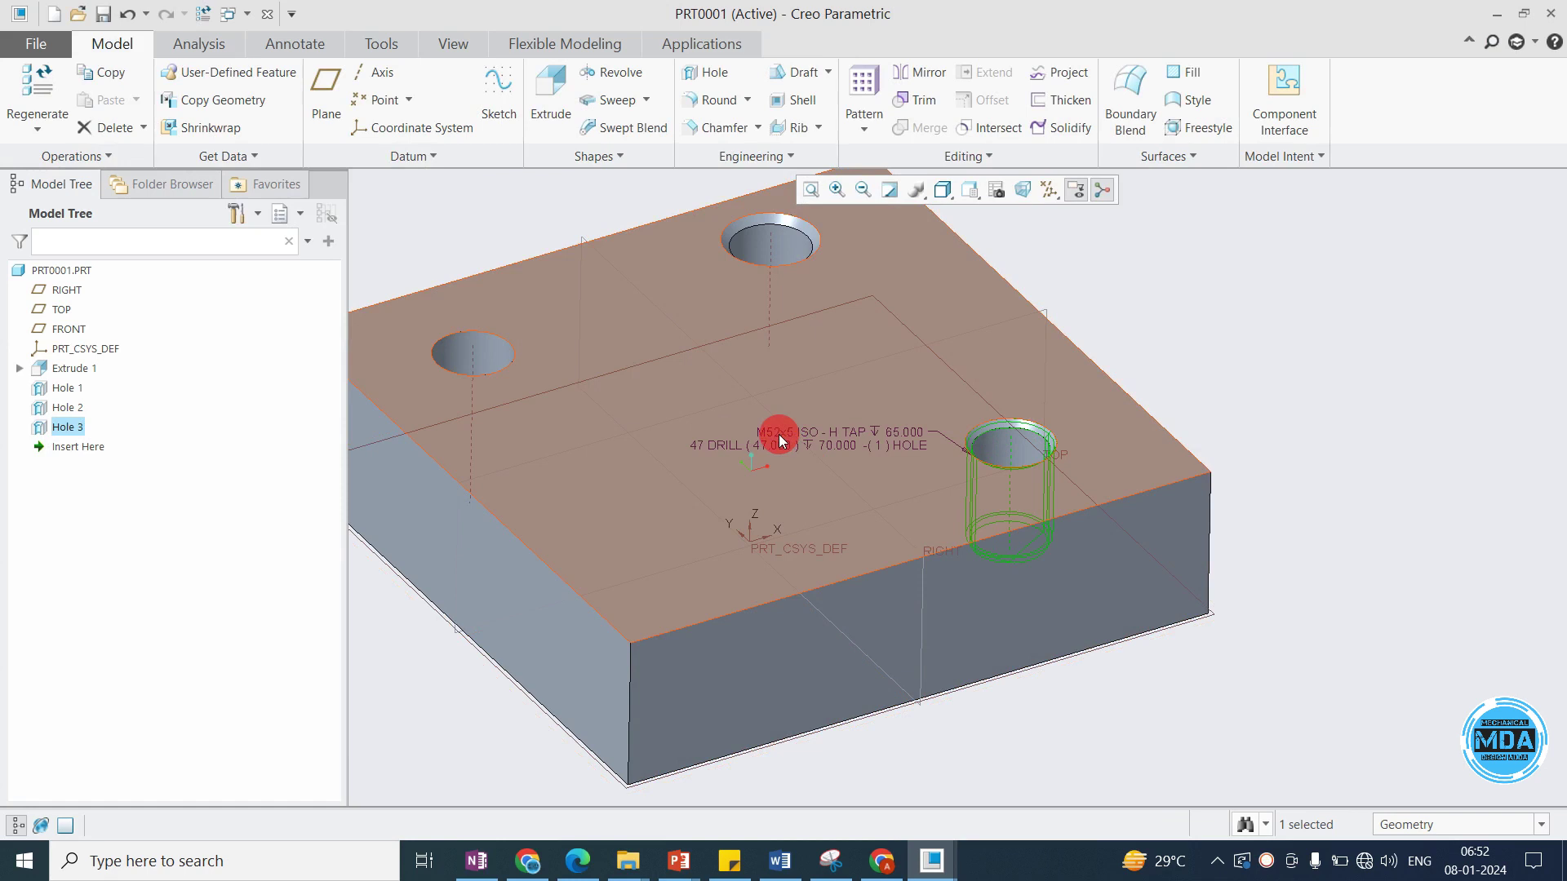
Redefine the finished tapped hole with a drill depth of 75.
click(65, 429)
click(109, 314)
click(488, 99)
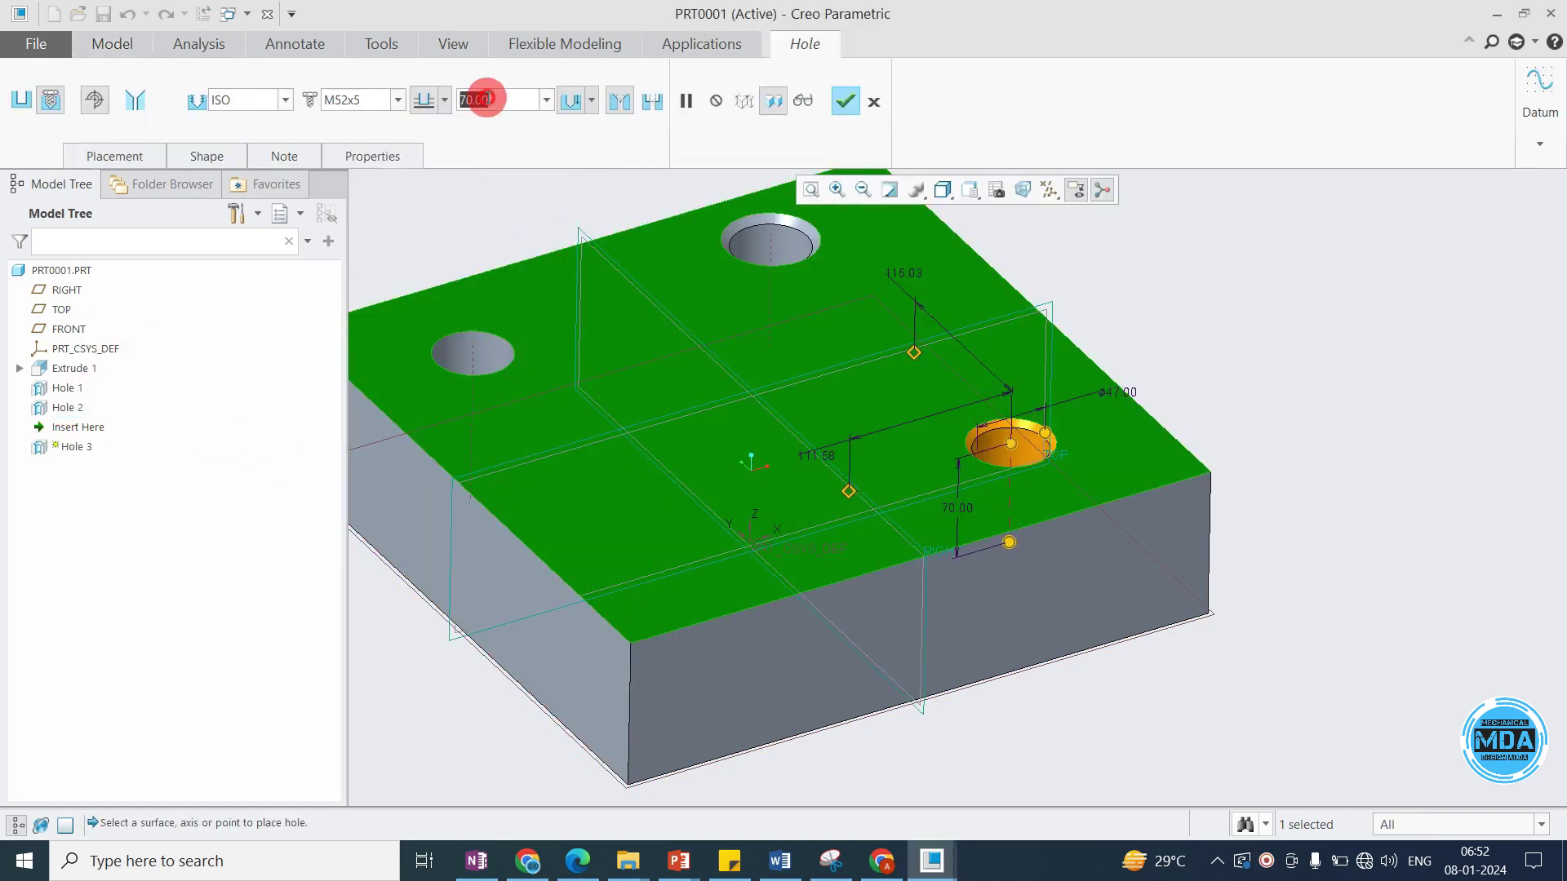
text(75)
key(Return)
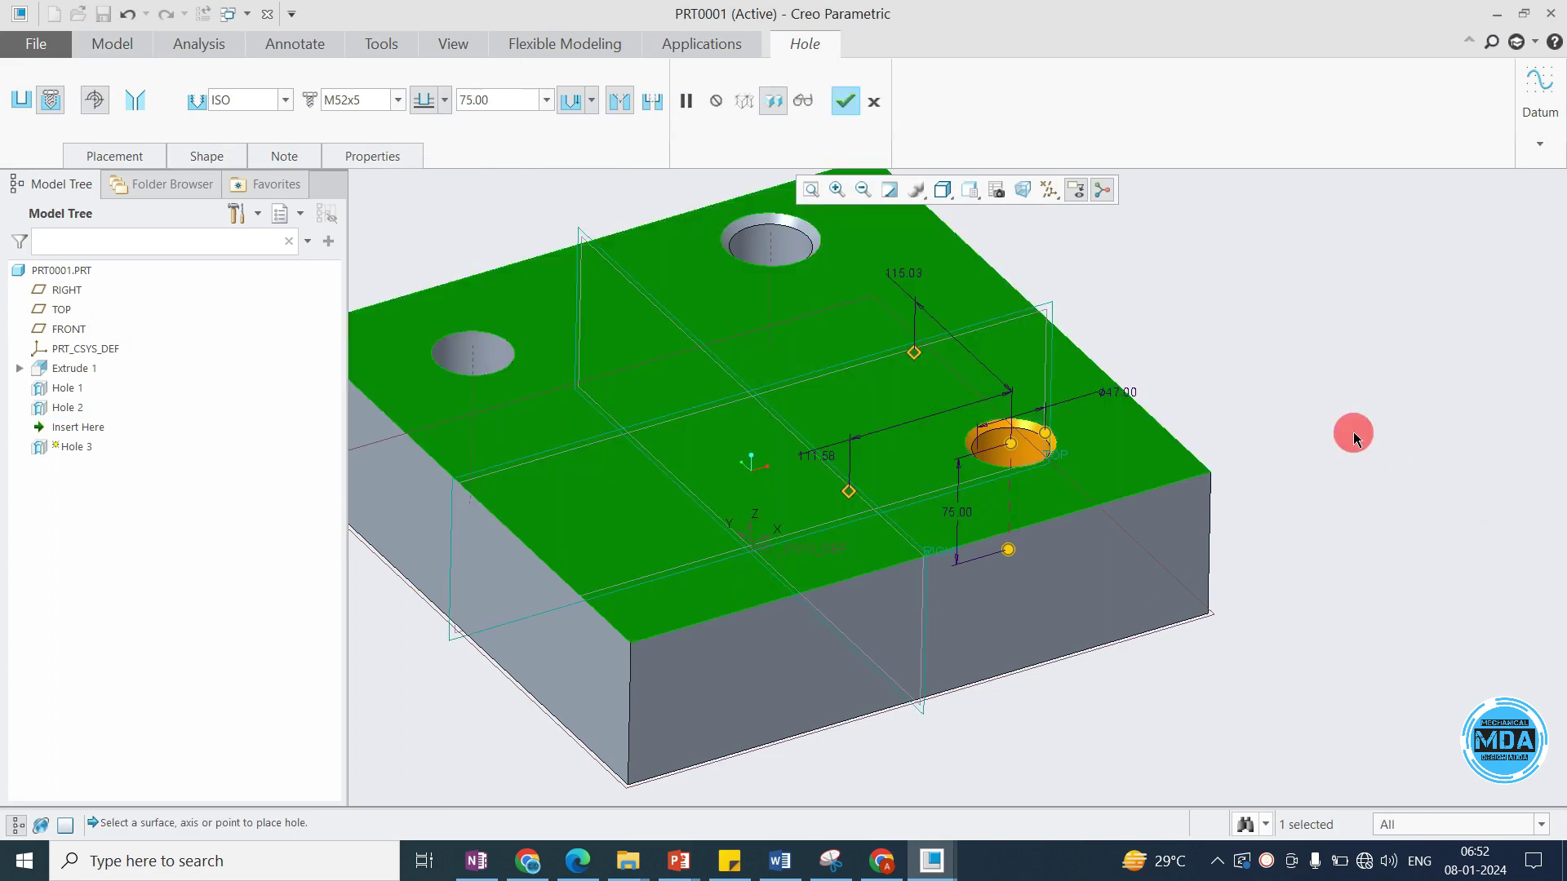
Start a new cross section of the block from the view manager, keeping the default name.
click(999, 191)
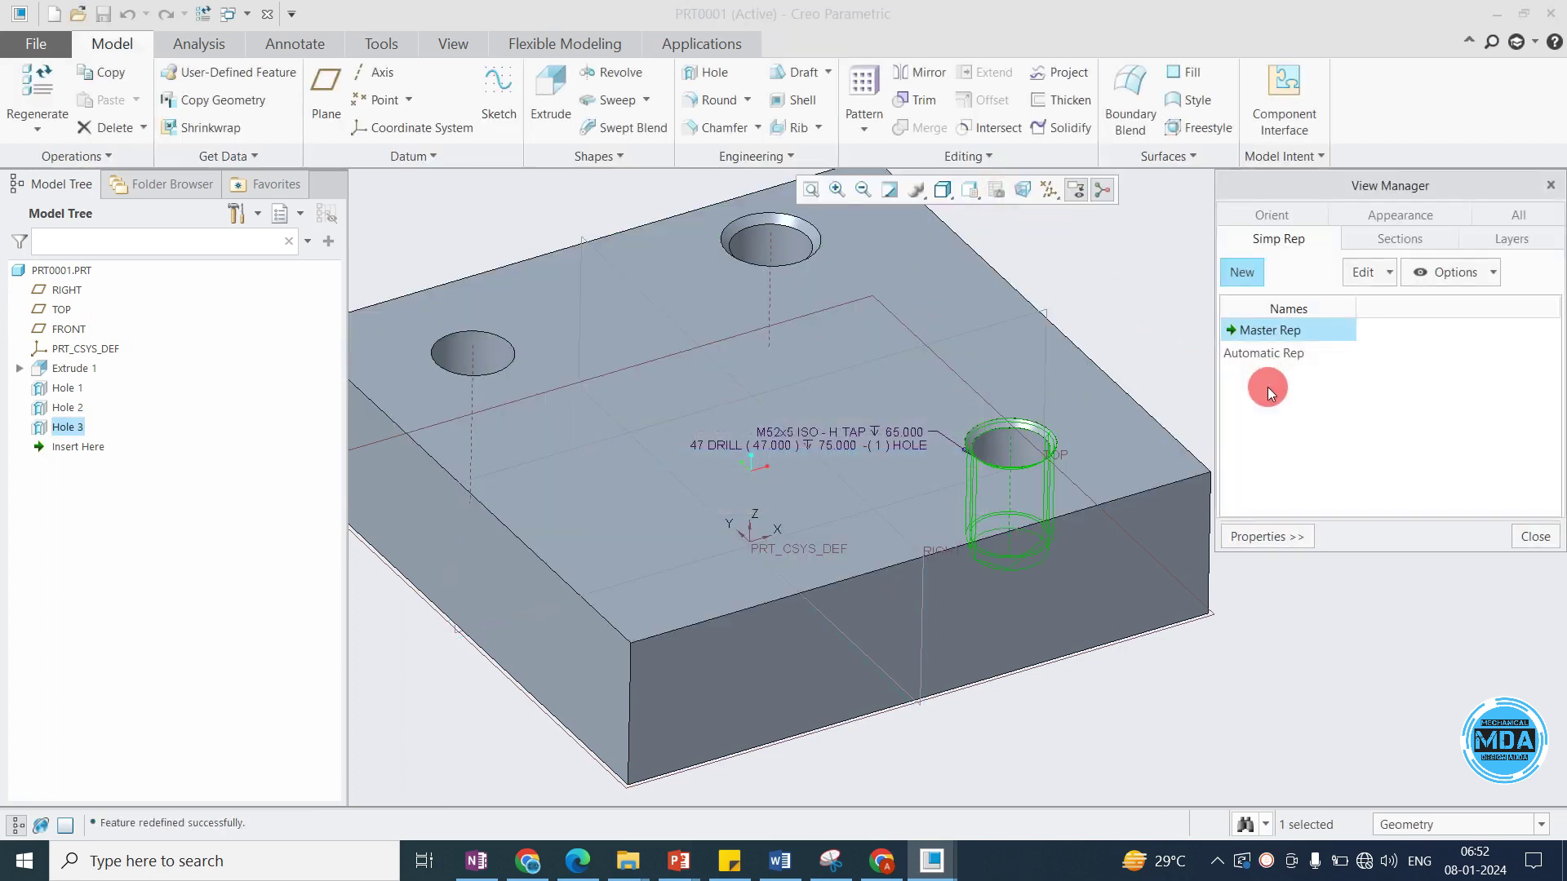
click(1373, 245)
click(1279, 216)
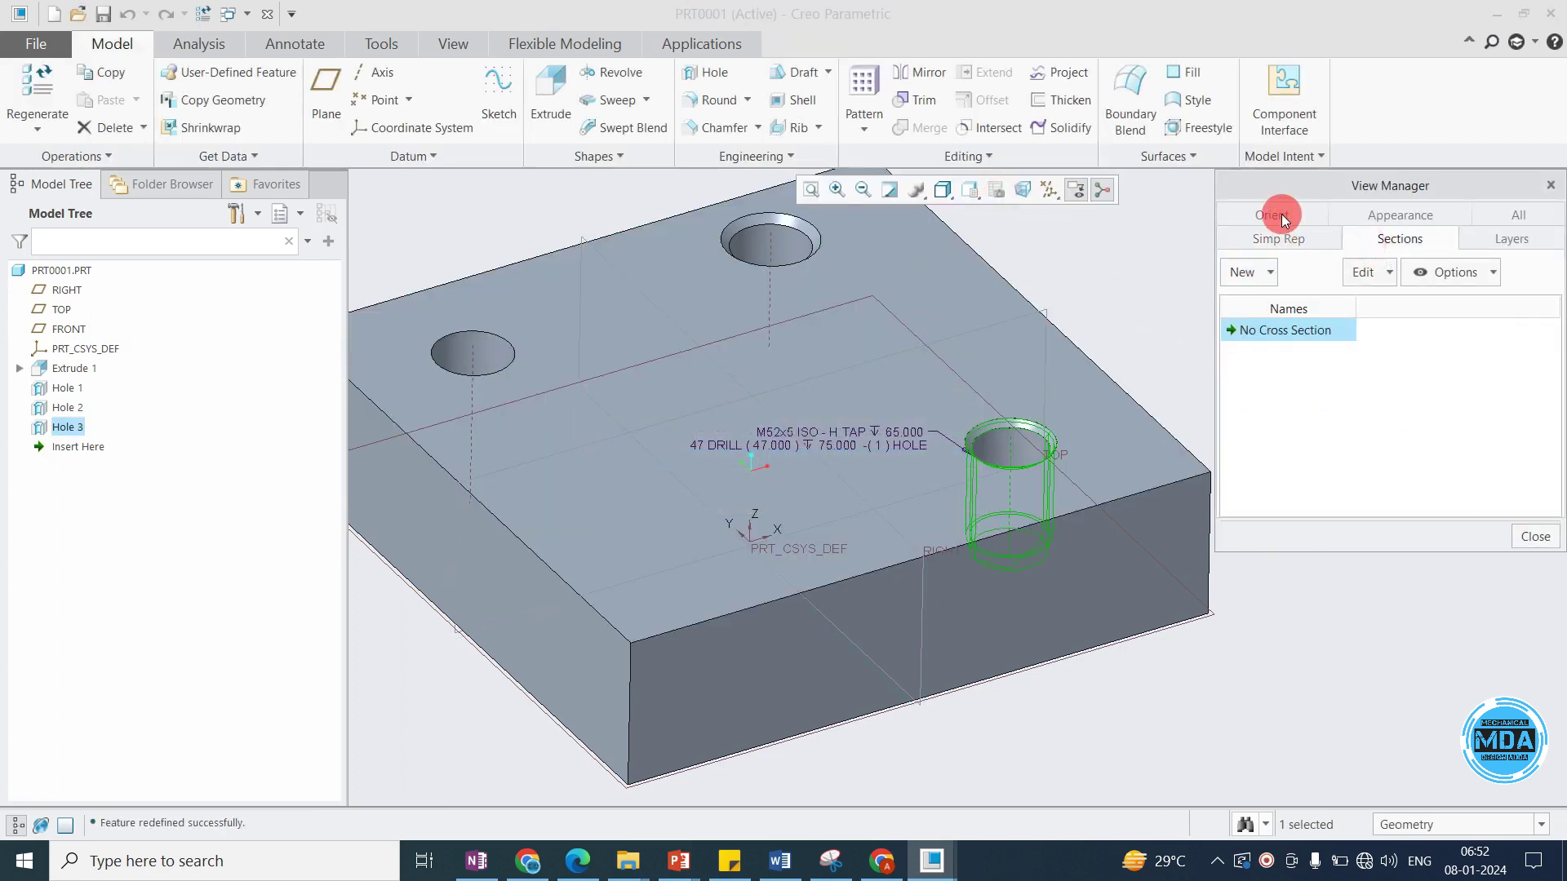
click(1250, 272)
click(1265, 293)
click(1108, 396)
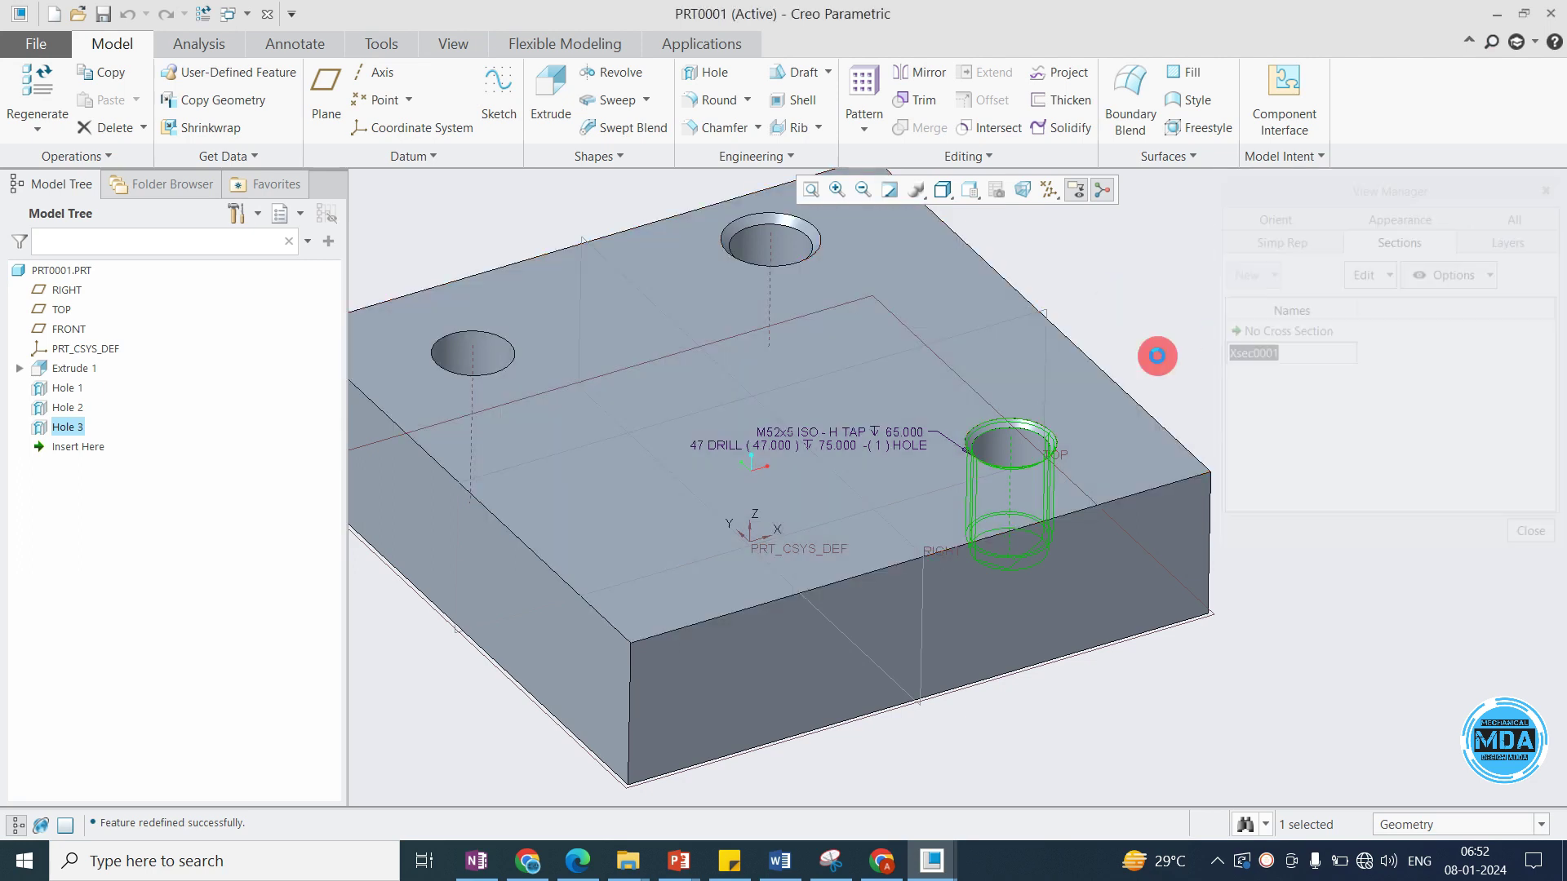
Create a datum plane through the tapped hole's surface and normal to the block's adjacent side face, and return to the section definition.
click(319, 96)
click(112, 44)
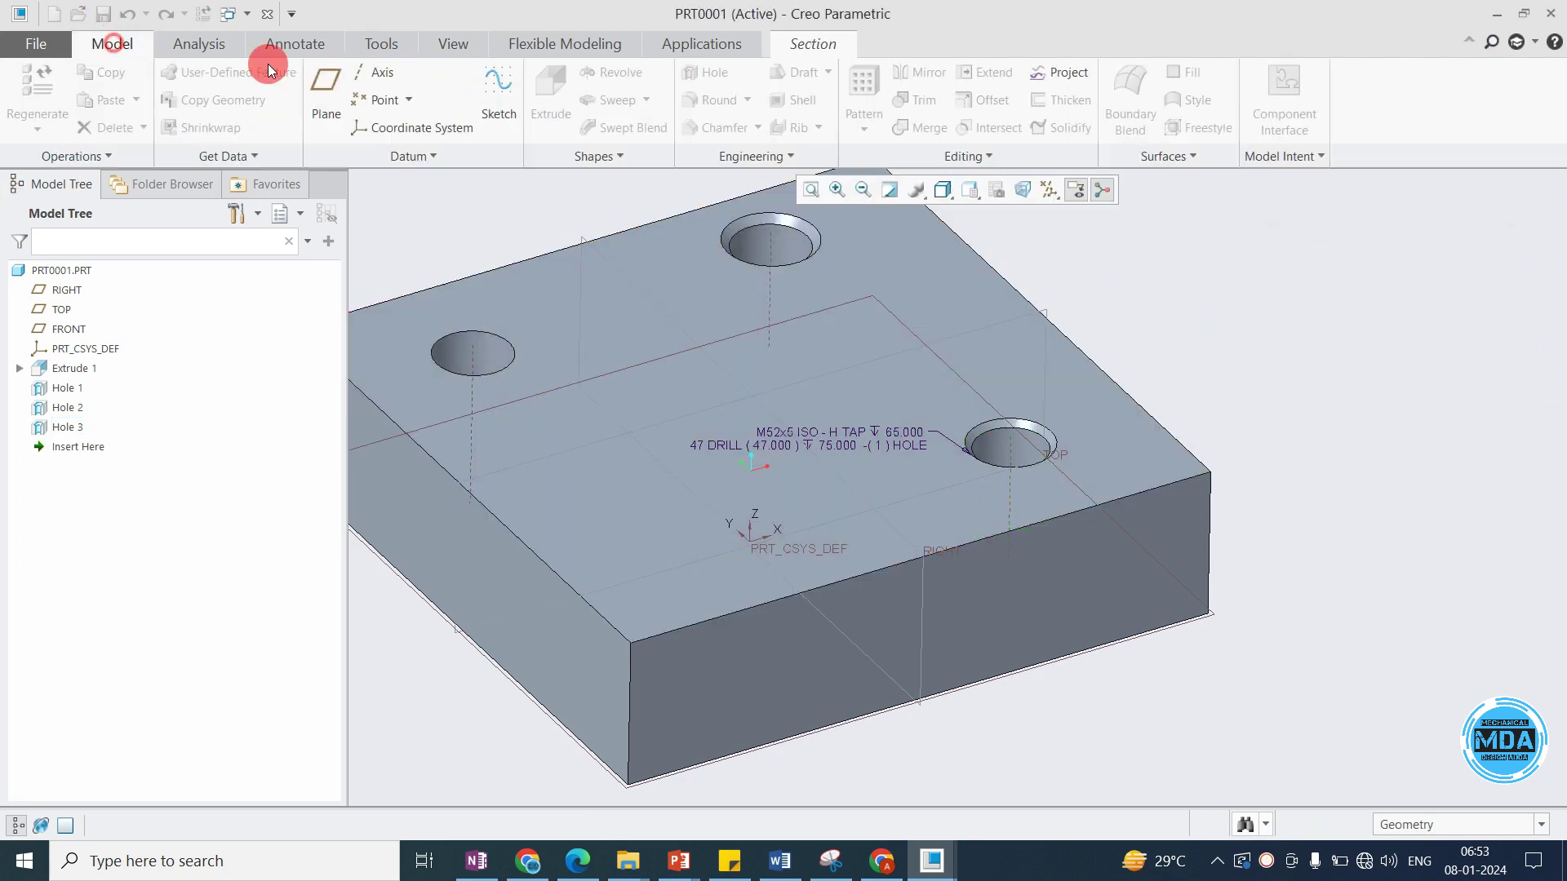
click(327, 90)
click(995, 456)
ctrl+click(1078, 559)
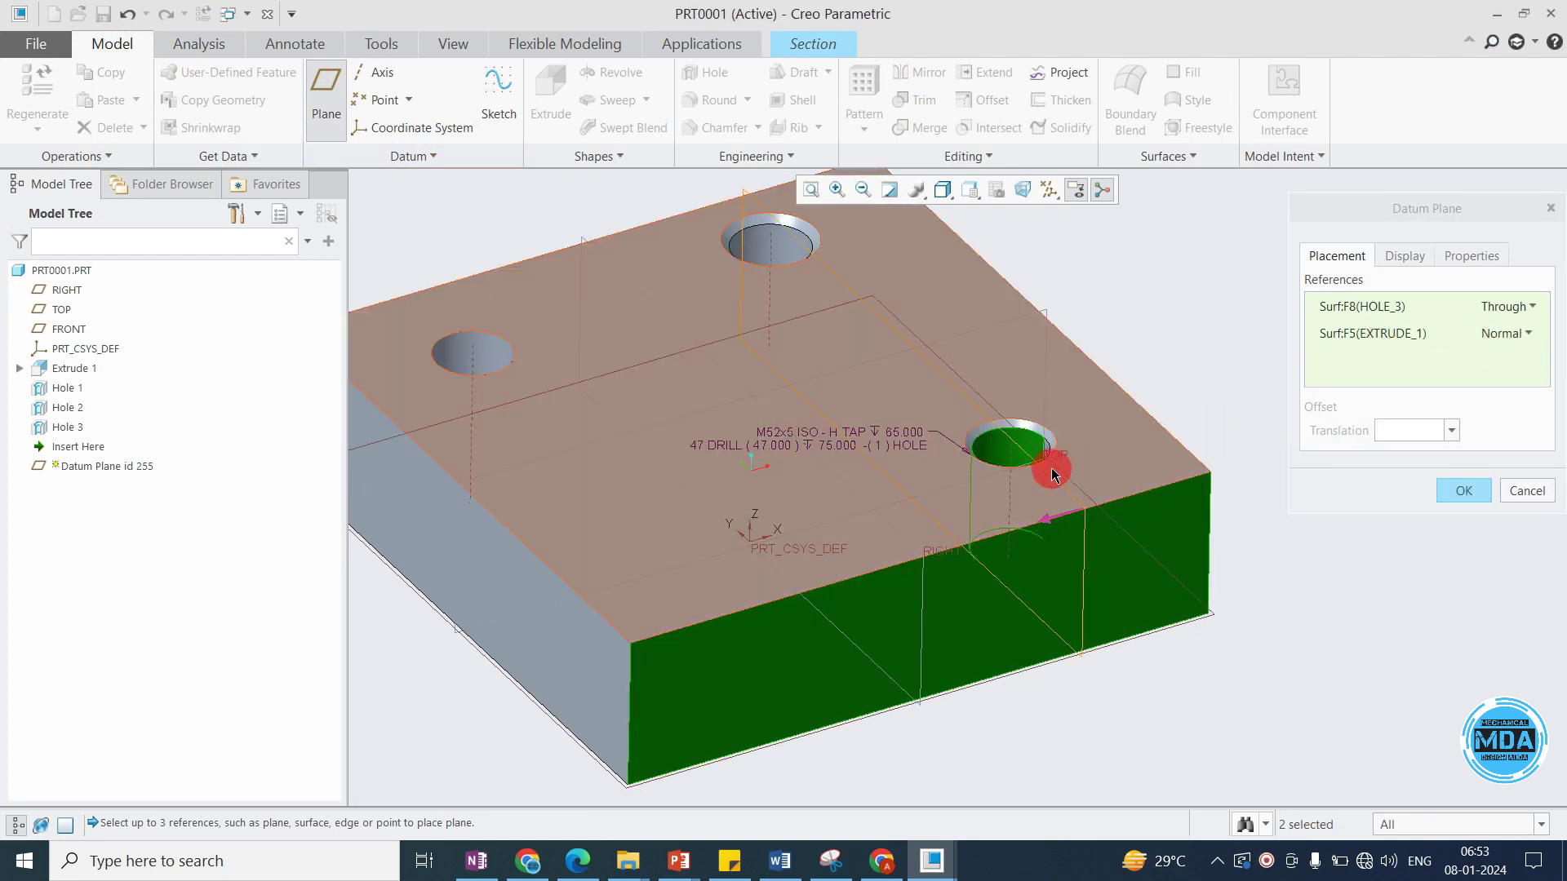
middle_click(1192, 373)
key(ctrl+d)
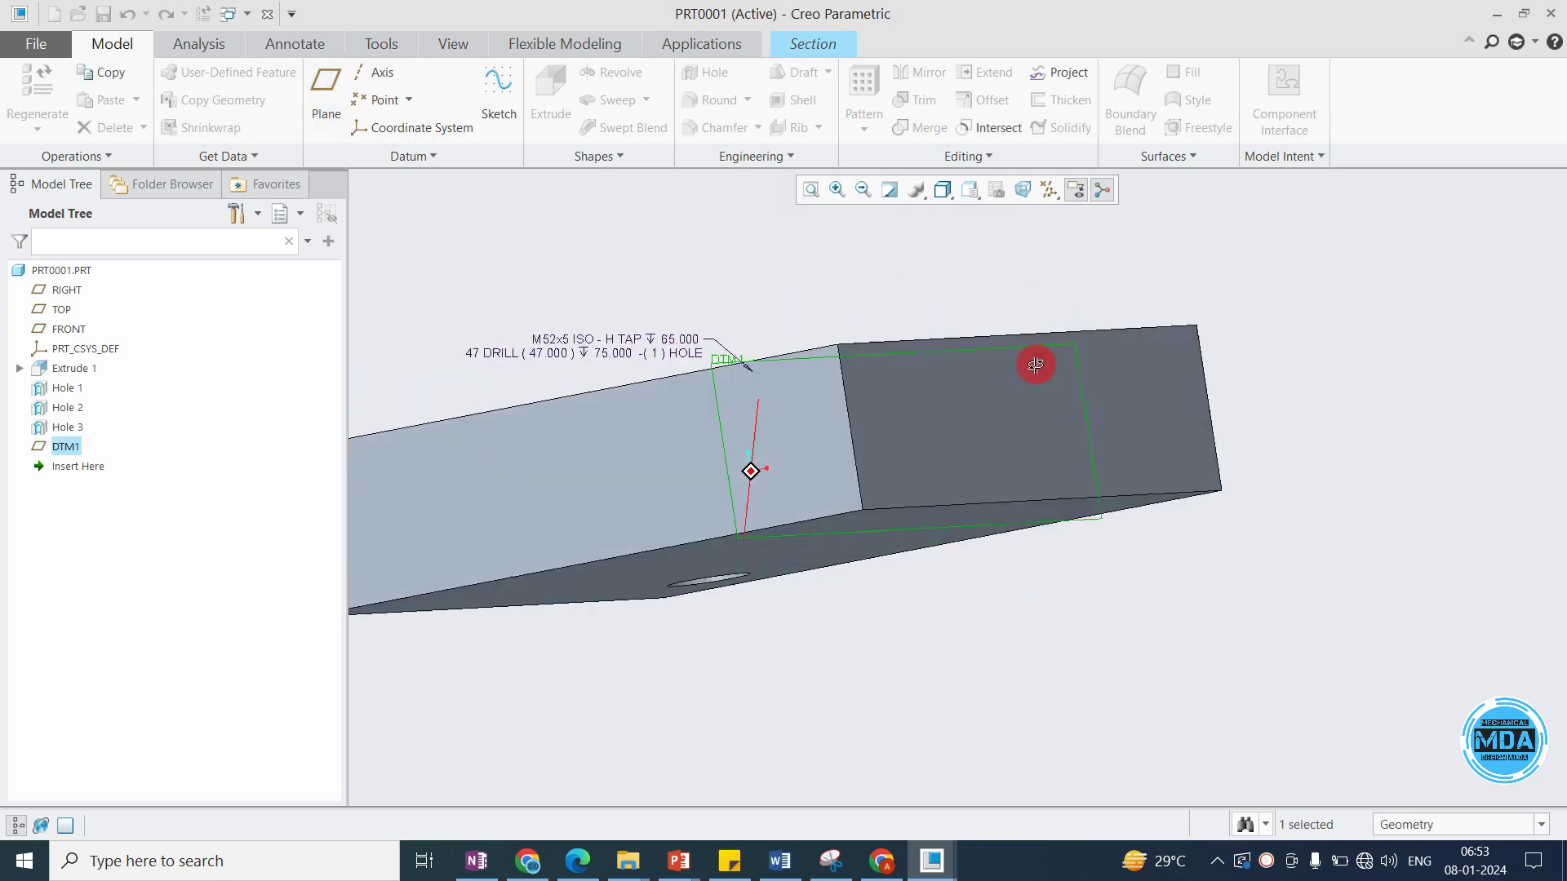
click(853, 44)
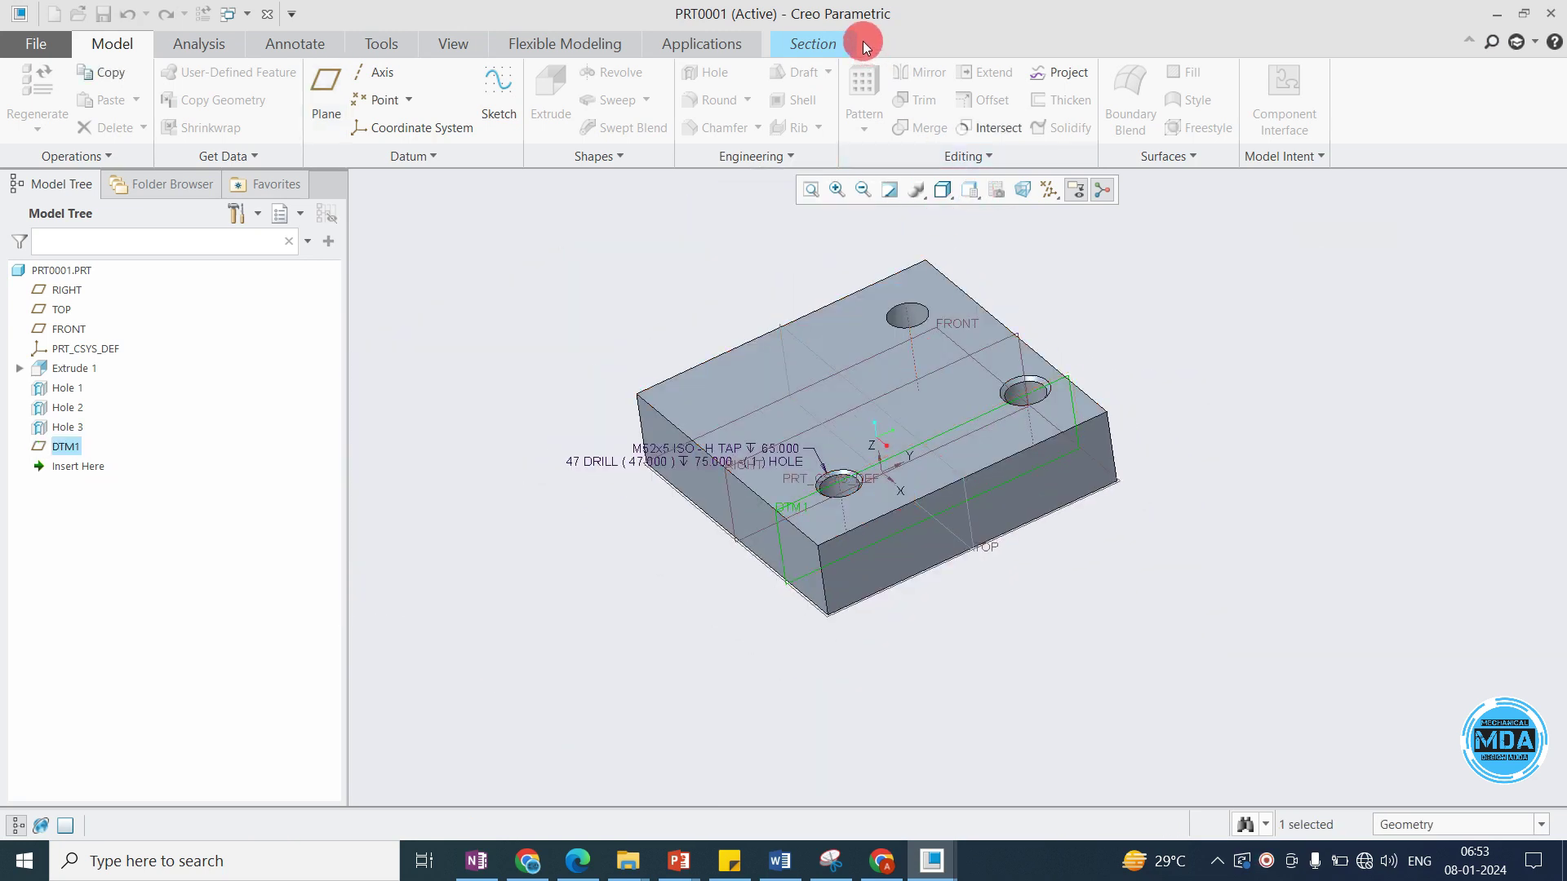
Finish the cross section through the new datum plane and inspect the sectioned M52x5 hole with Hole 3 highlighted.
middle_drag(1270, 367, 839, 625)
middle_click(824, 443)
scroll(824, 442, up, 4)
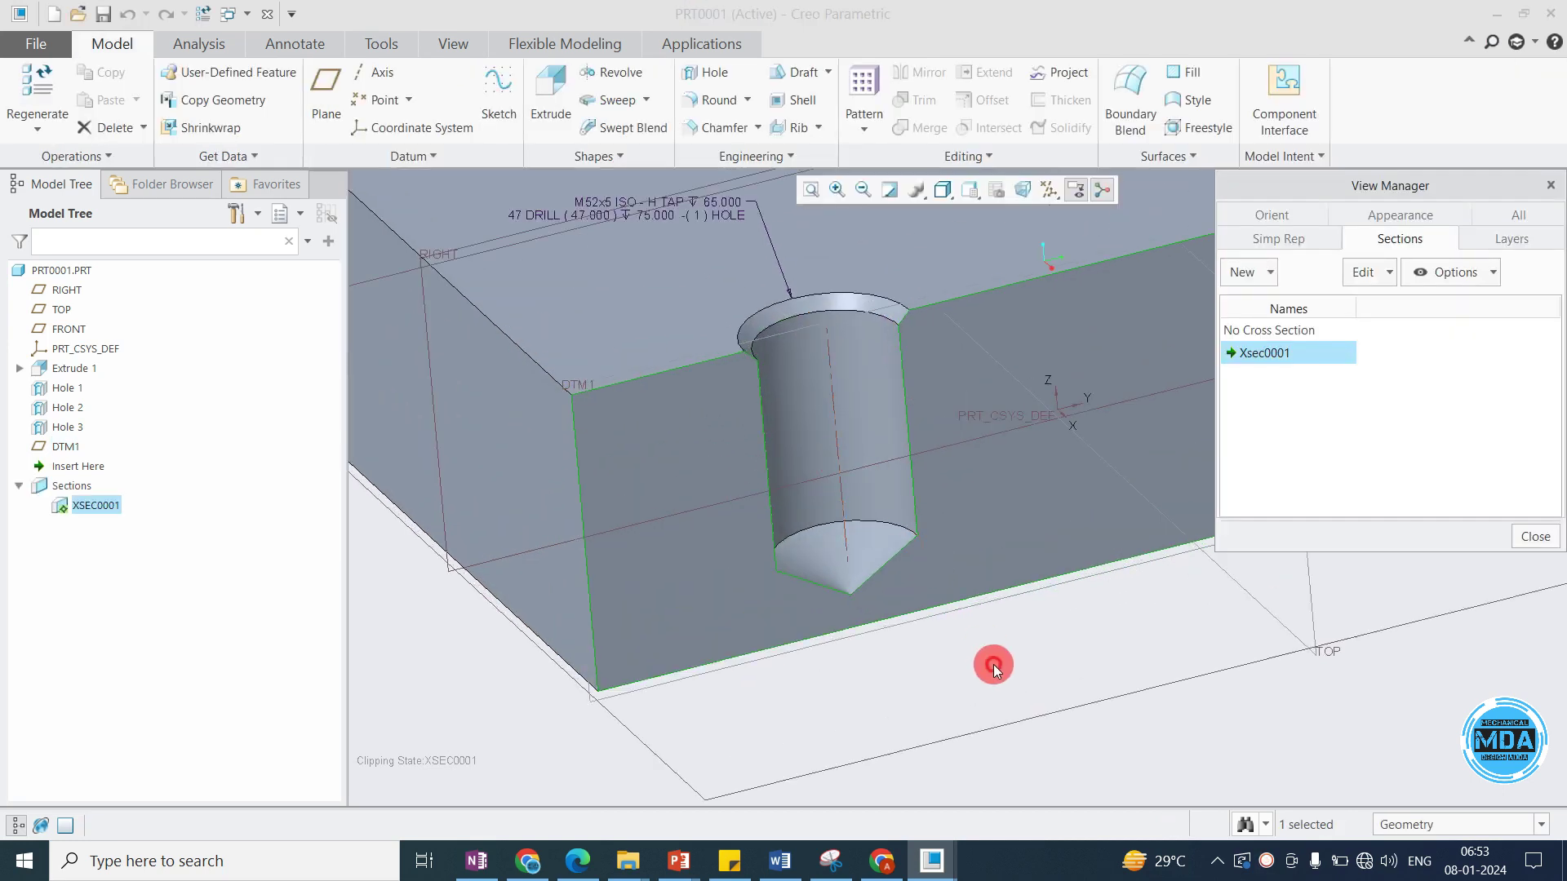
scroll(847, 523, down, 2)
mouse_move(847, 527)
middle_down()
mouse_move(856, 465)
mouse_move(847, 497)
middle_up()
click(65, 427)
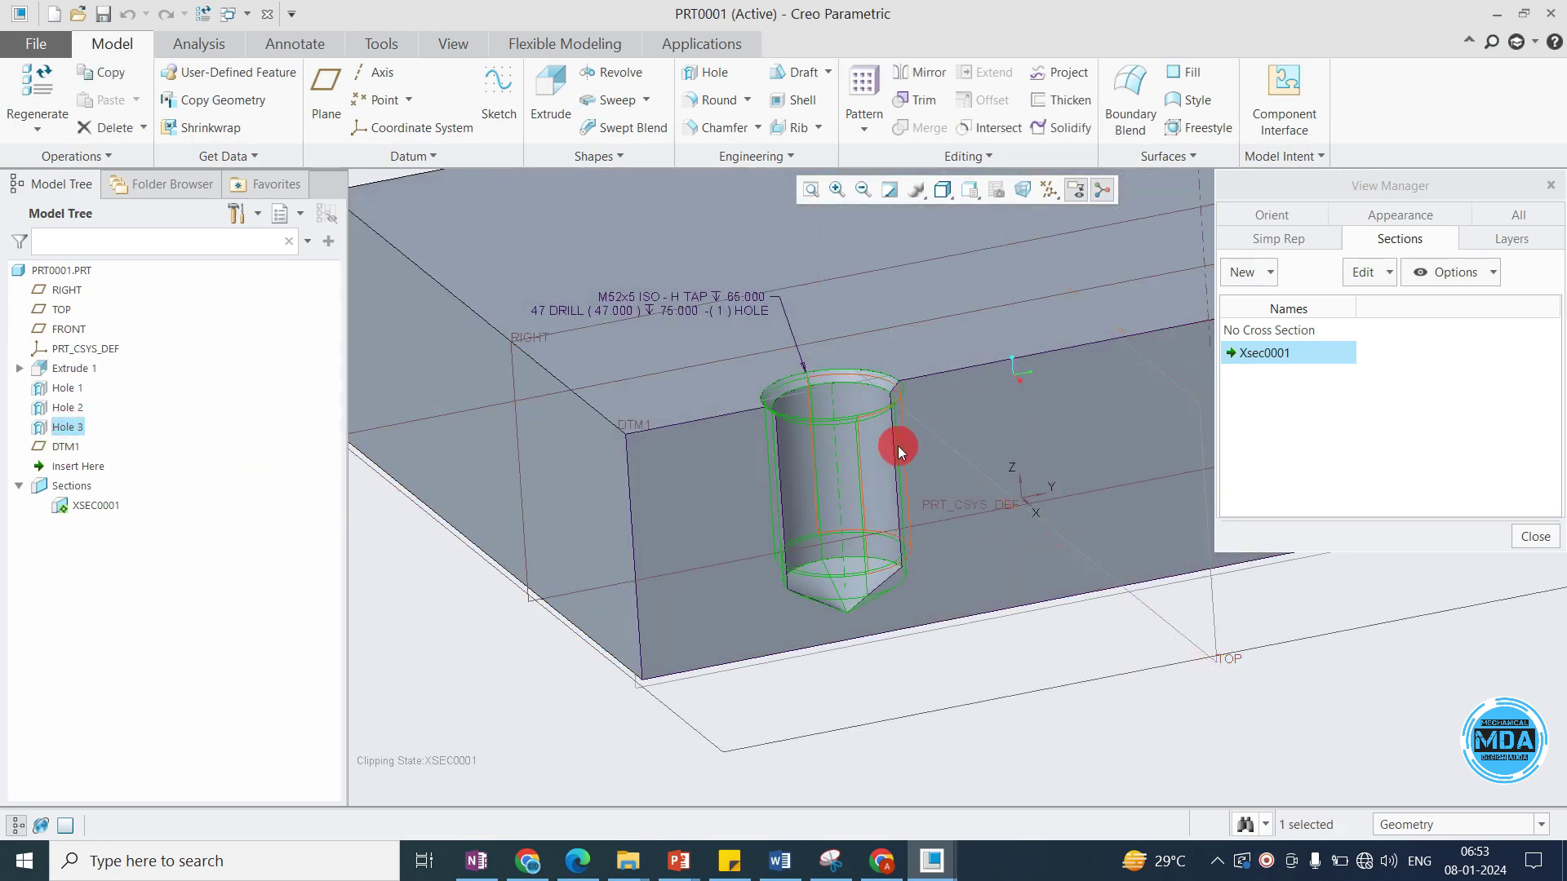
scroll(902, 560, up, 2)
scroll(829, 532, down, 4)
middle_drag(829, 532, 983, 509)
Restore the uncut block by activating No Cross Section.
double_click(1270, 330)
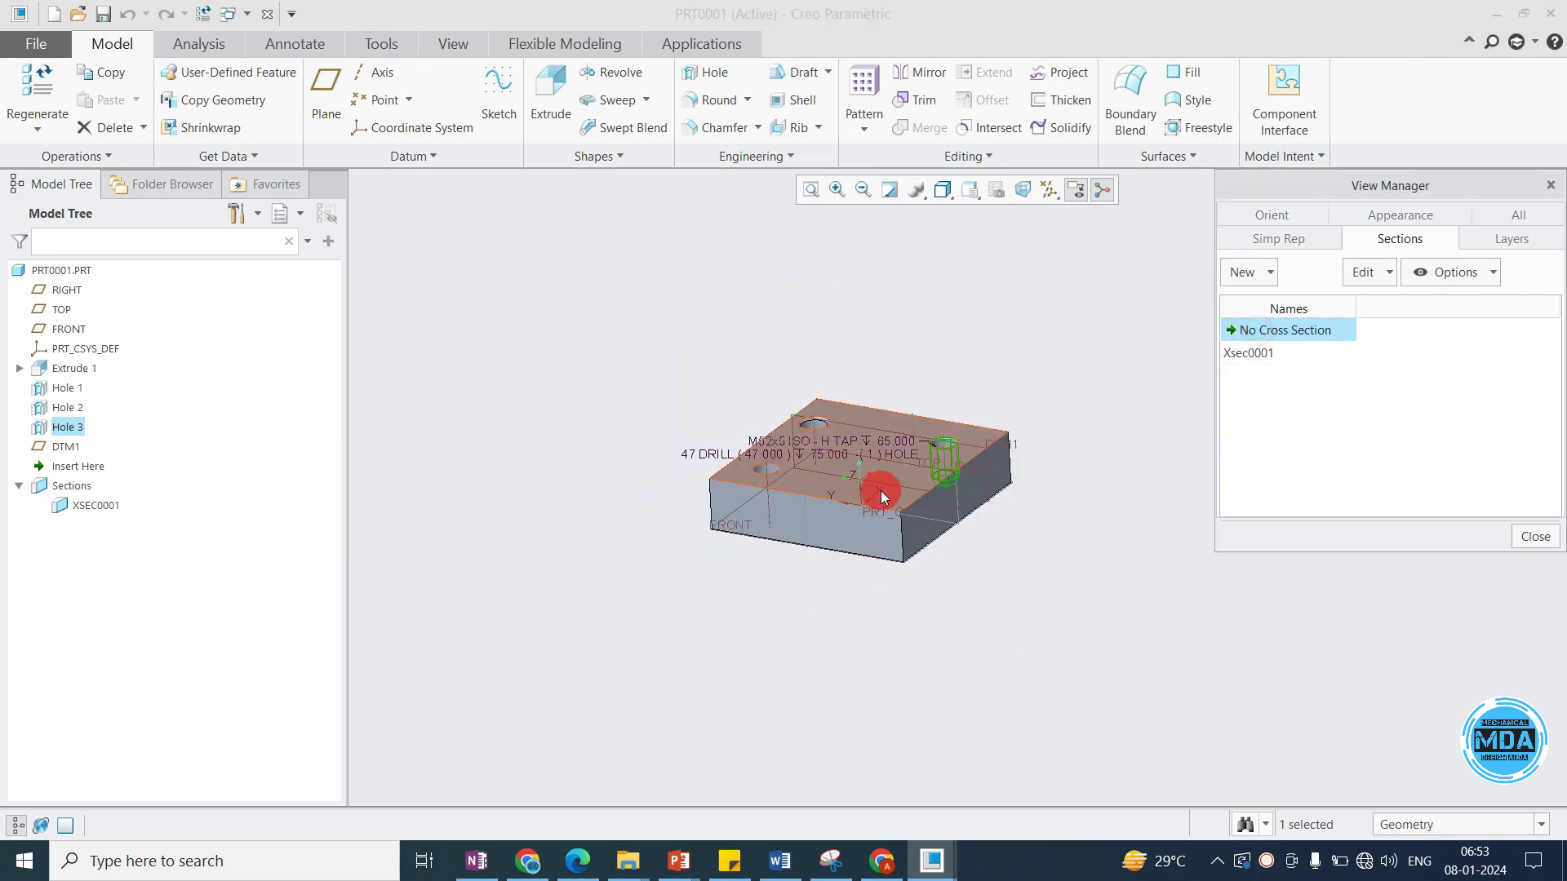
click(1010, 570)
scroll(811, 438, down, 2)
scroll(1003, 244, up, 2)
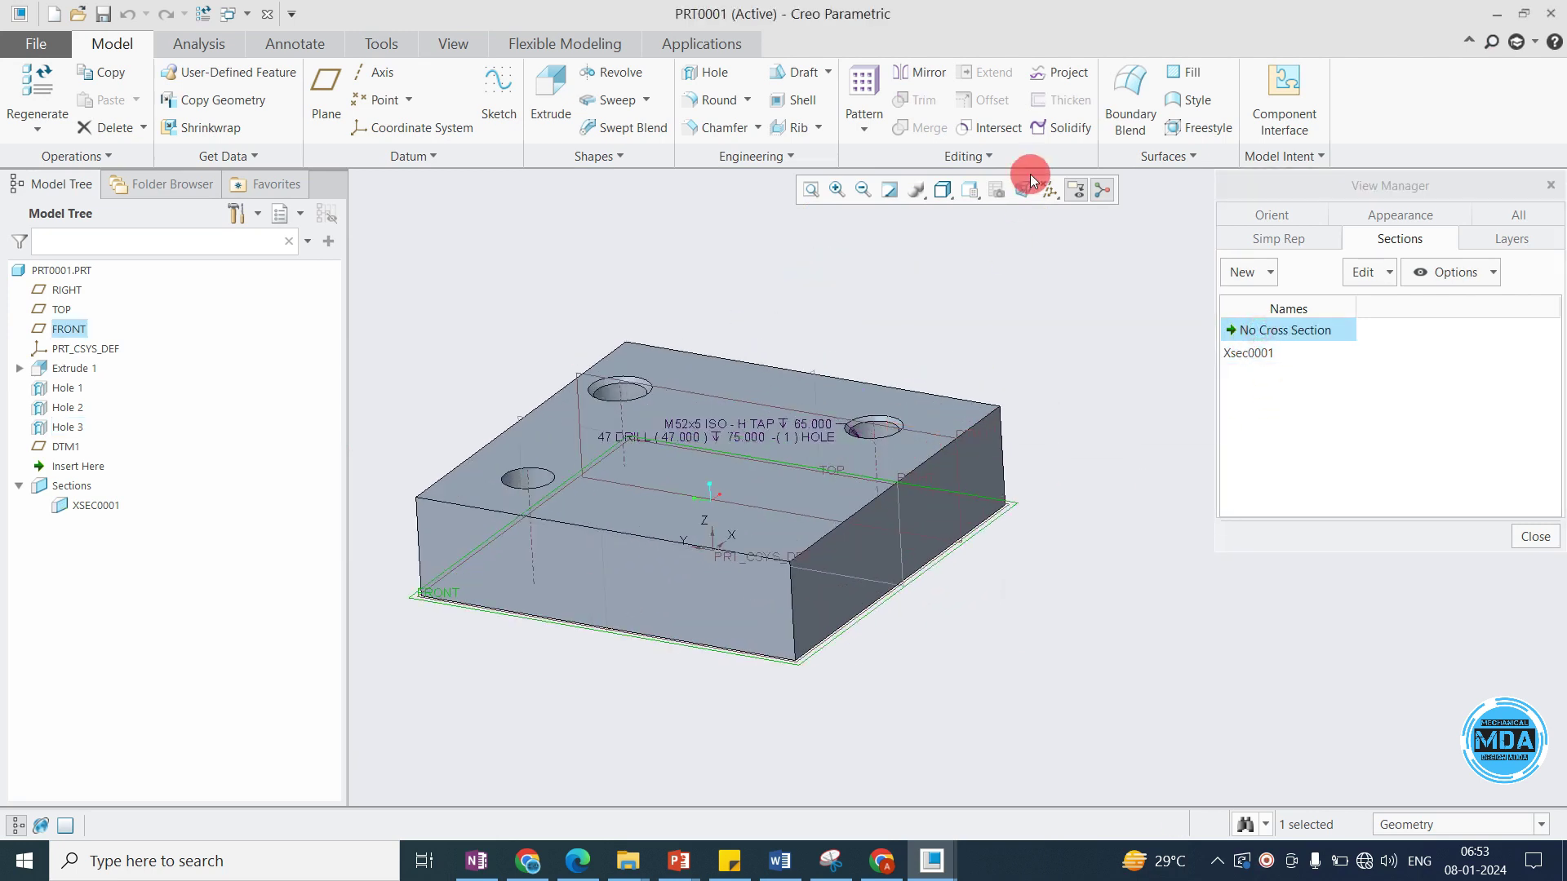
Turn off the annotation display and close the view manager.
click(1075, 193)
click(1033, 367)
middle_drag(951, 518, 937, 511)
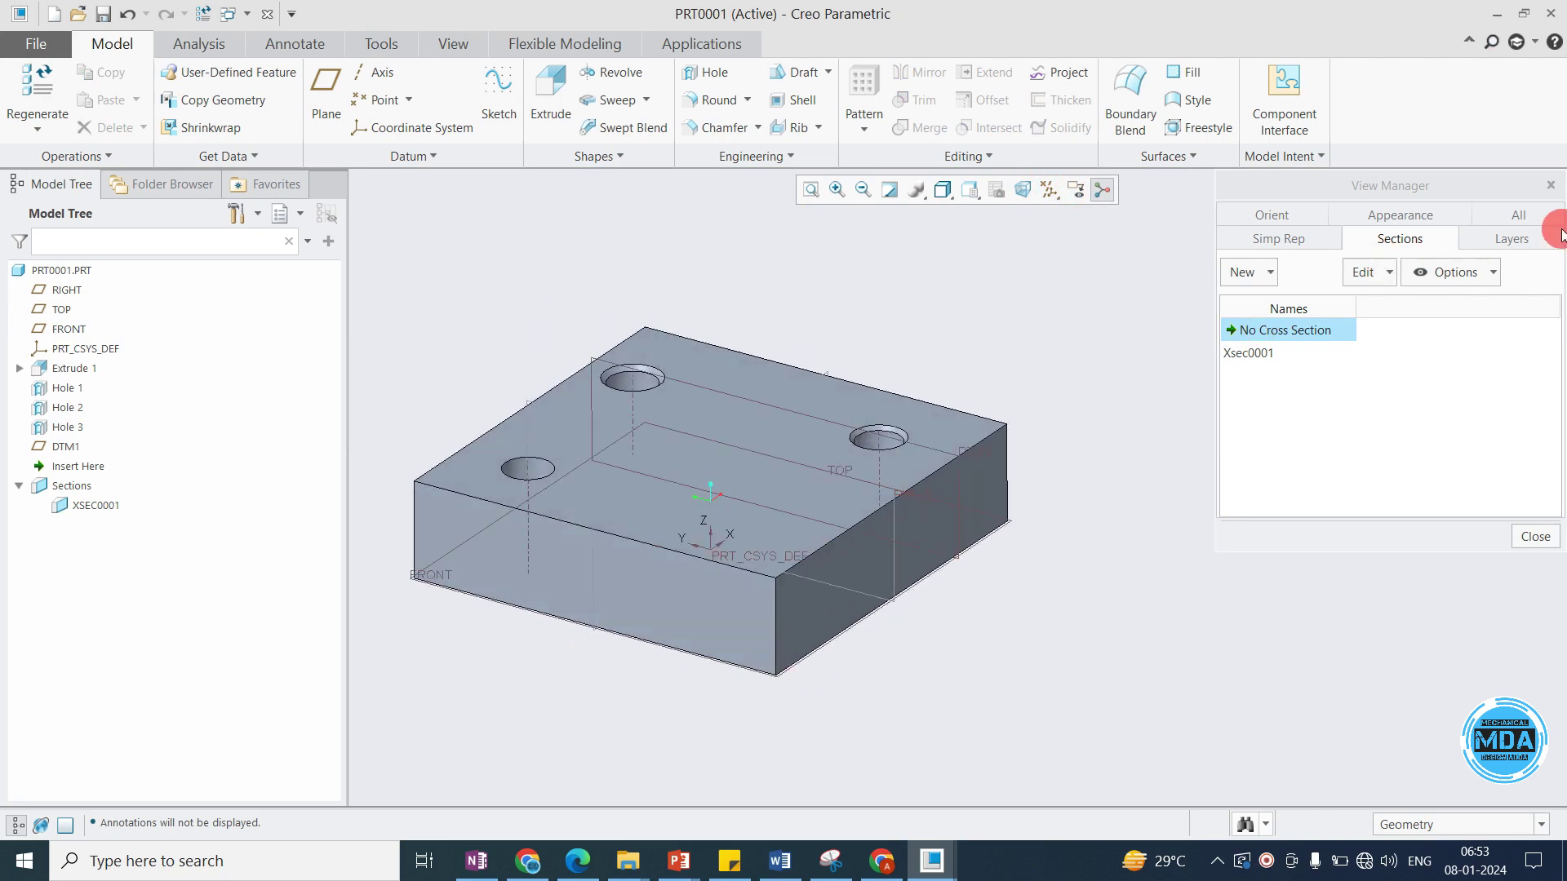
click(1551, 185)
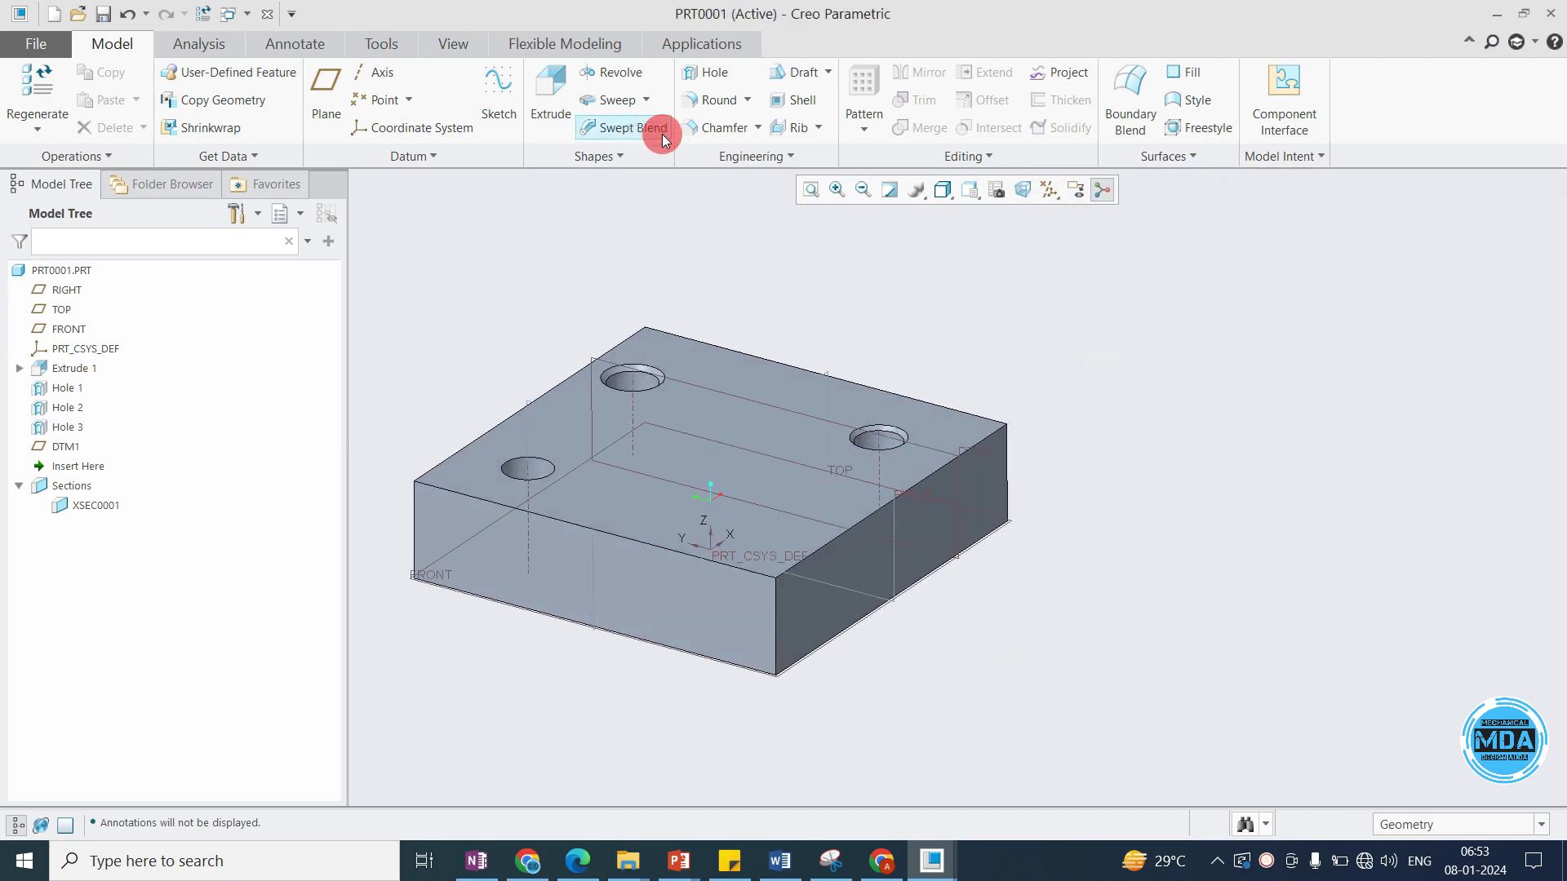
click(90, 463)
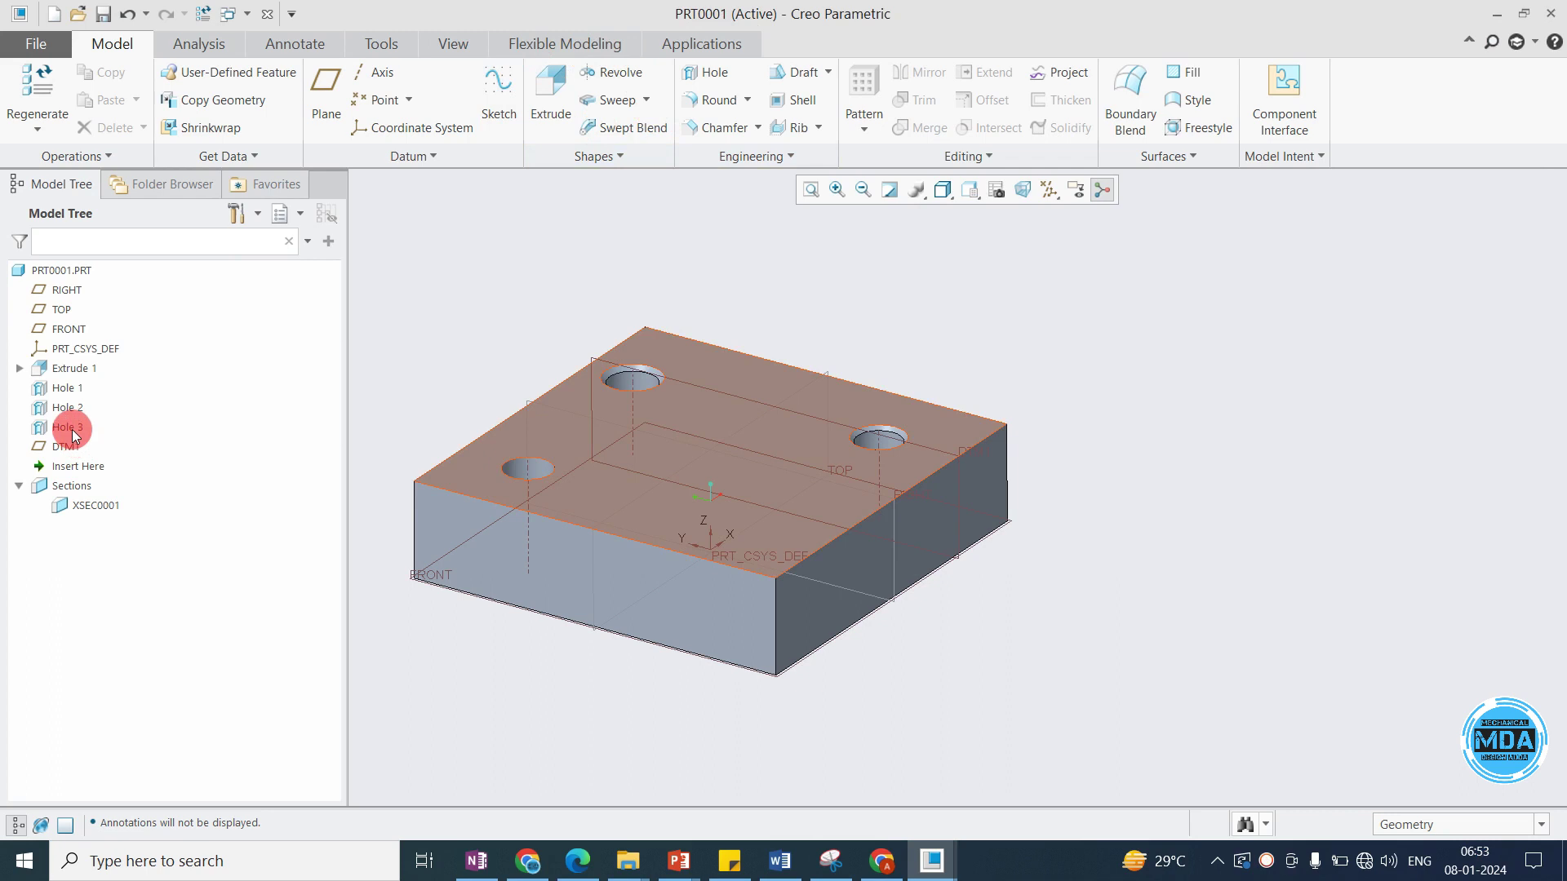
click(987, 381)
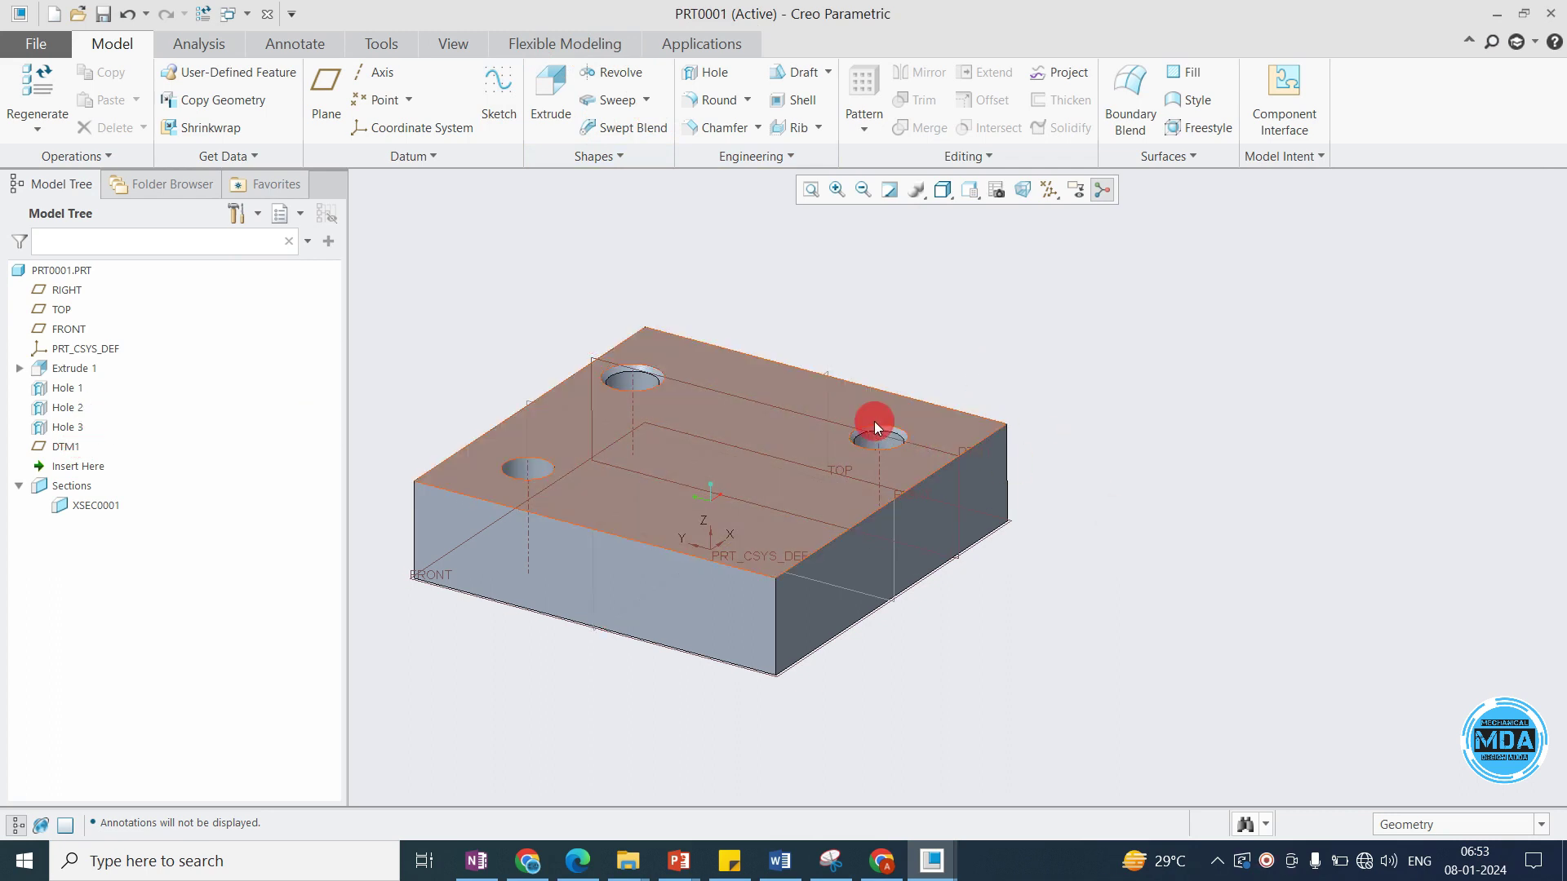
Redefine the tapped hole, Hole 3, adding a counterbore and removing the countersink from its shape.
click(813, 194)
mouse_move(895, 448)
middle_down()
mouse_move(847, 413)
mouse_move(829, 472)
mouse_move(864, 512)
middle_up()
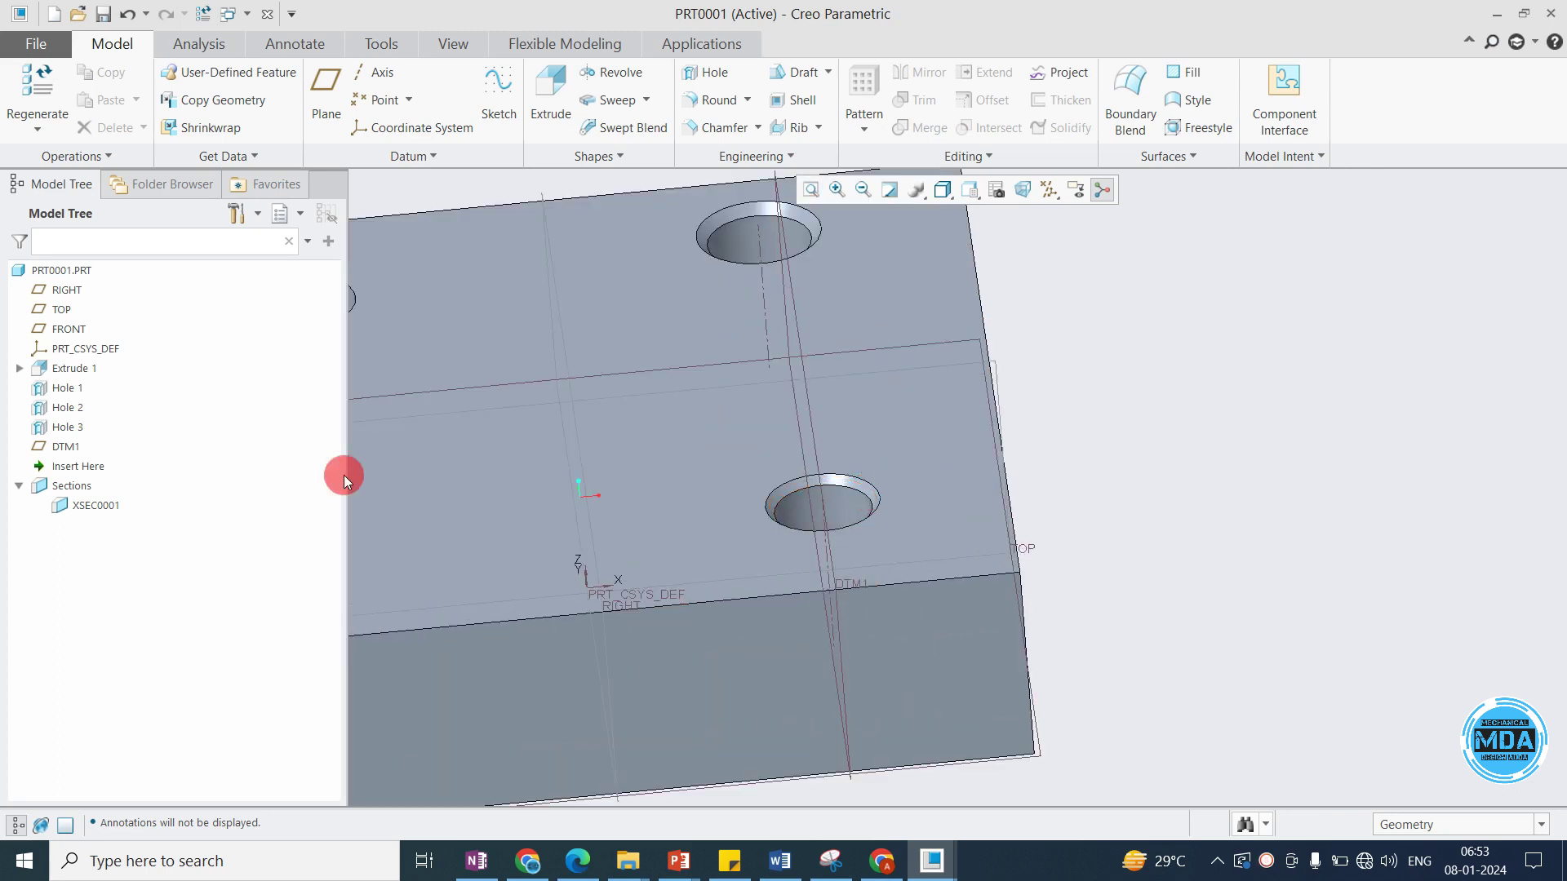
click(62, 427)
click(79, 351)
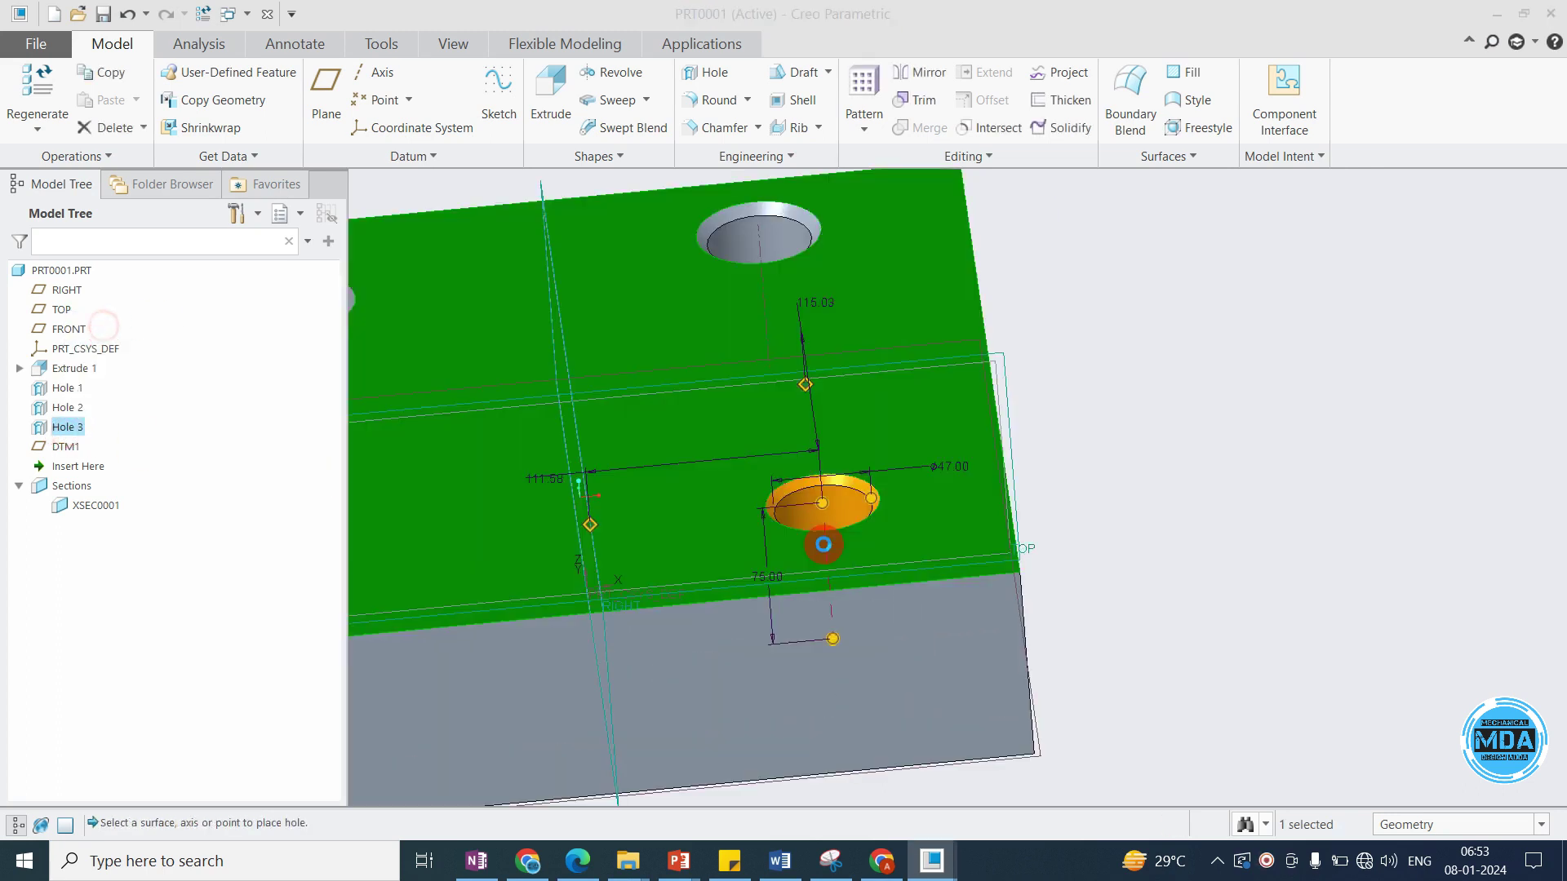
scroll(869, 465, down, 3)
middle_drag(908, 506, 930, 501)
scroll(1061, 474, up, 3)
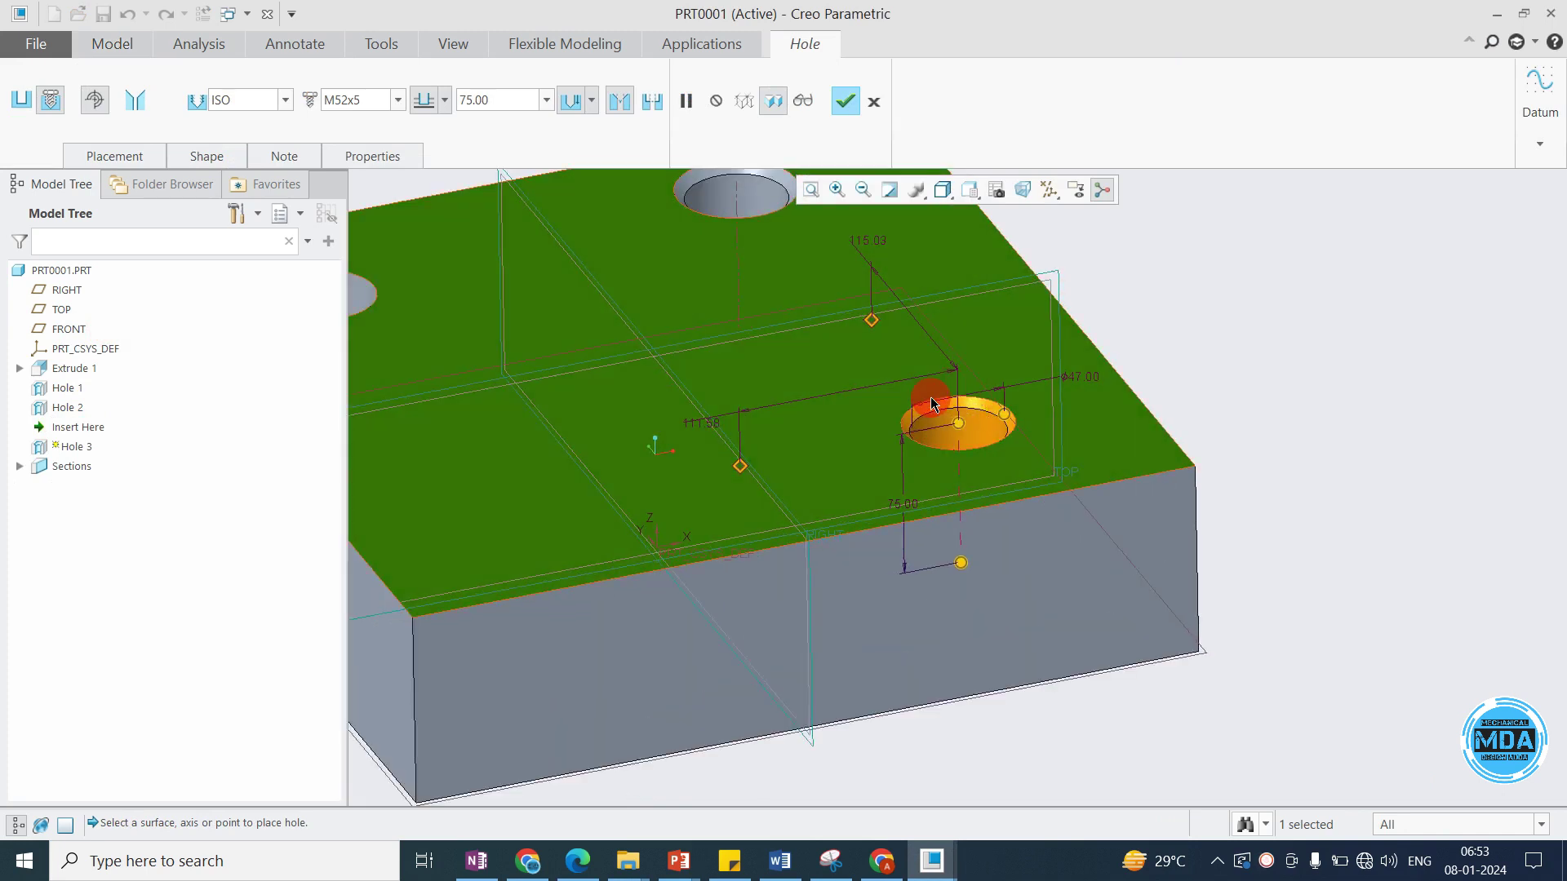
scroll(1062, 477, down, 3)
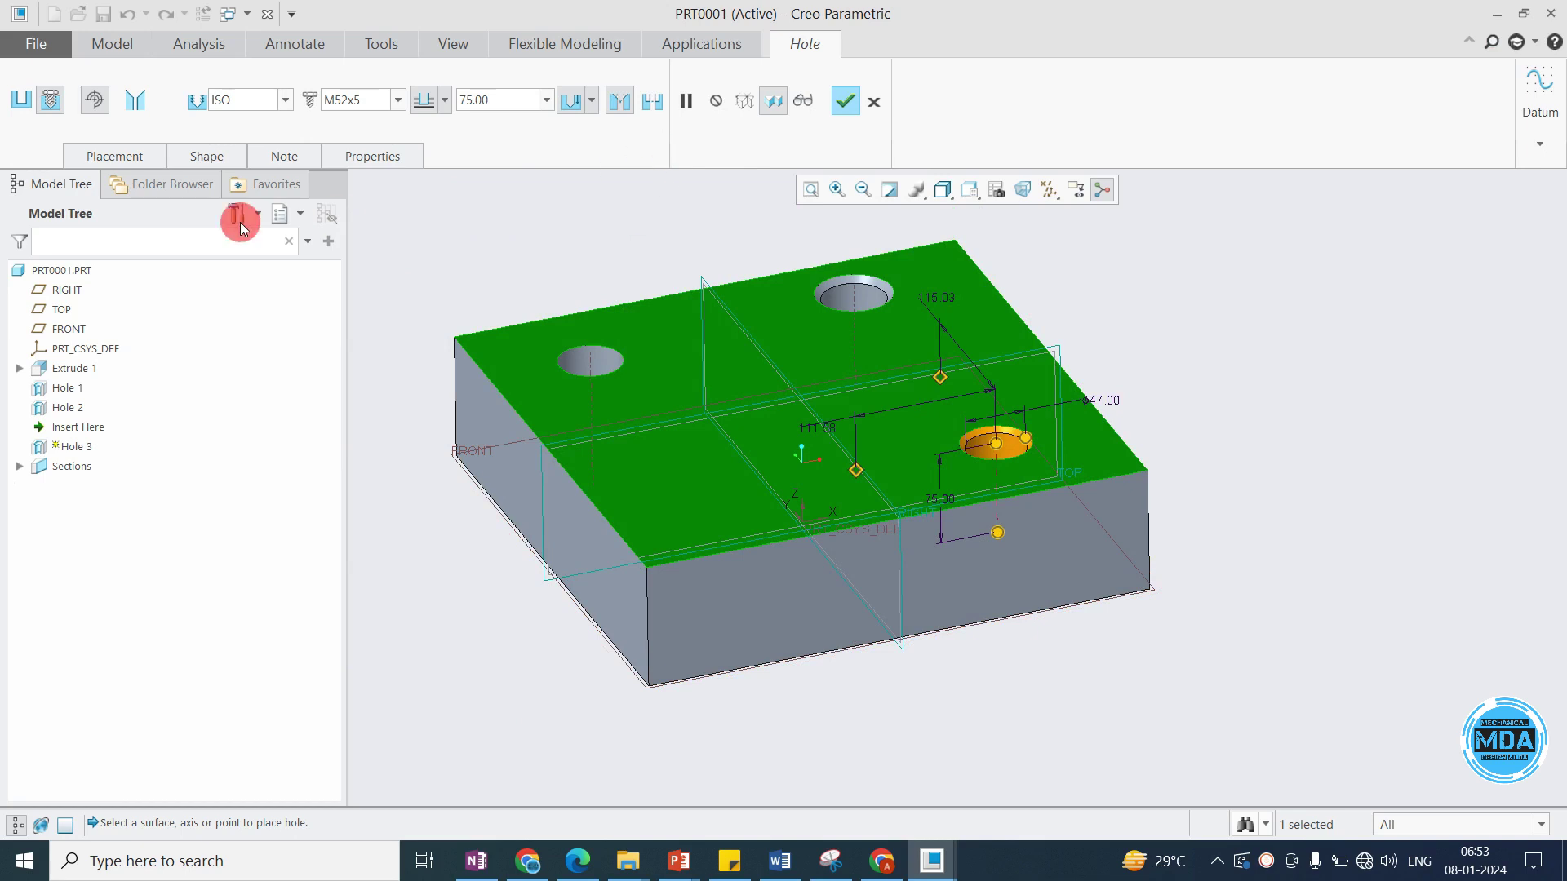
click(653, 106)
scroll(1034, 448, up, 2)
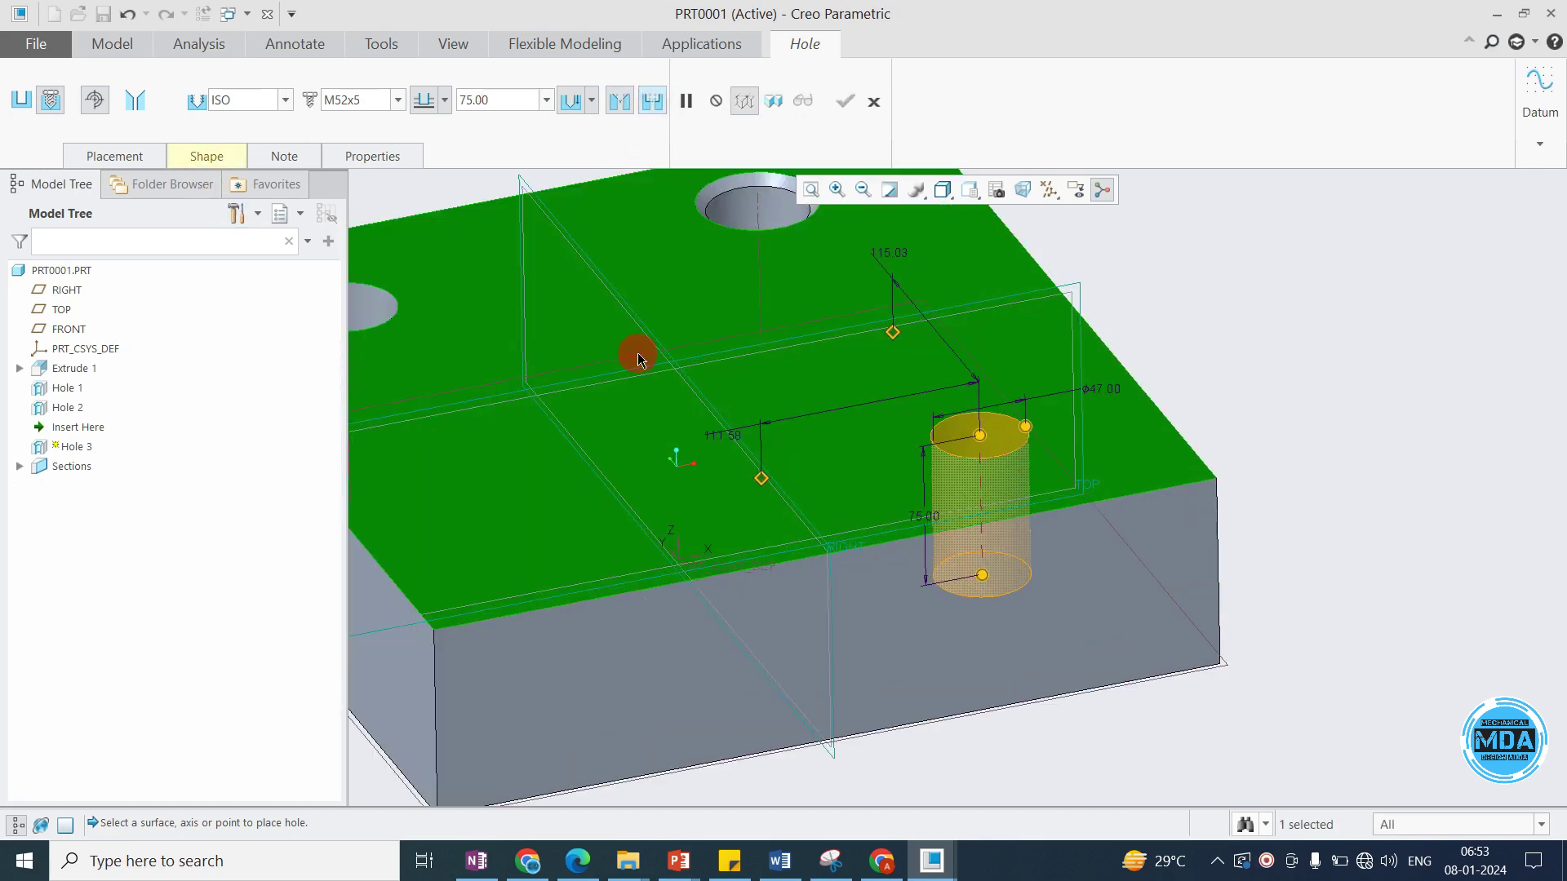
click(225, 155)
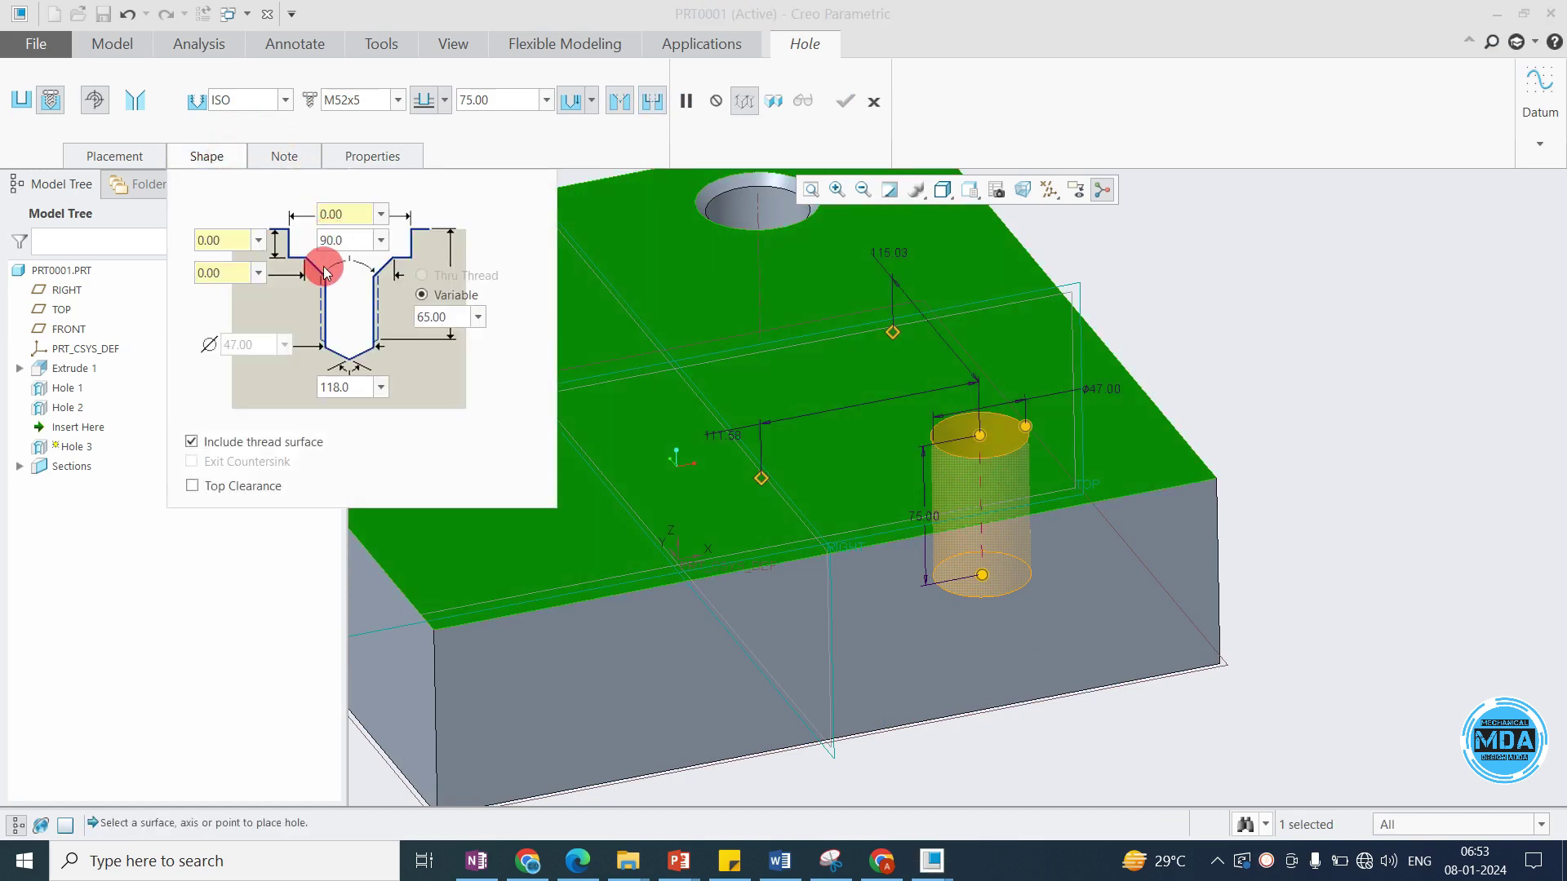
click(619, 100)
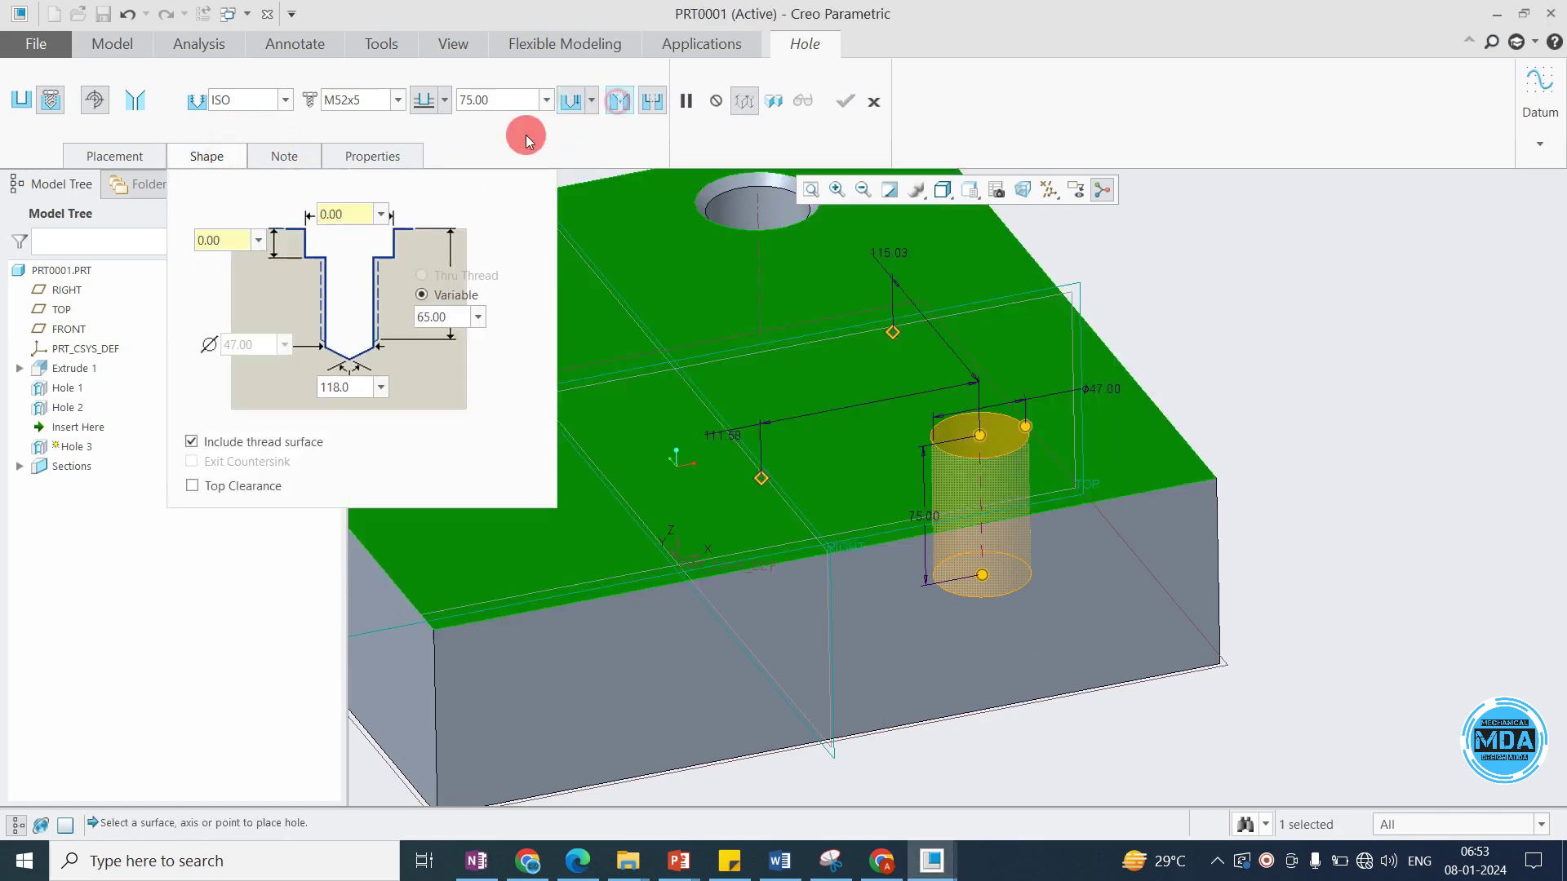
Set both the counterbore's depth and its diameter to 55.
click(238, 240)
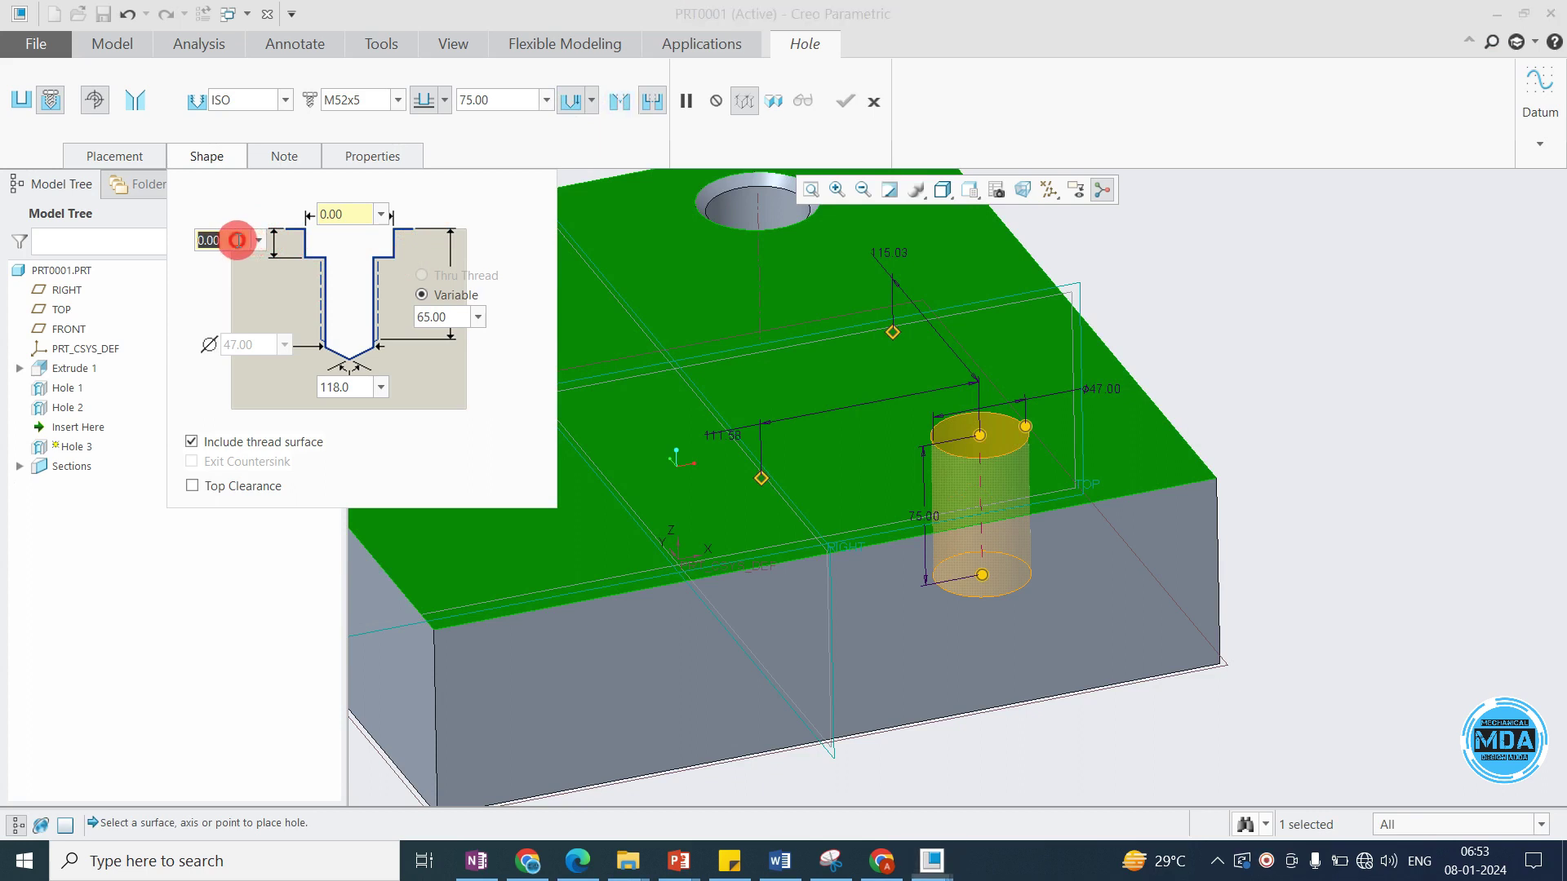
text(65)
key(Return)
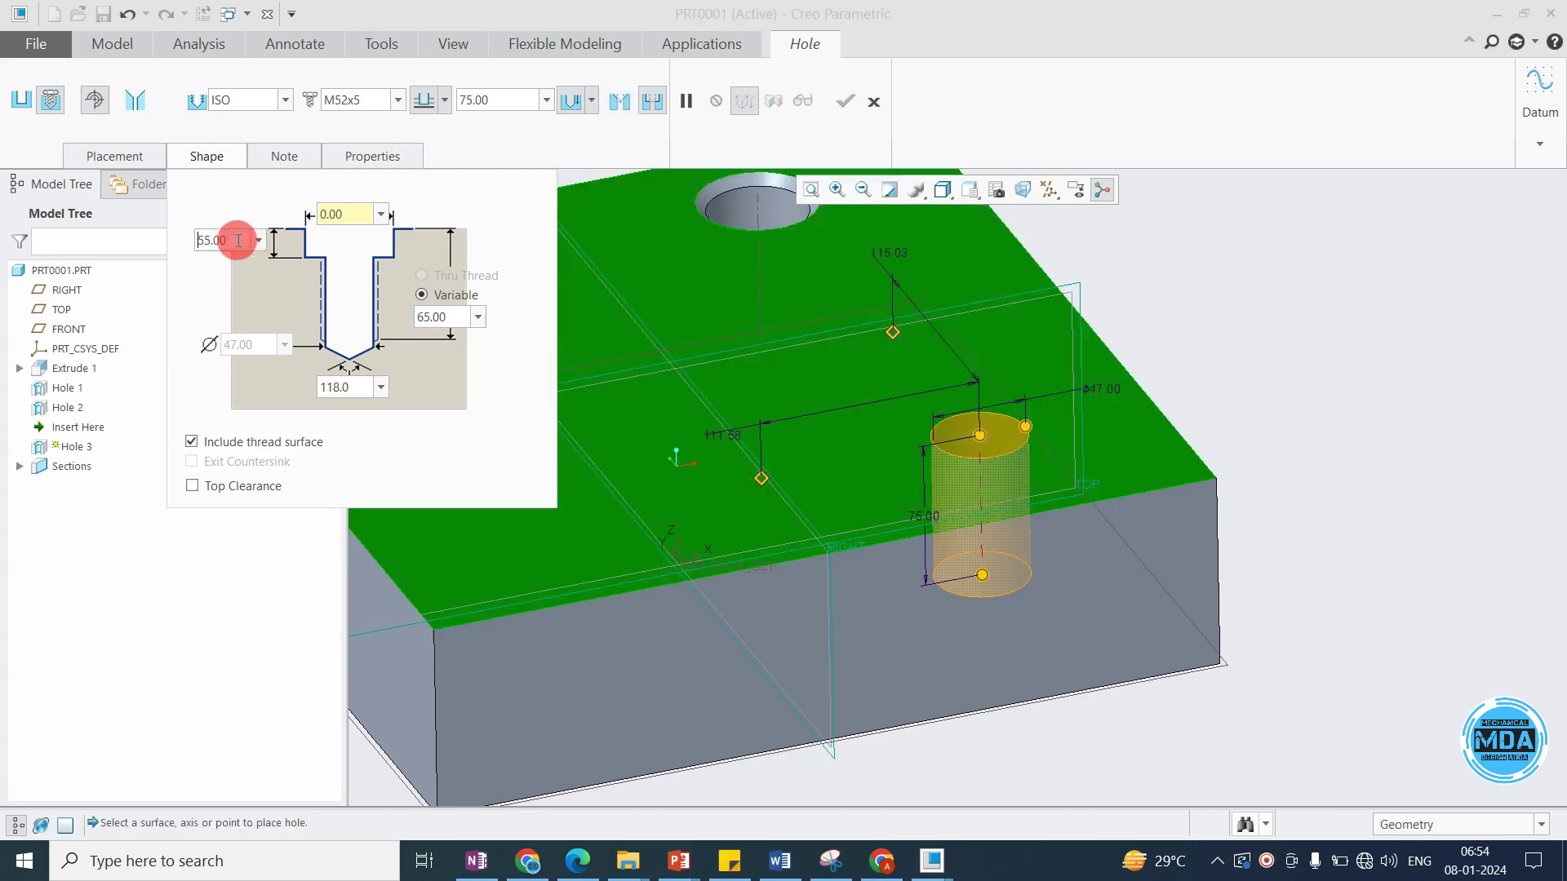
click(333, 214)
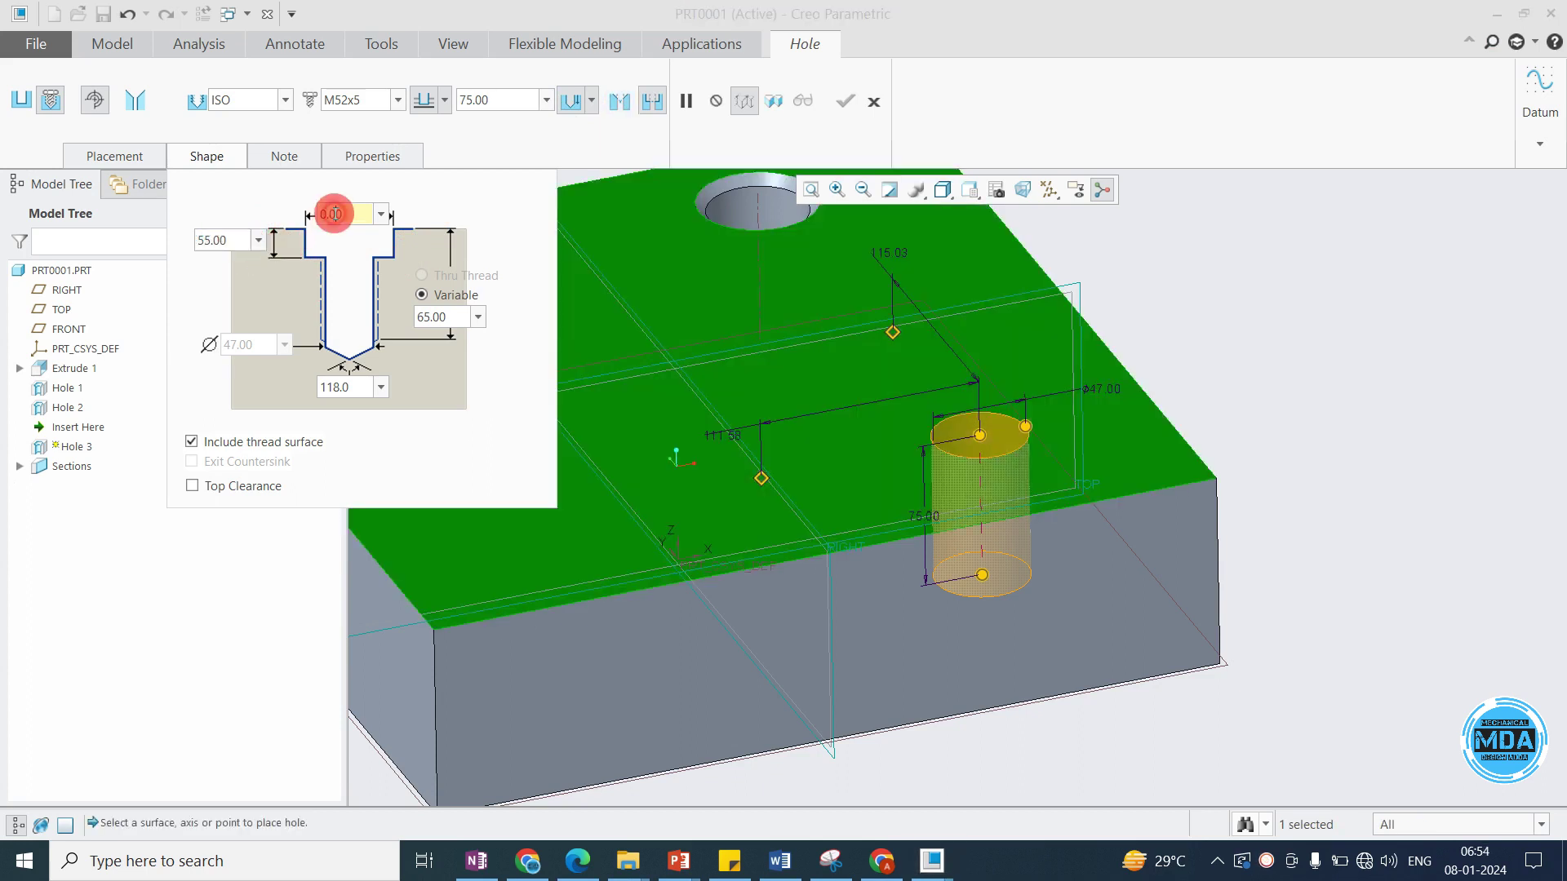
text(5)
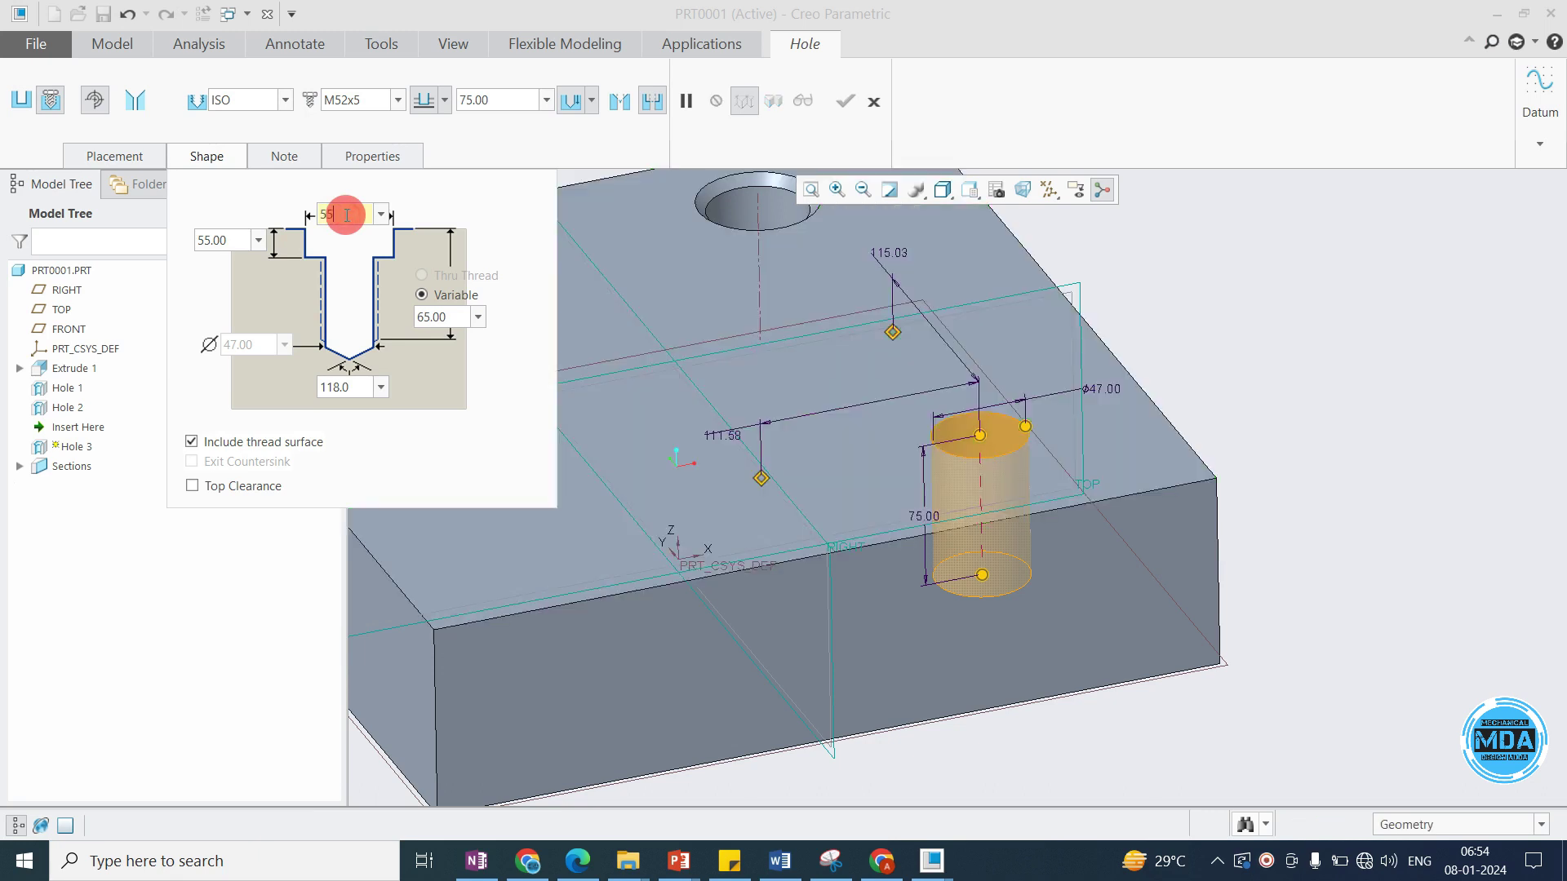
text(5)
key(Return)
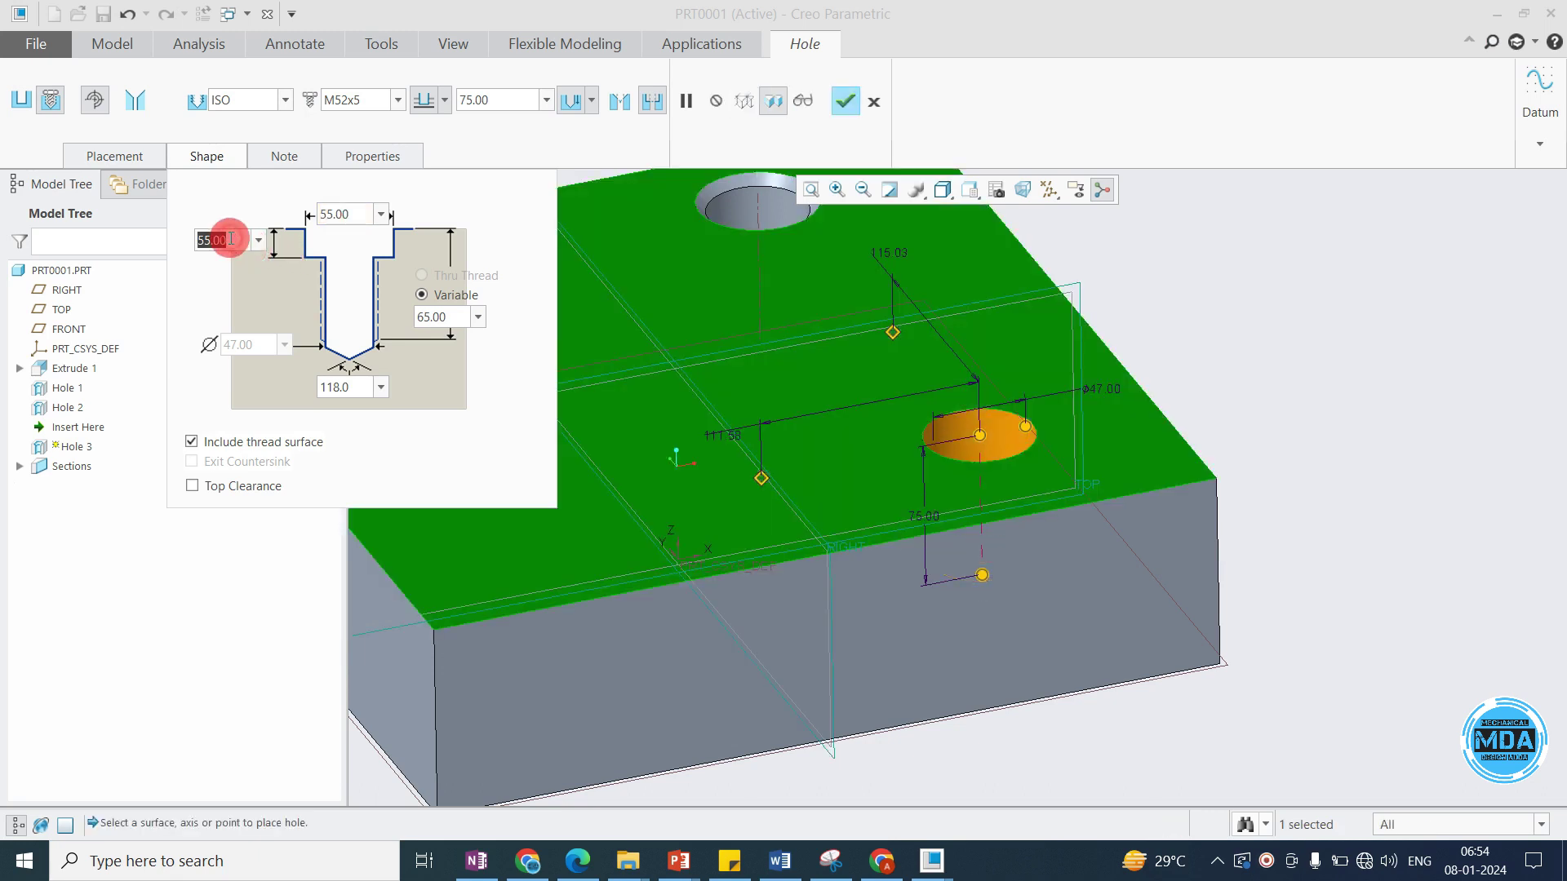
Set the counterbore's depth to 20, try a diameter of 65, and enlarge it to 75.
text(1)
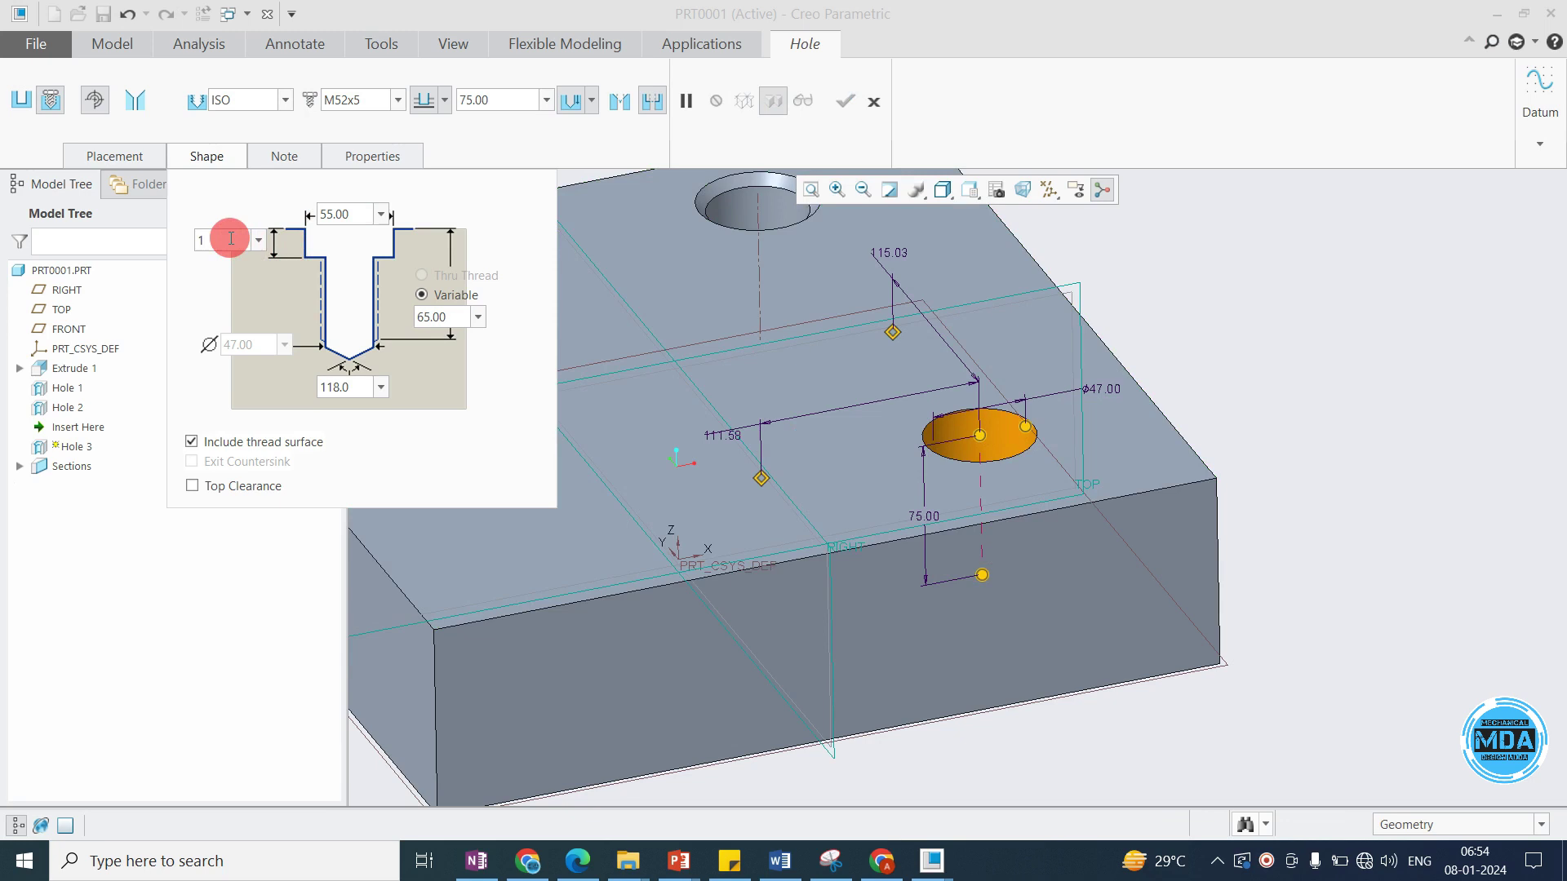
text(8.0)
key(Return)
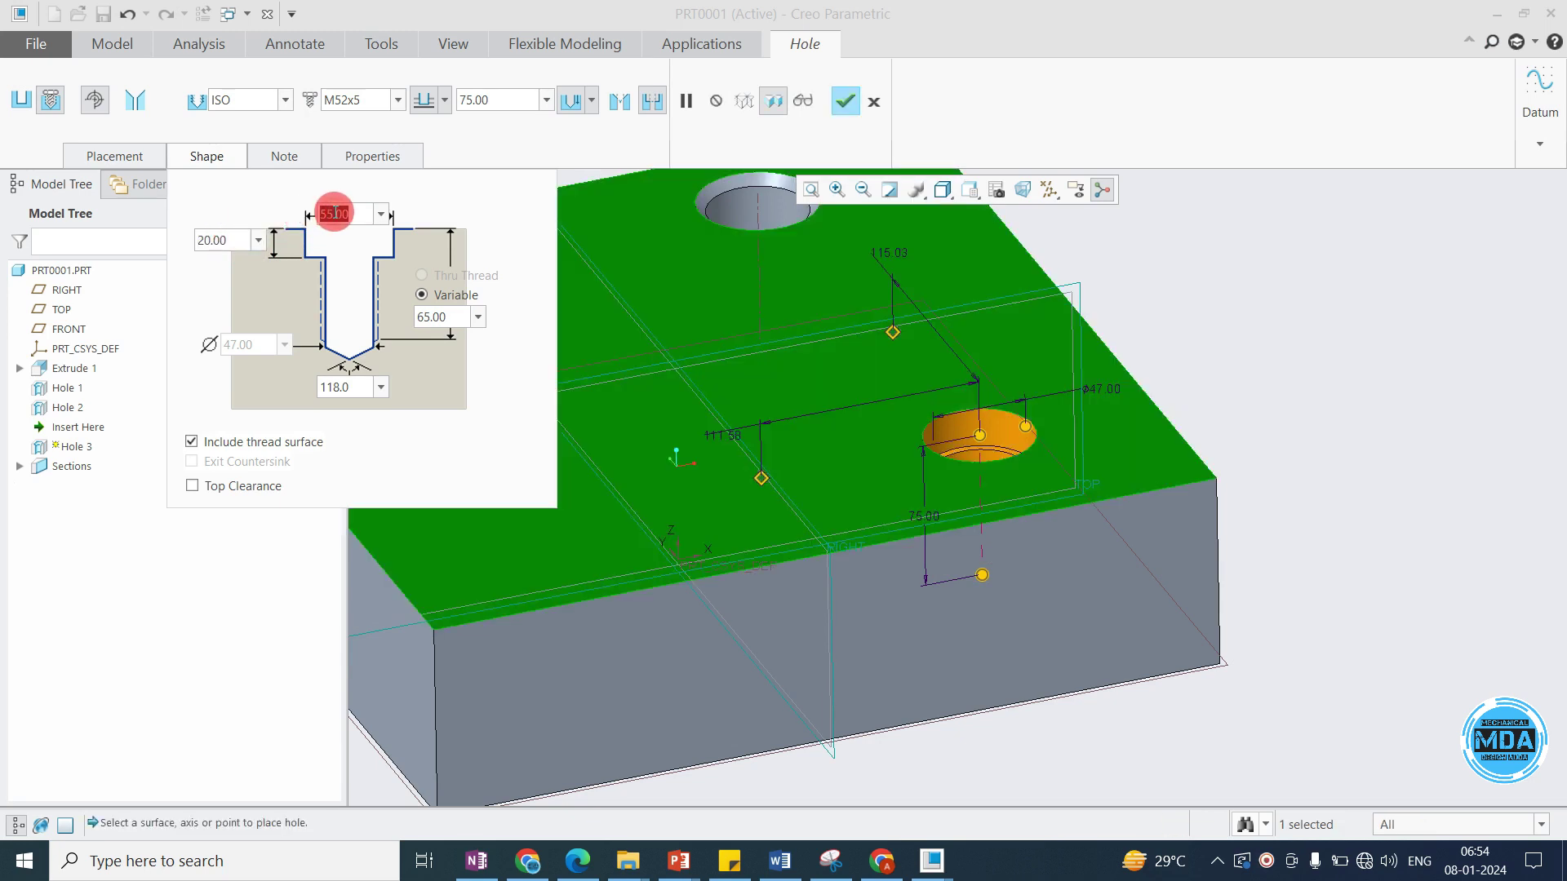
text(65)
key(Return)
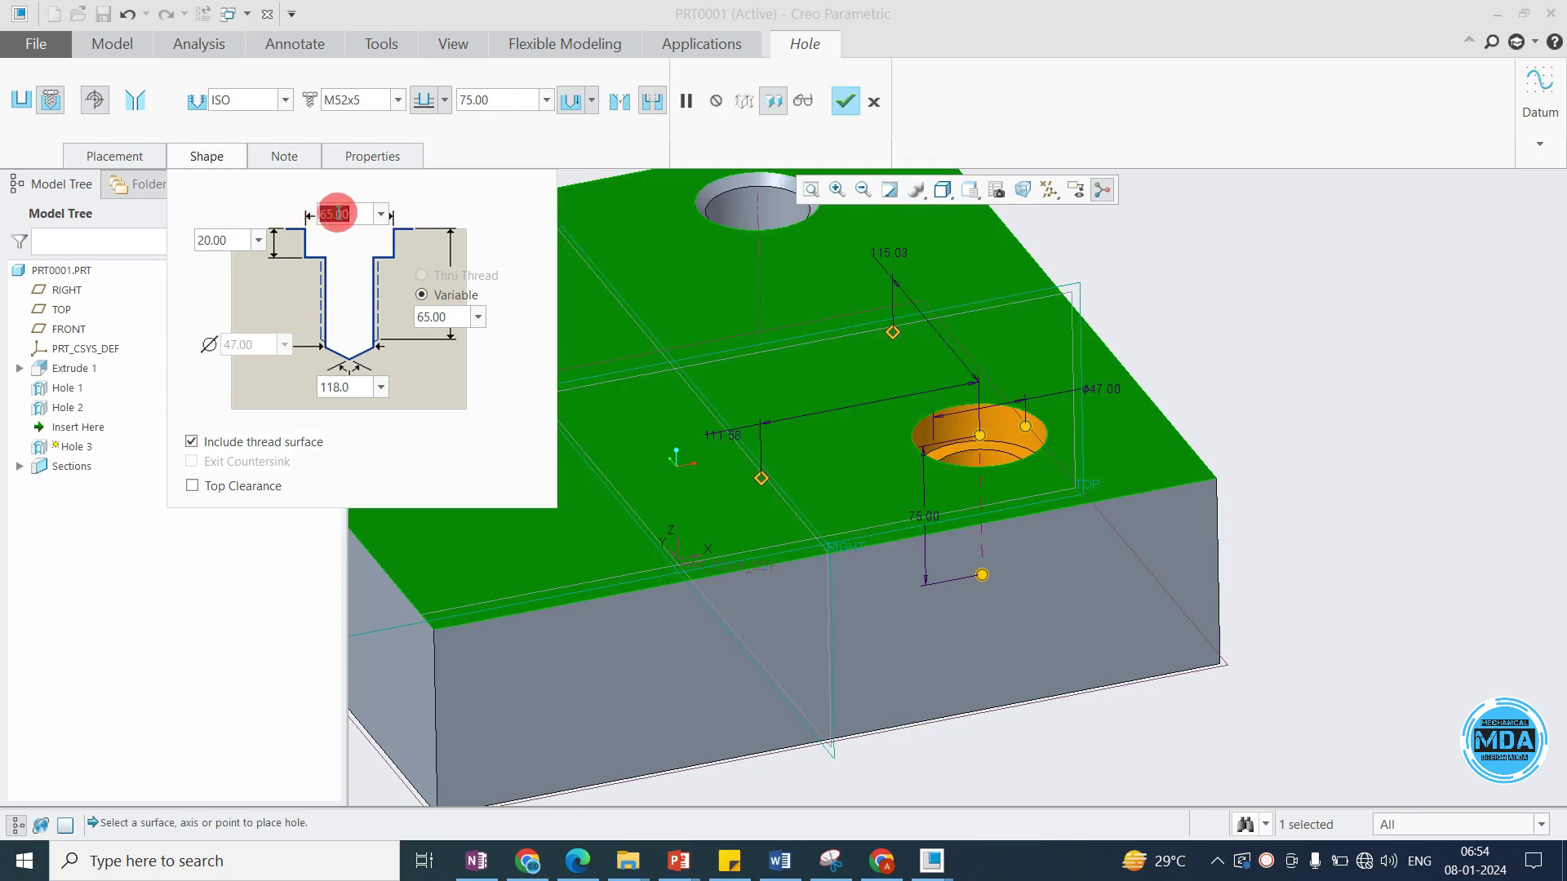
text(75)
key(Return)
scroll(1009, 471, up, 3)
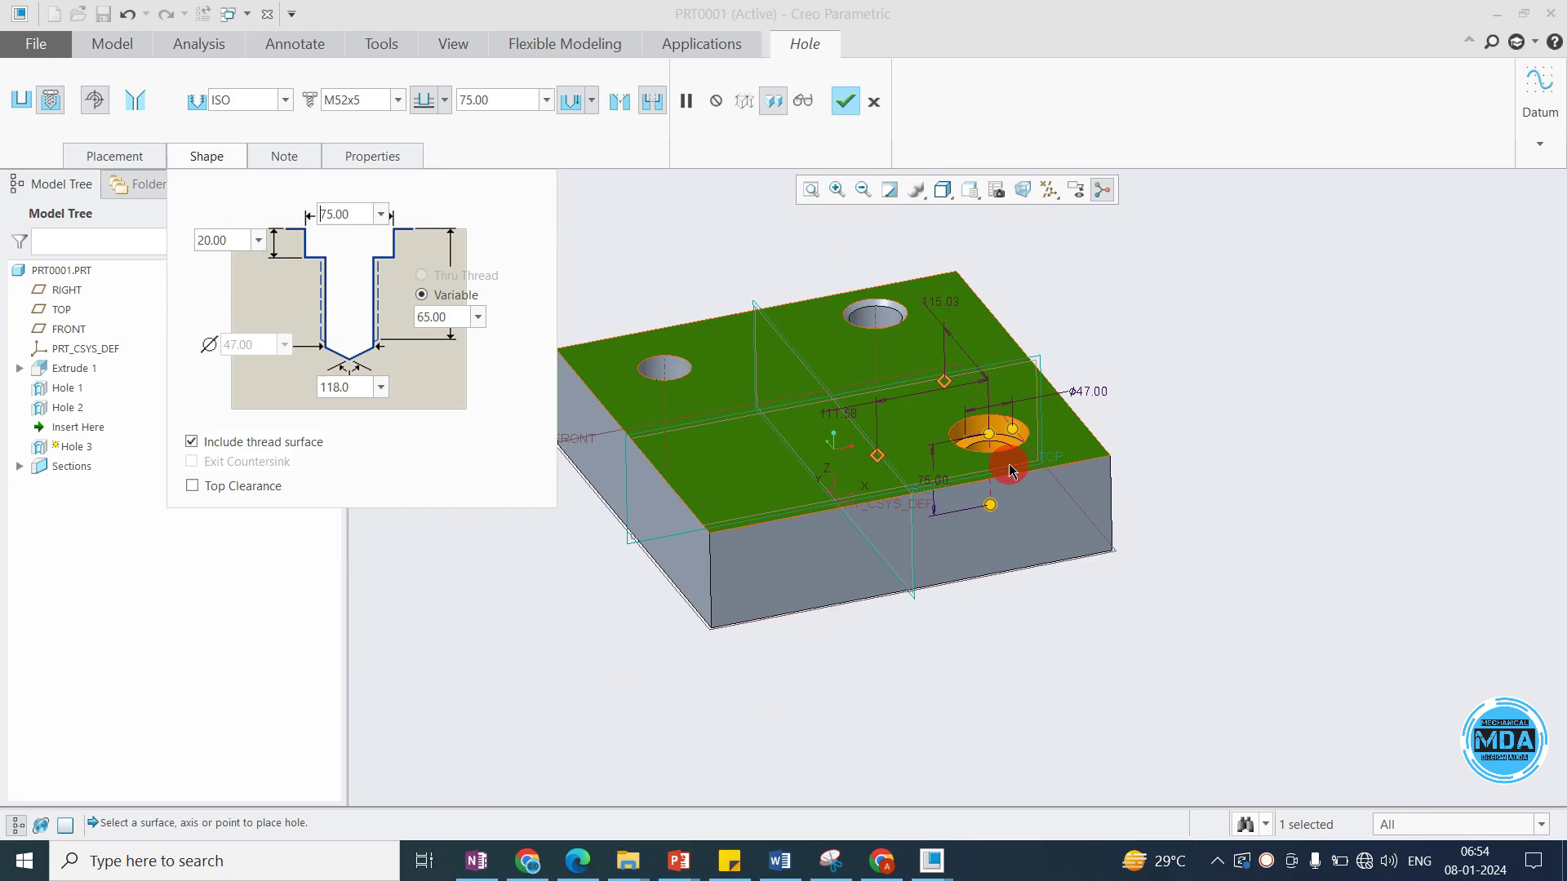
scroll(1009, 471, down, 3)
scroll(1014, 457, up, 2)
scroll(1019, 449, down, 2)
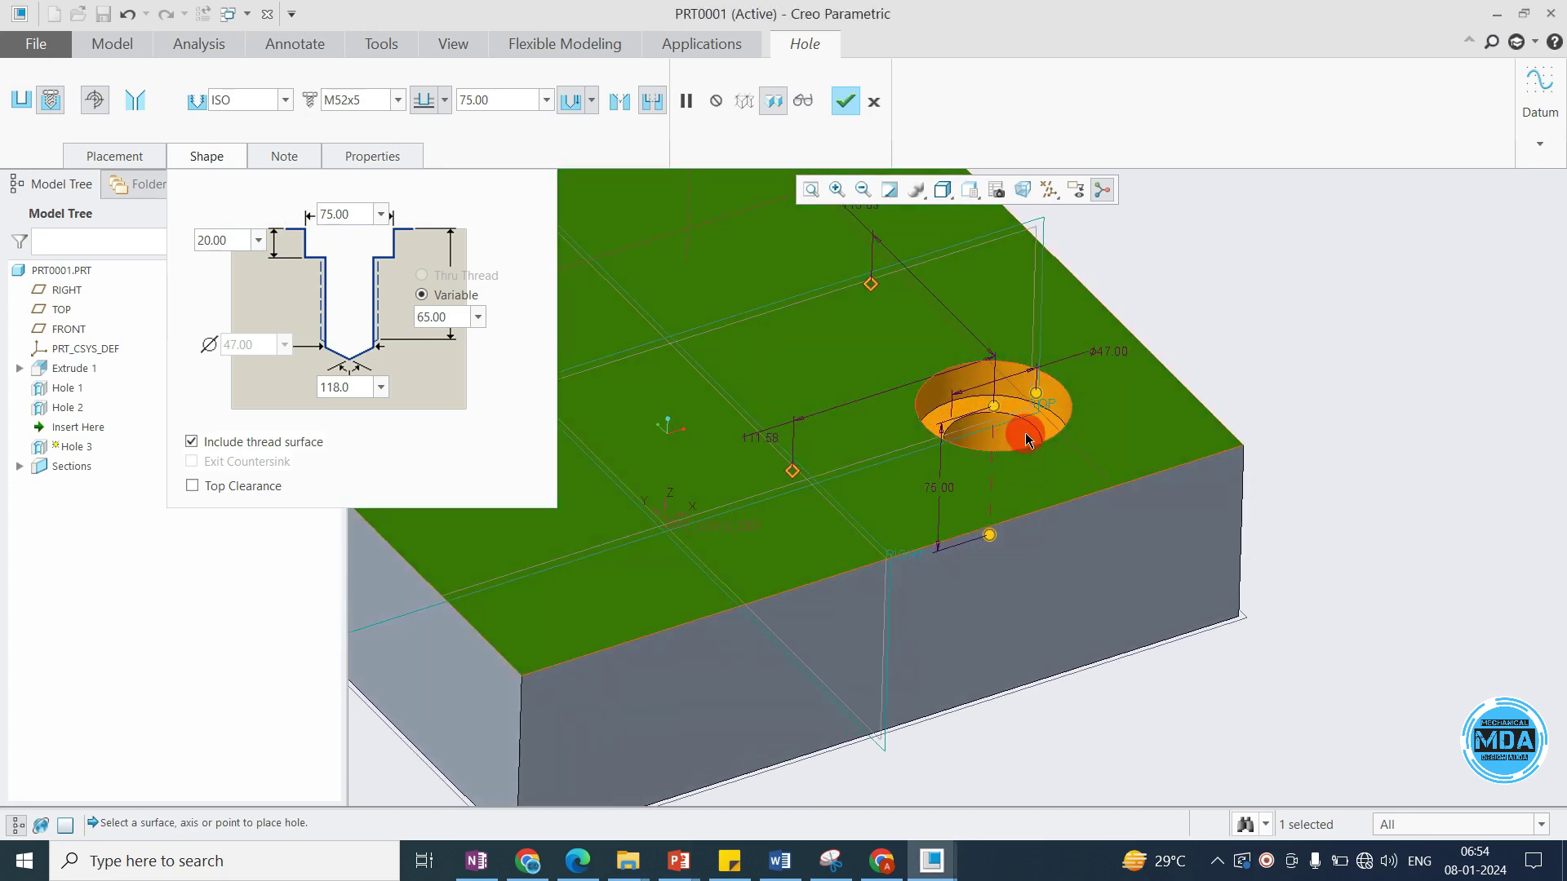
scroll(1027, 441, up, 1)
scroll(848, 351, up, 2)
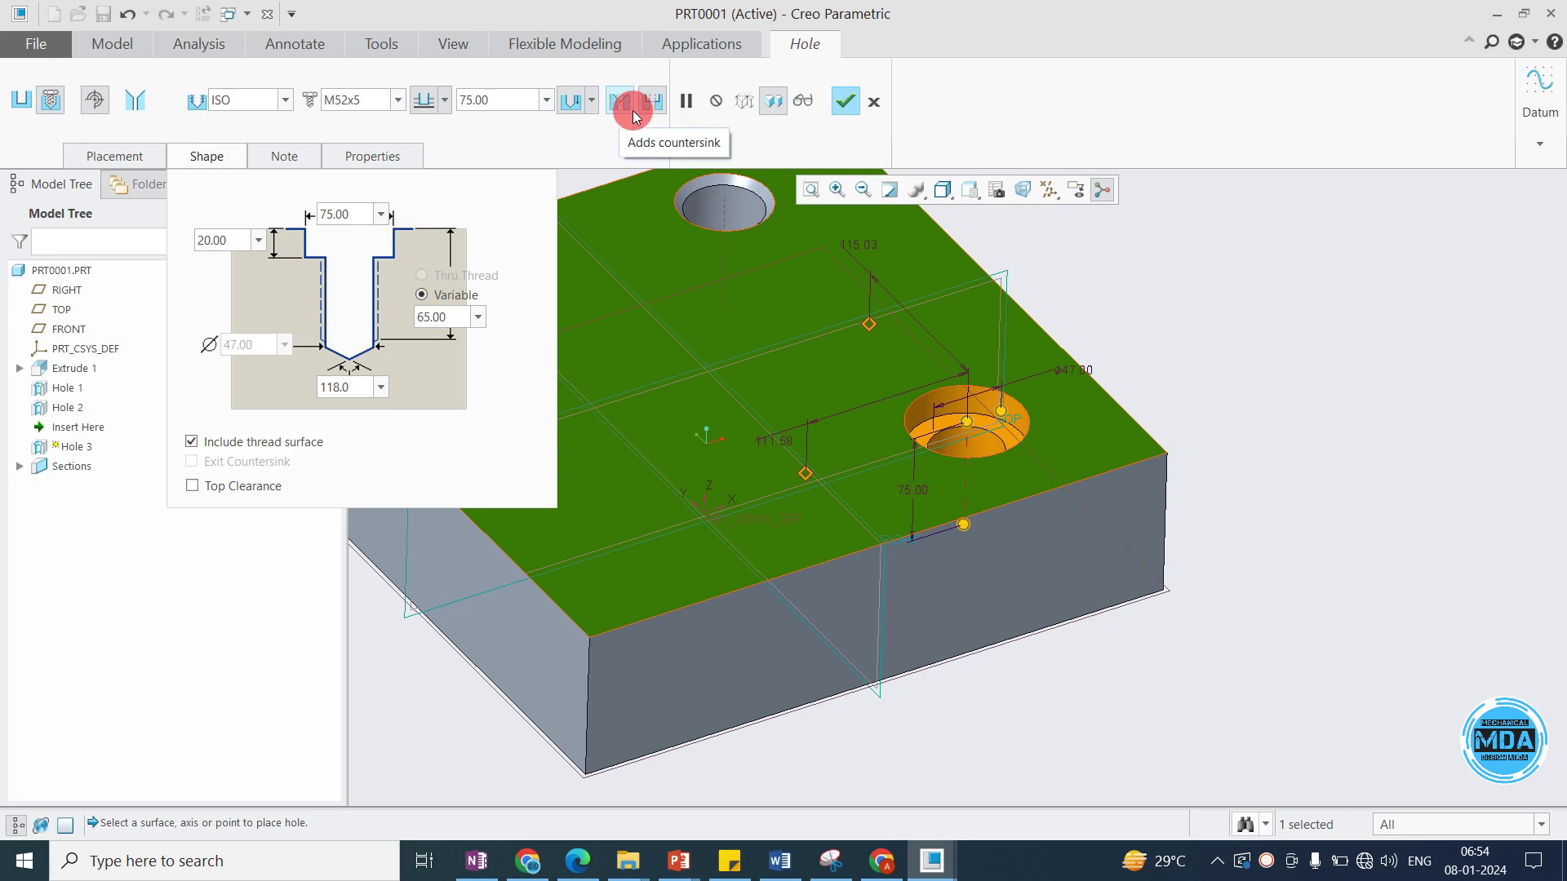
Switch Hole 3 to the simple hole type to compare its profile with the tapped hole.
click(25, 108)
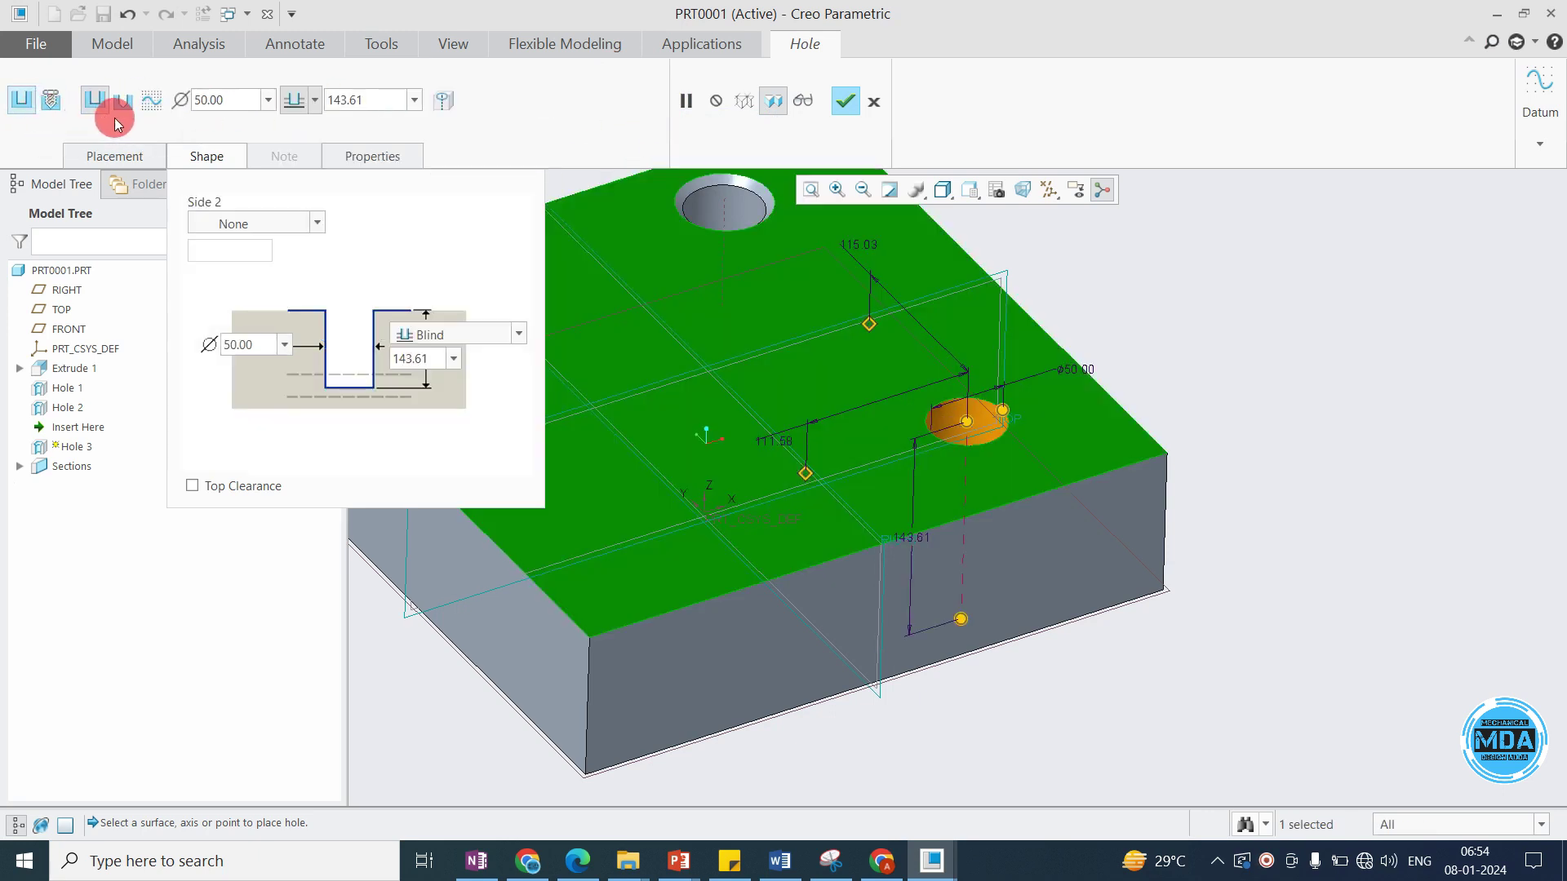
click(959, 427)
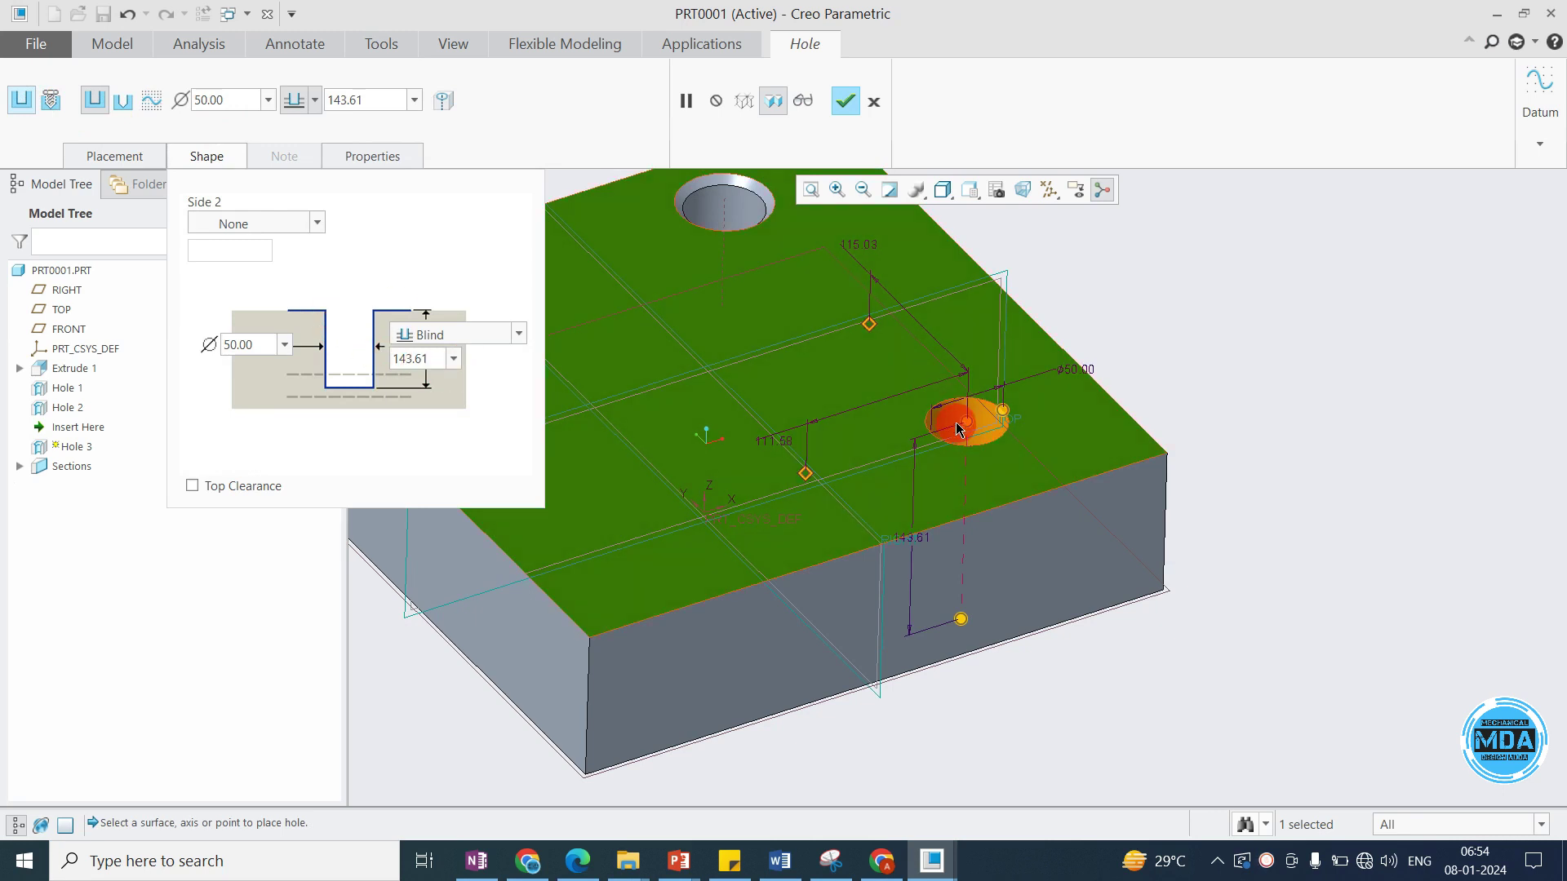
click(1006, 449)
click(938, 451)
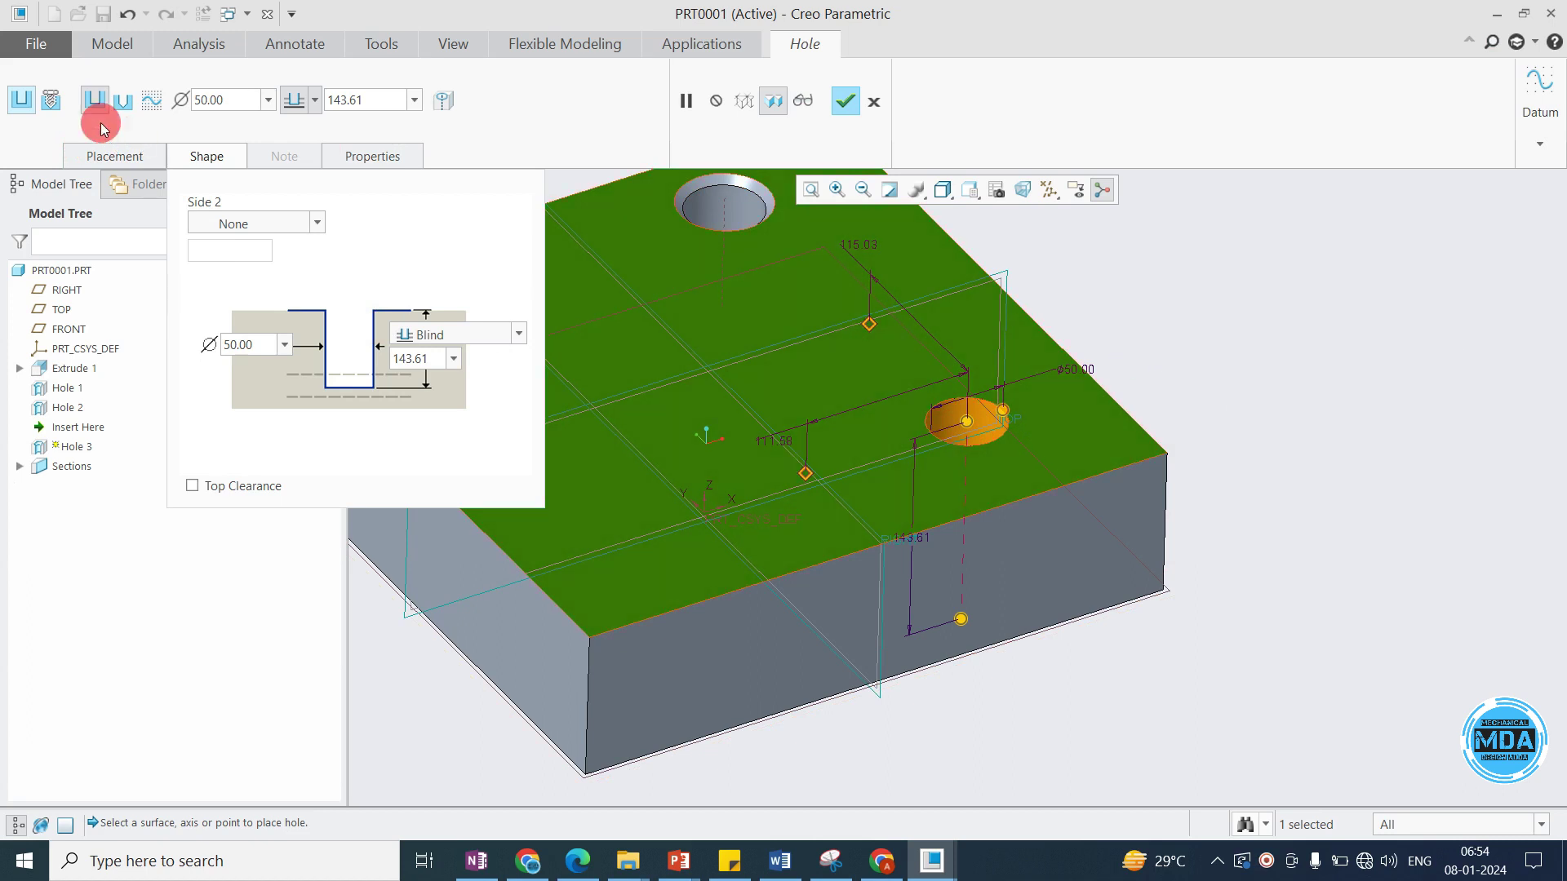
Return Hole 3 to the standard M52x5 type, set the counterbore diameter to 75, and complete the redefinition.
click(52, 102)
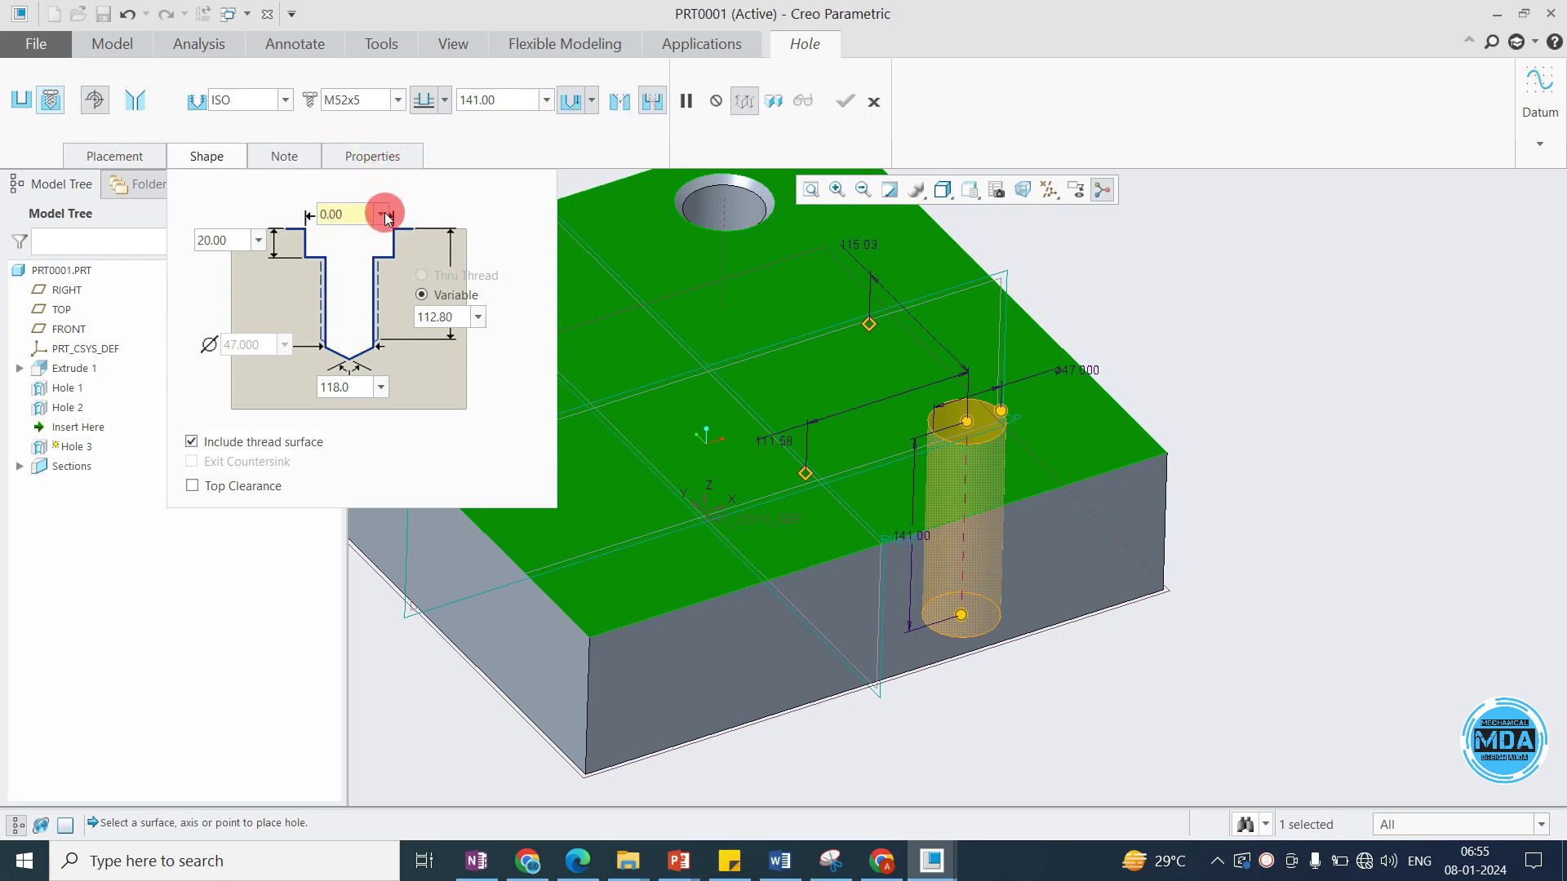
click(348, 216)
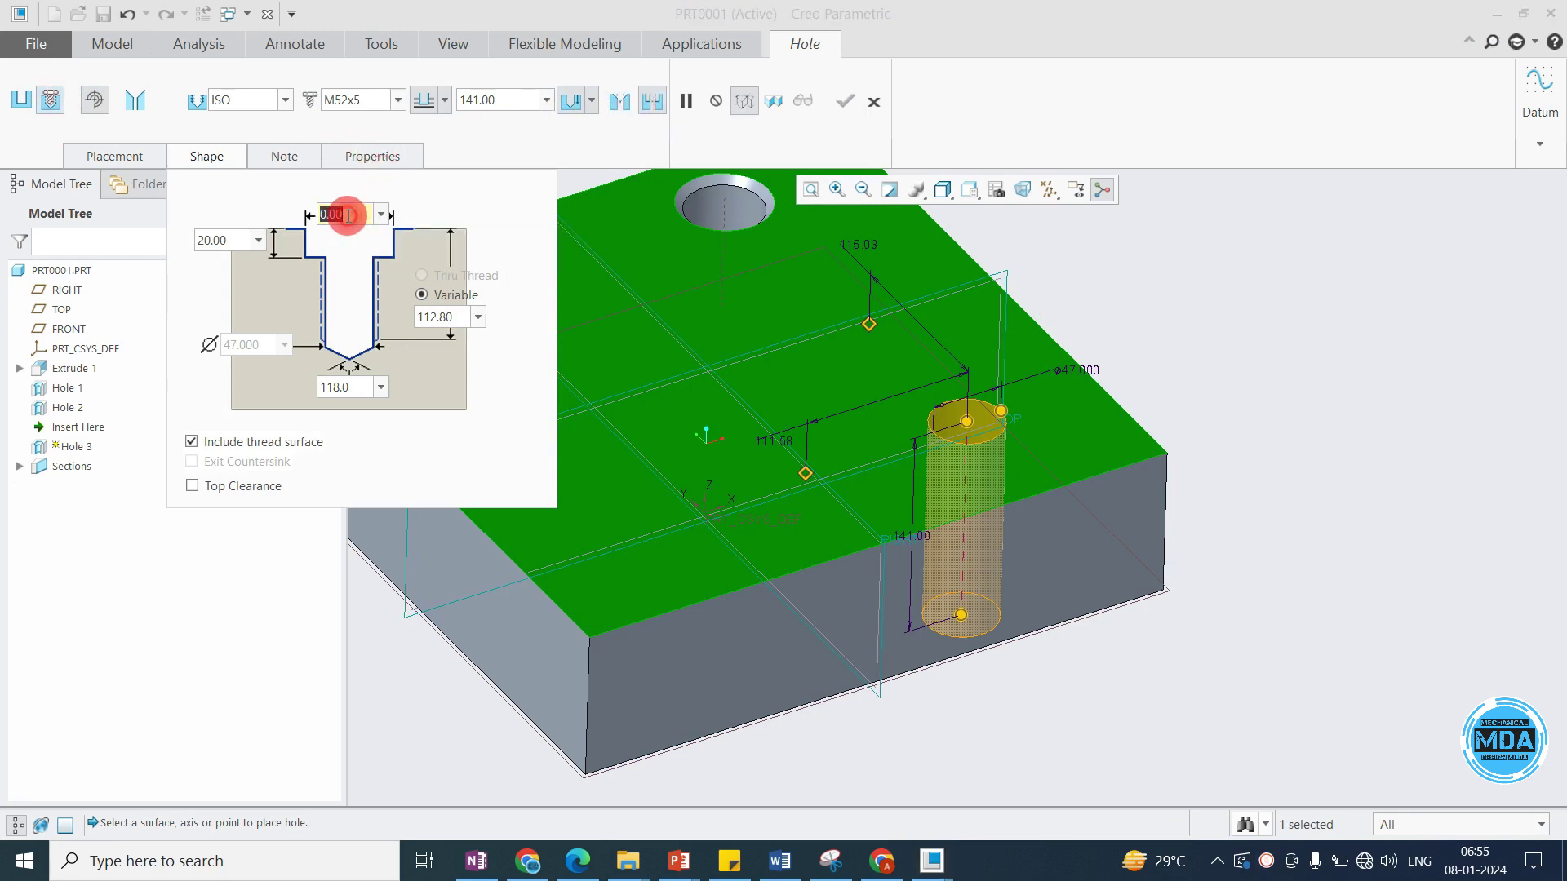
text(75)
key(Return)
click(237, 243)
middle_drag(639, 488, 1166, 306)
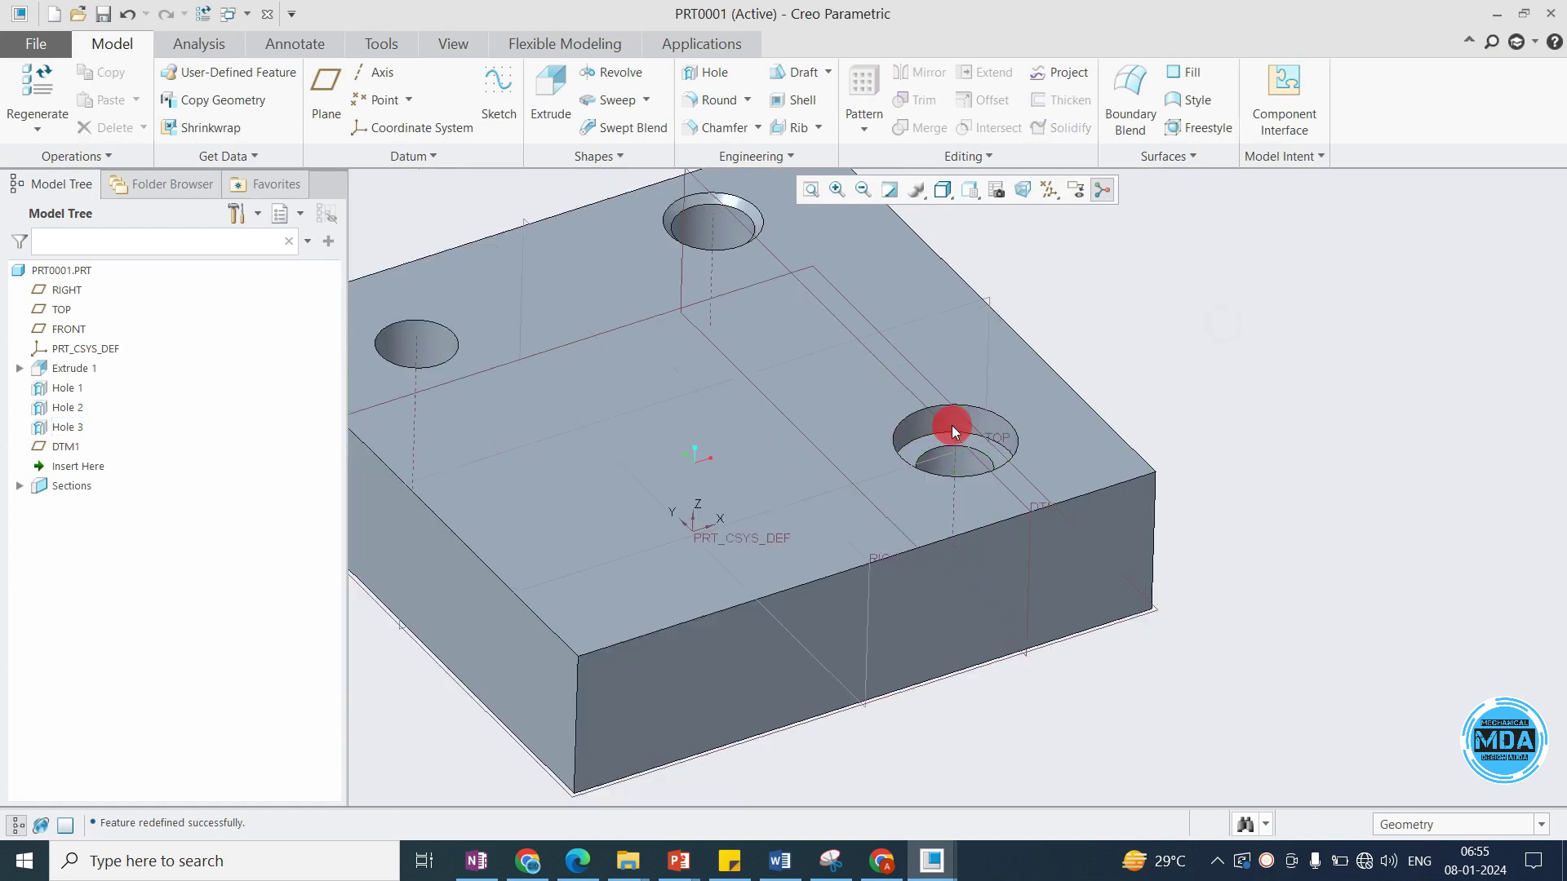
Activate the Xsec0001 cross section to inspect the counterbored hole and select its lower bore surface.
click(999, 190)
double_click(1254, 353)
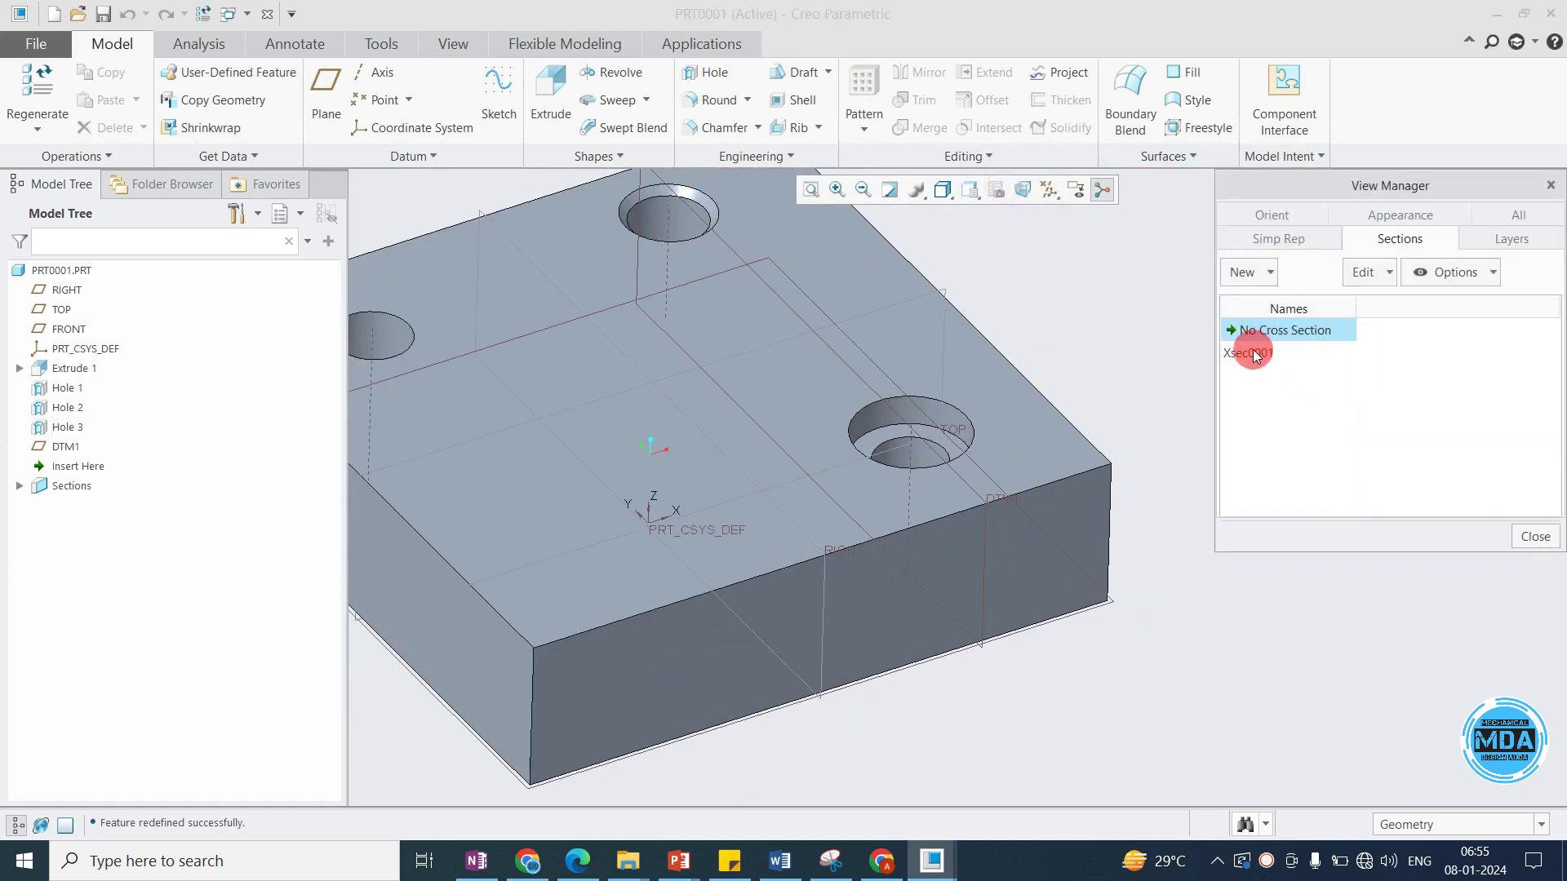
middle_drag(925, 495, 688, 472)
scroll(688, 472, down, 5)
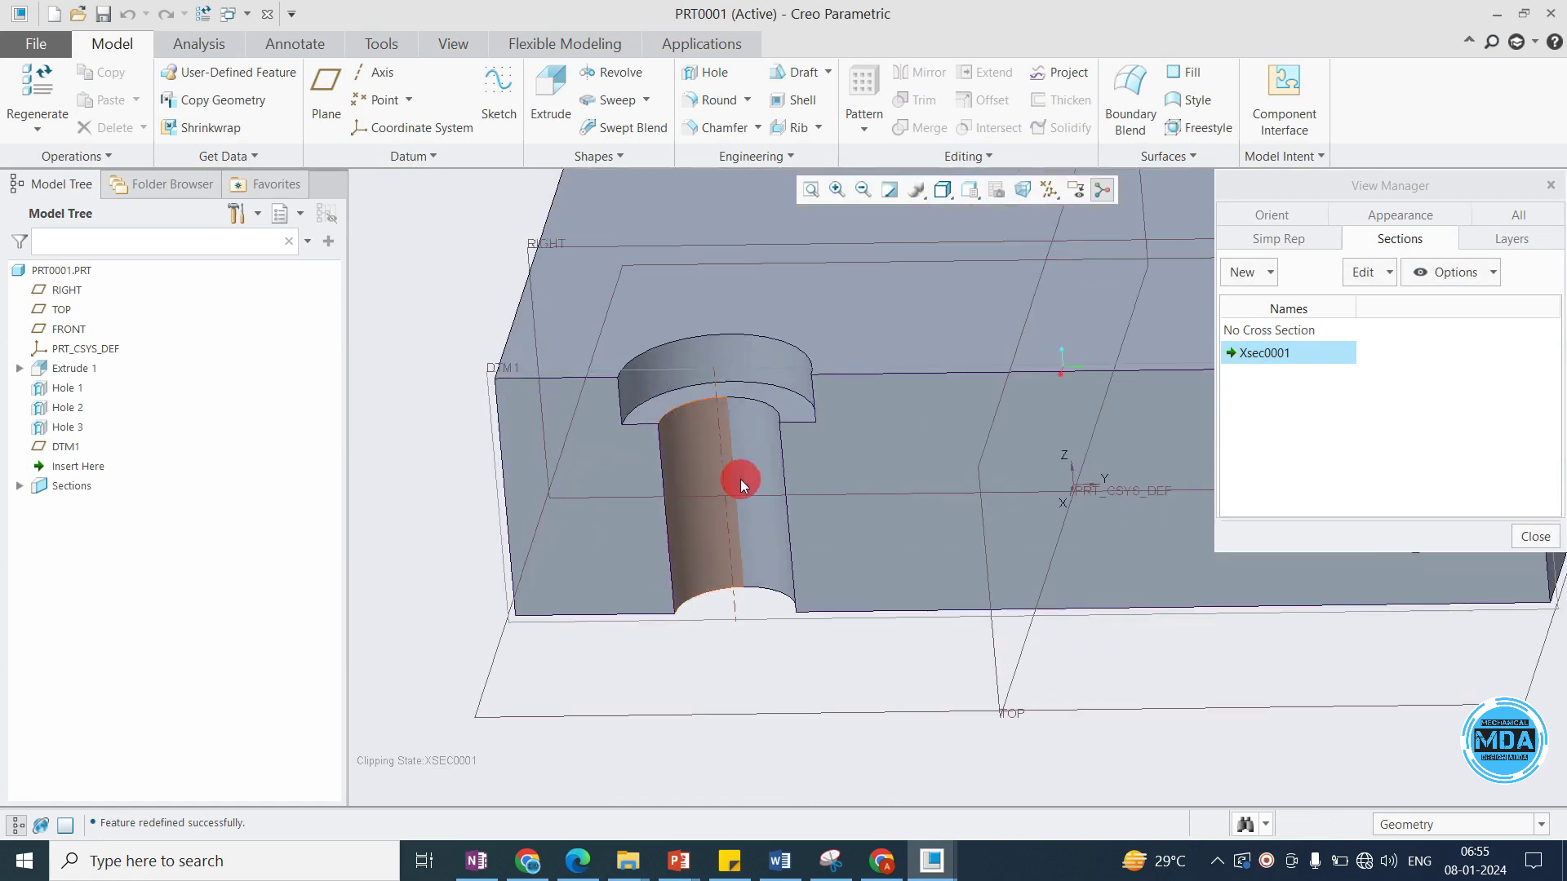
click(752, 429)
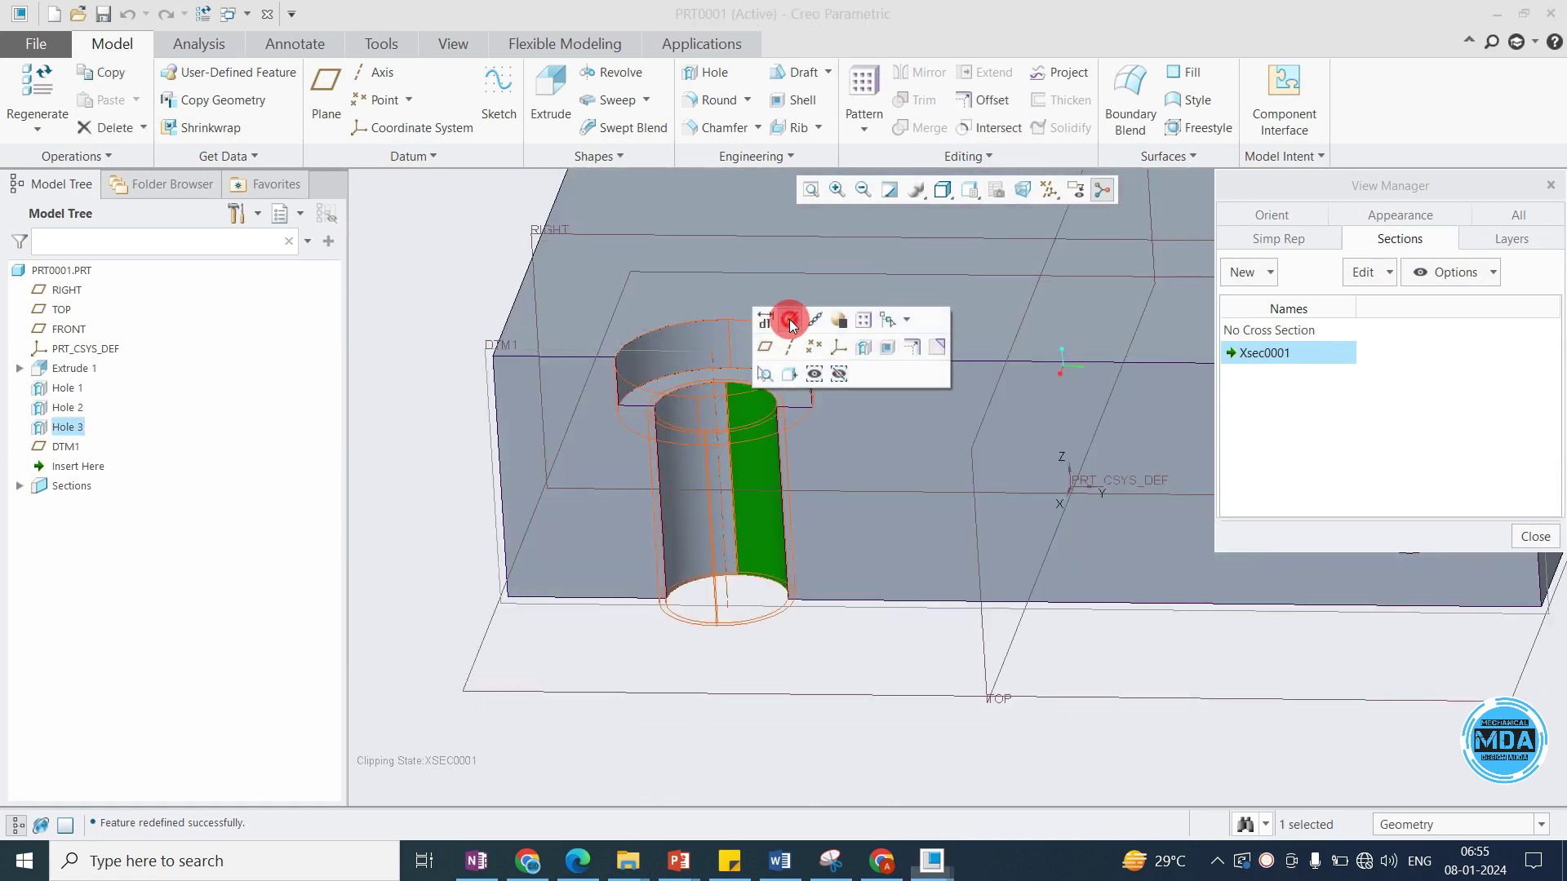
Redefine Hole 3 with a thread depth of 65 and a drill depth of 75, and complete the feature.
click(790, 317)
click(231, 152)
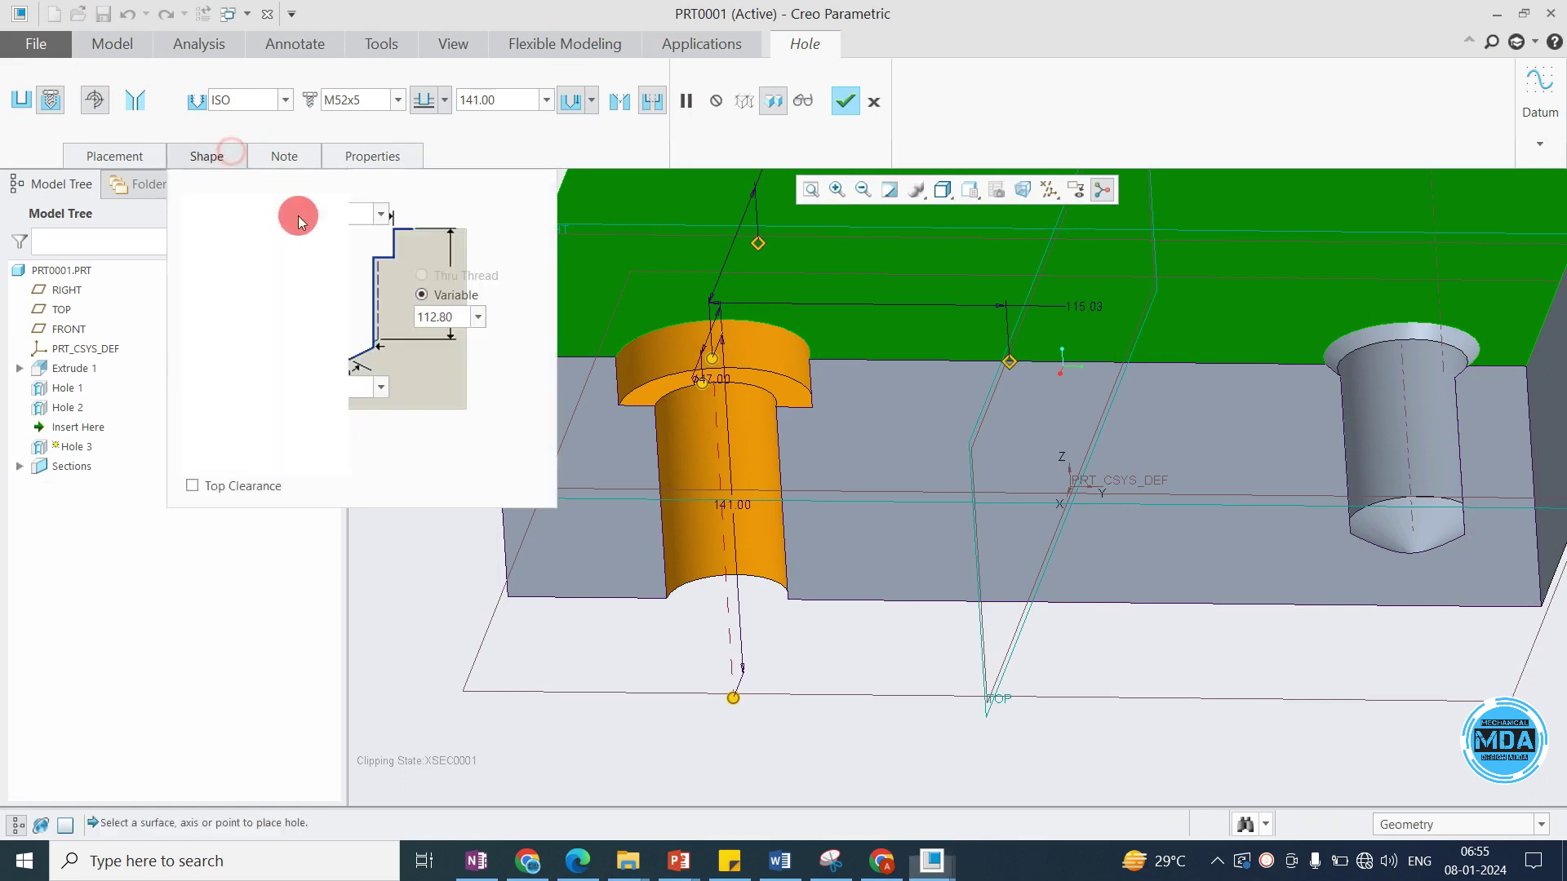
double_click(489, 98)
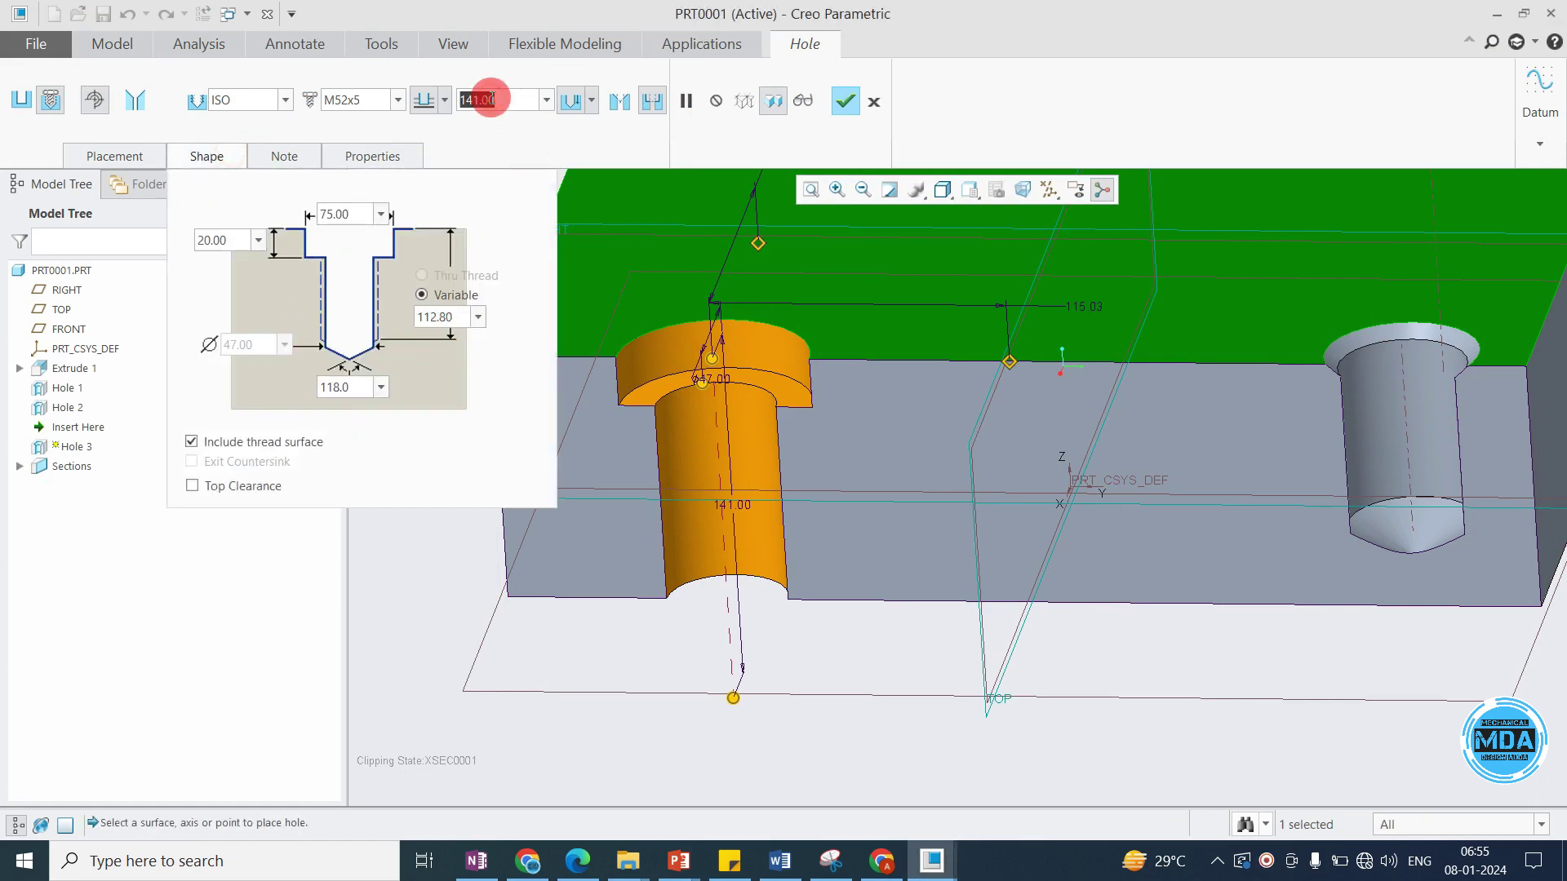
double_click(432, 318)
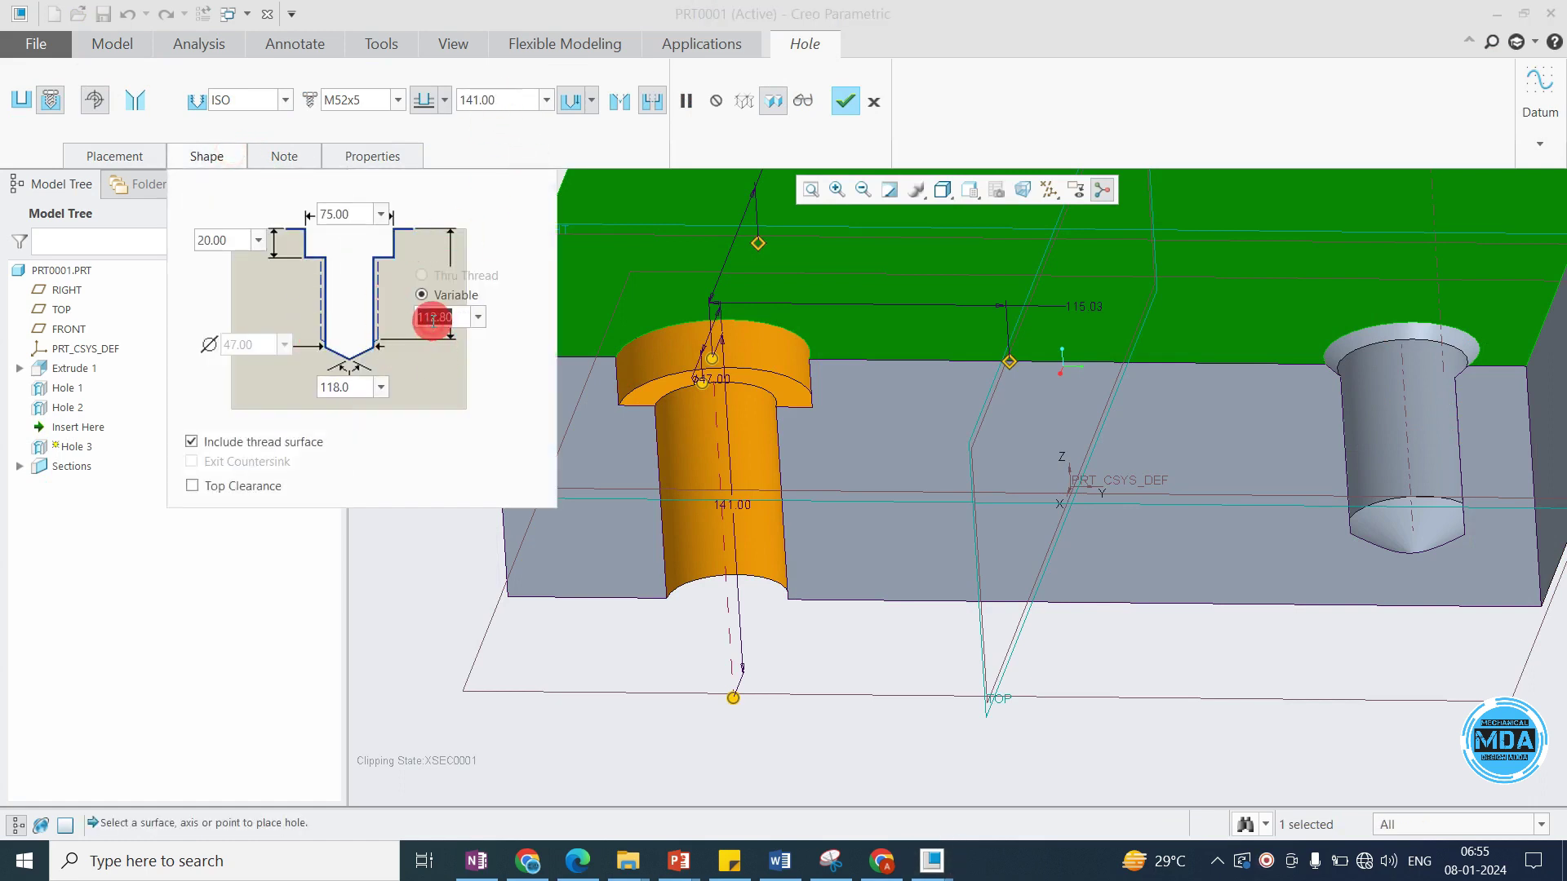
text(65)
key(Return)
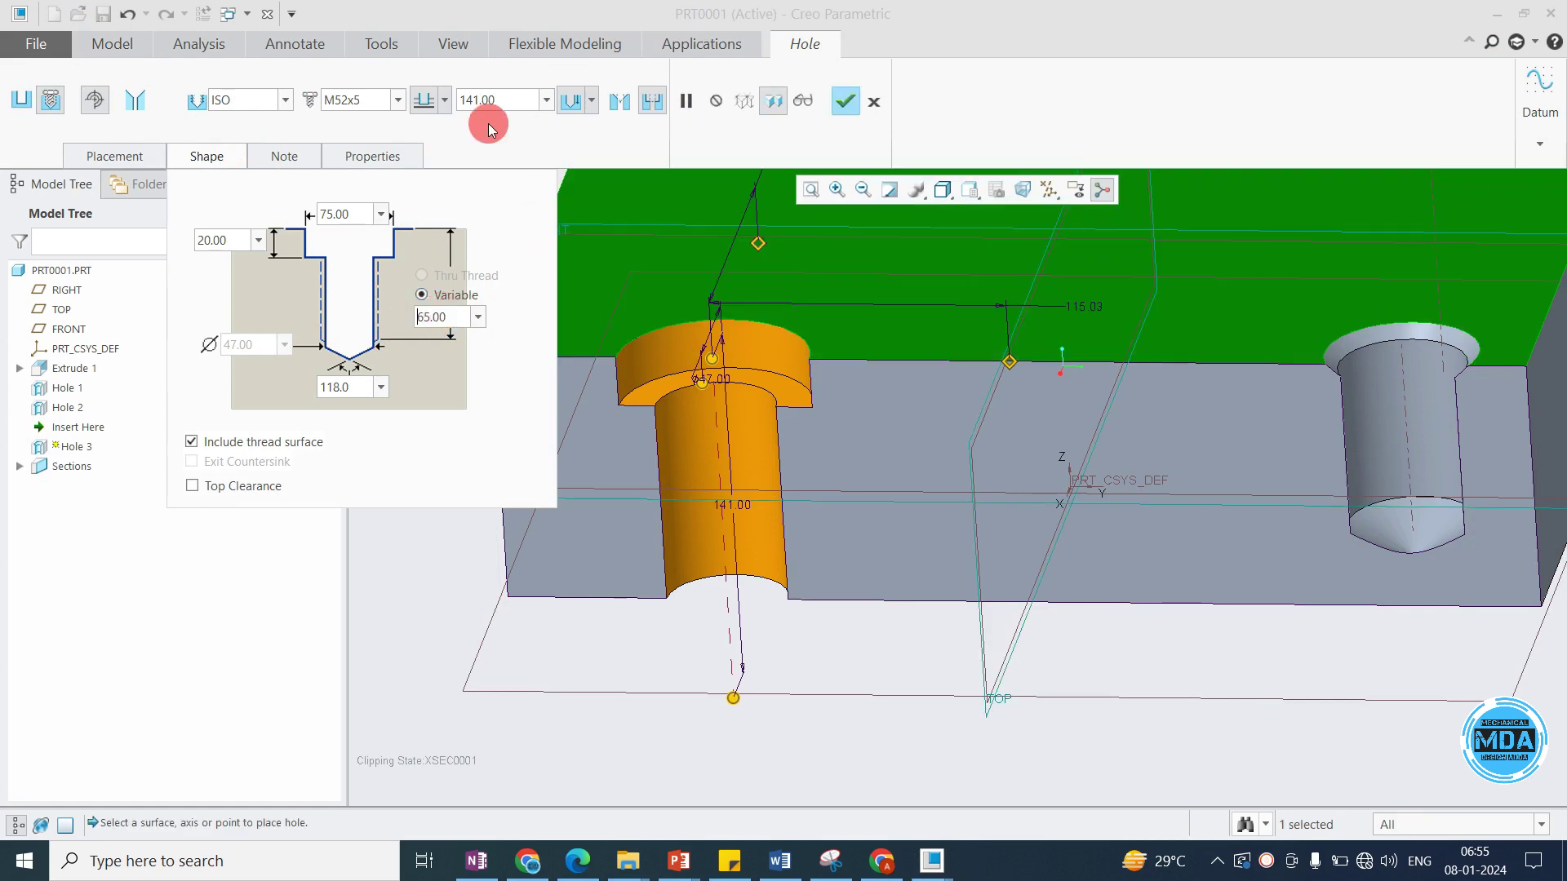
text(75)
key(Return)
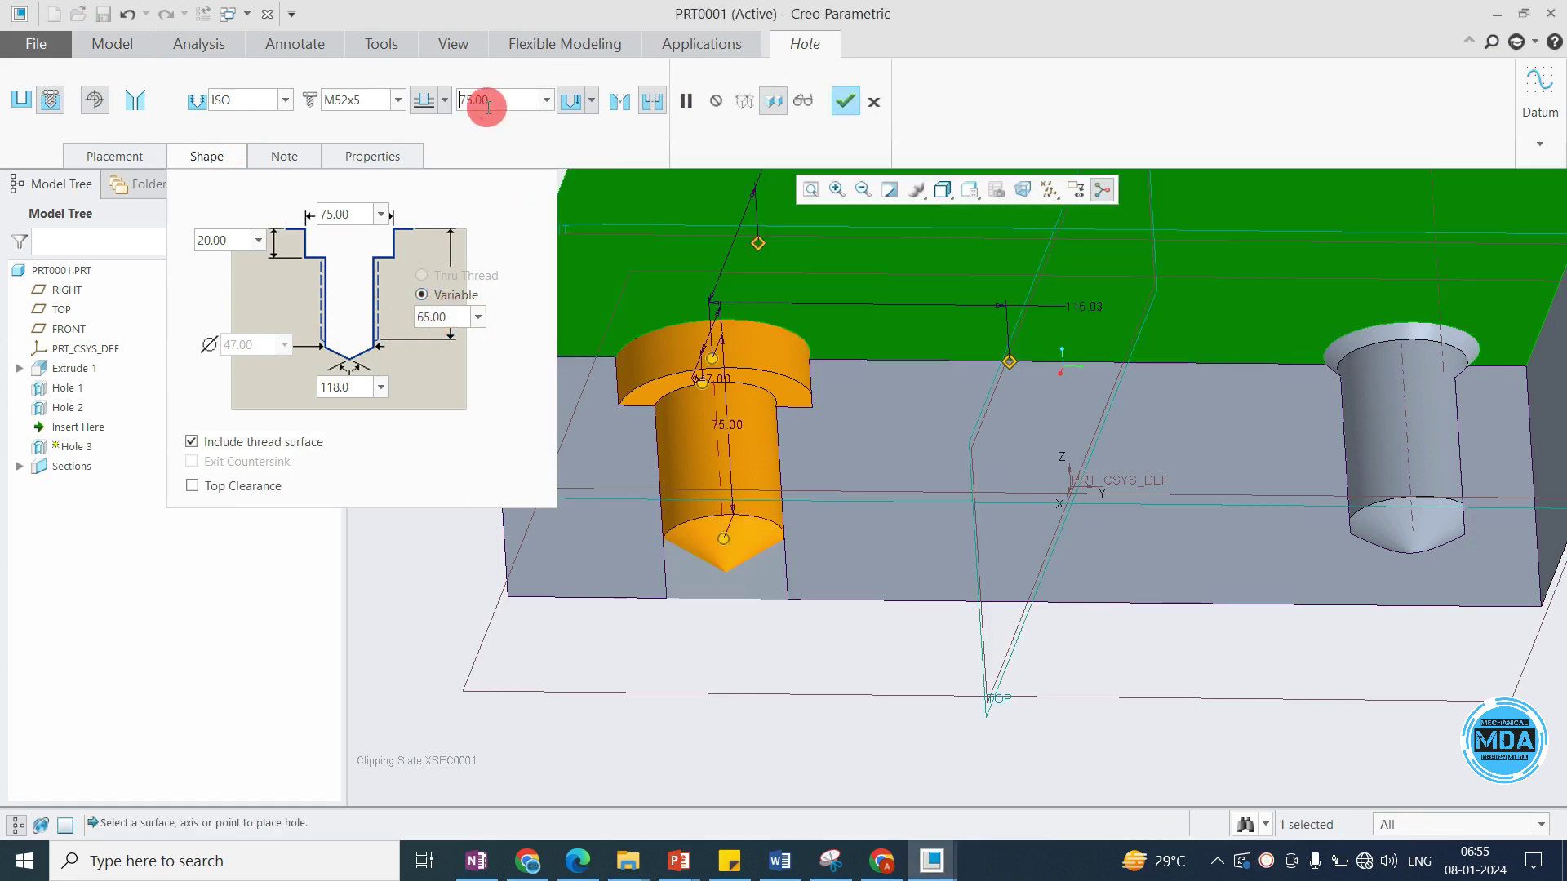
middle_click(767, 529)
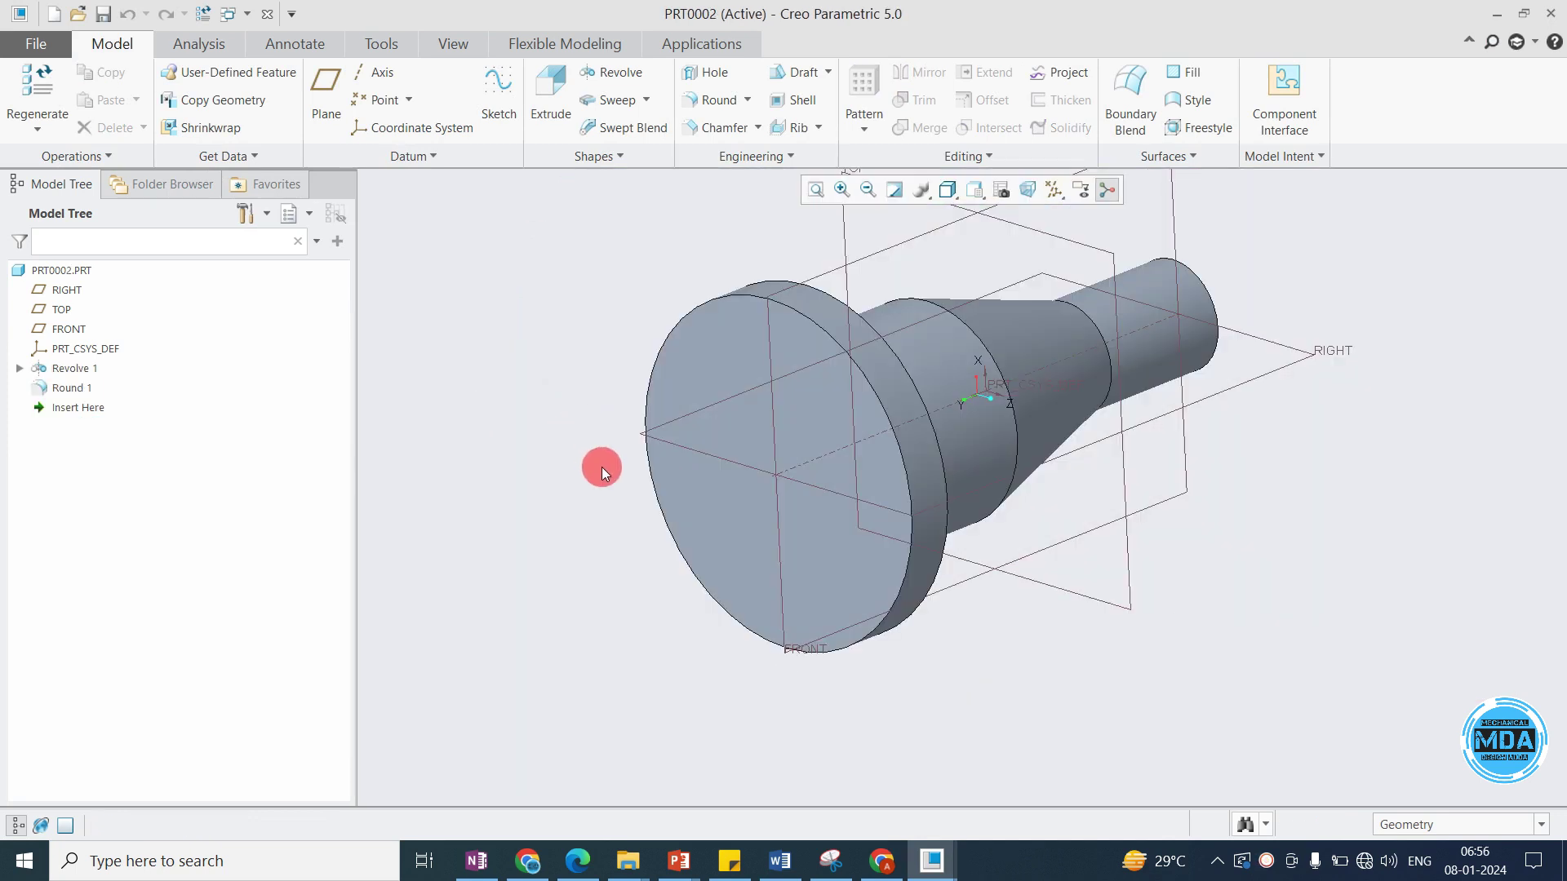
Start a coaxial hole on the large flange's end face in PRT0002, using the revolve axis A_1 and that face as placement references.
scroll(600, 467, up, 2)
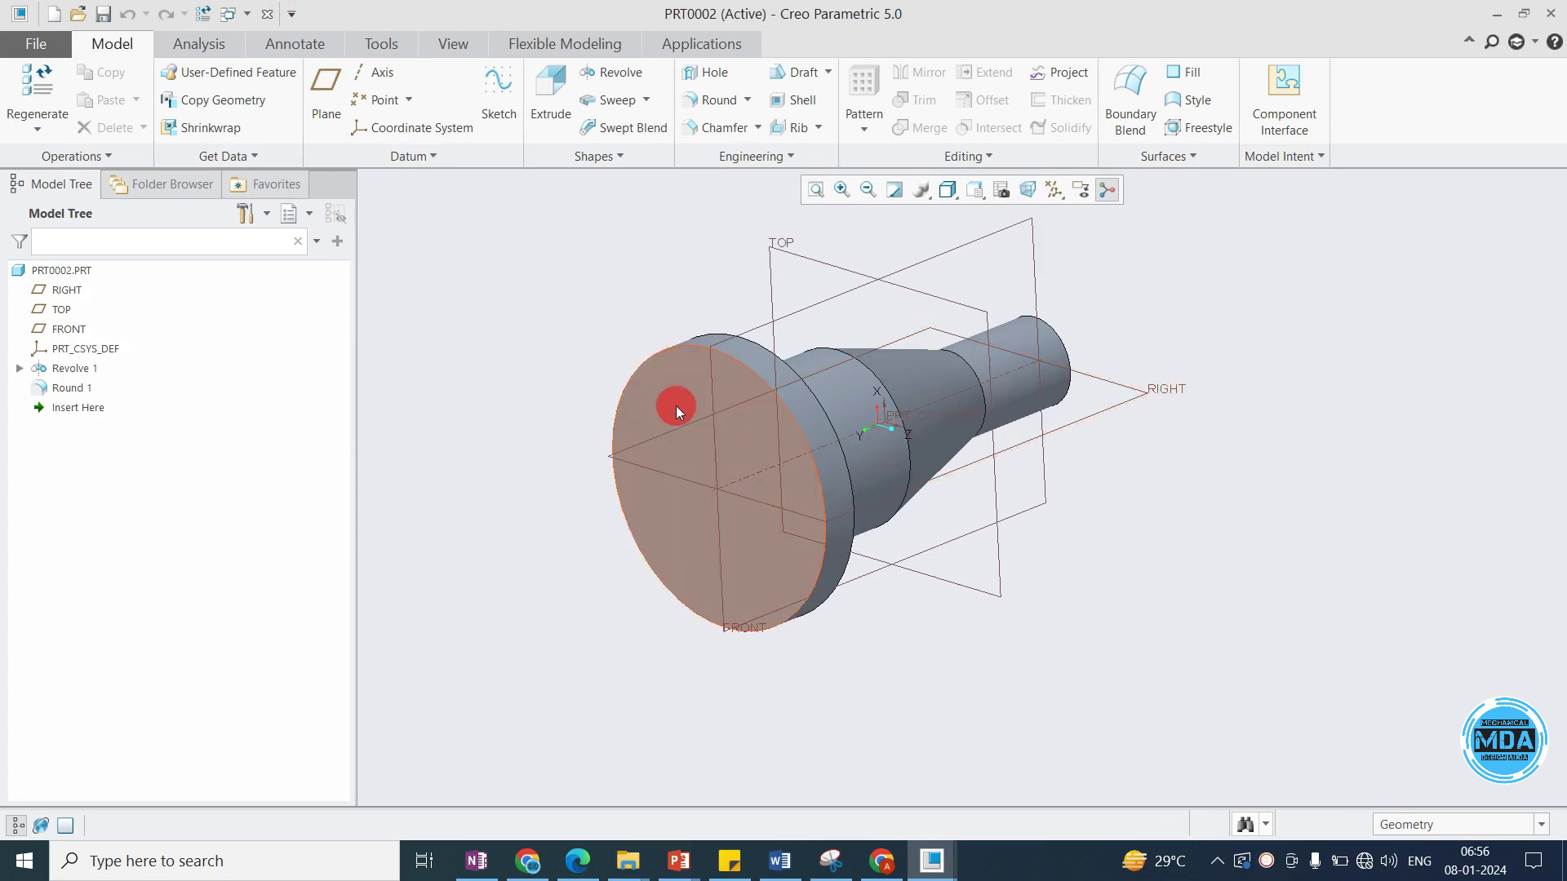
click(714, 79)
click(124, 155)
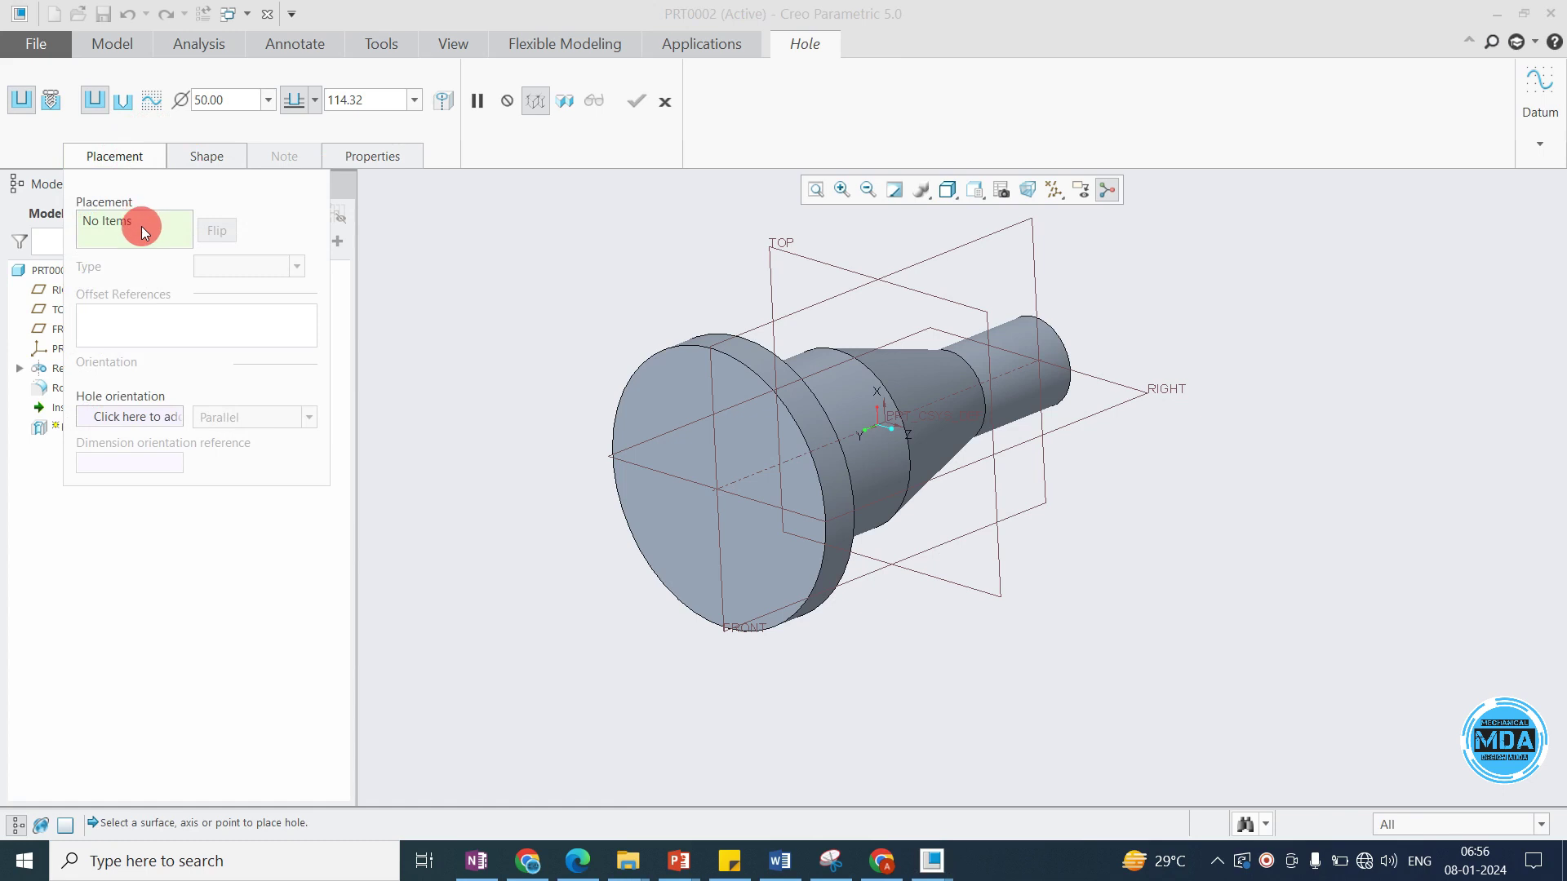
click(732, 488)
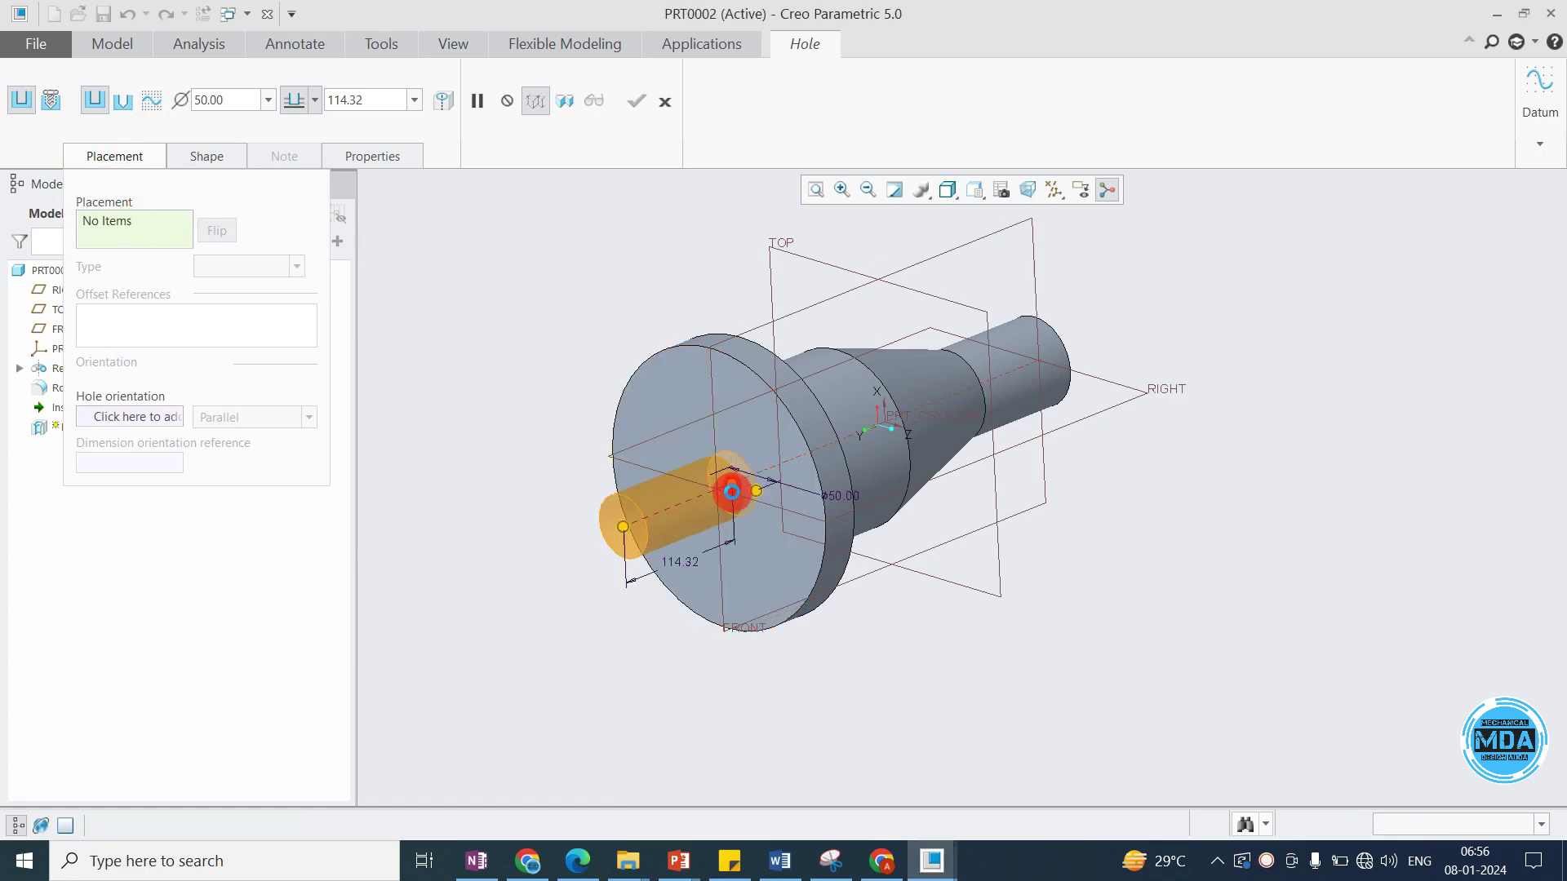
ctrl+click(674, 418)
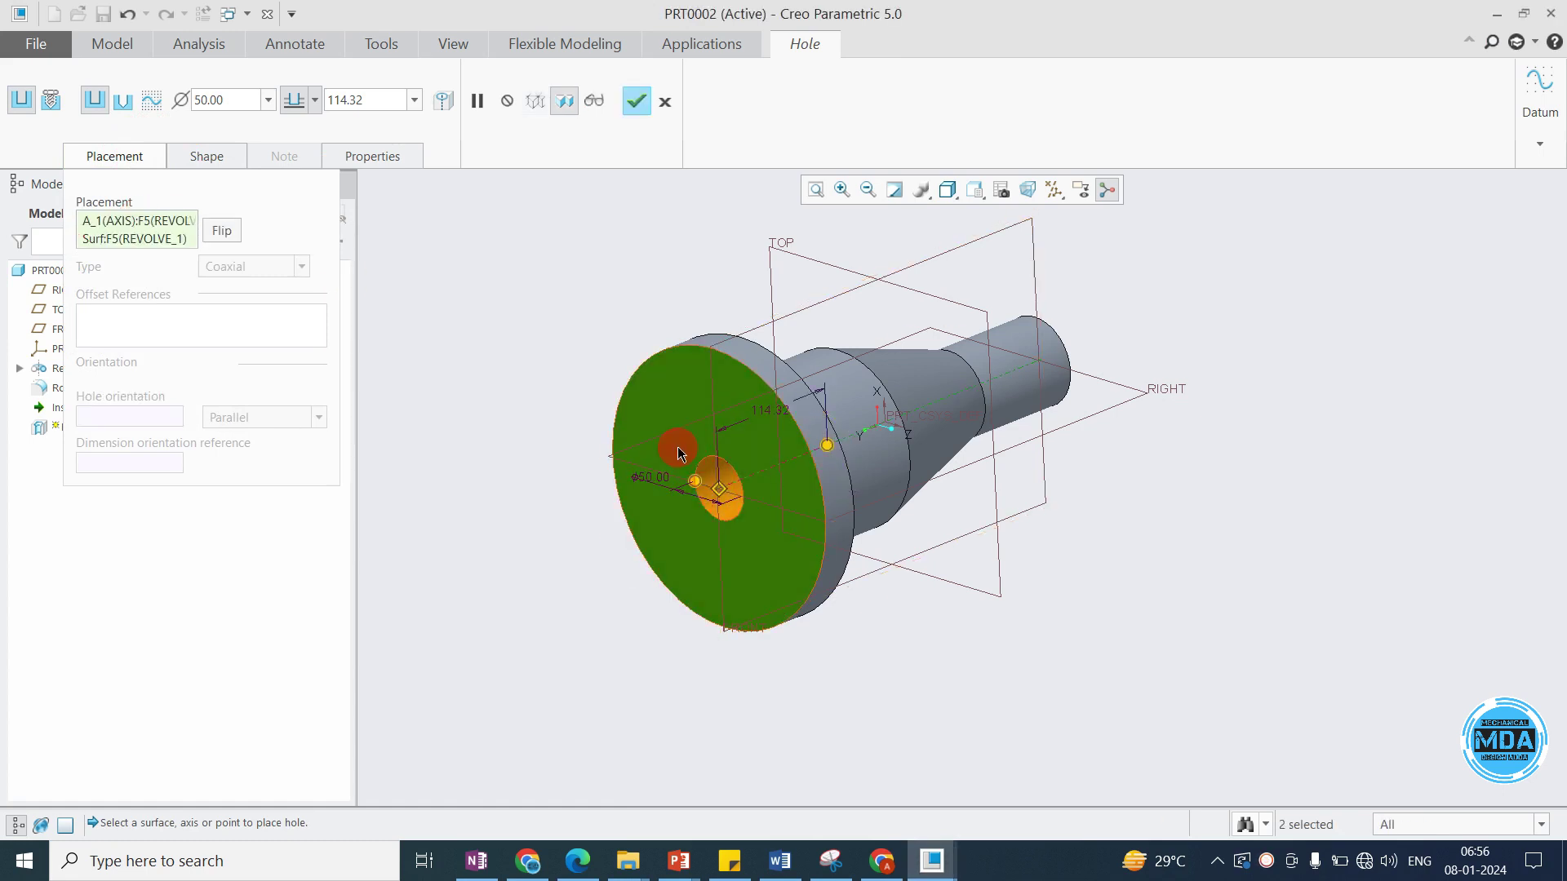
scroll(690, 512, up, 2)
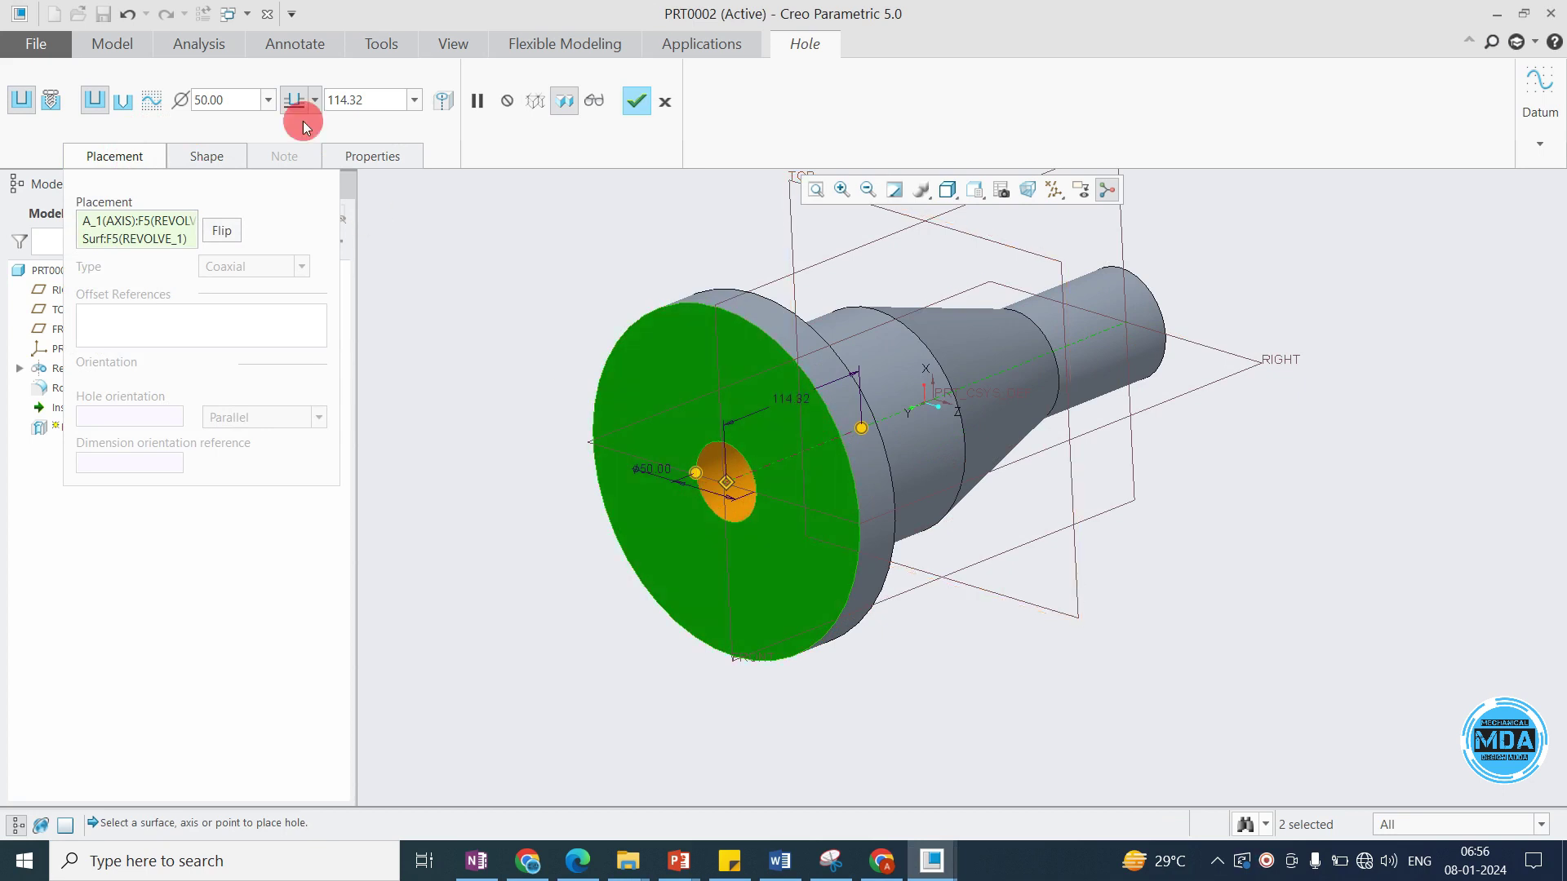
Try the coaxial hole as a standard ISO M20x2.5 tapped hole, and discard the feature.
click(50, 100)
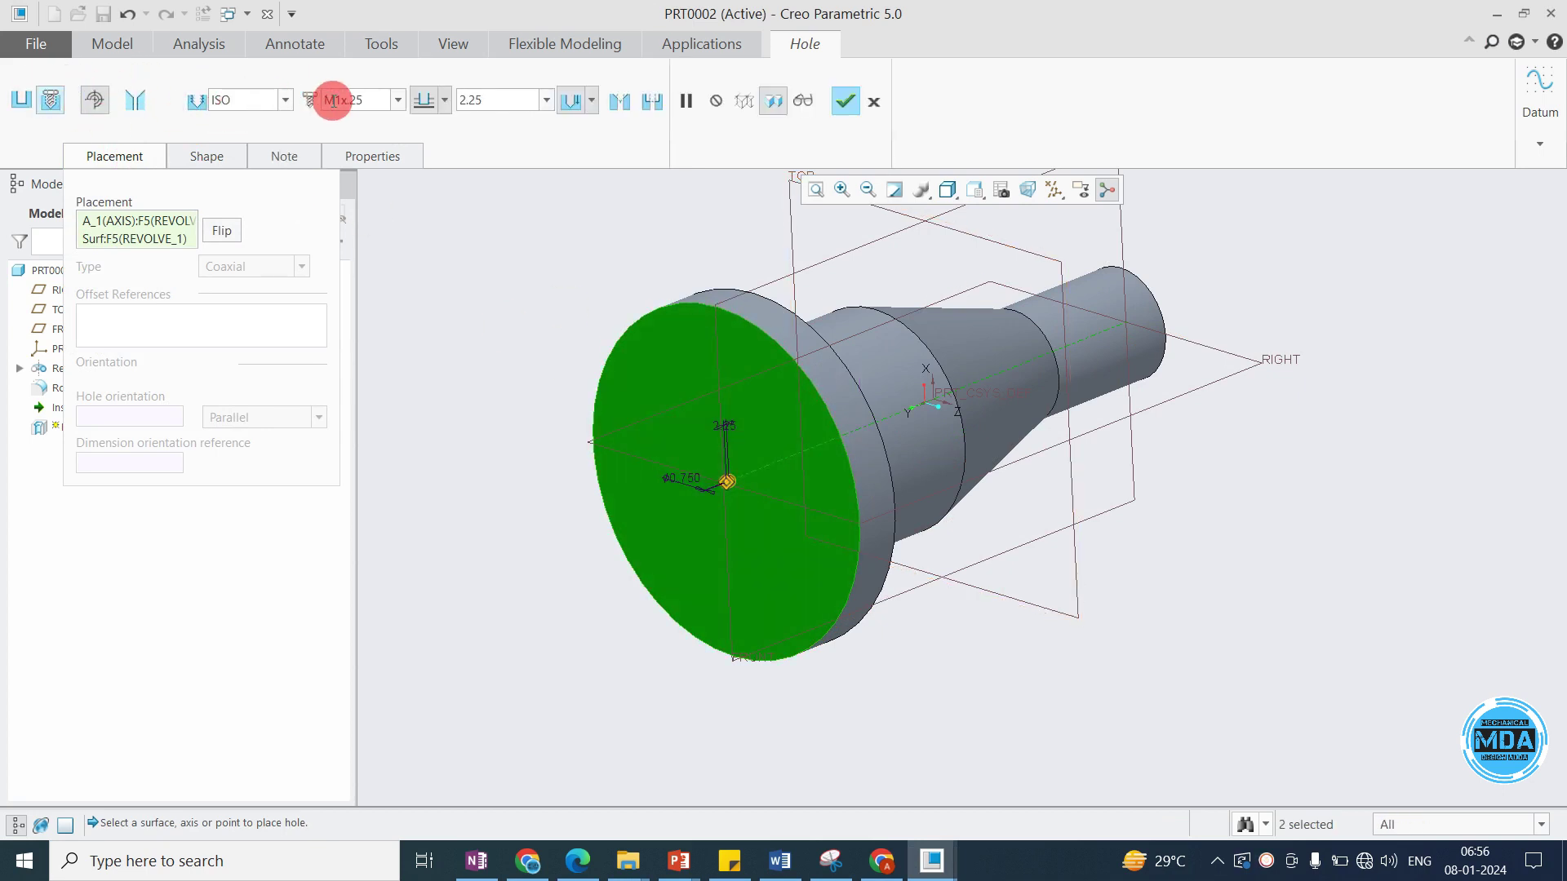
click(398, 100)
click(356, 140)
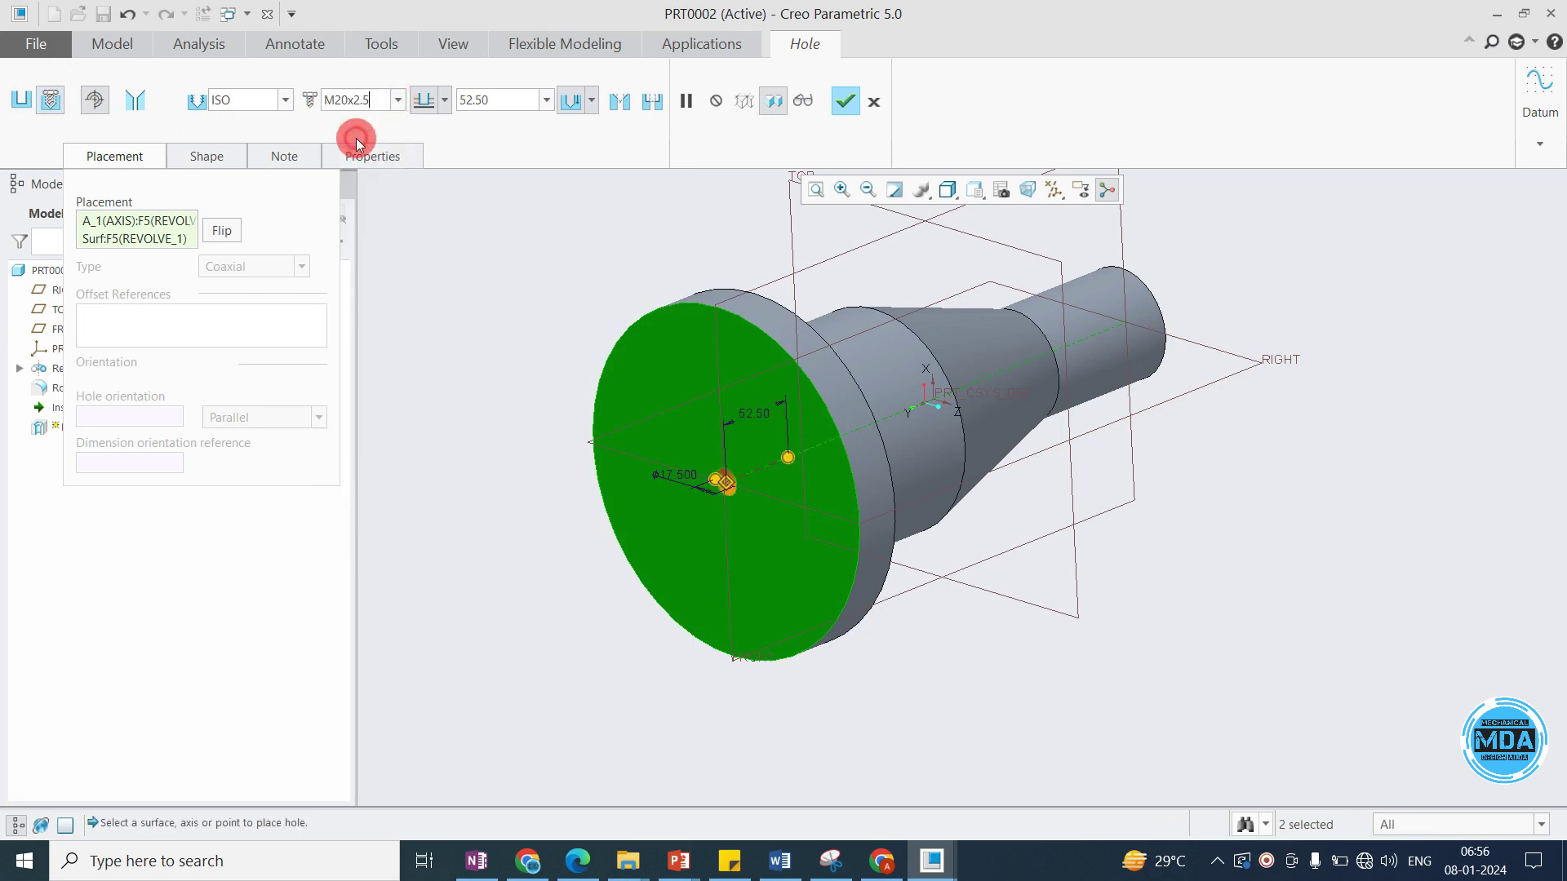
click(390, 101)
click(359, 127)
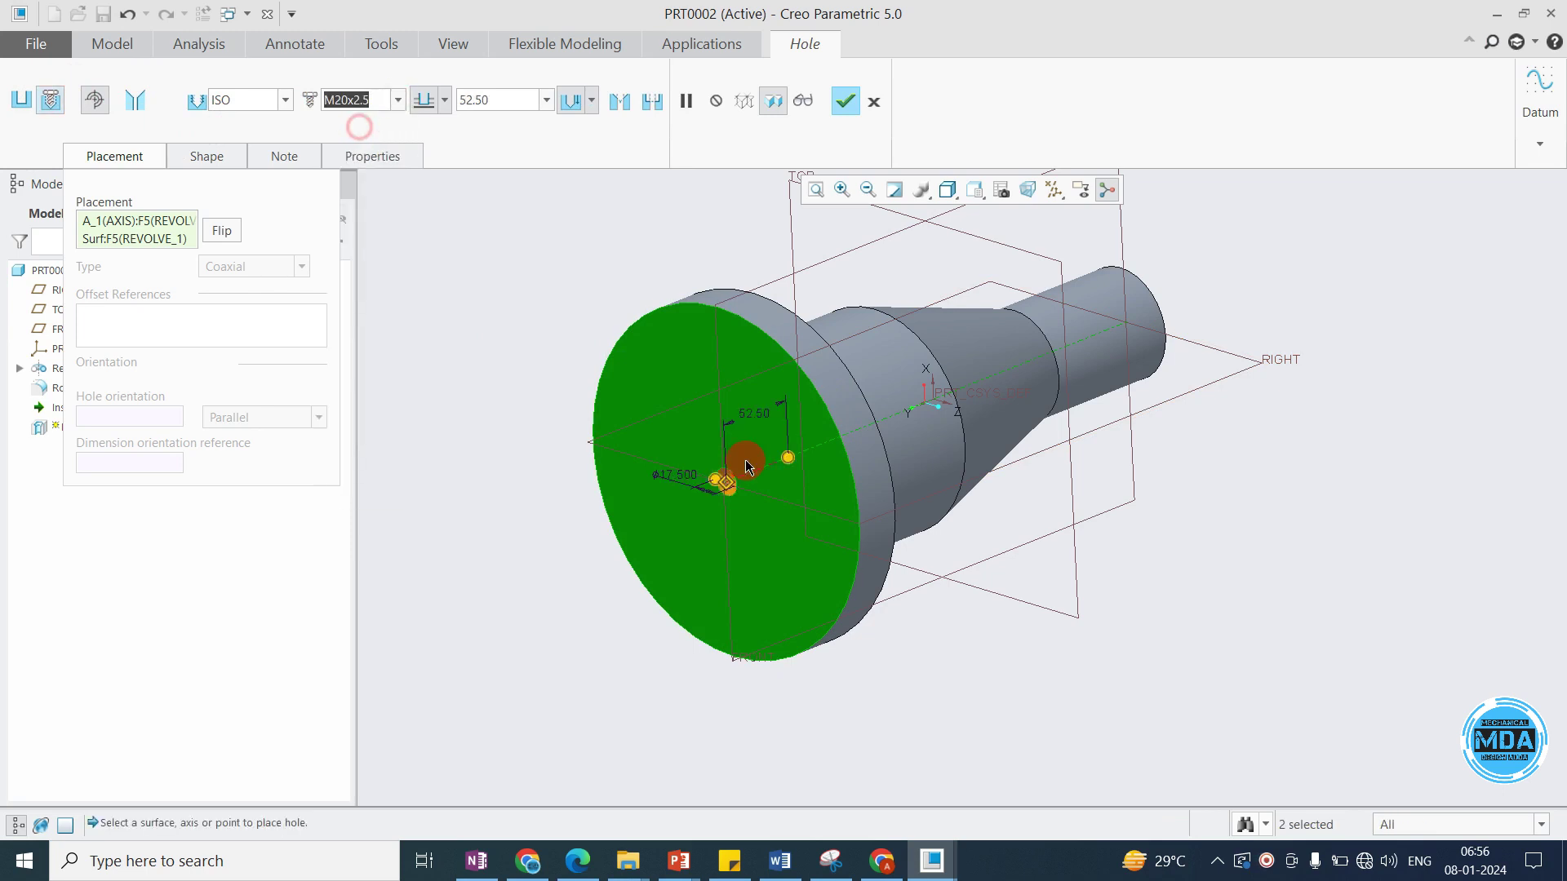
scroll(749, 466, up, 4)
scroll(745, 454, down, 2)
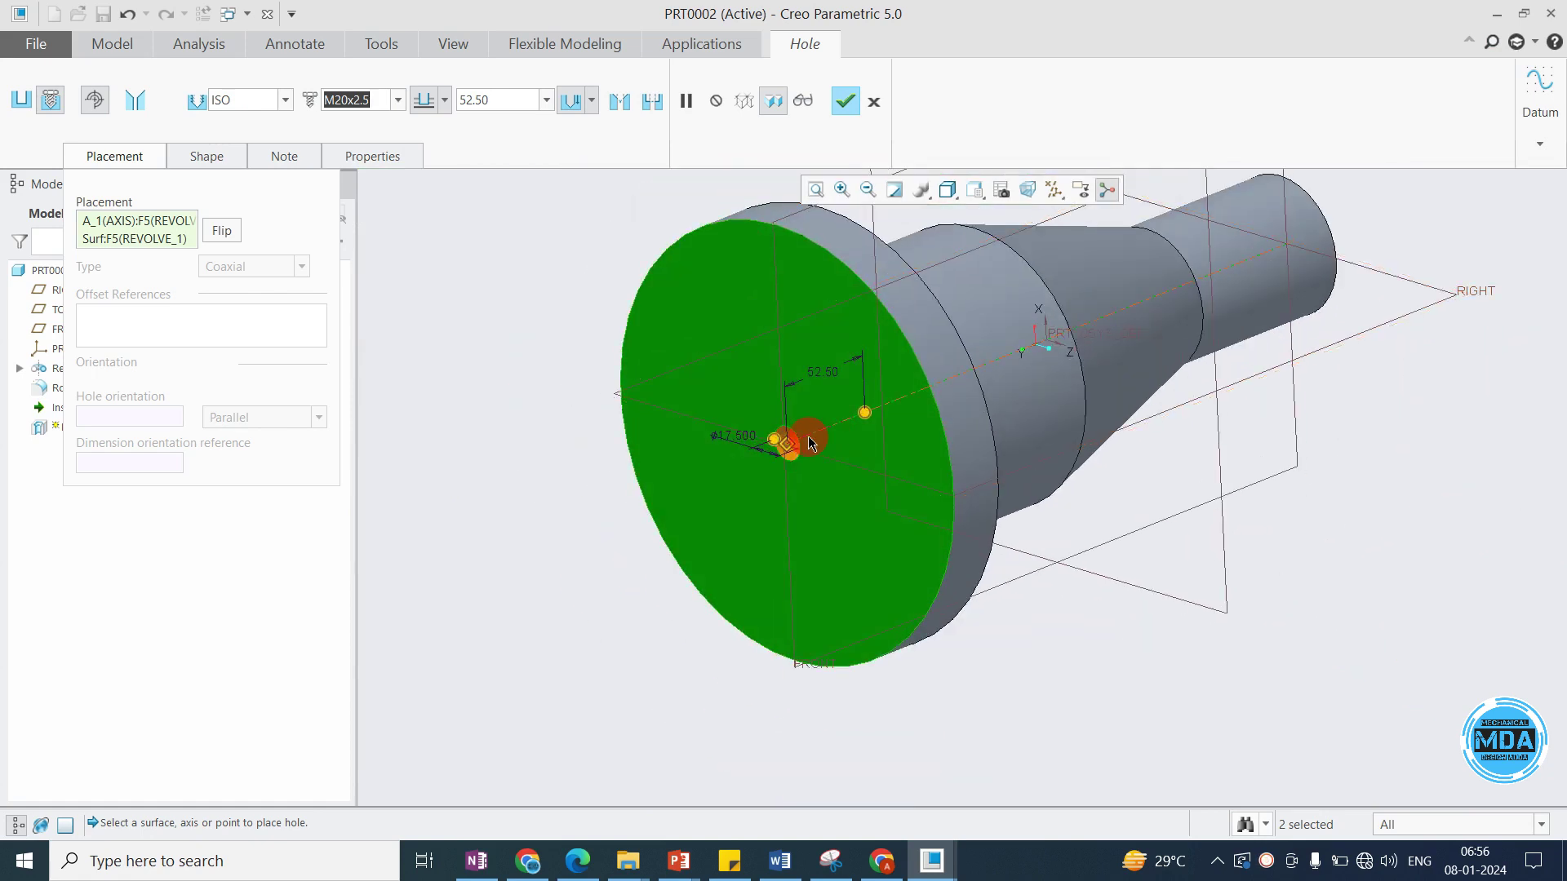
click(880, 101)
click(775, 467)
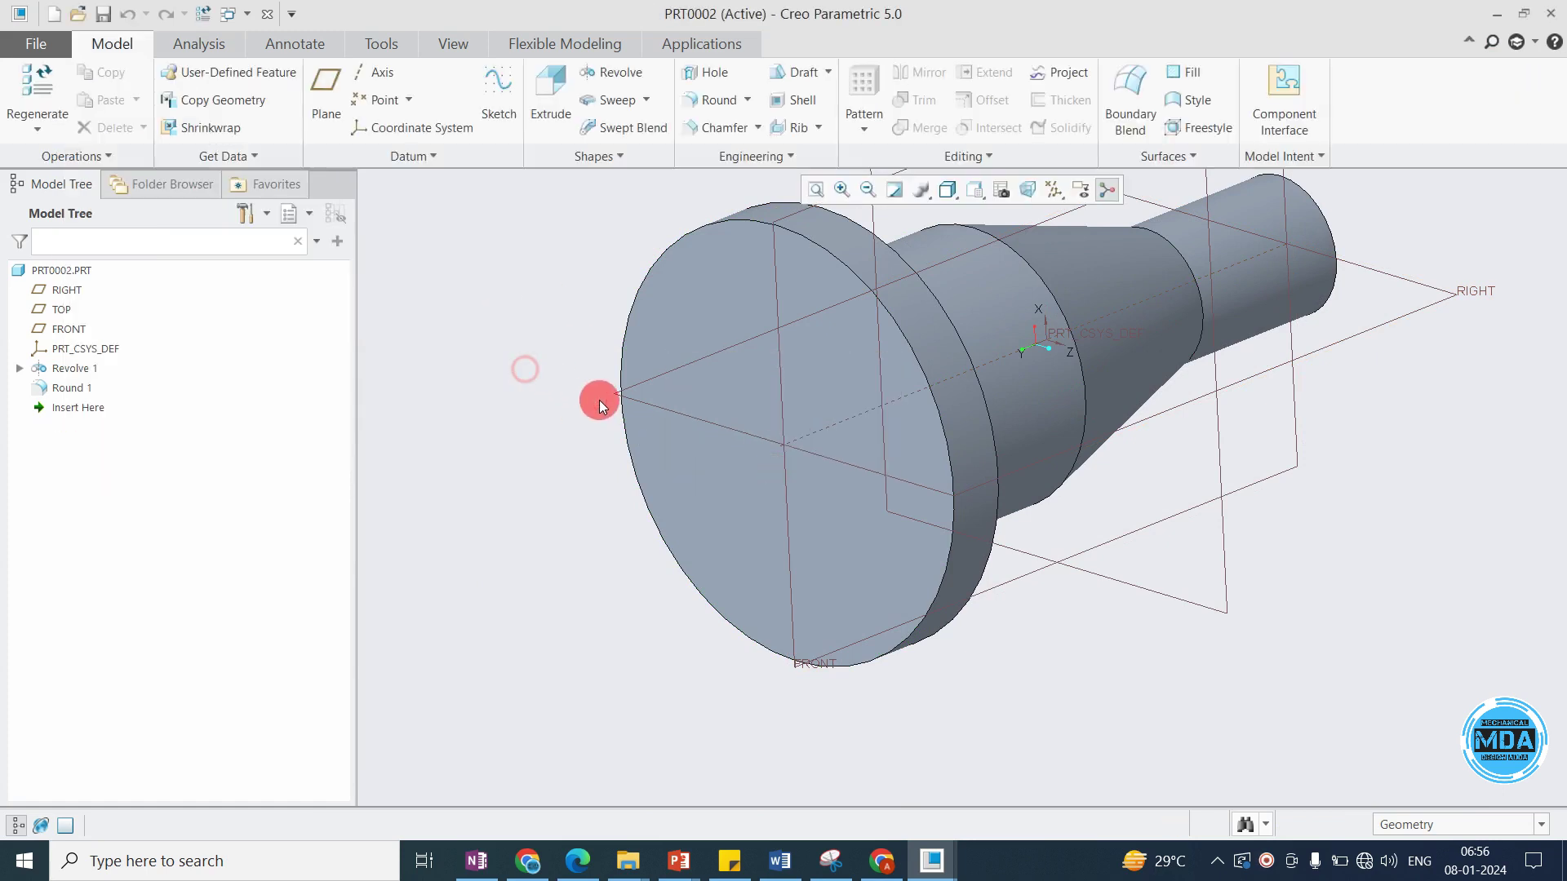
Start a sketch on the large flange's end face and orient the view parallel to the sketch plane.
shift+middle_drag(689, 413, 657, 437)
click(510, 113)
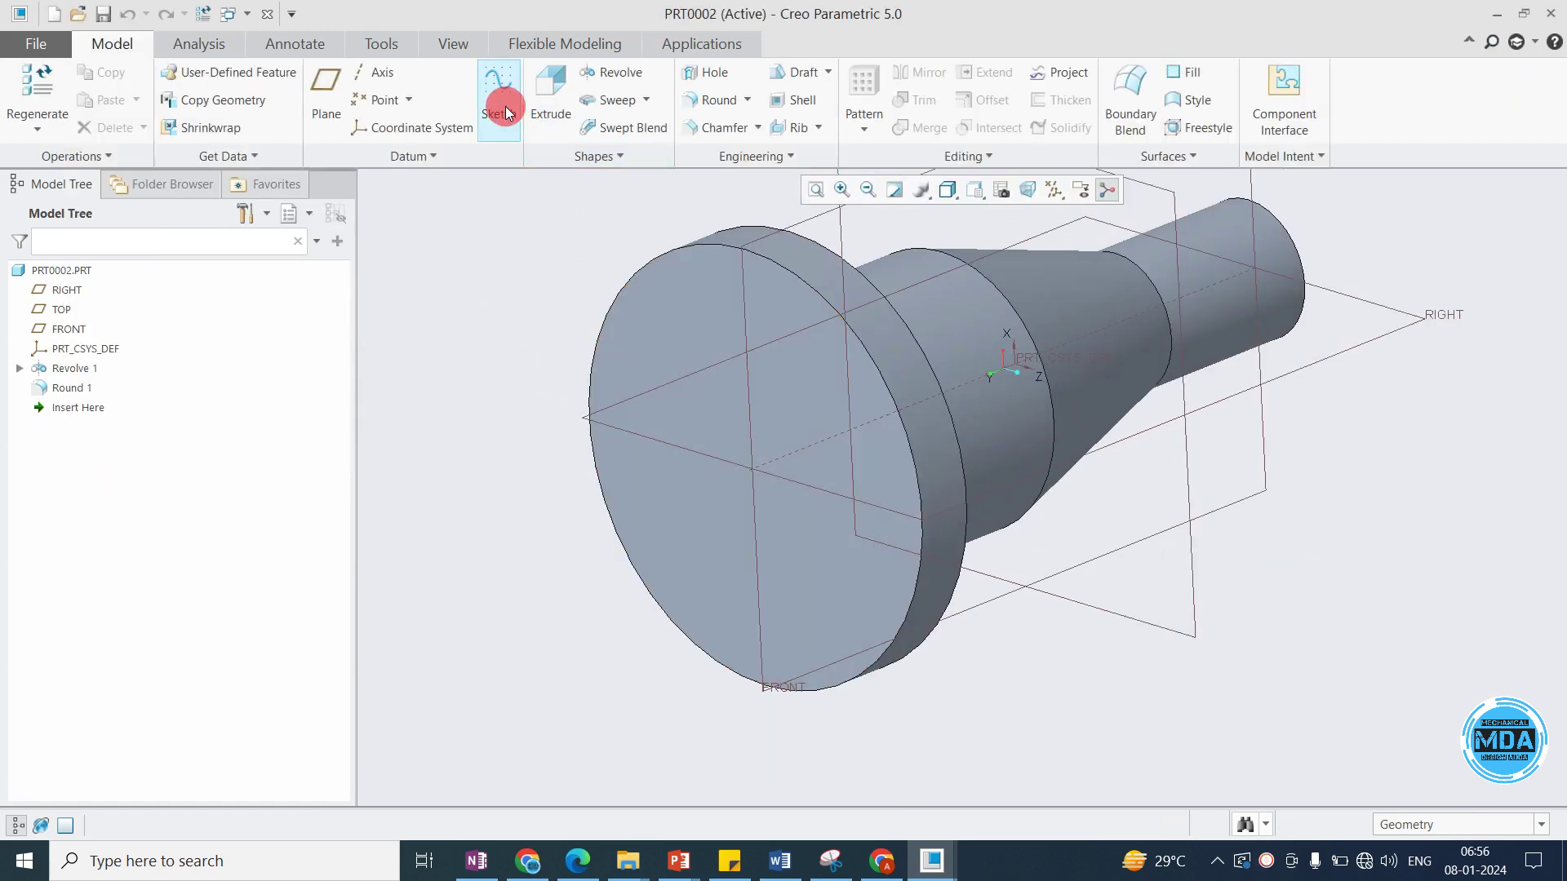
click(674, 310)
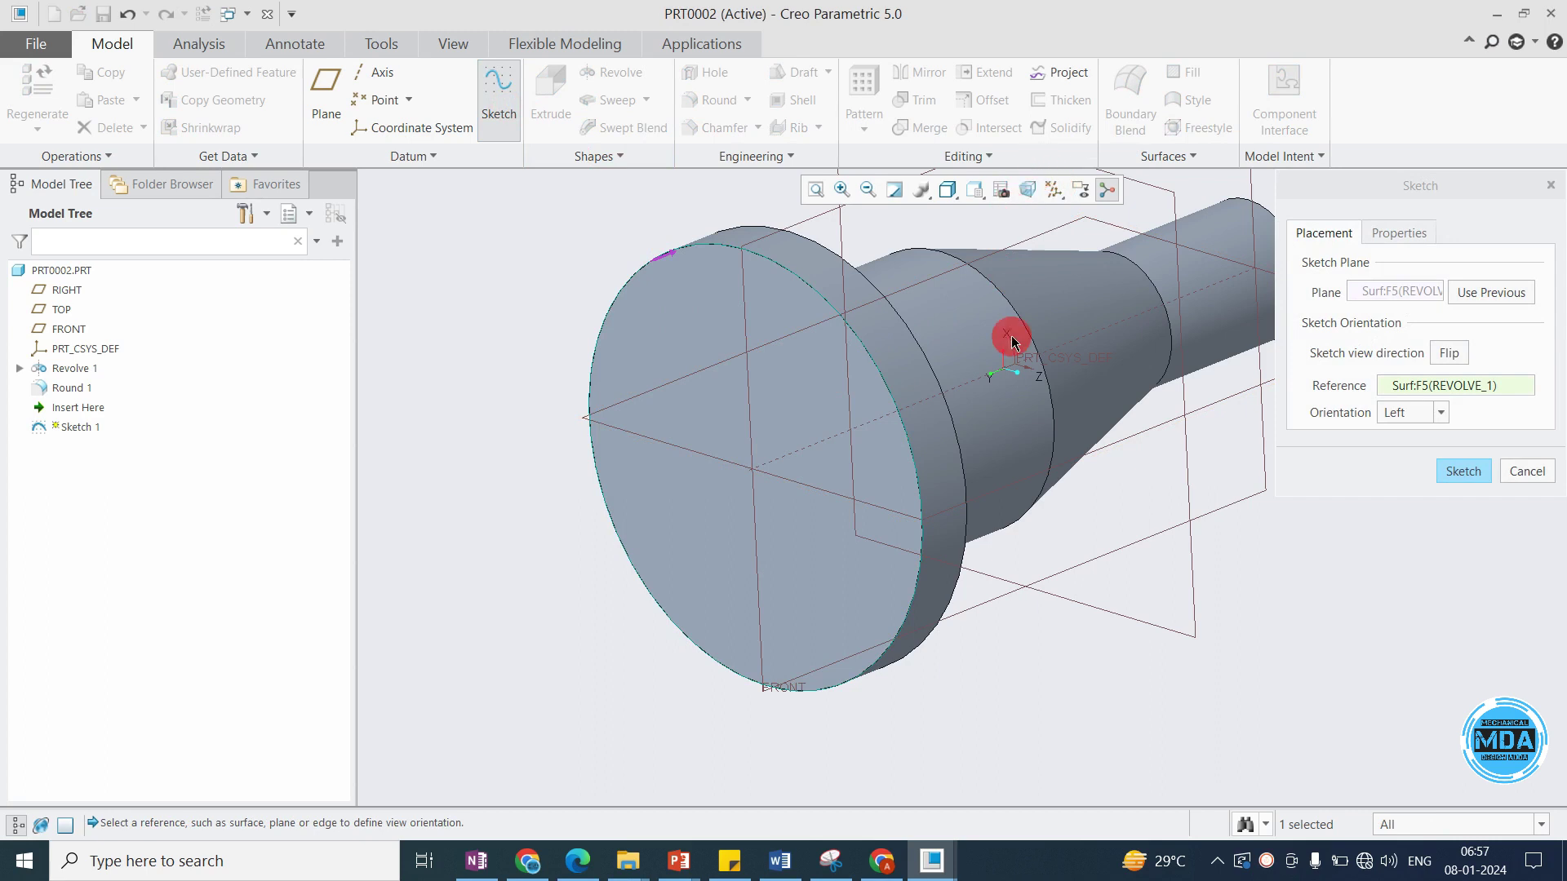
middle_click(1012, 341)
click(1001, 189)
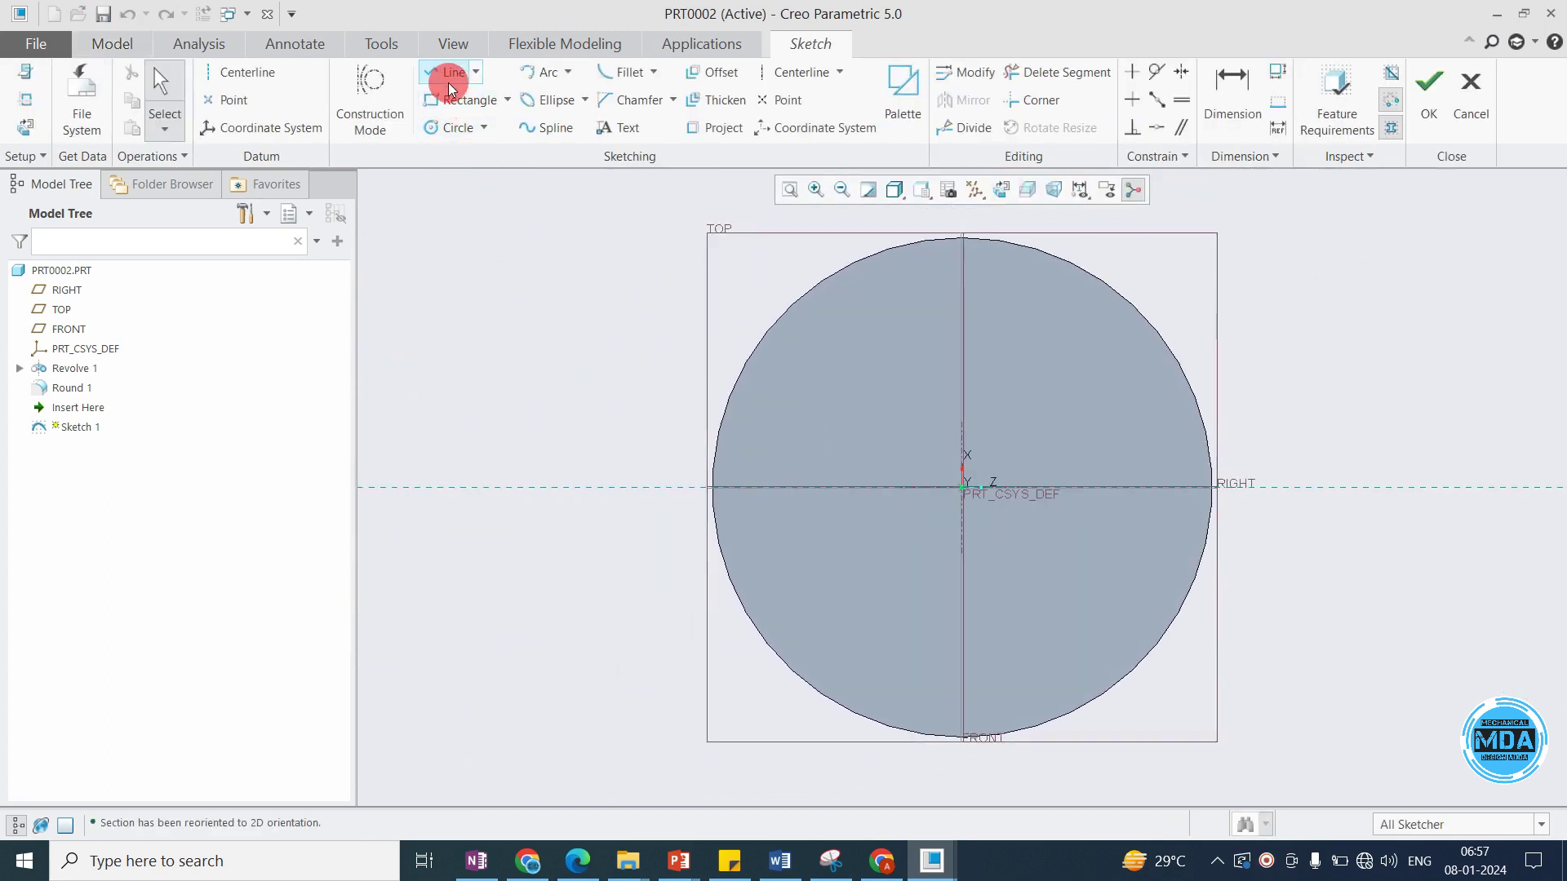
click(771, 99)
click(777, 402)
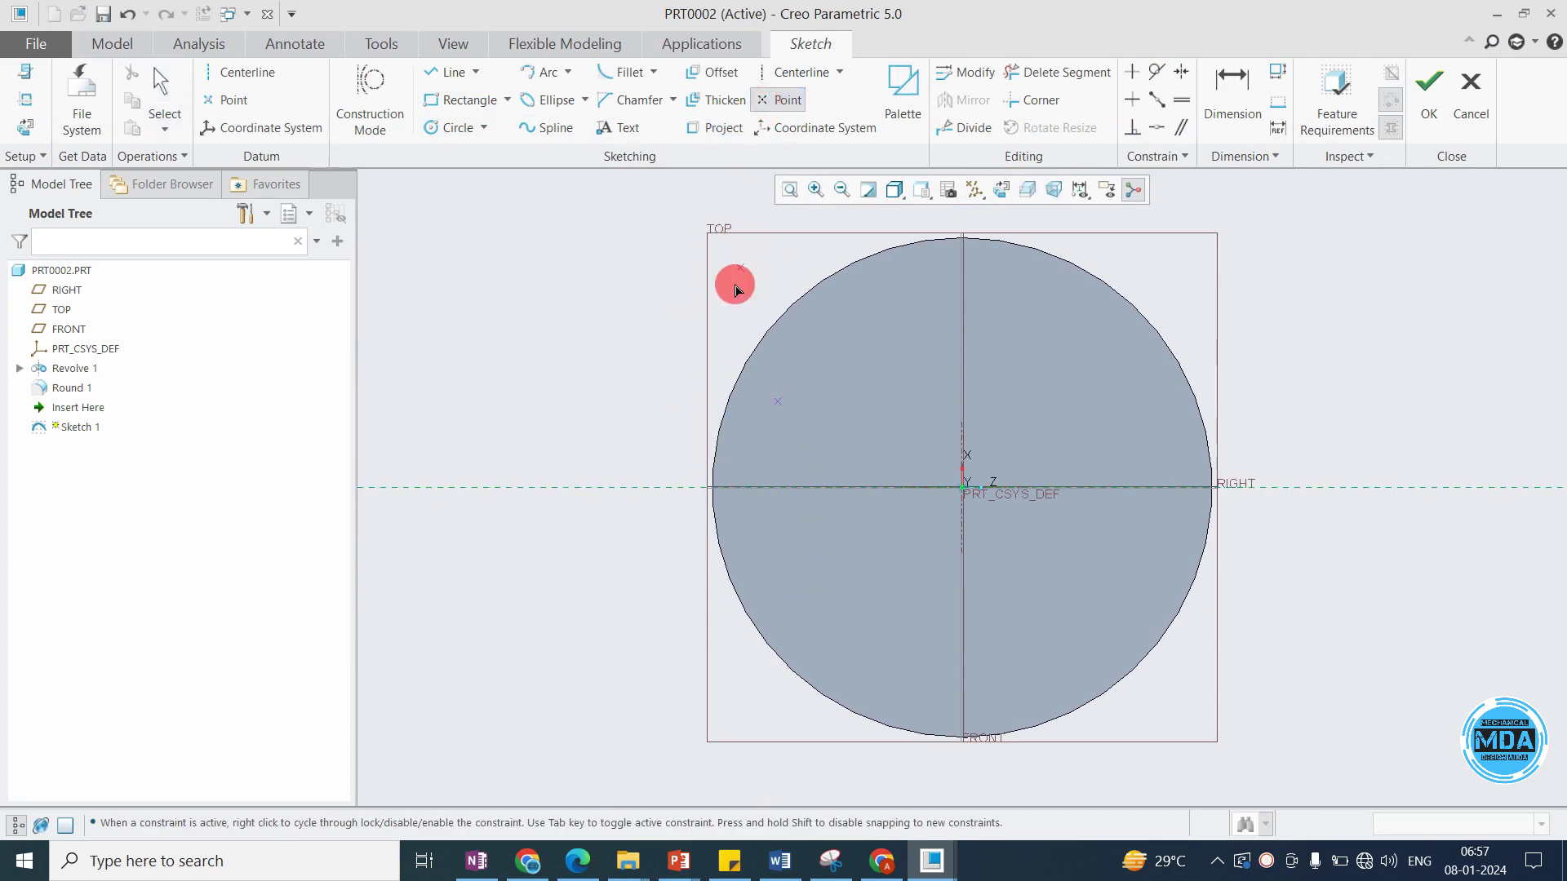
middle_click(746, 377)
key(Delete)
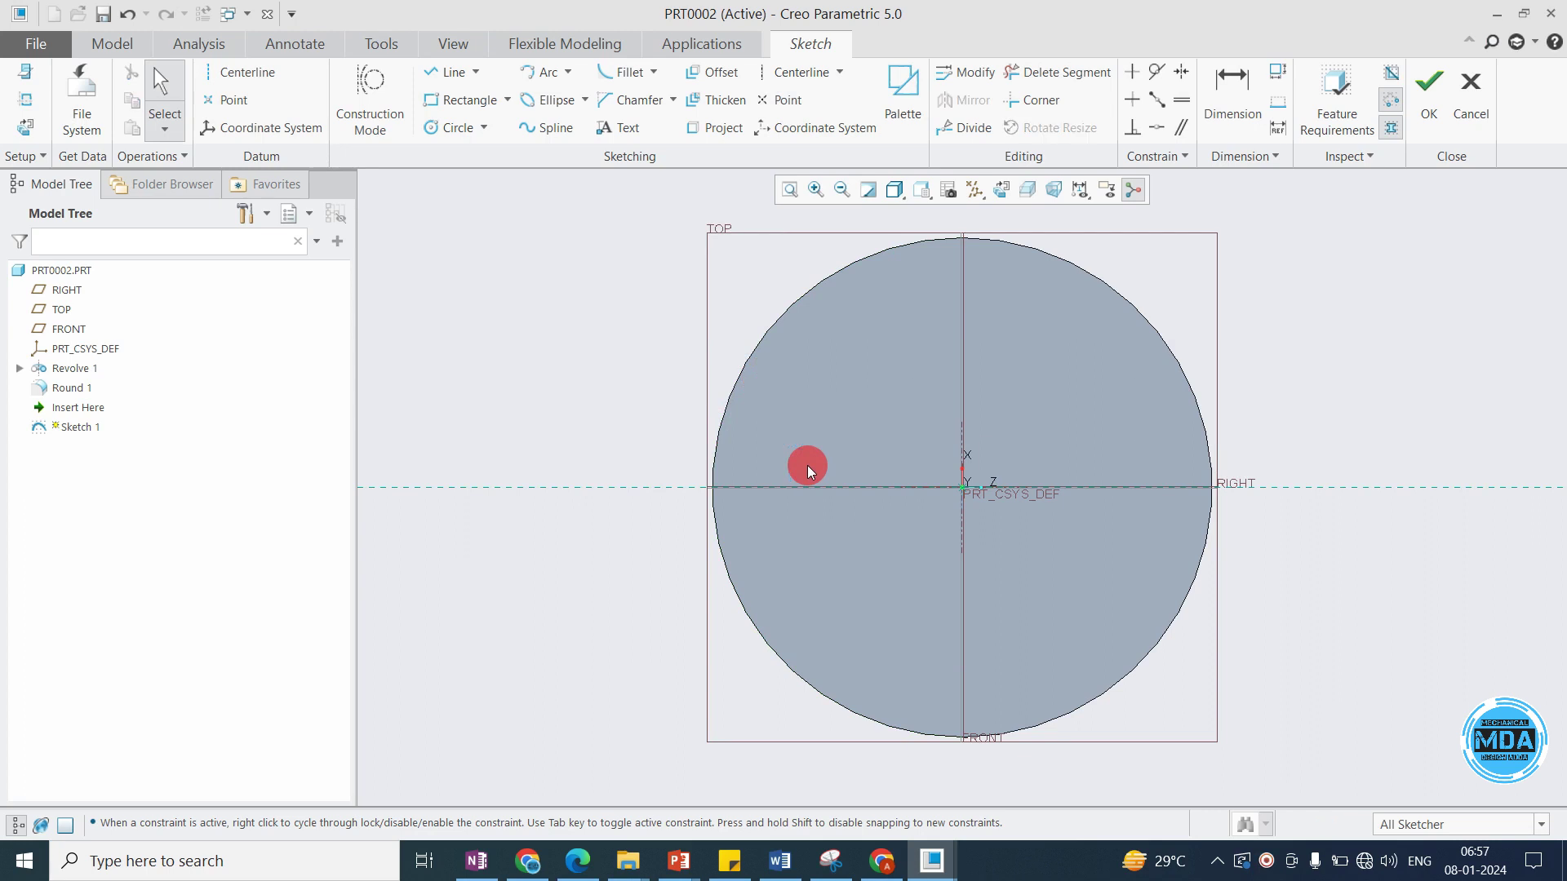
Place four datum points on the flange face, one in each quadrant around the centre, and finish the sketch.
click(232, 100)
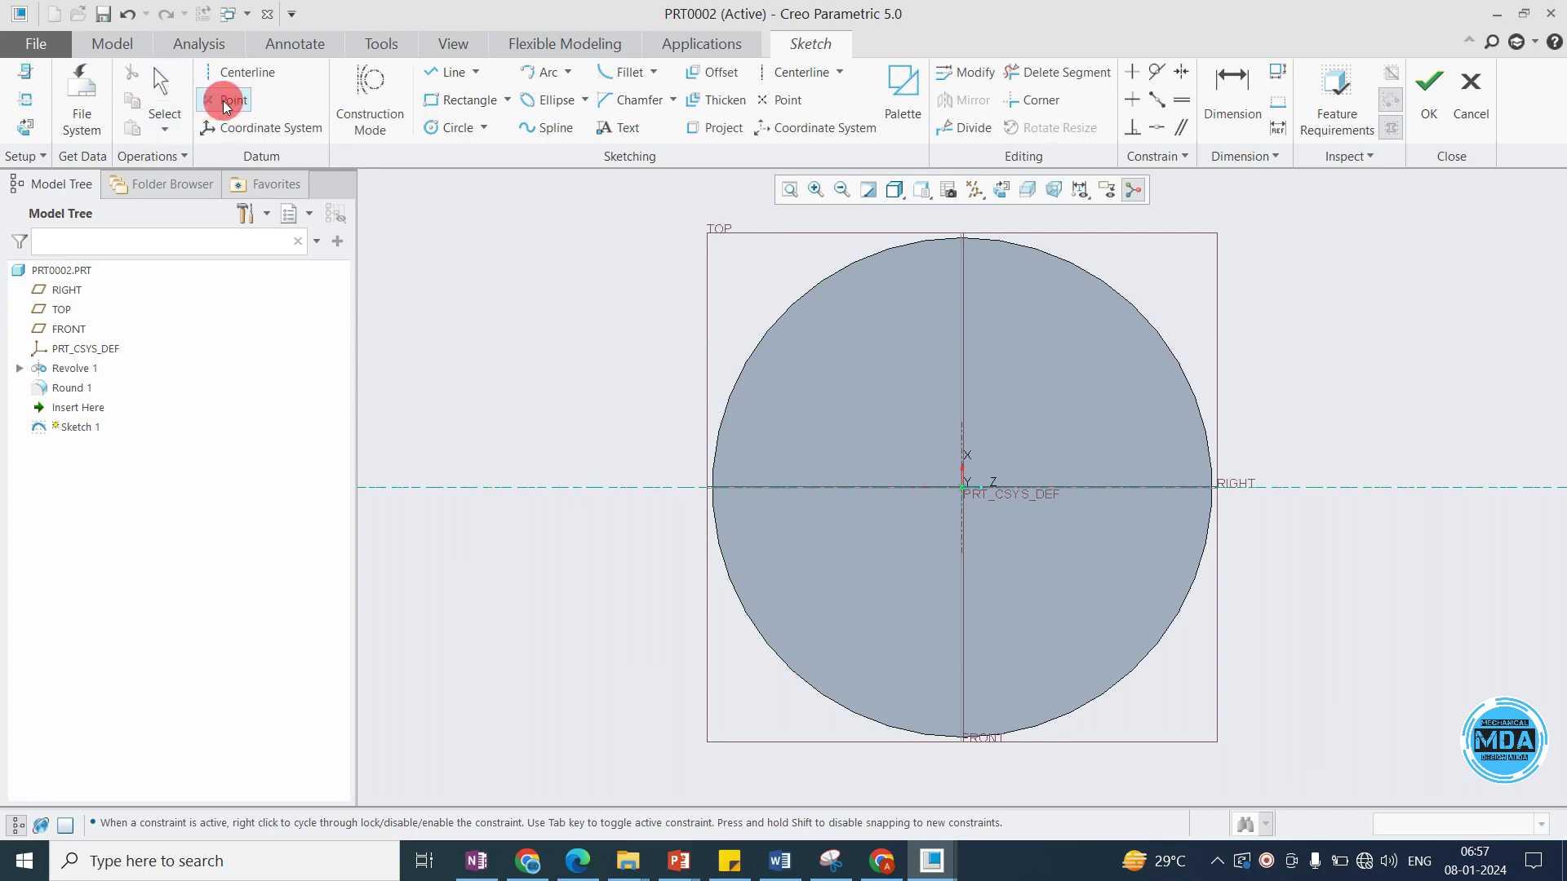
click(788, 392)
click(1132, 546)
middle_click(1048, 479)
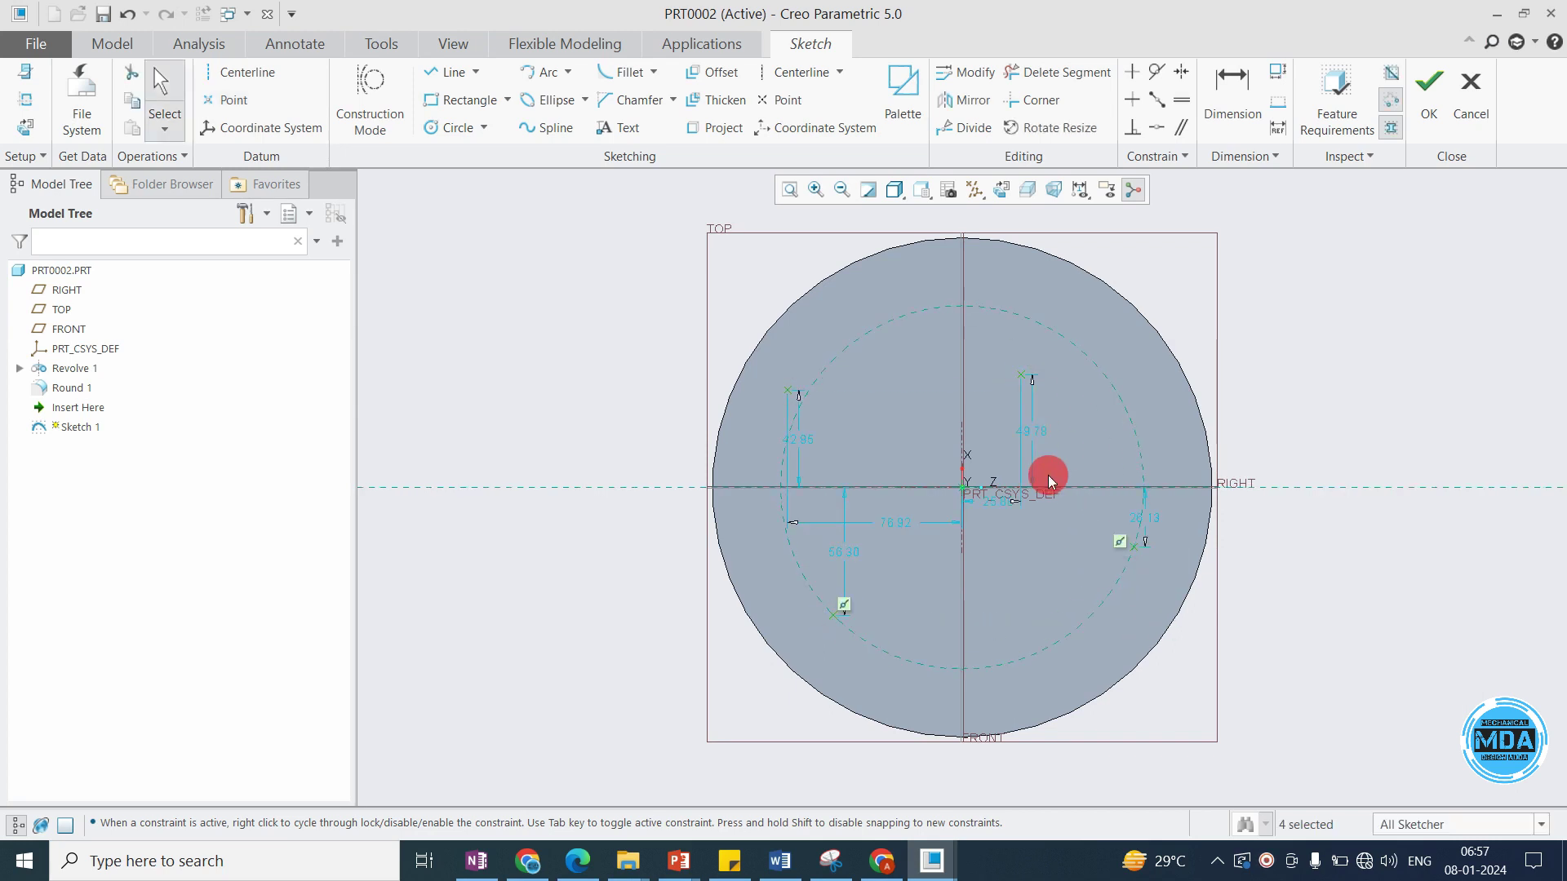
click(1424, 114)
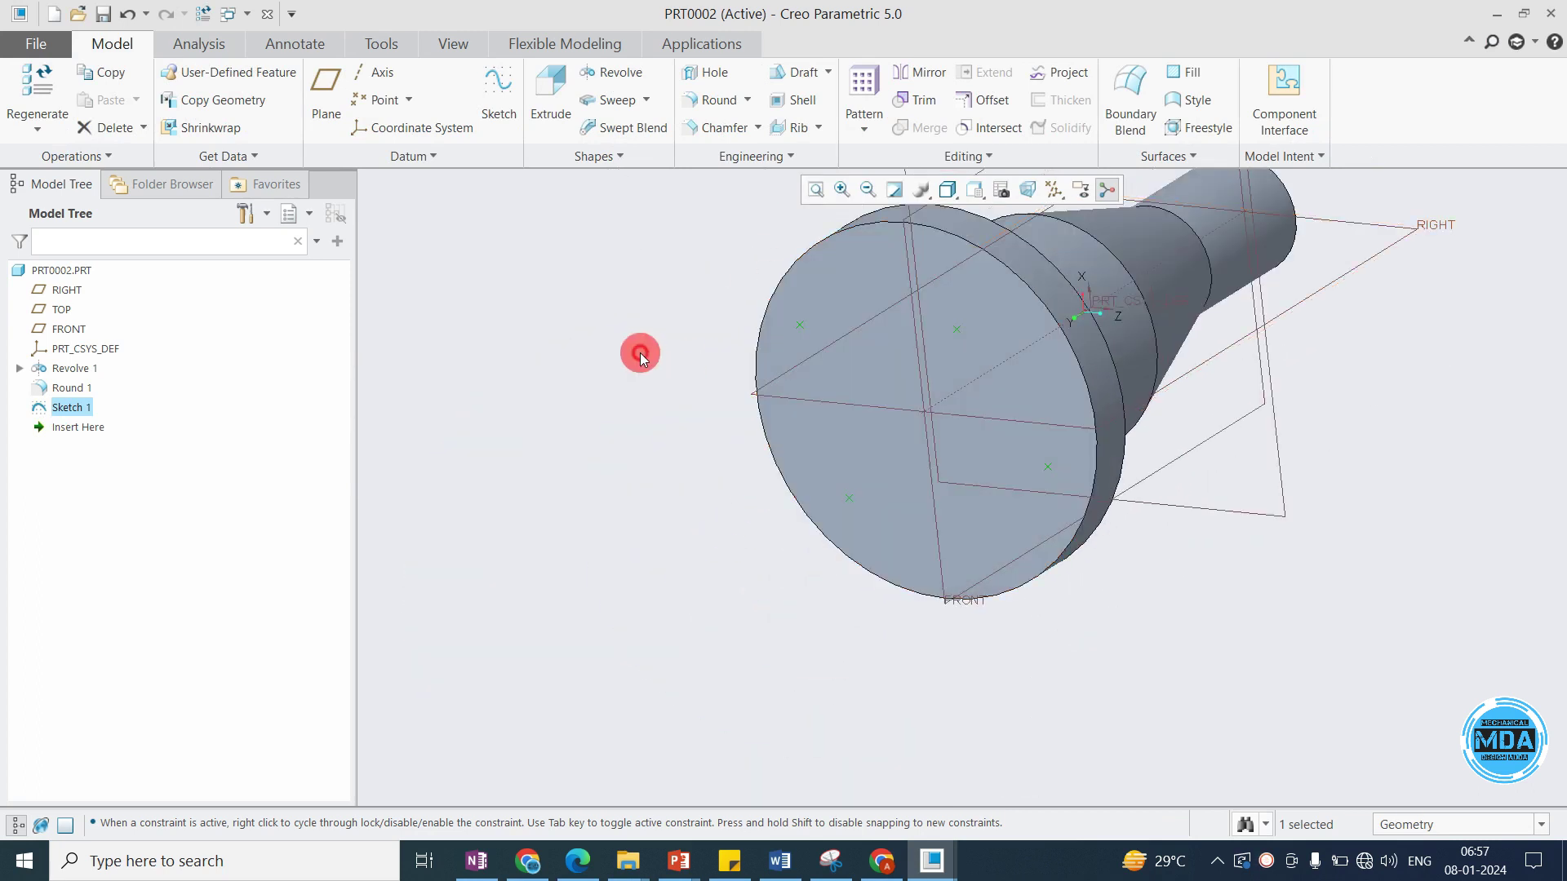
Turn on the display of datum points and show their name tags on the flange face.
click(640, 352)
click(805, 342)
click(1053, 187)
click(1088, 237)
click(655, 374)
key(ctrl+d)
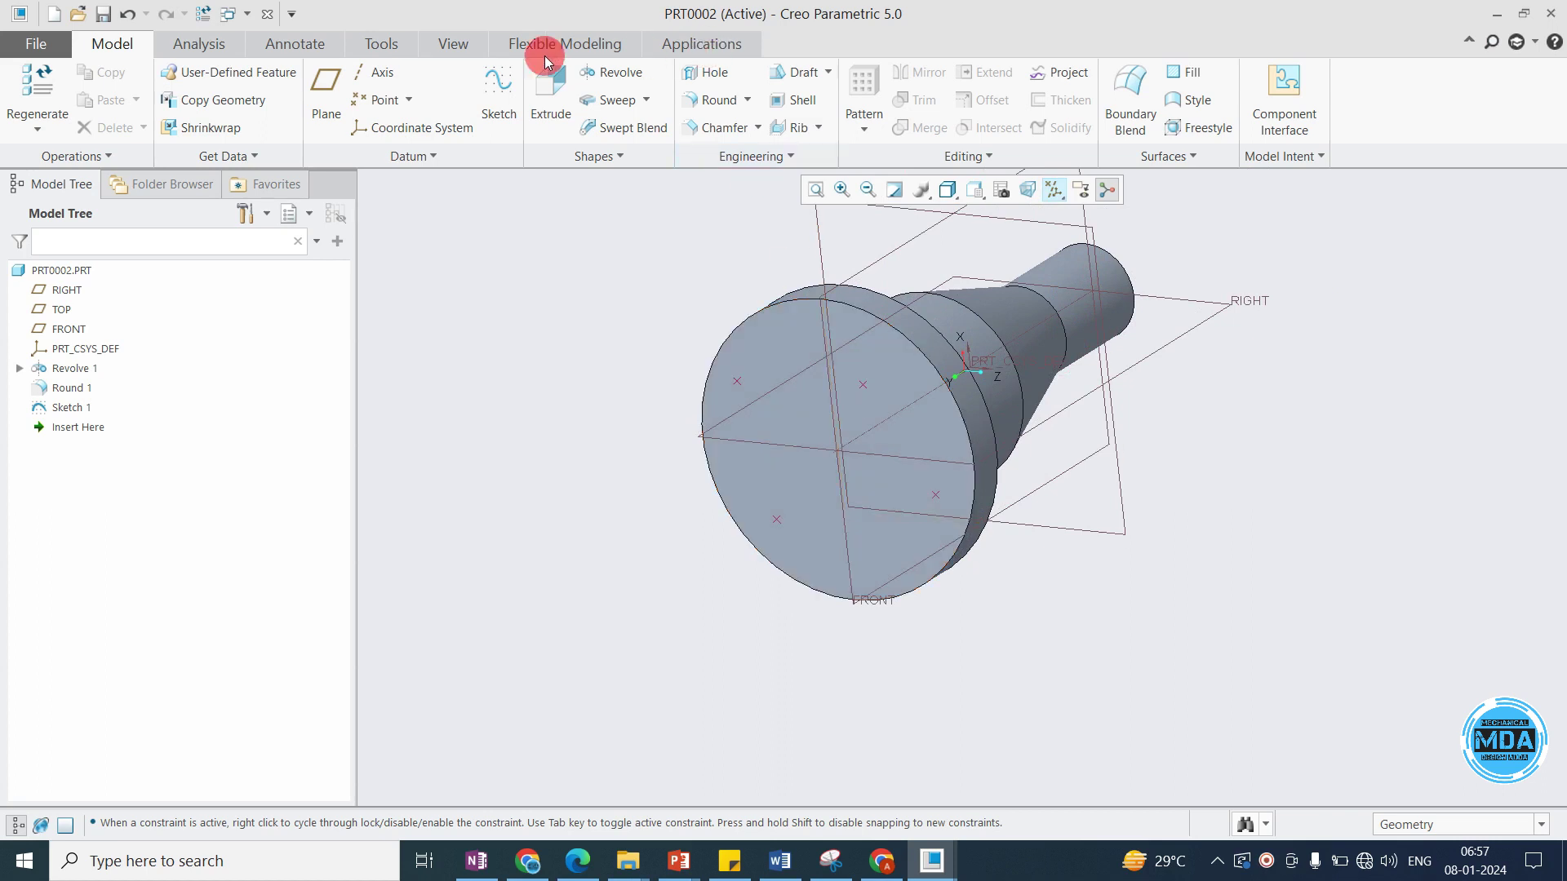
click(454, 44)
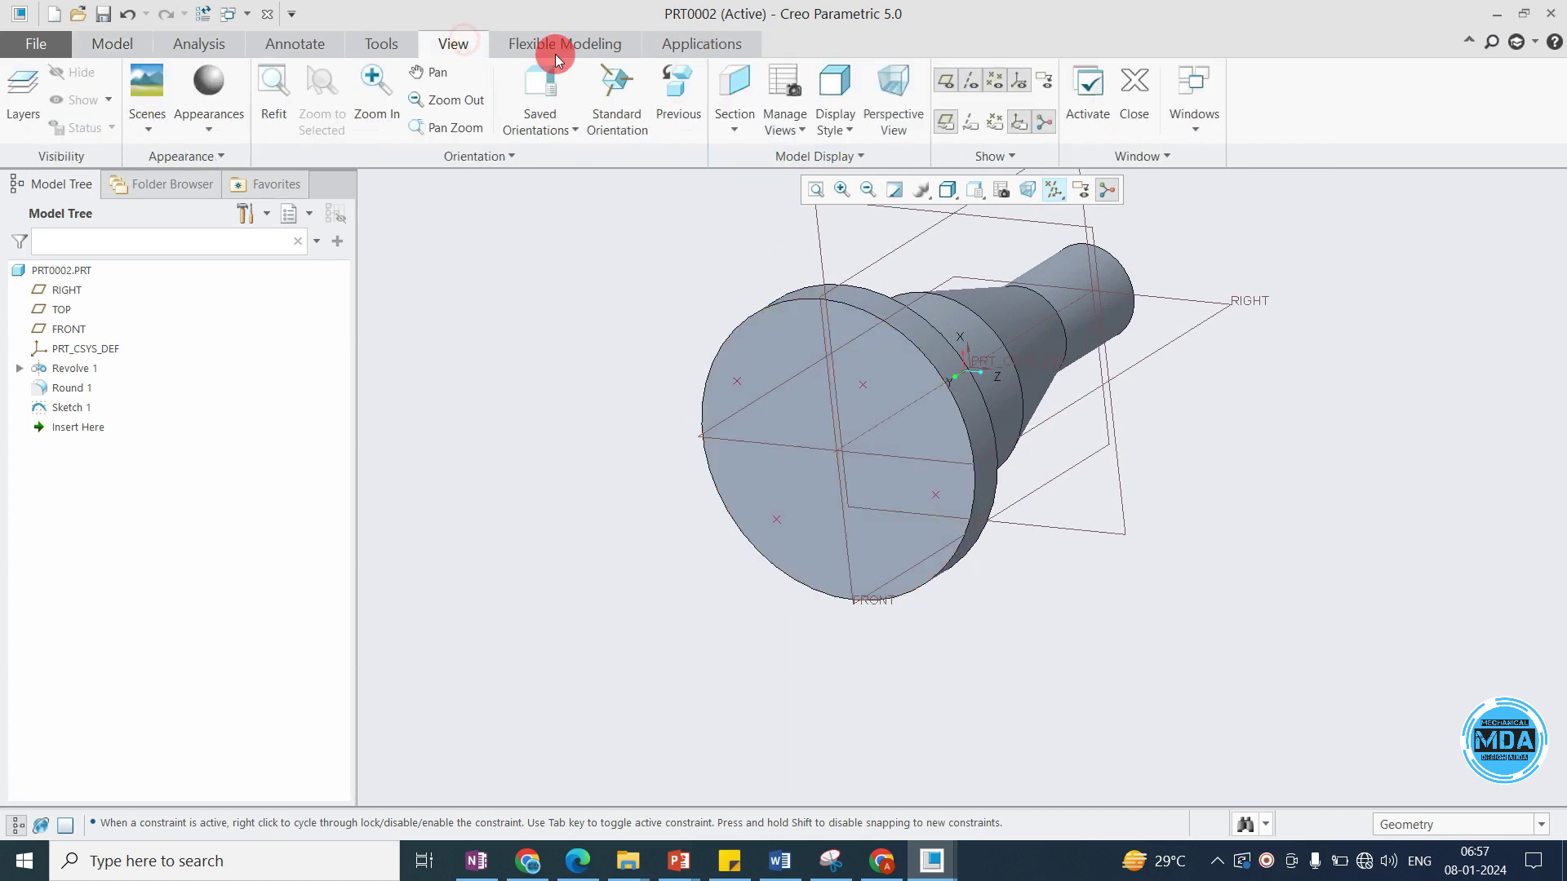
click(988, 128)
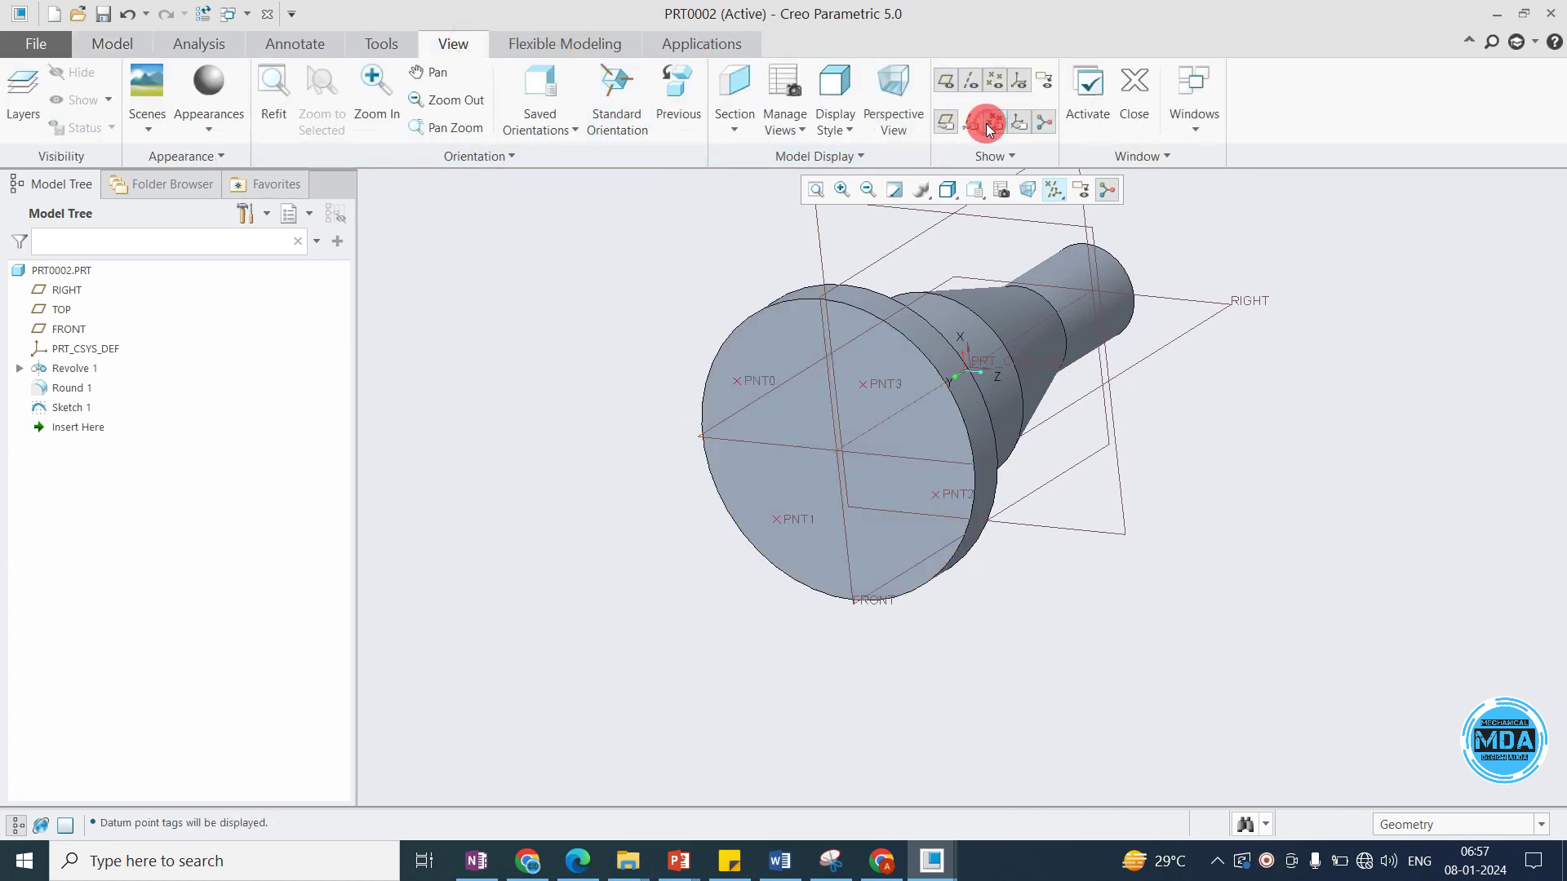
Start a hole feature on the flange face with the sketched datum point PNT0 as its placement reference.
click(122, 36)
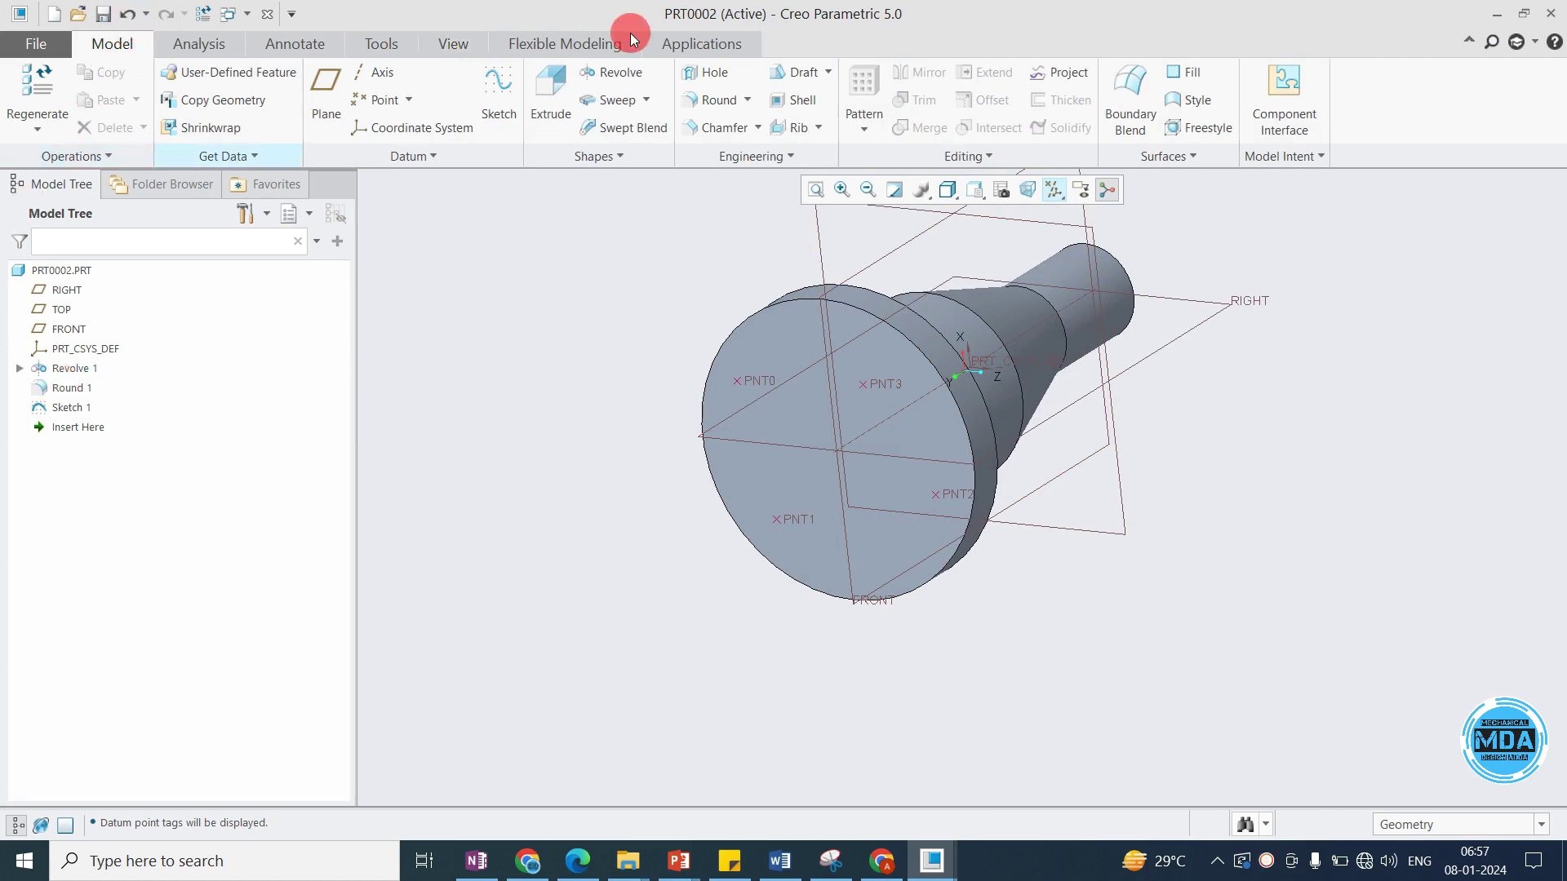
scroll(987, 443, down, 3)
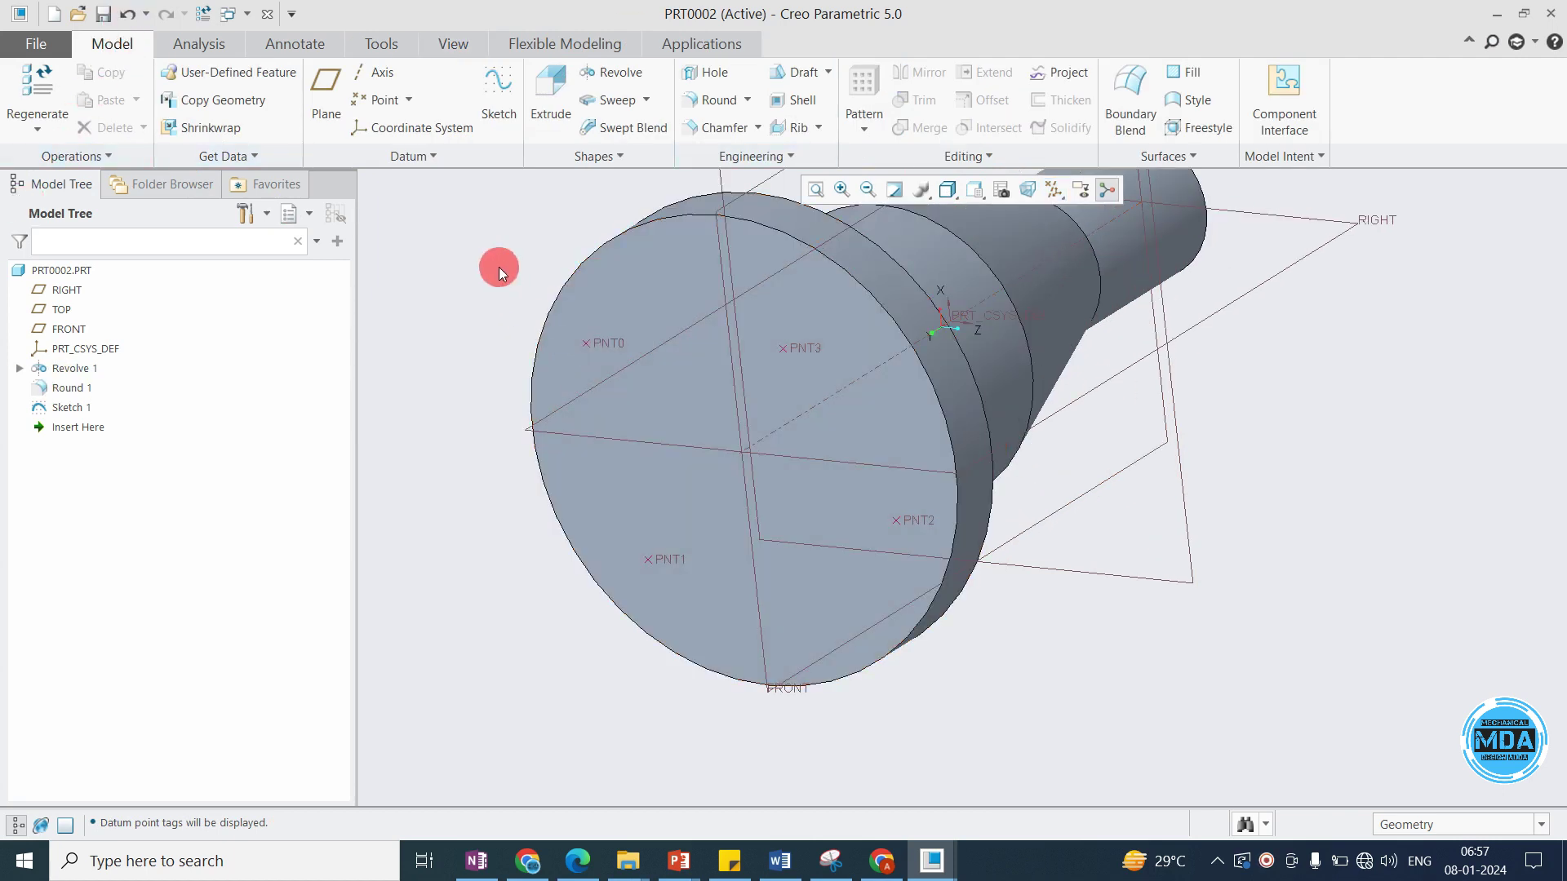
click(707, 72)
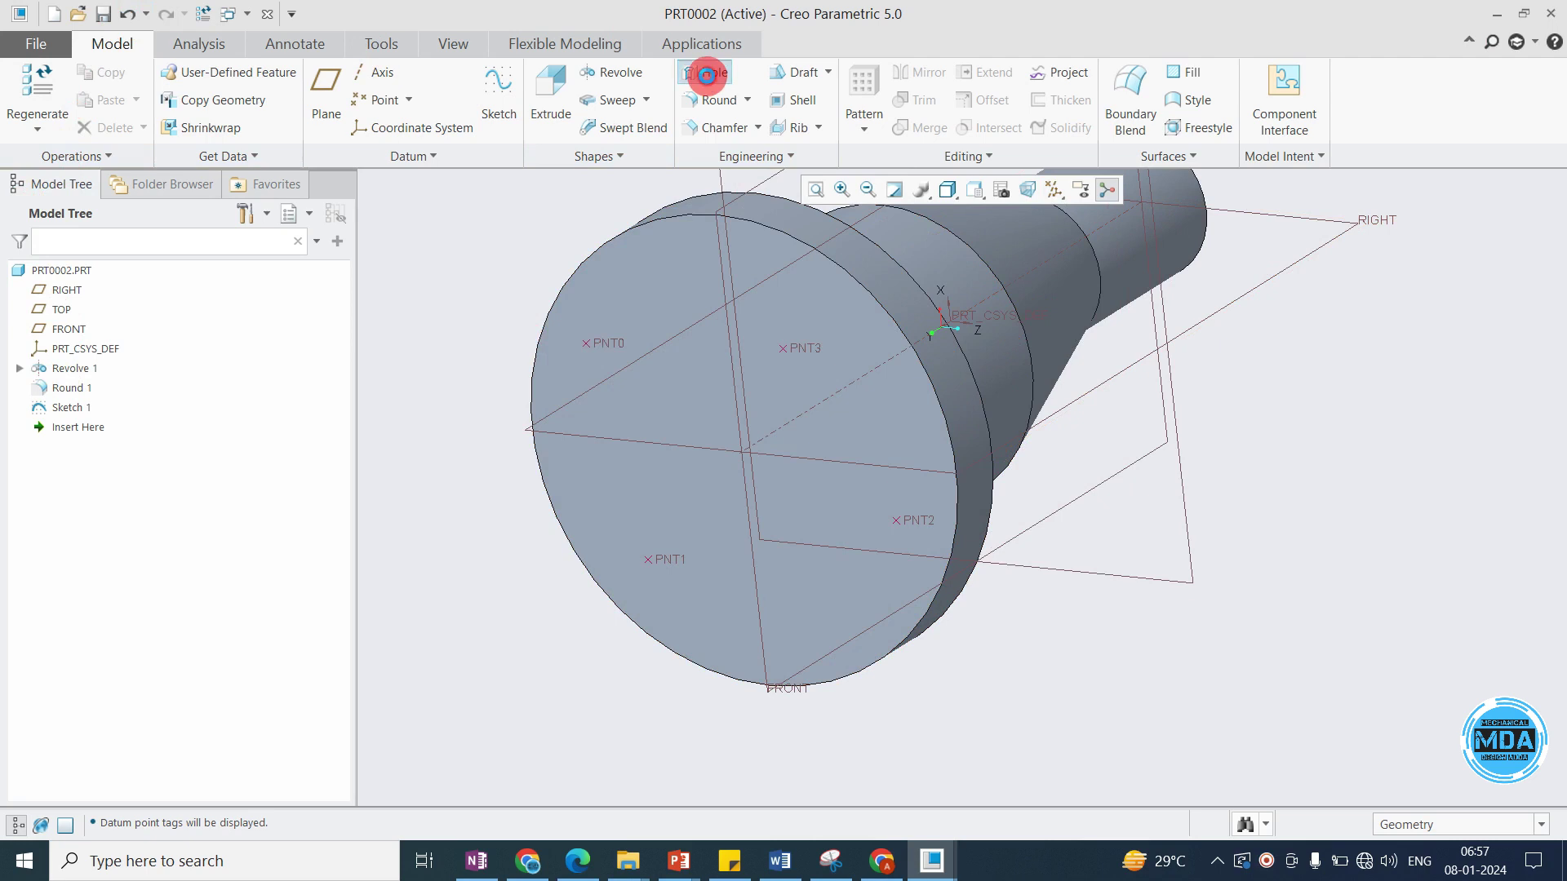
click(119, 155)
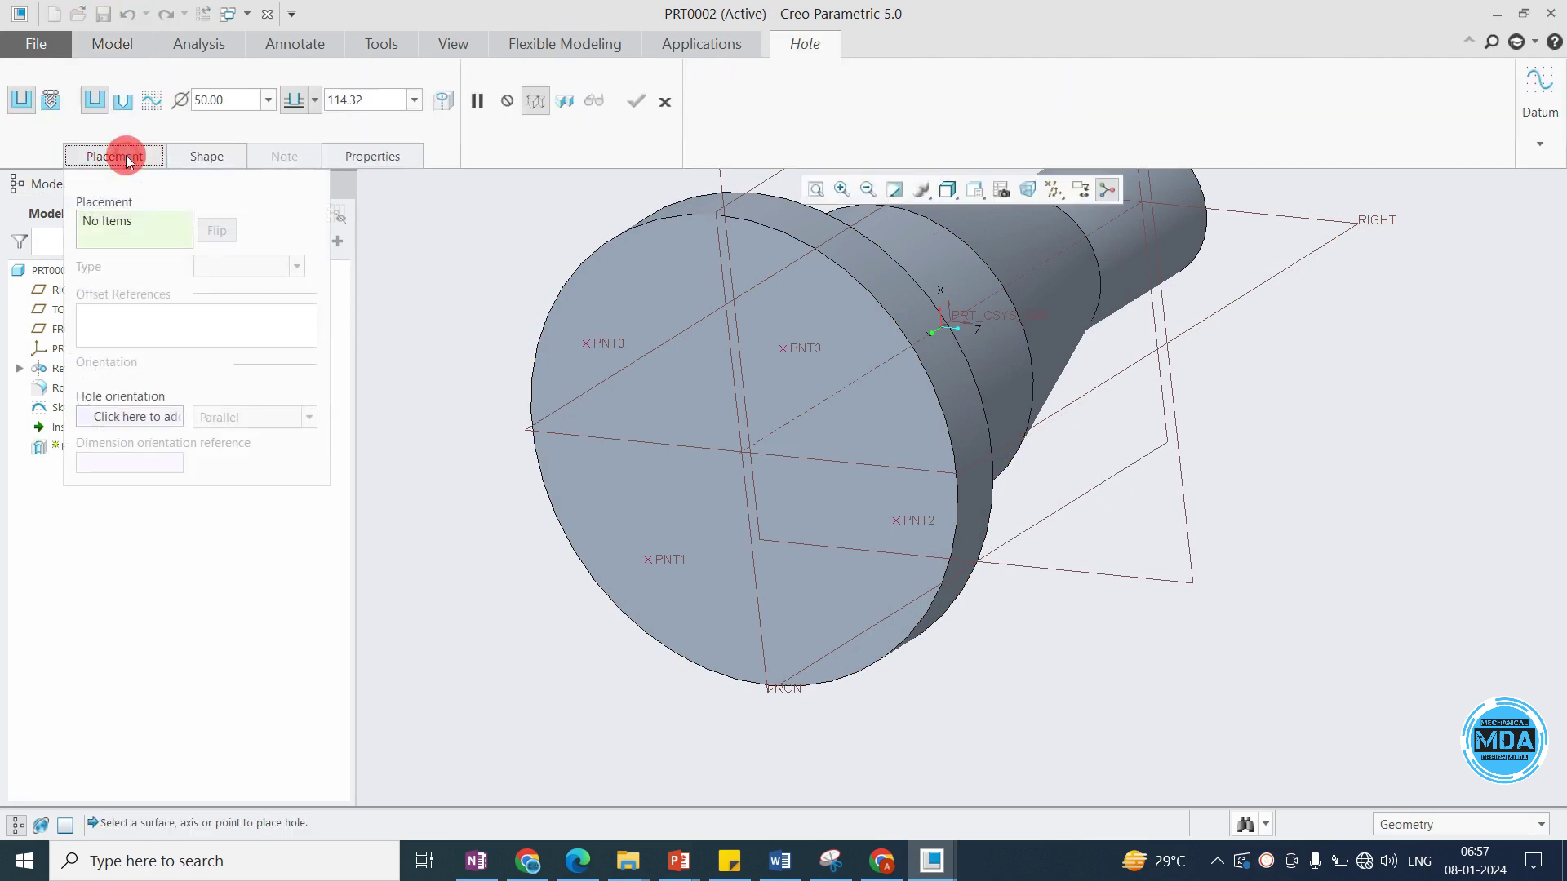
click(594, 350)
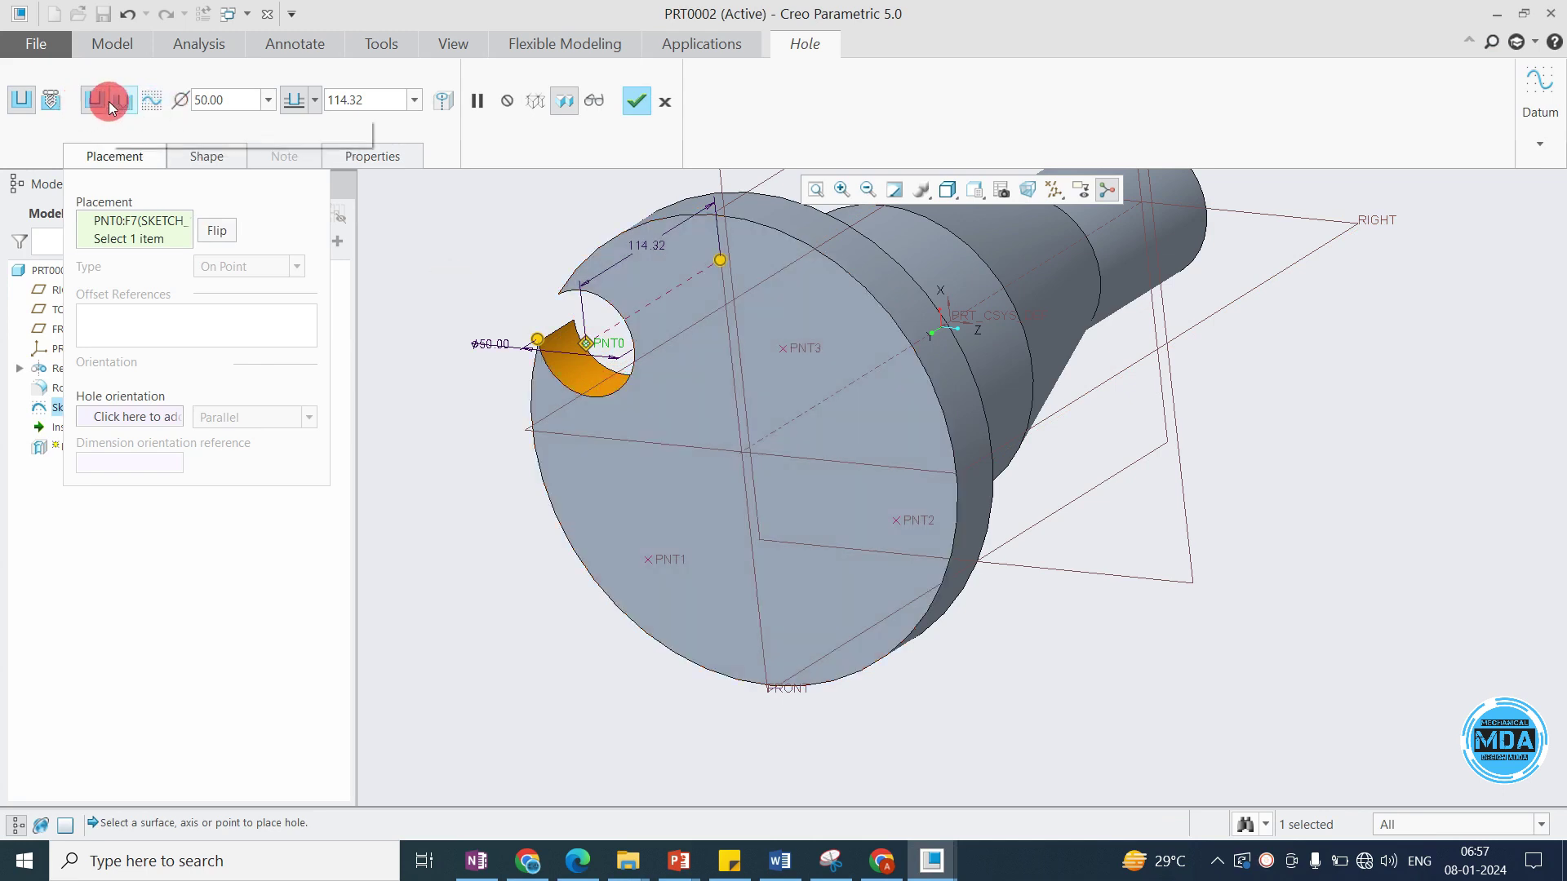
Switch the hole at PNT0 to a standard ISO tapped hole with thread size M20x2.5.
click(52, 101)
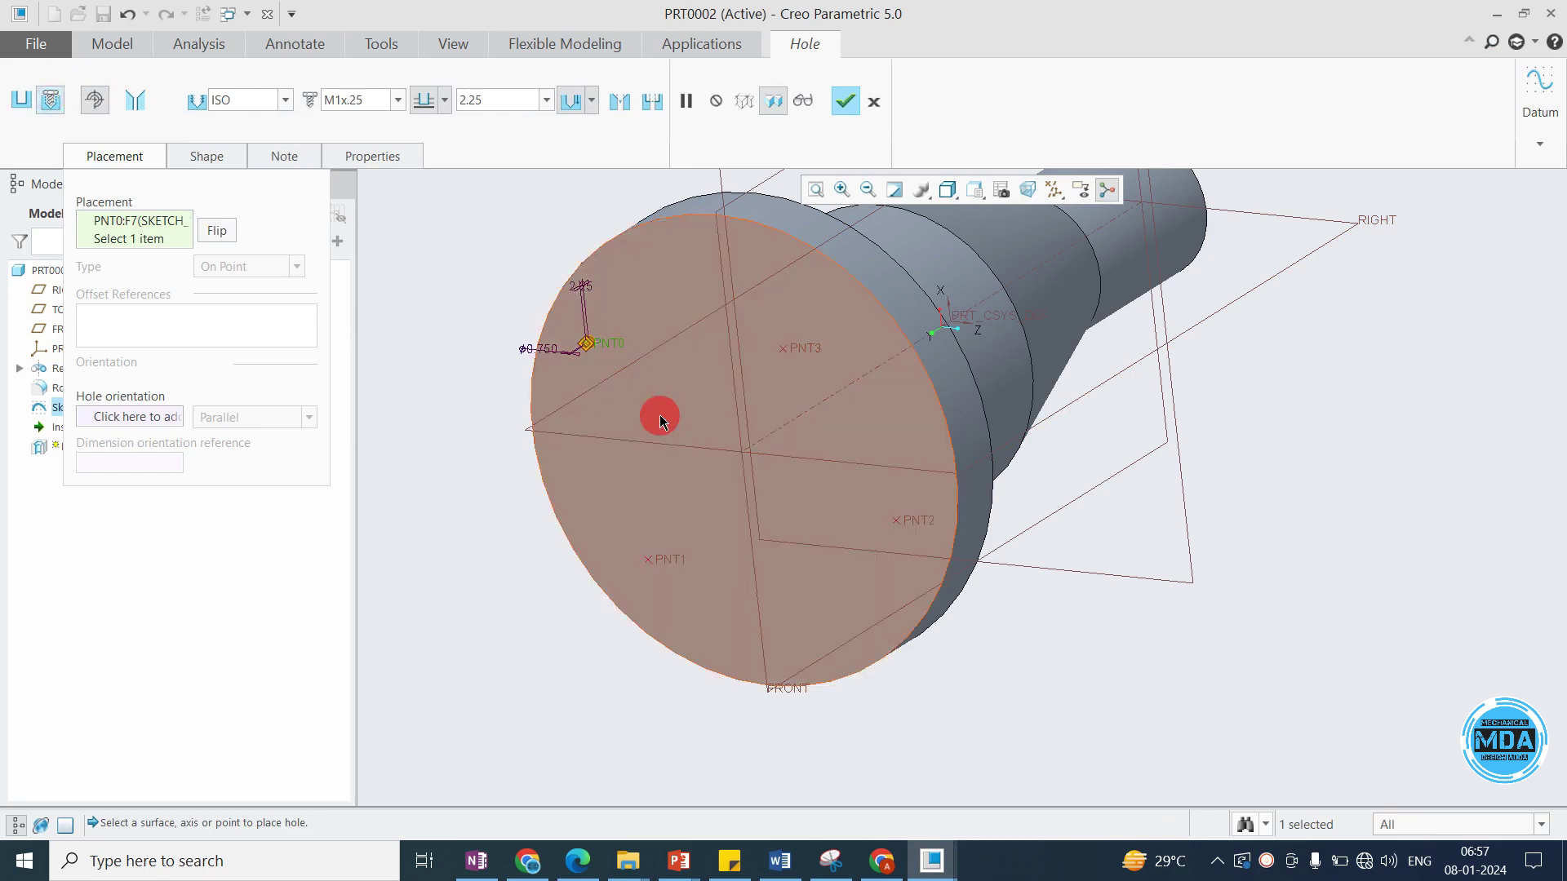
scroll(584, 343, up, 2)
click(397, 99)
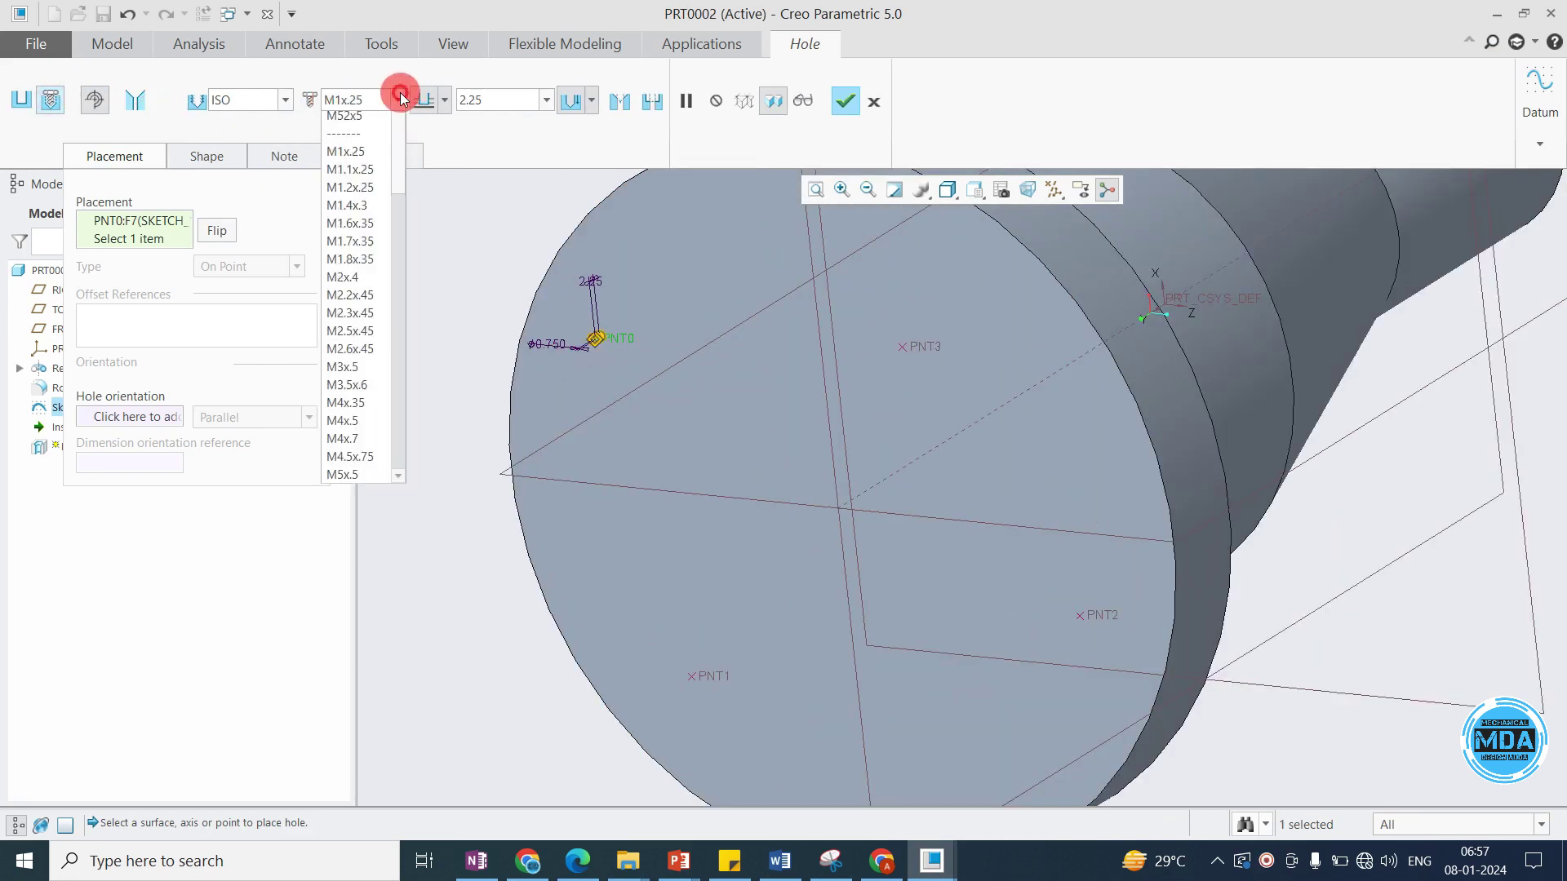
scroll(359, 122, down, 5)
click(353, 127)
scroll(710, 423, down, 2)
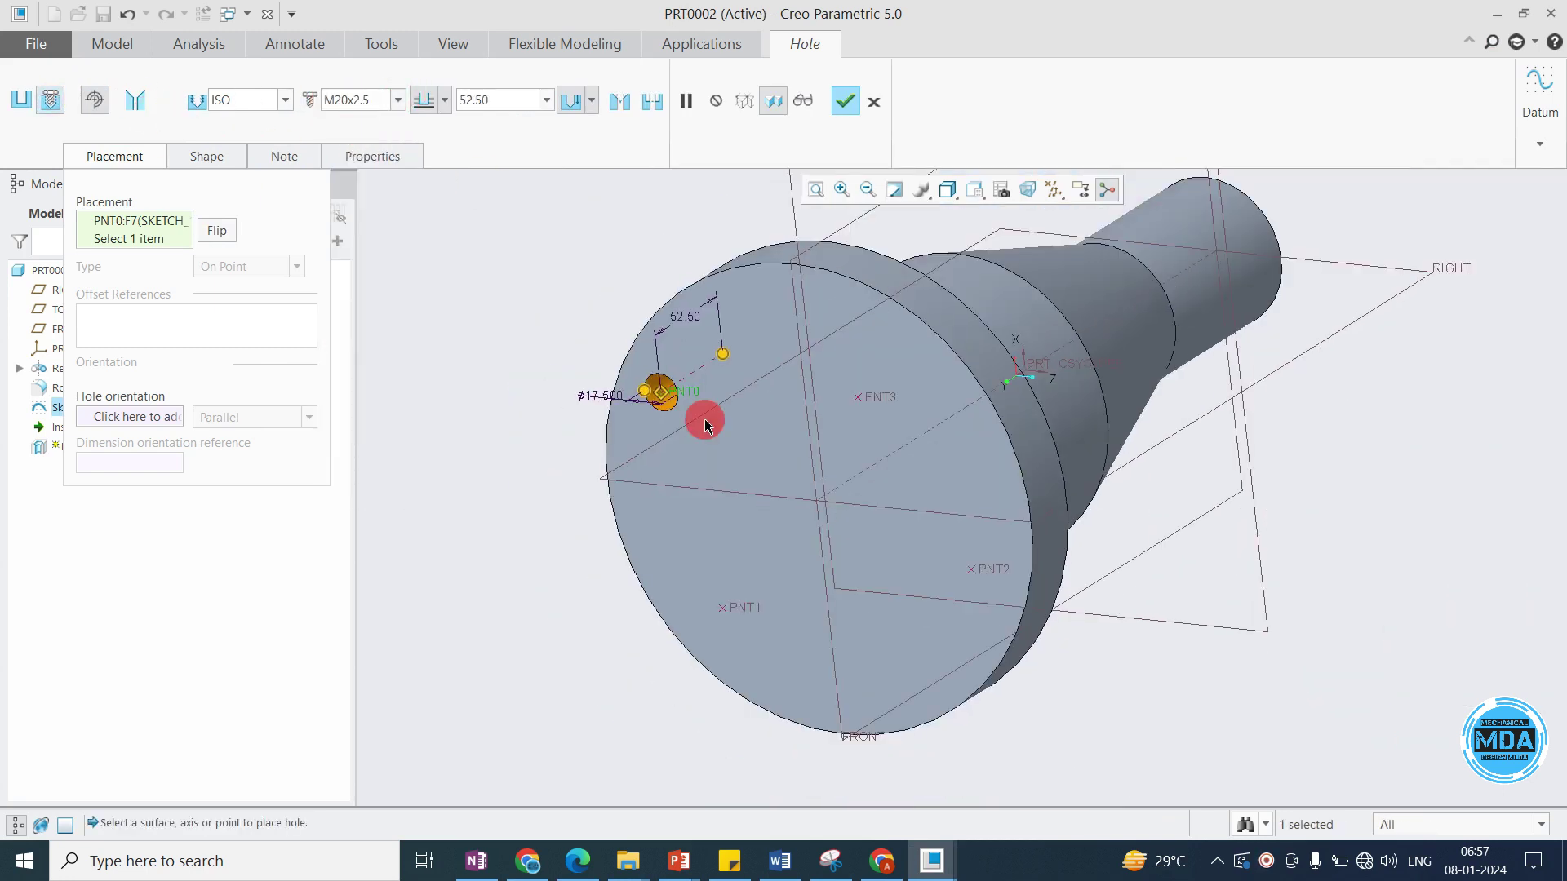
Finish the M20x2.5 tapped hole at PNT0.
scroll(717, 412, up, 1)
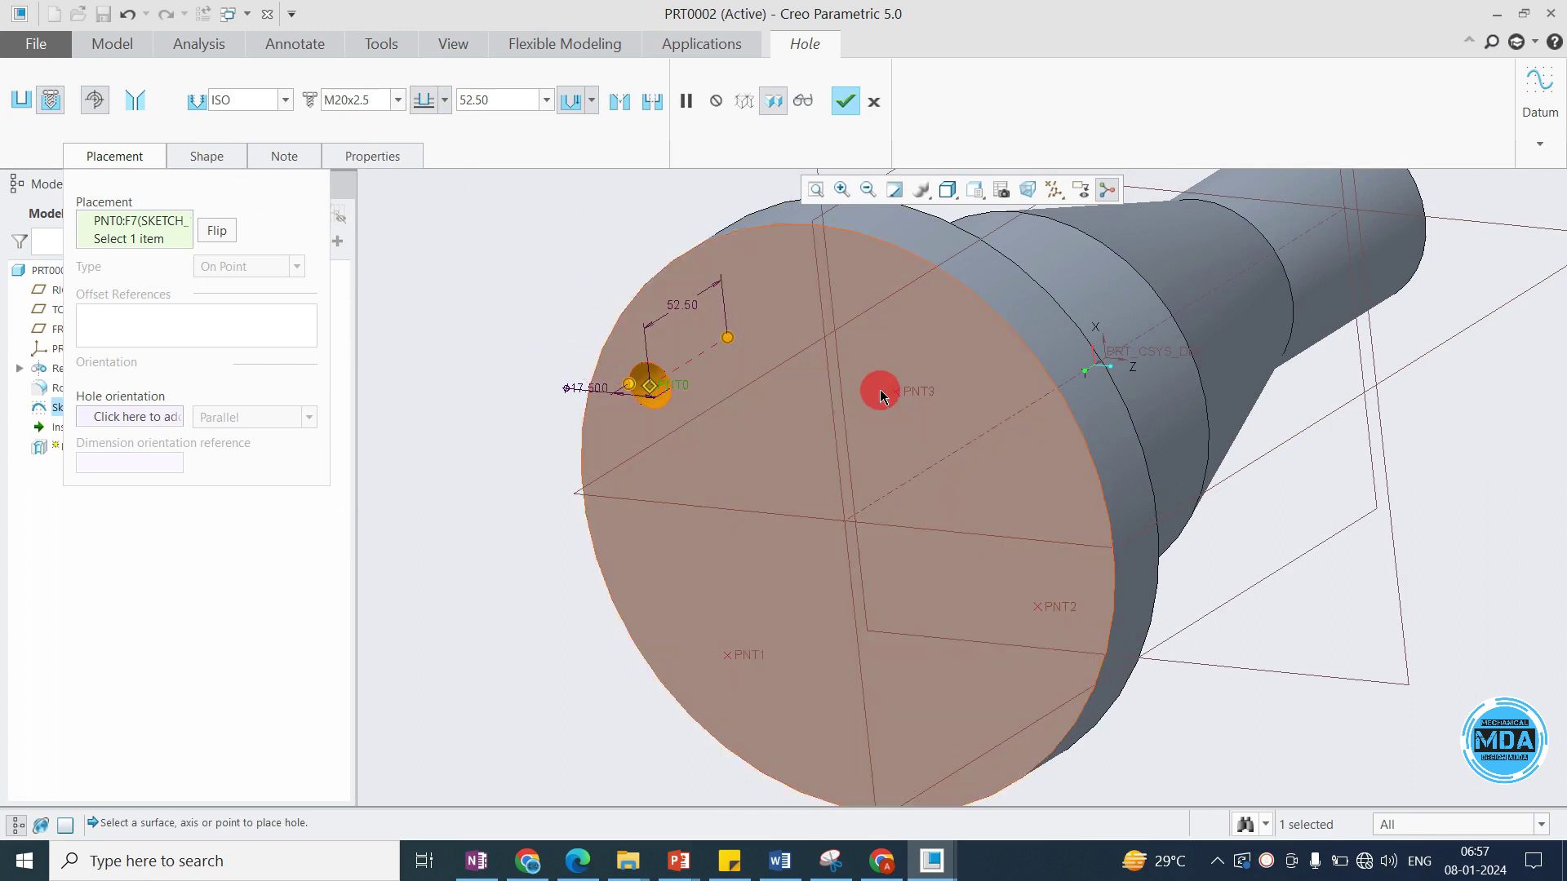
middle_click(601, 339)
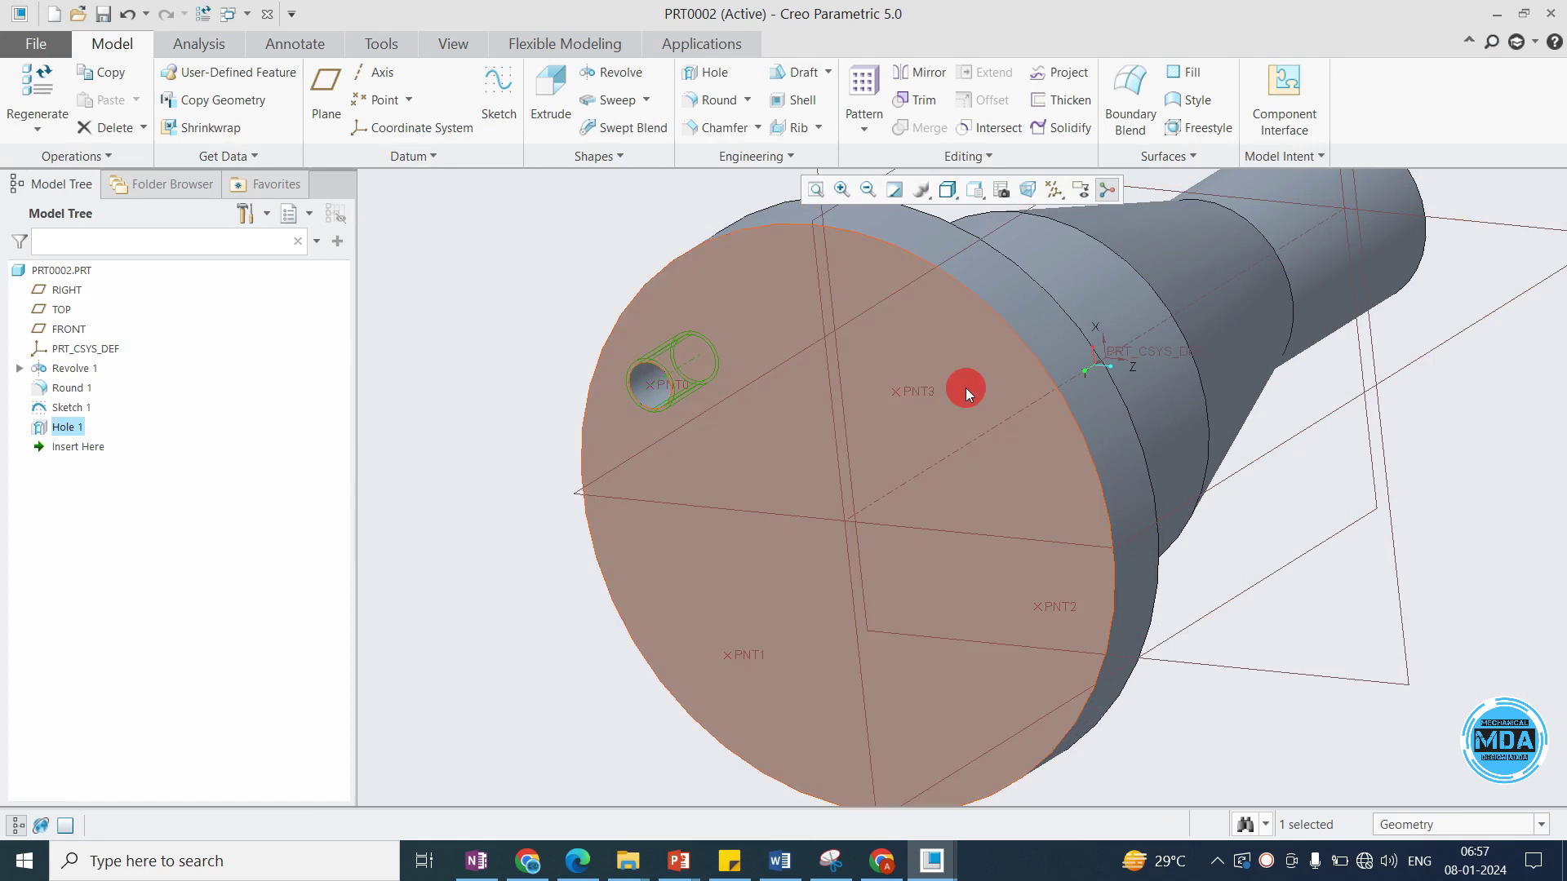
click(691, 75)
click(664, 104)
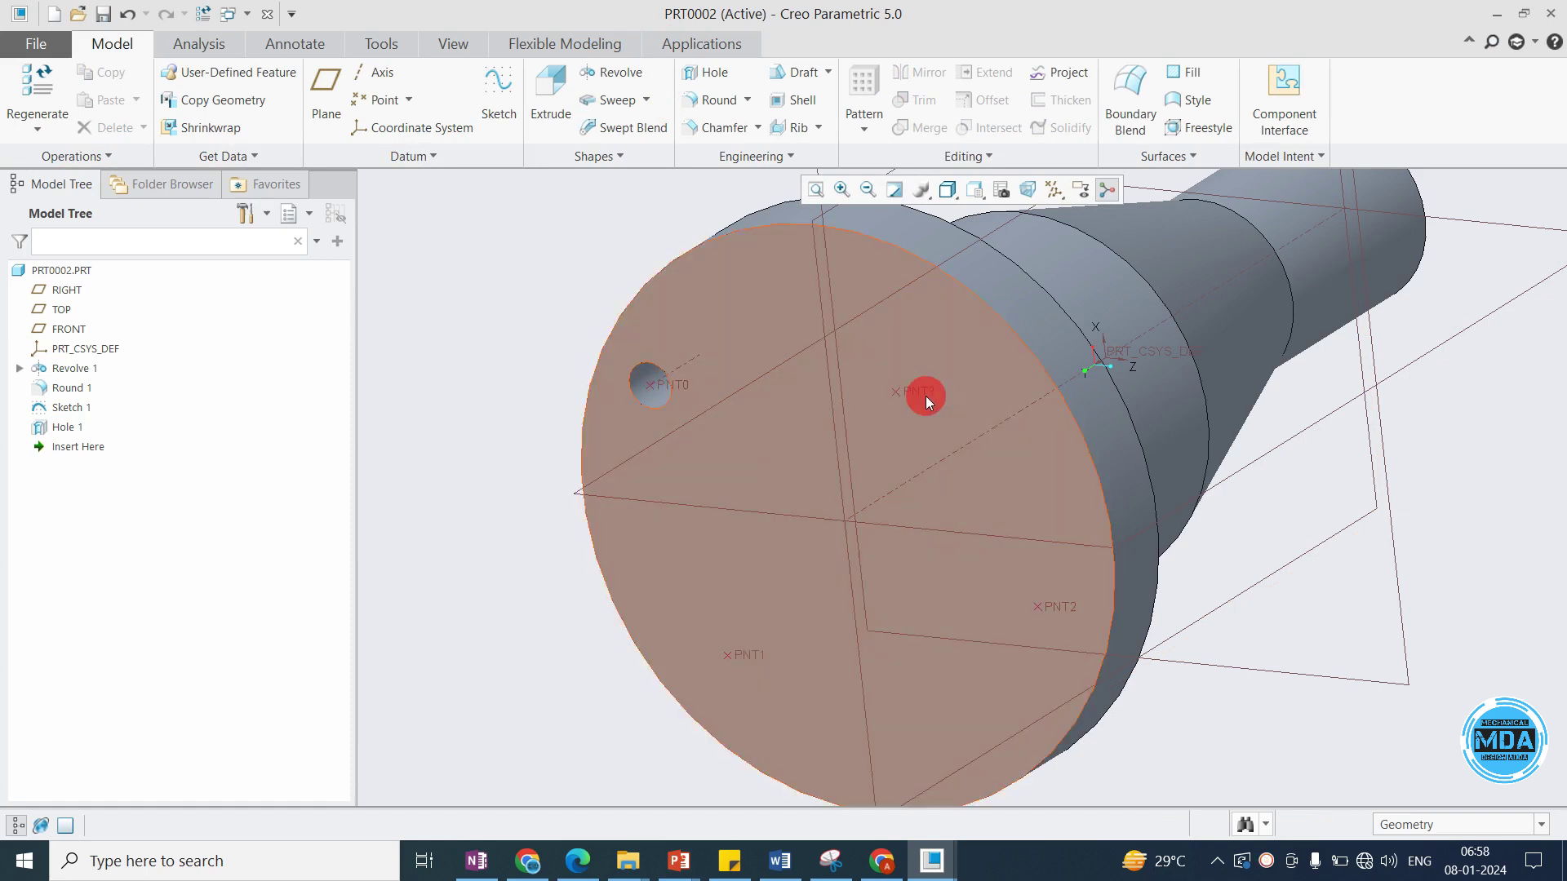
Copy the tapped hole at PNT0 and paste it onto datum point PNT3.
click(70, 429)
click(63, 432)
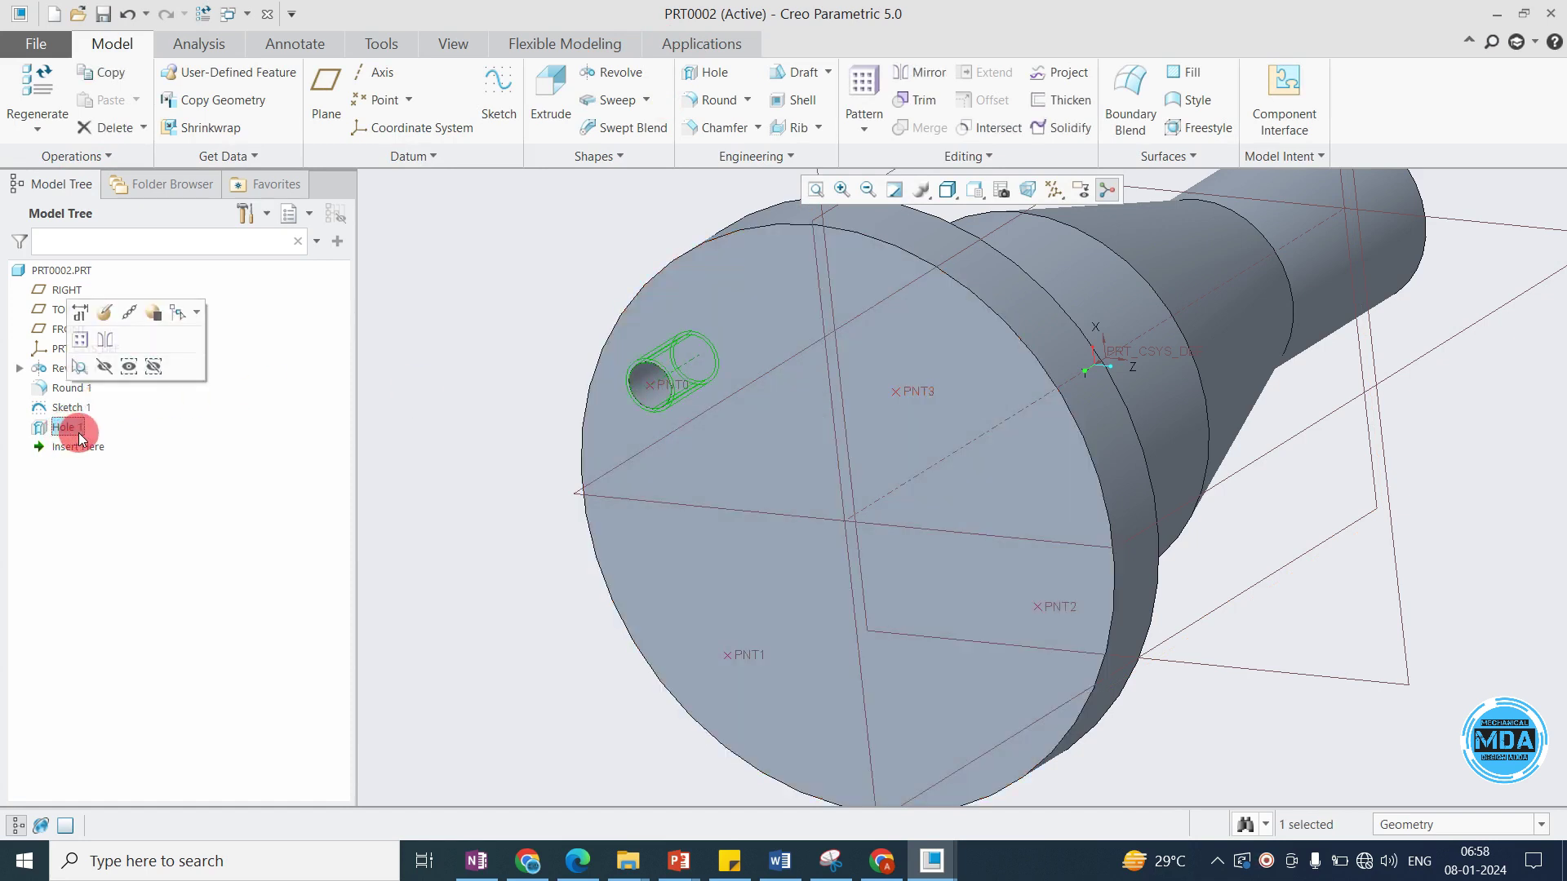
key(ctrl+v)
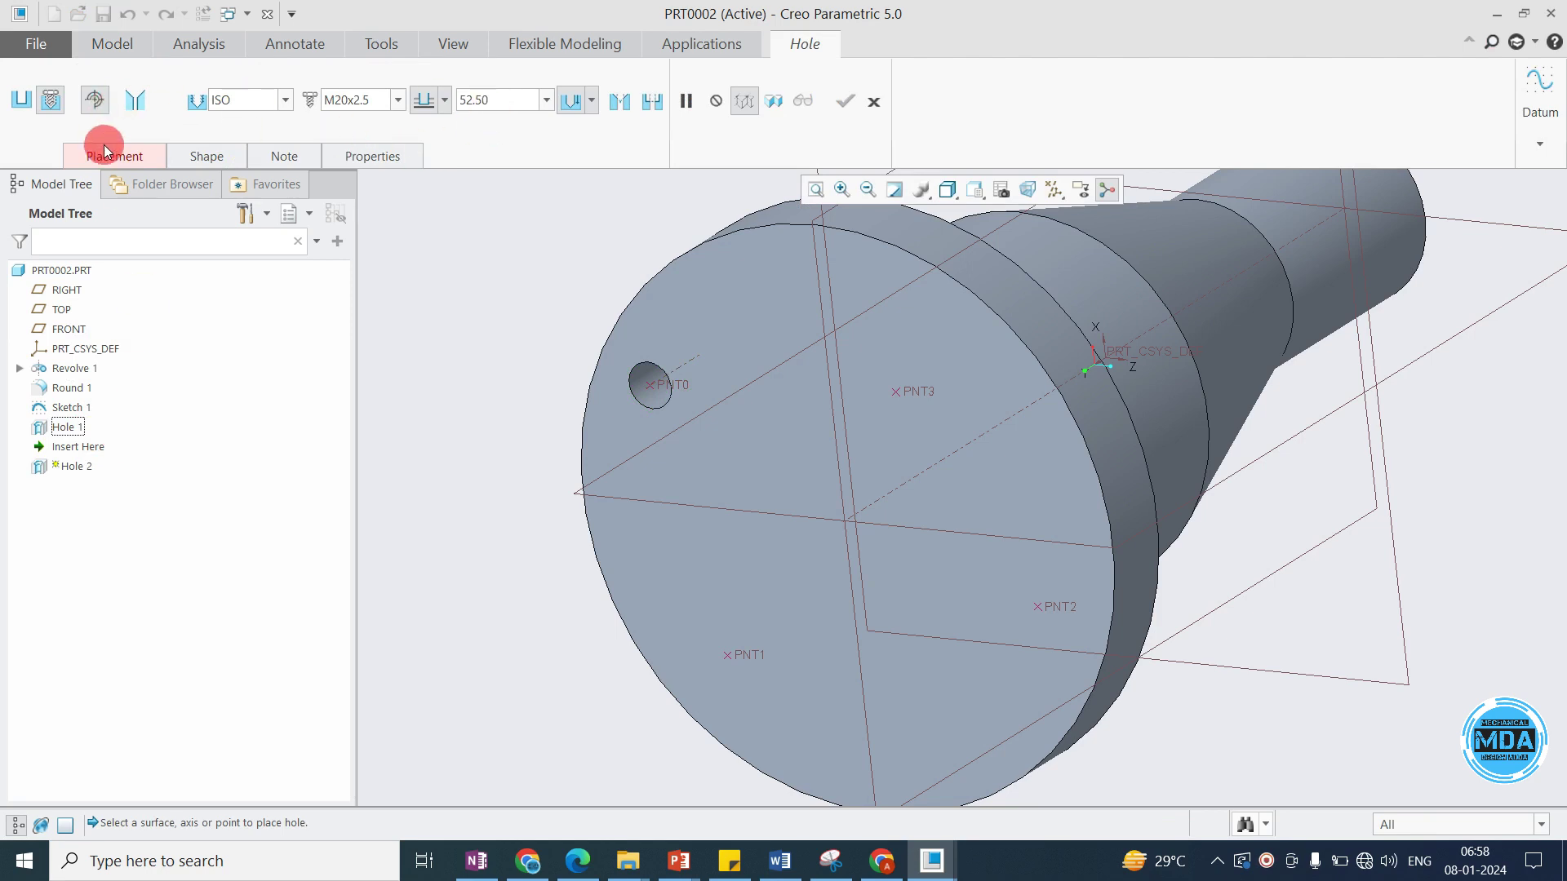
click(896, 392)
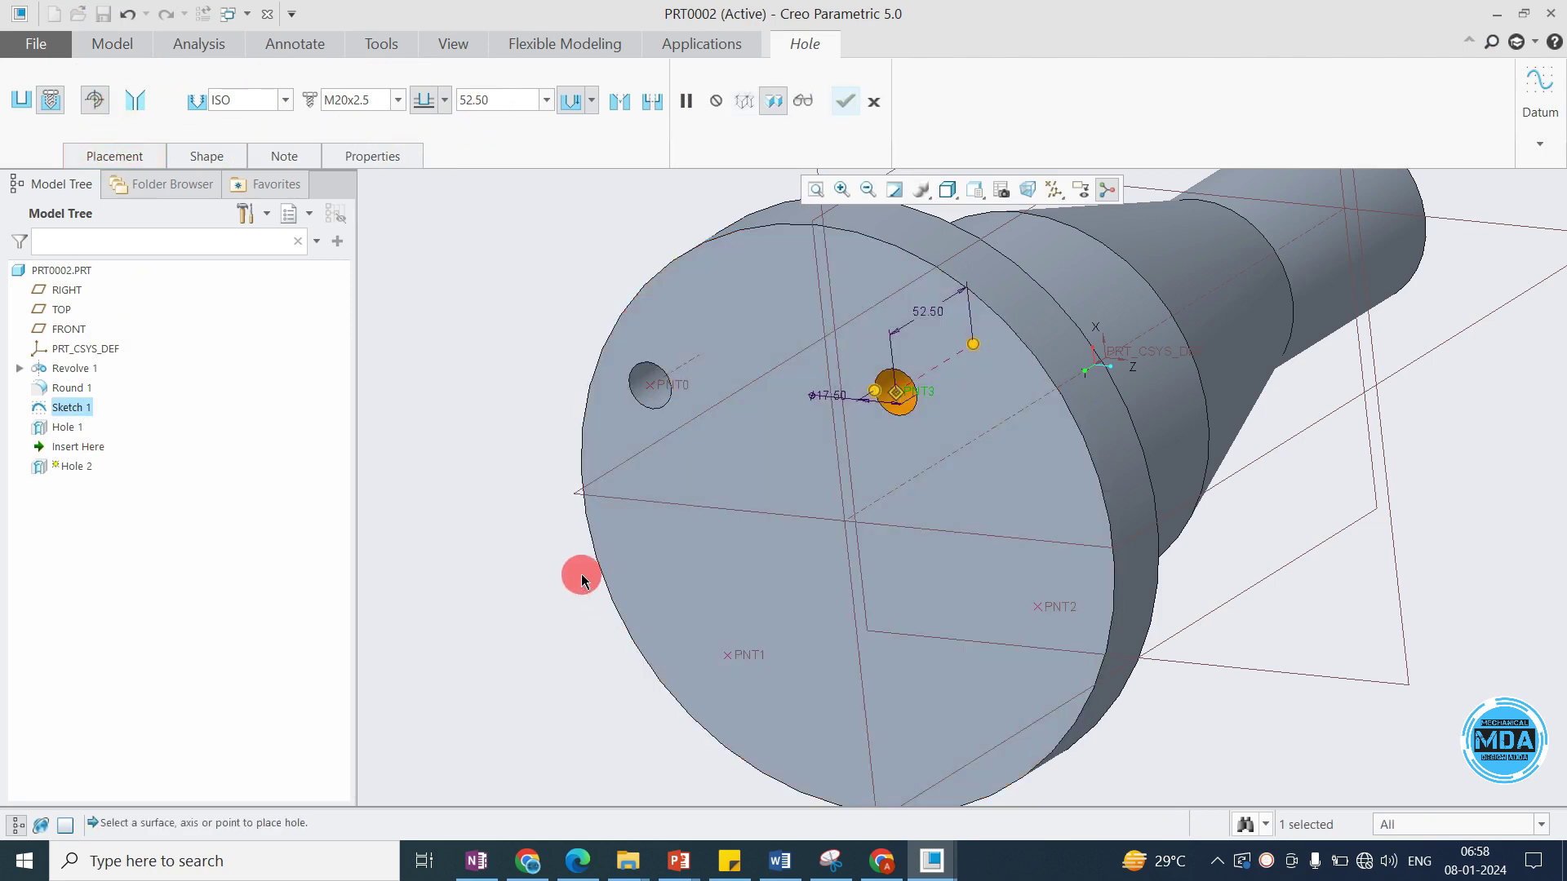
middle_click(564, 547)
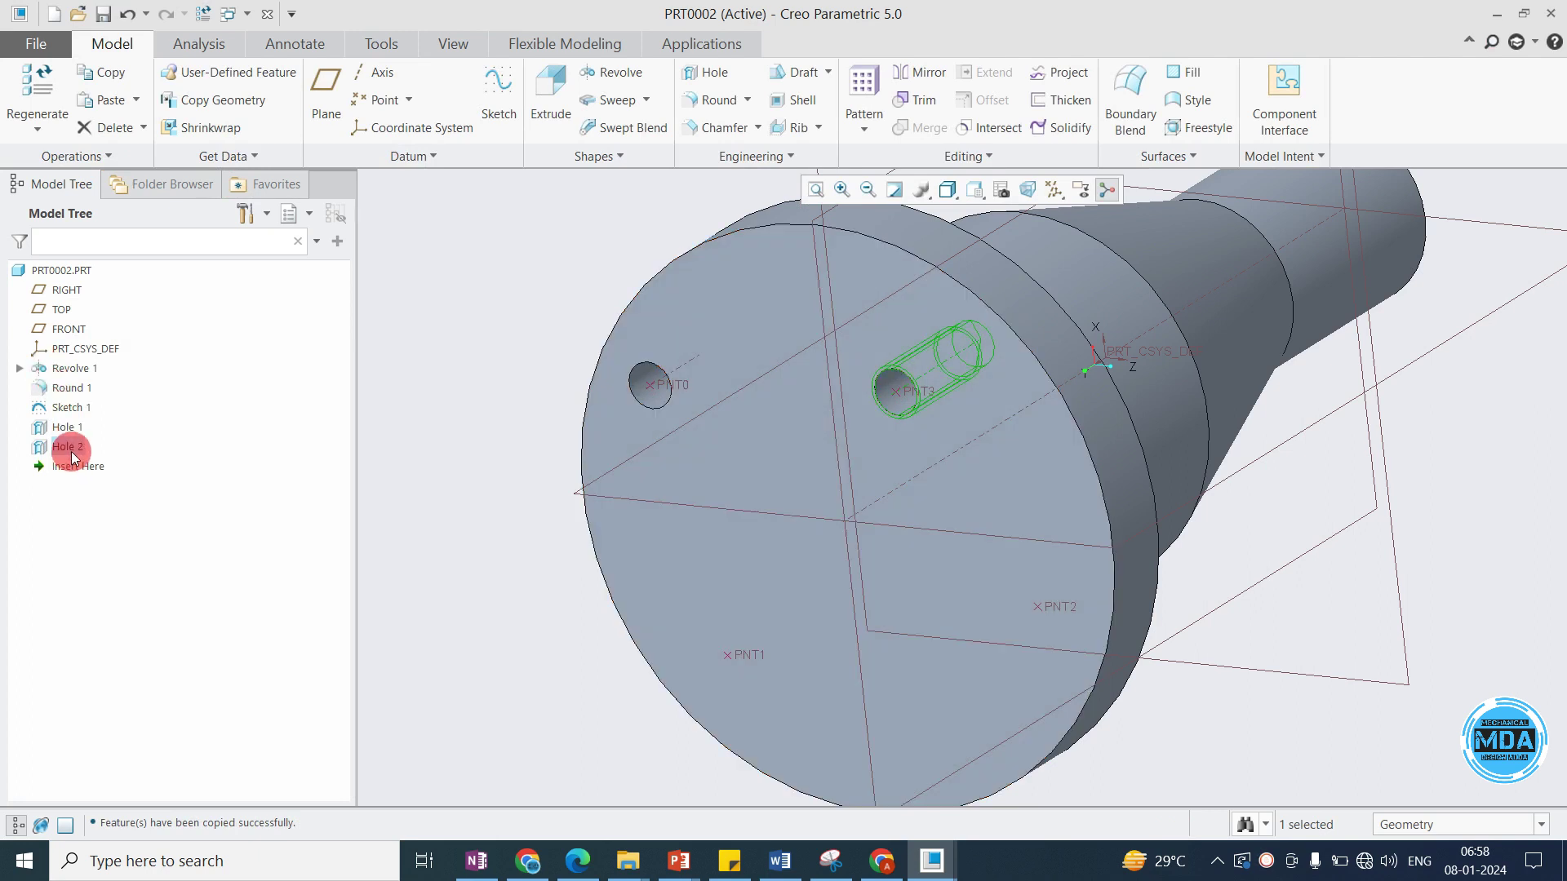
Paste another copy of the tapped hole onto datum point PNT2 and clear the selection.
key(ctrl+v)
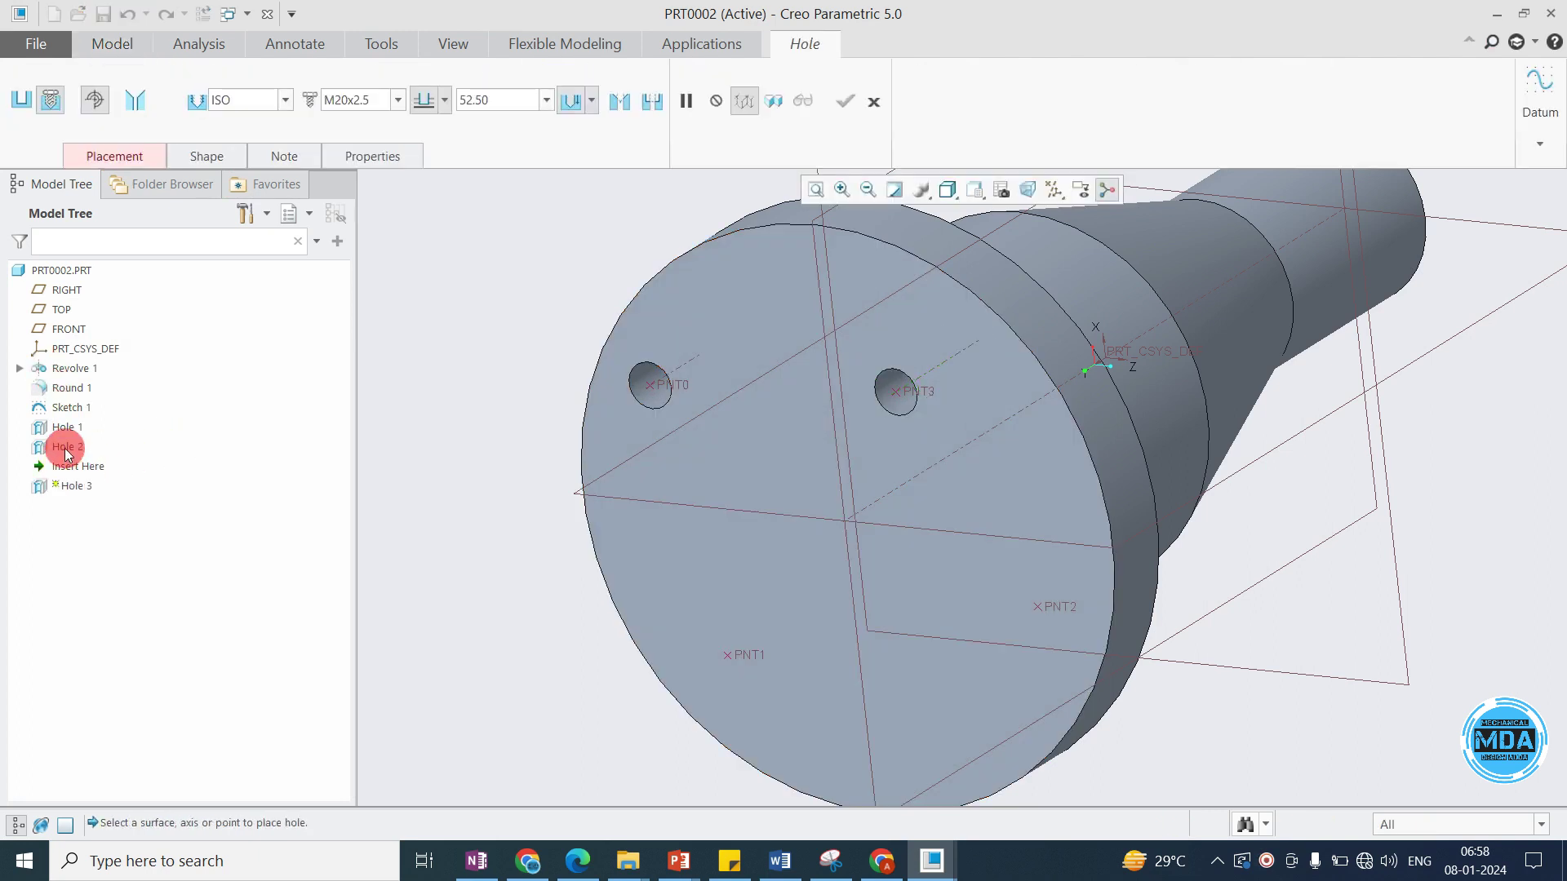
click(1050, 618)
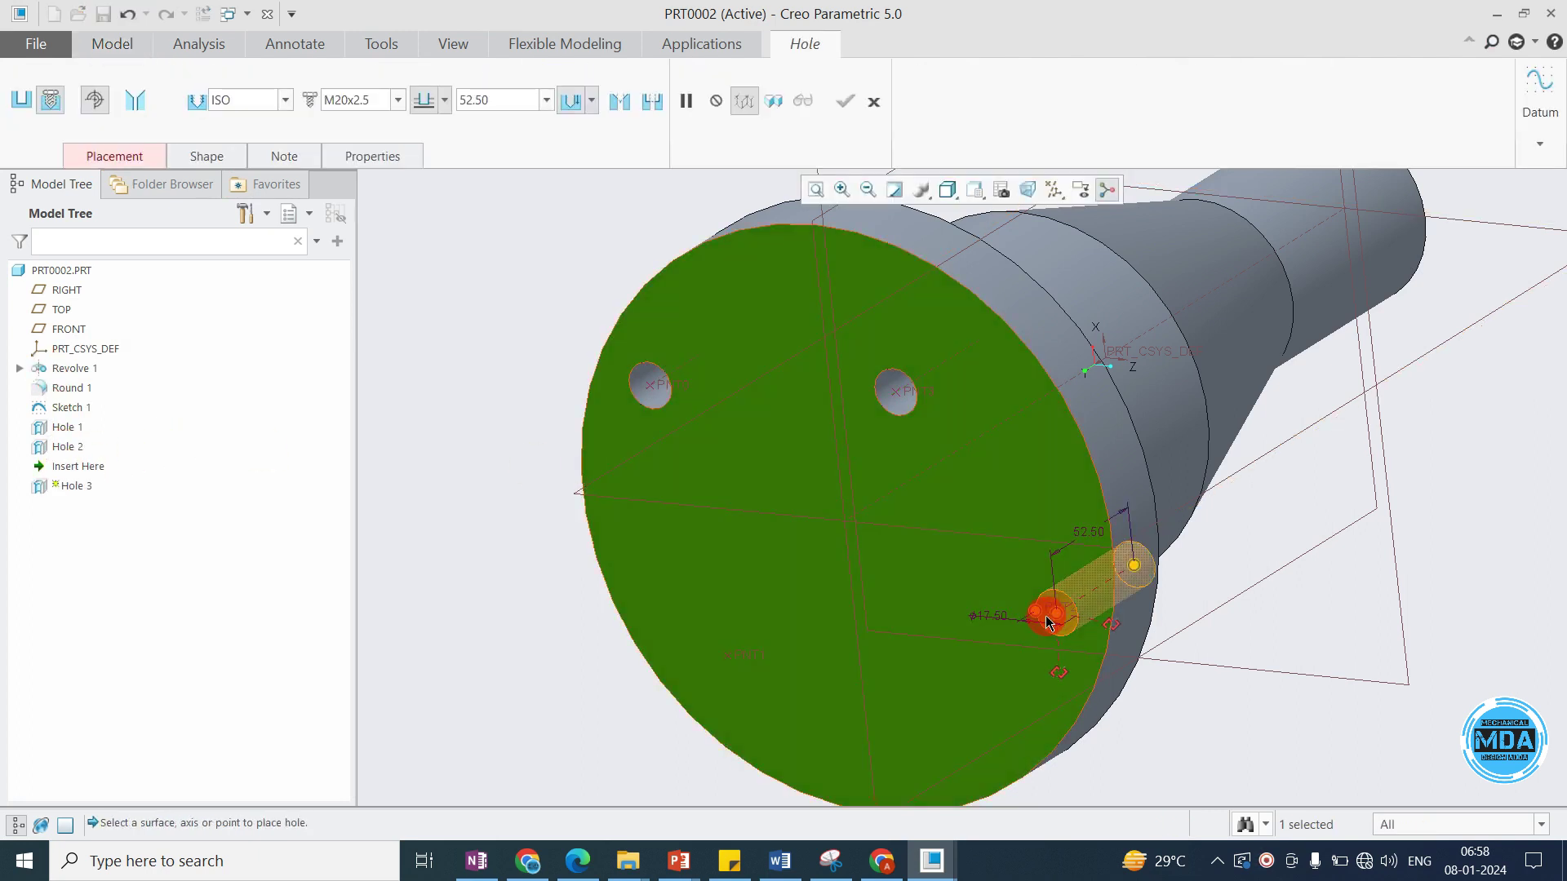
click(1048, 608)
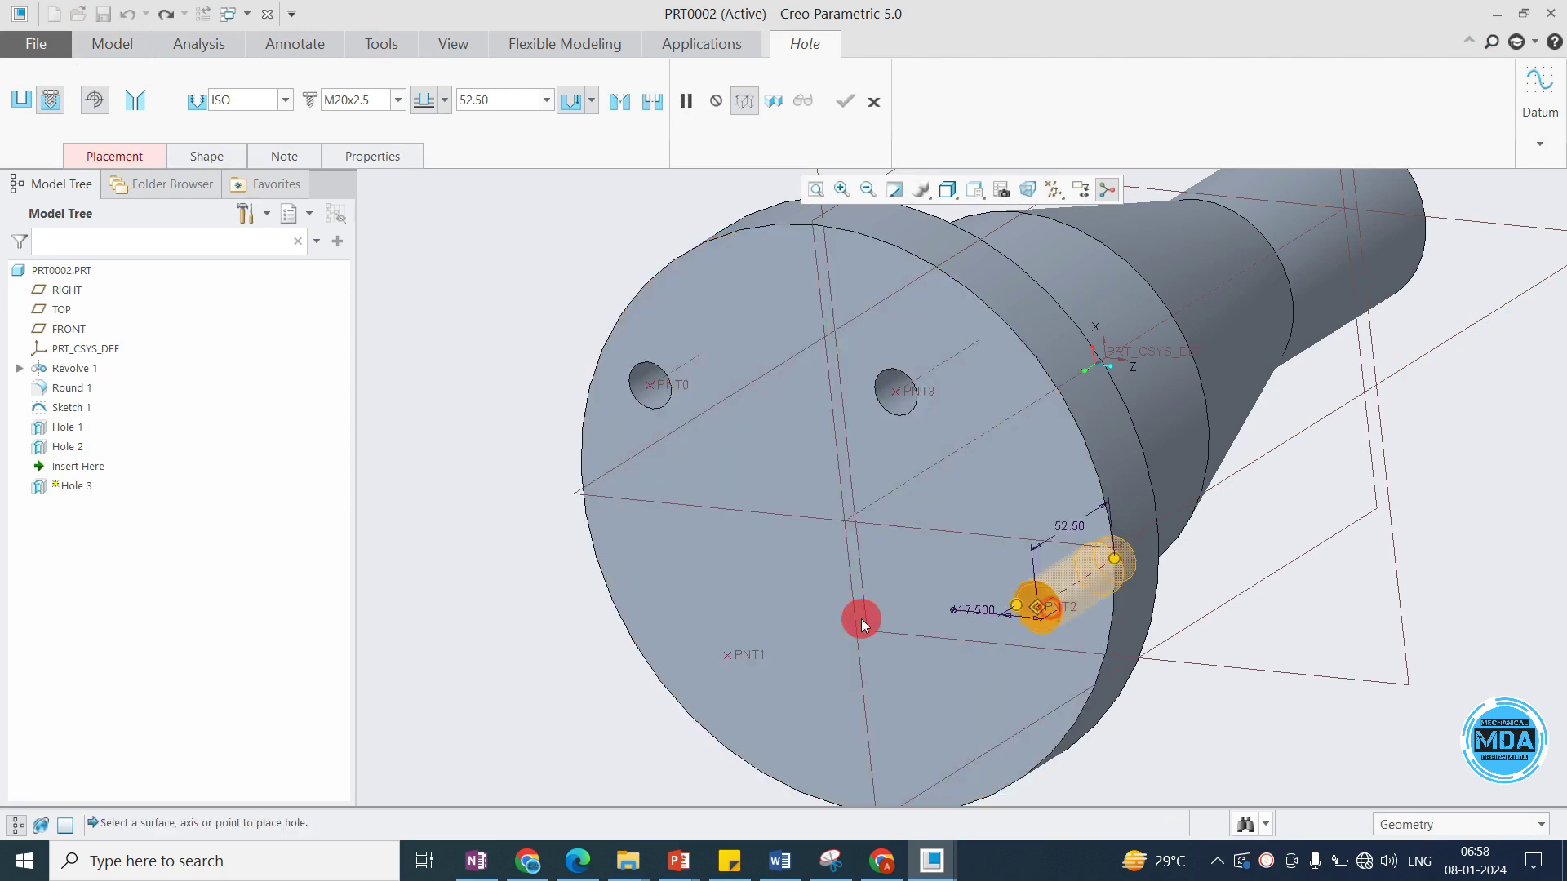
middle_click(845, 560)
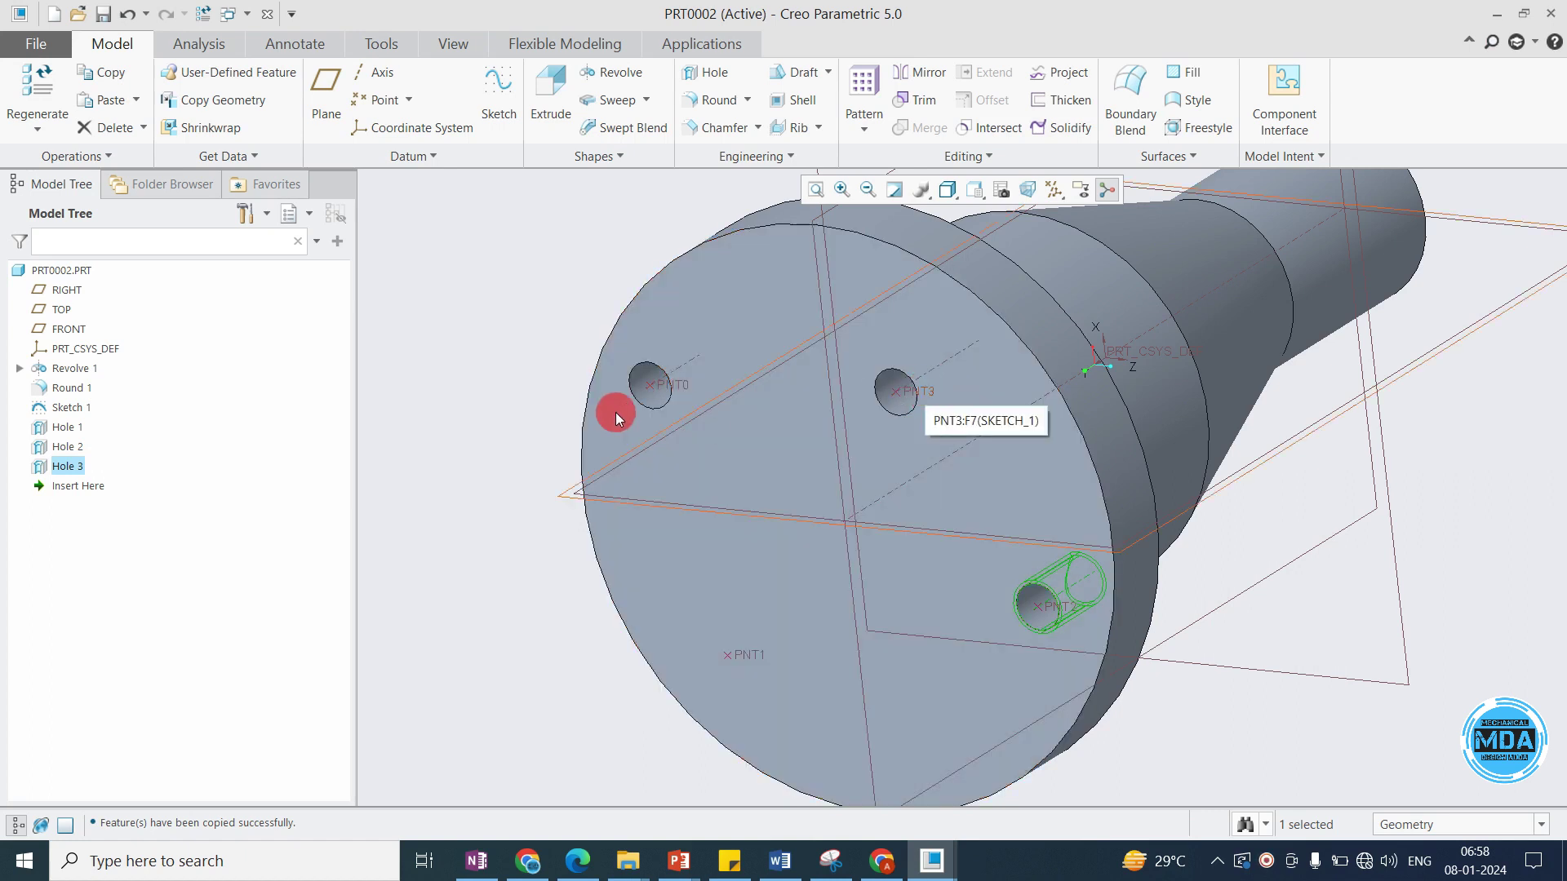
click(501, 377)
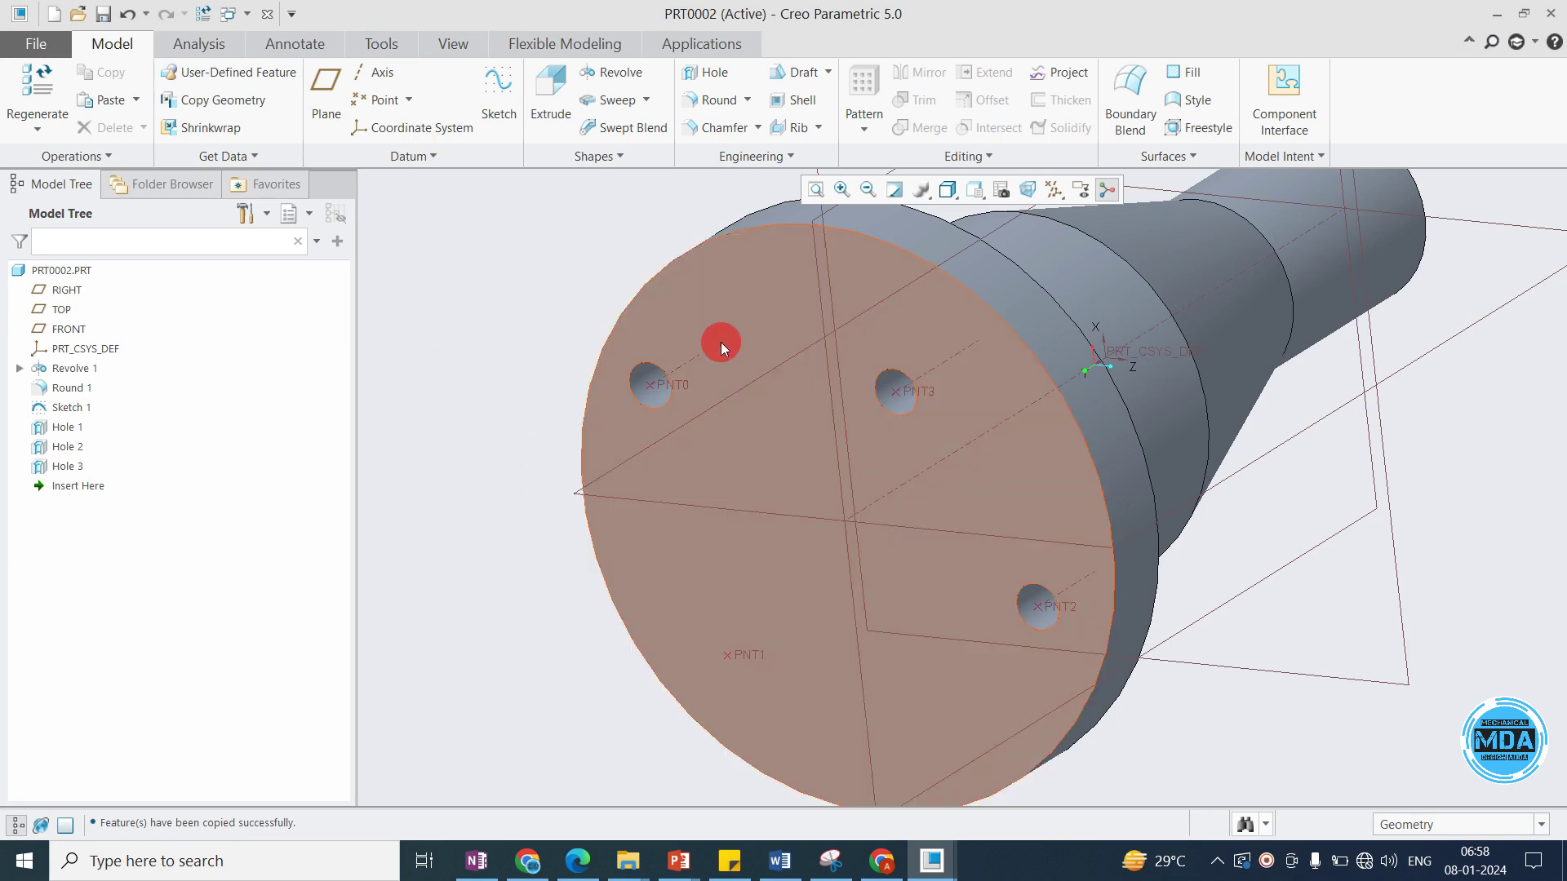
Start a new hole placed coaxially on the revolve's axis A_1, with the flange face as its placement surface.
scroll(718, 341, up, 3)
scroll(722, 392, up, 1)
click(708, 72)
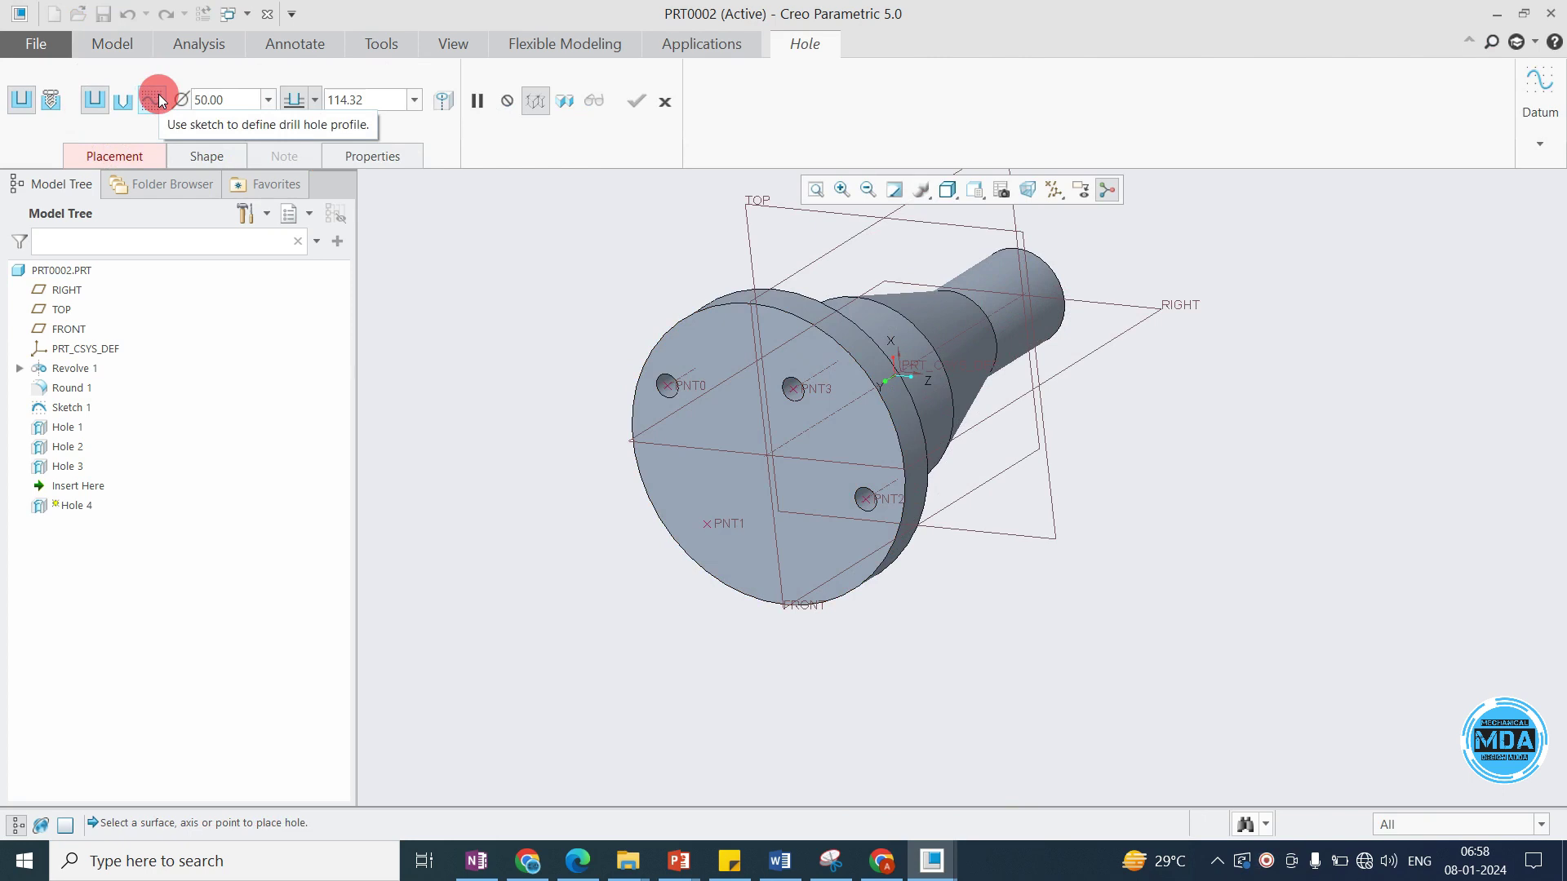
click(114, 155)
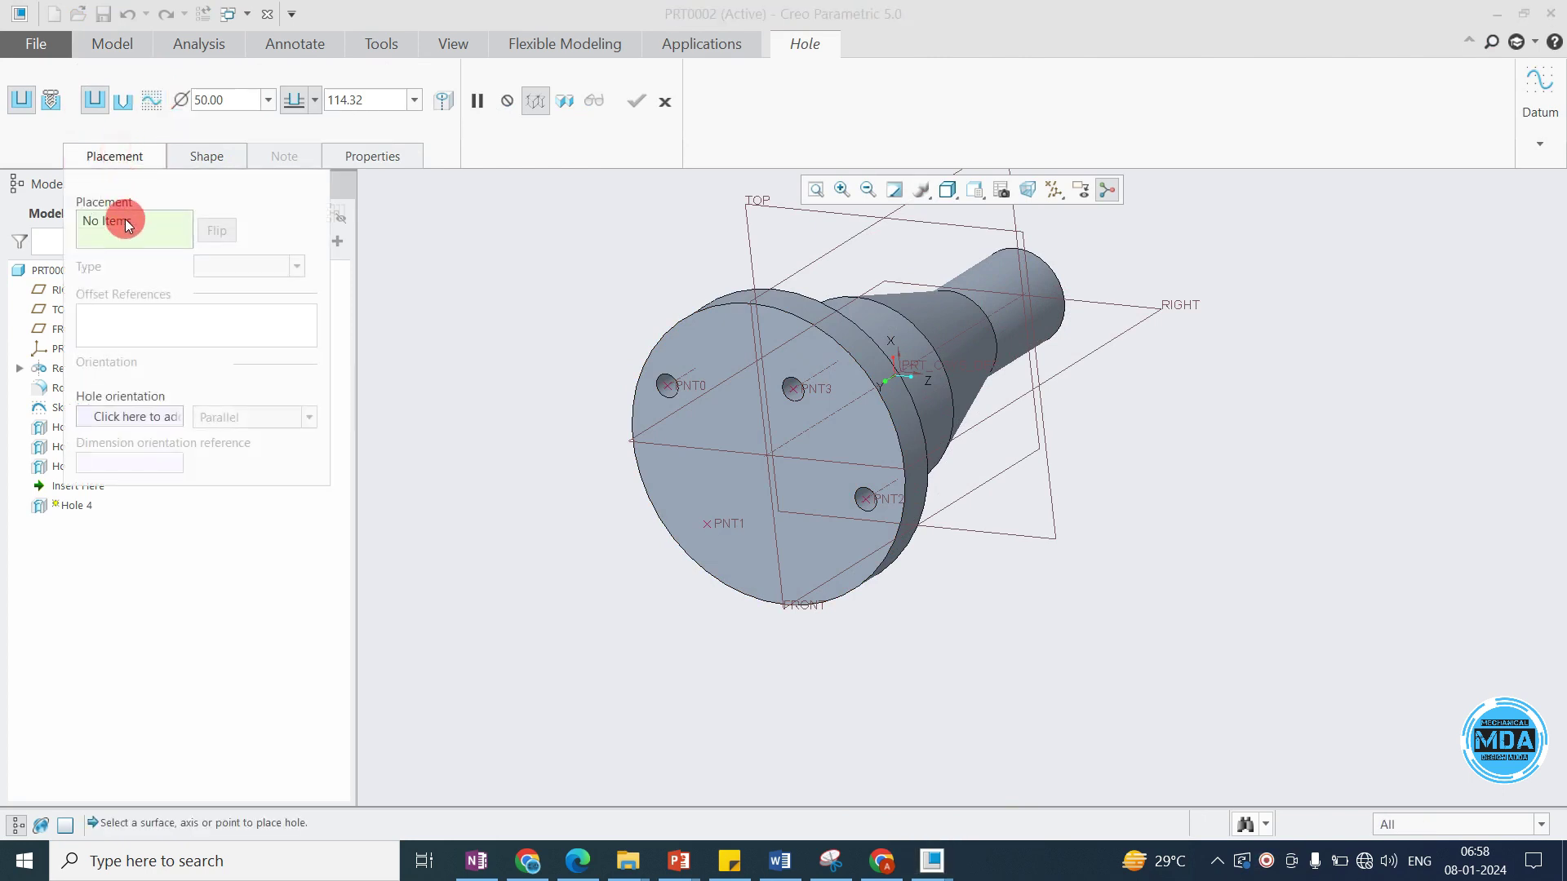
click(791, 441)
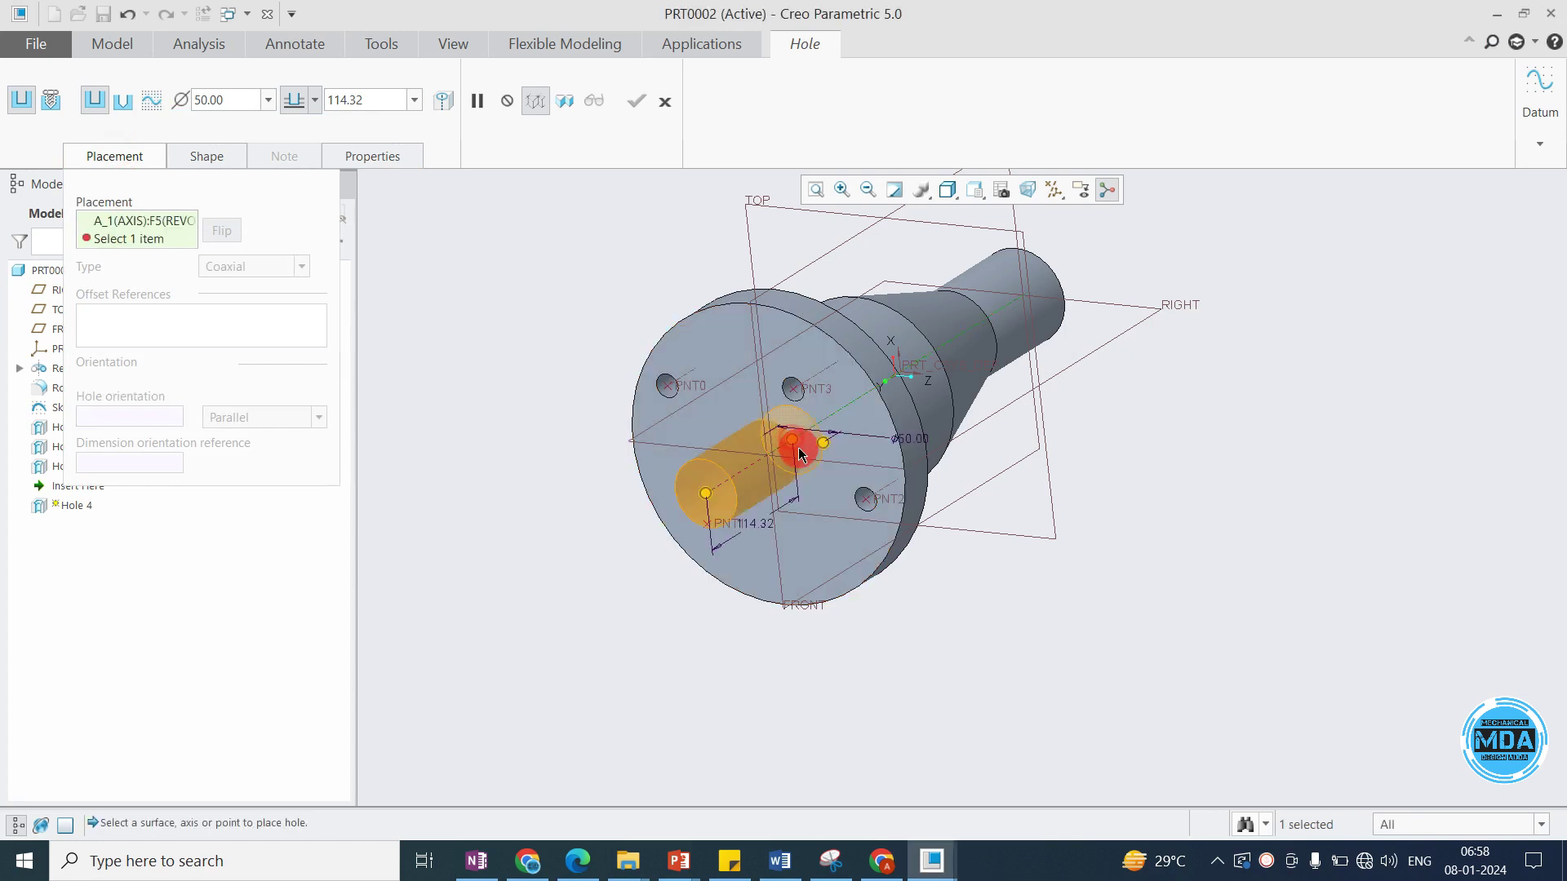
ctrl+click(739, 405)
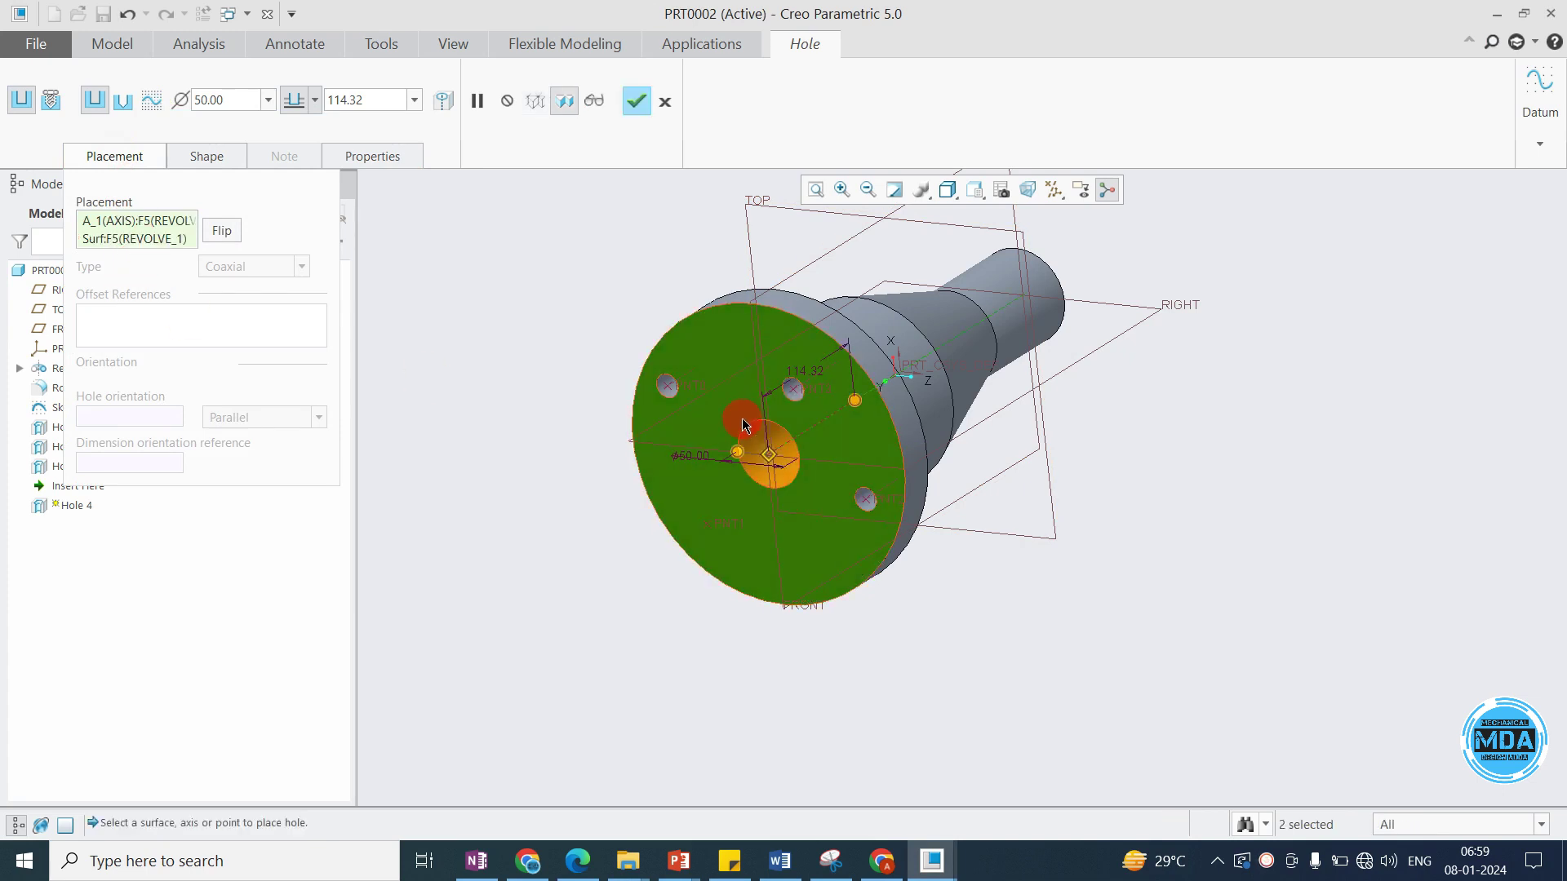
Switch the coaxial hole to a sketched drill profile and open a new section sketch for it.
click(150, 105)
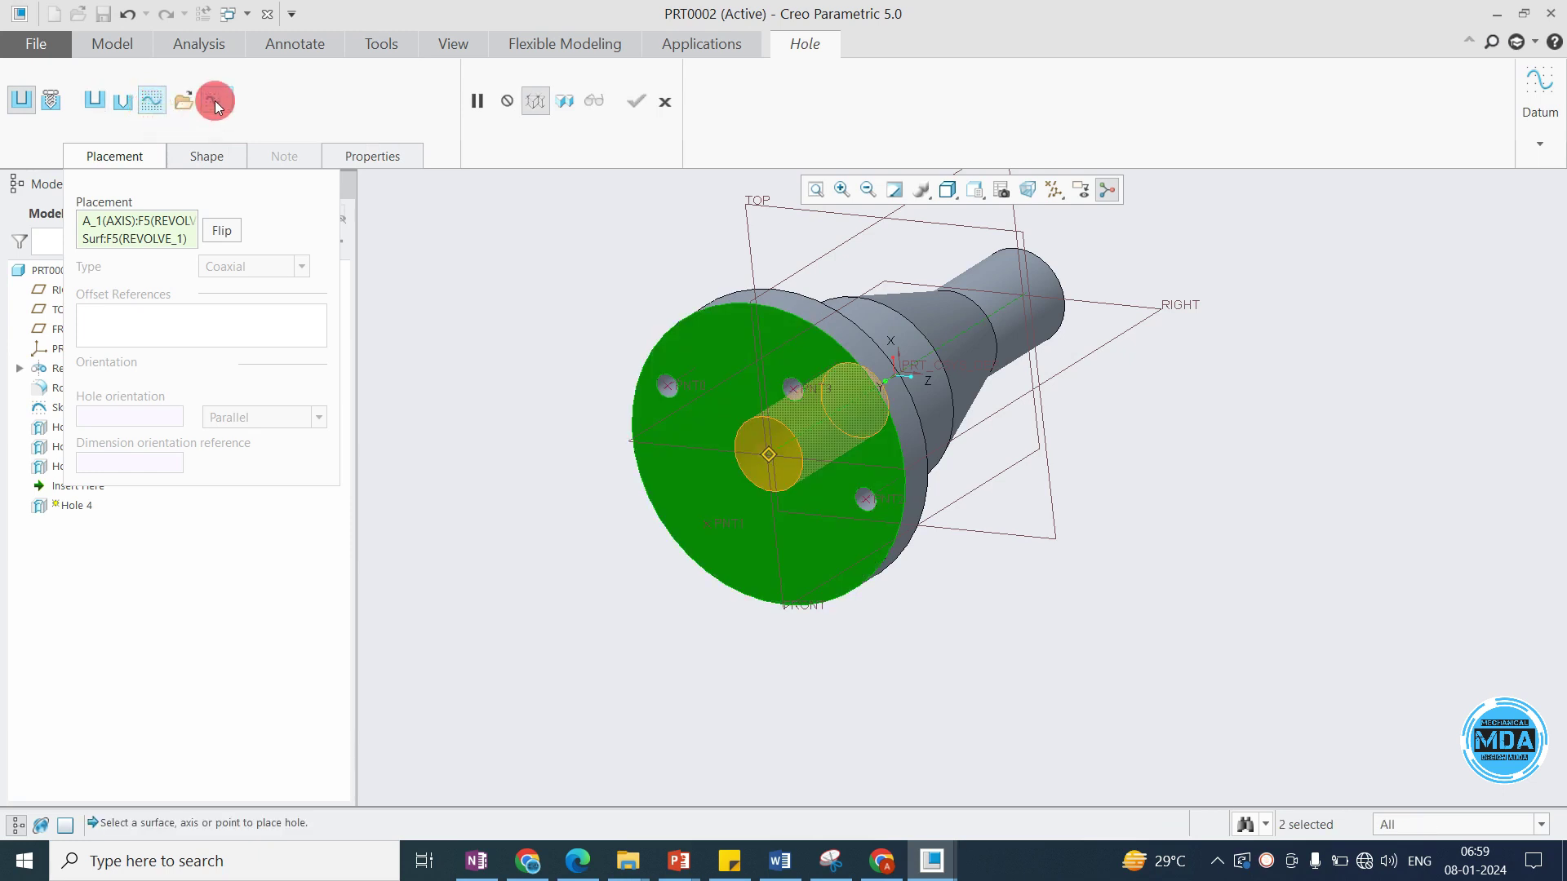
click(186, 105)
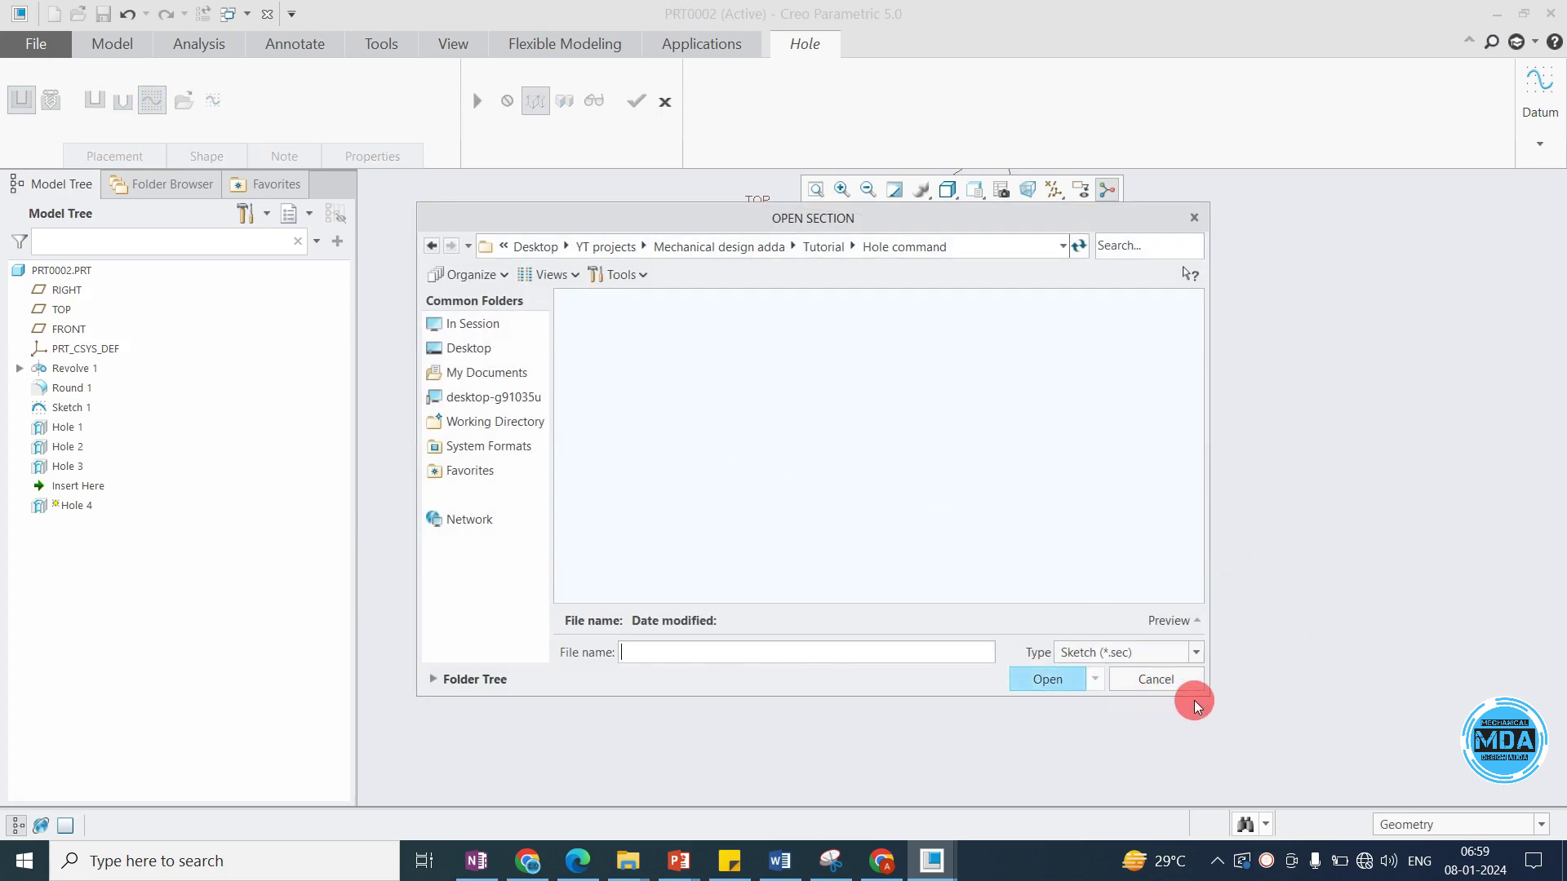
click(1175, 678)
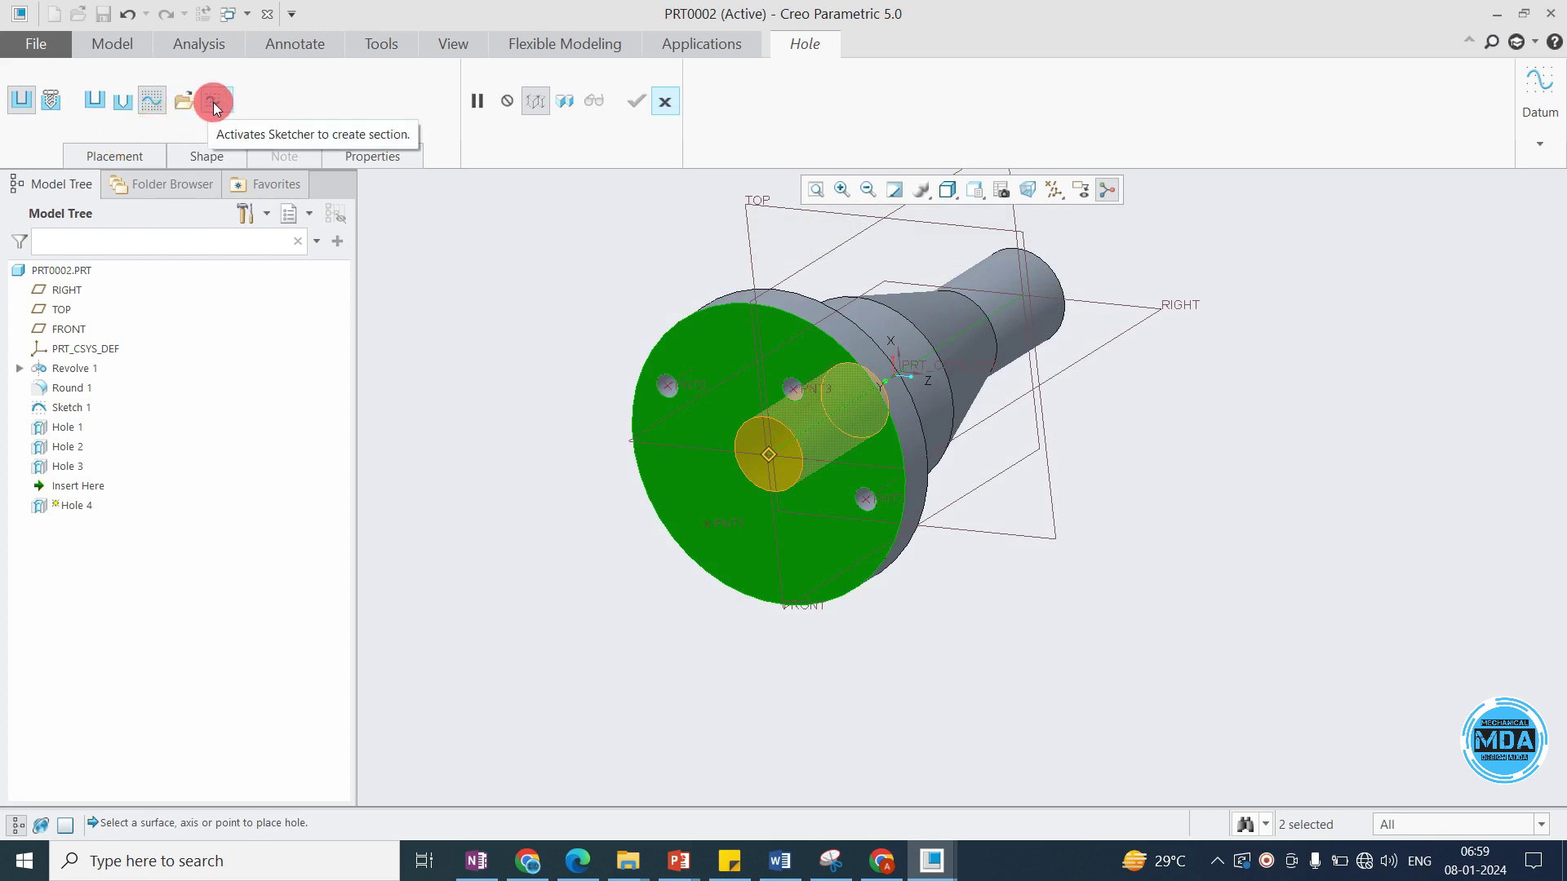
click(217, 101)
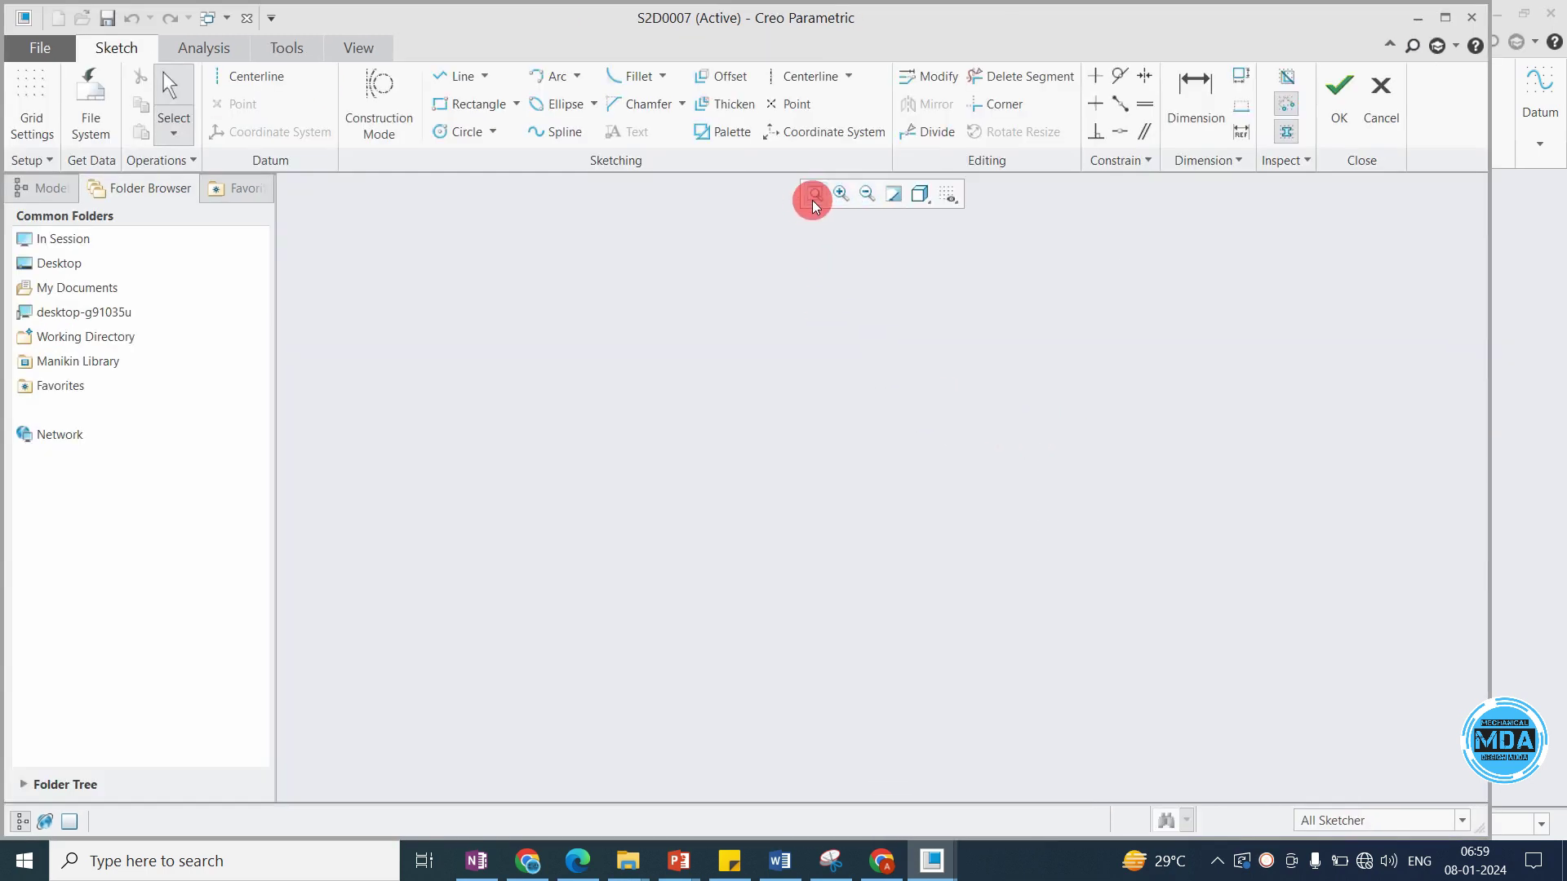
Draw a vertical centerline in the section sketch as the hole profile's axis.
click(256, 76)
click(759, 389)
click(760, 561)
middle_click(937, 507)
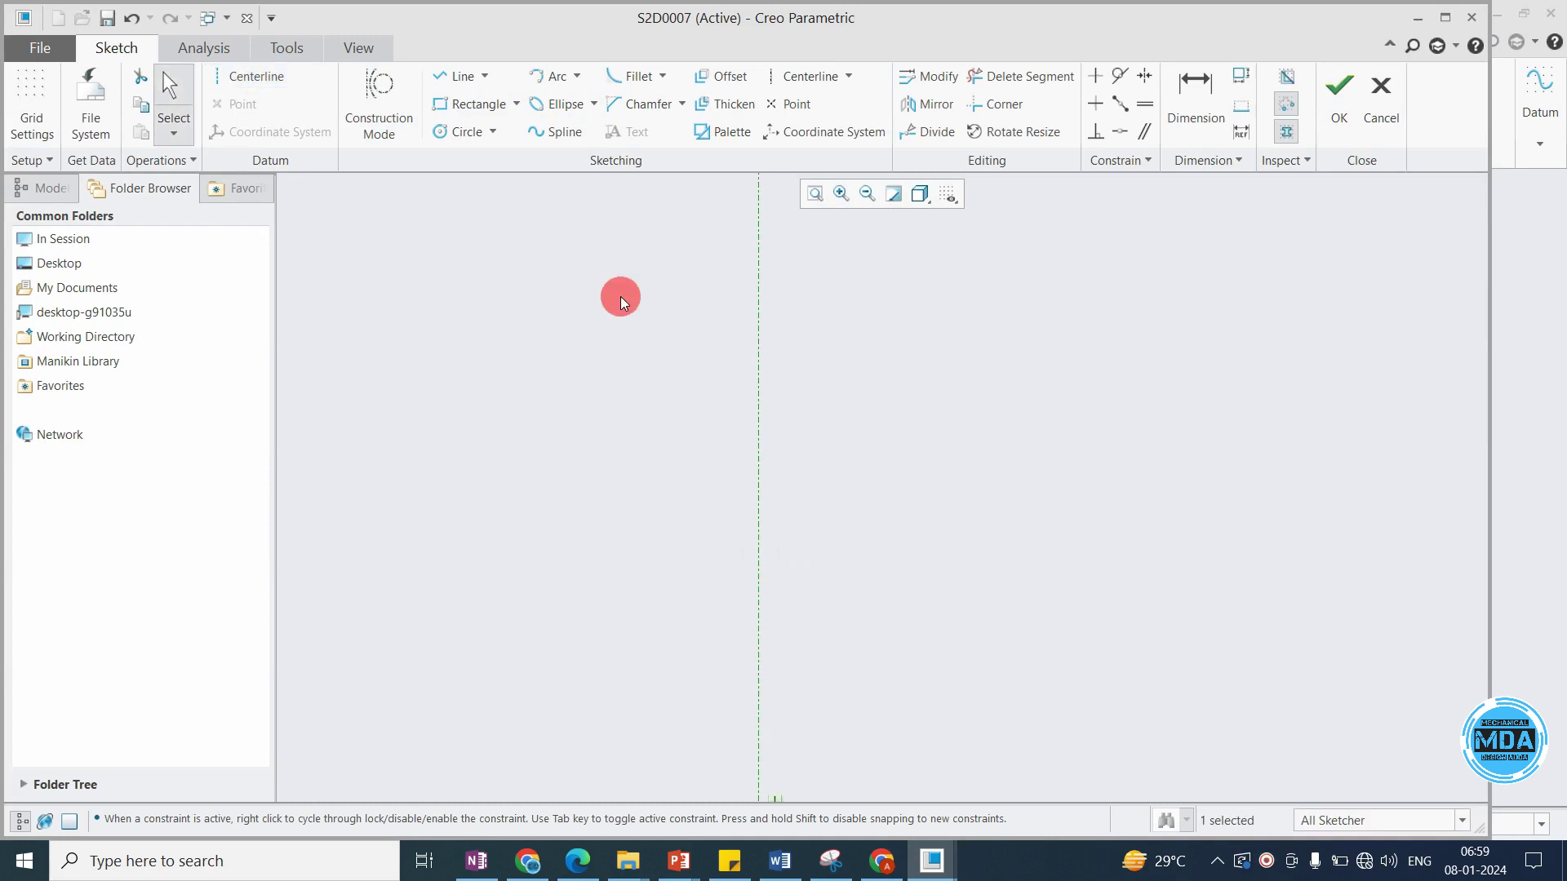
Sketch a closed three-step profile against the centerline, about 8.1 in largest diameter with a first step about 6.2 deep, ending in a slanted tip.
click(457, 82)
click(759, 344)
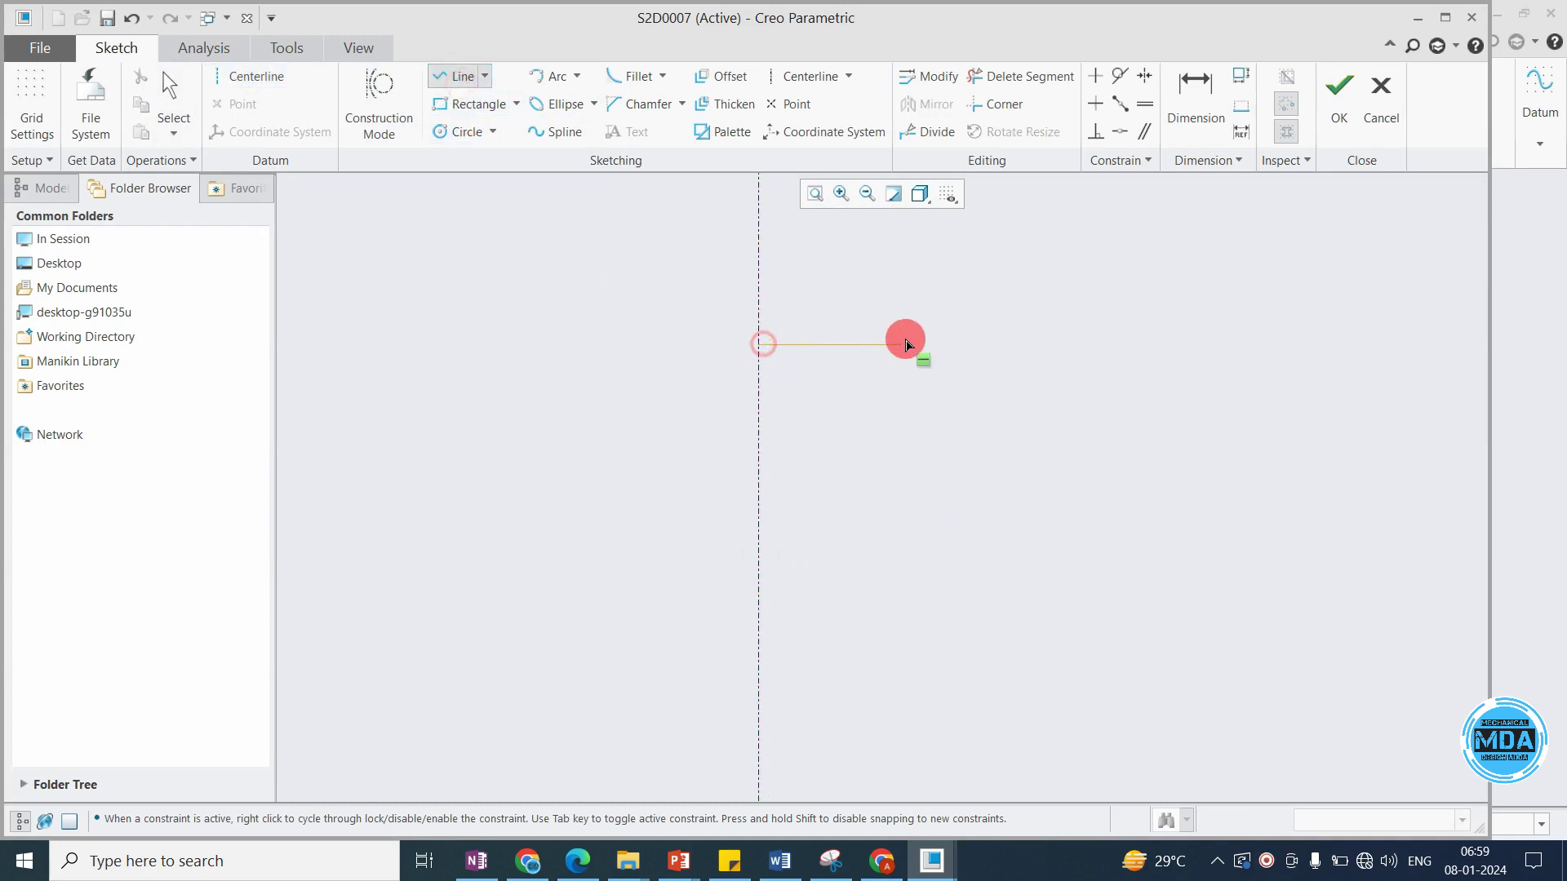
click(911, 344)
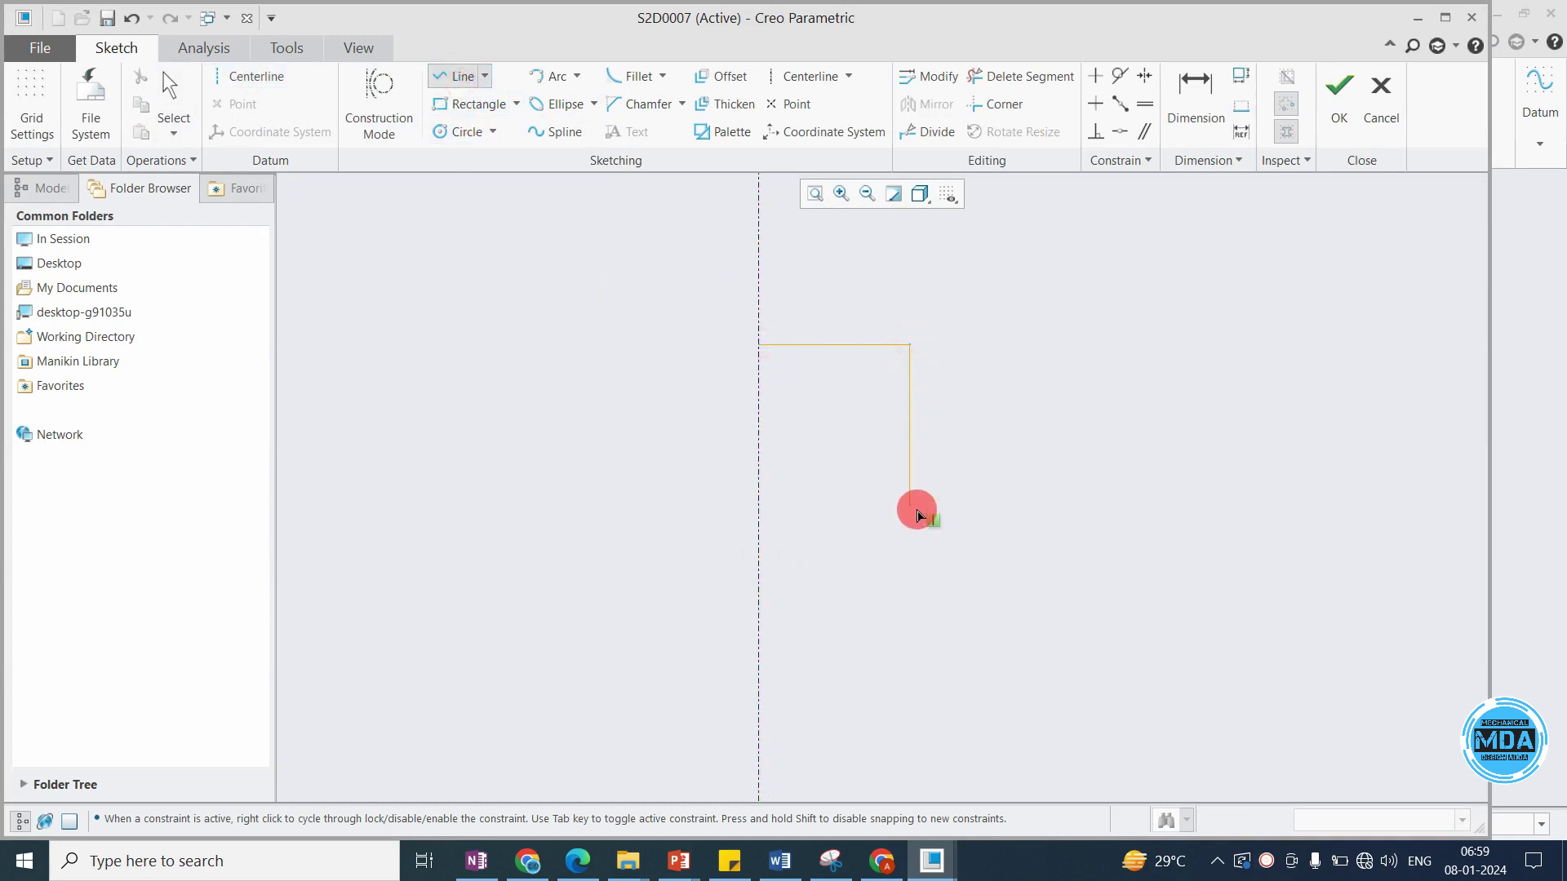
click(920, 578)
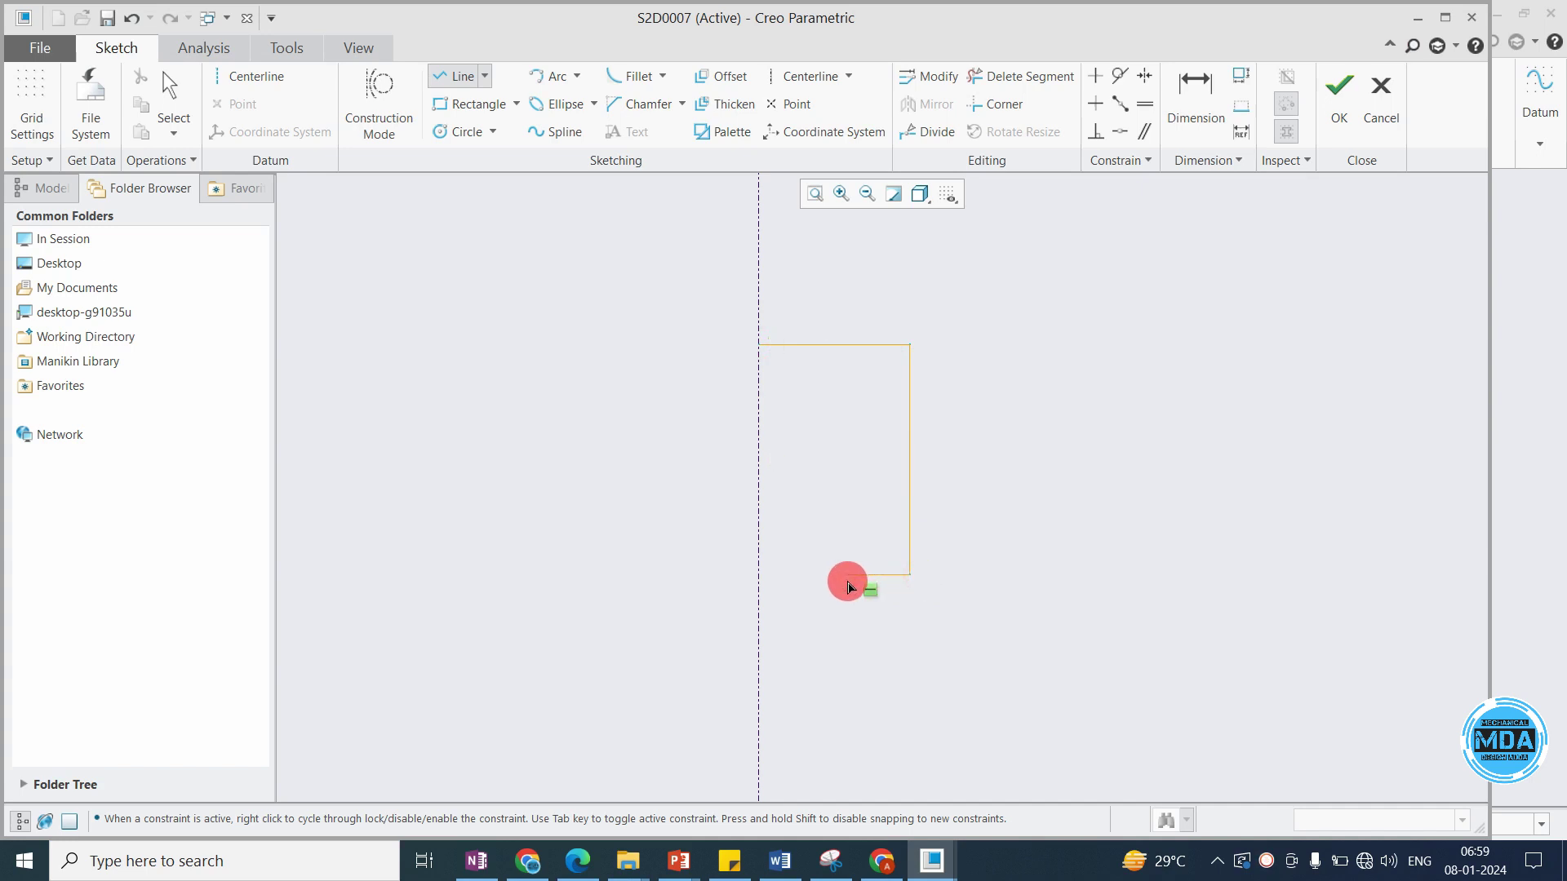
click(847, 583)
click(846, 731)
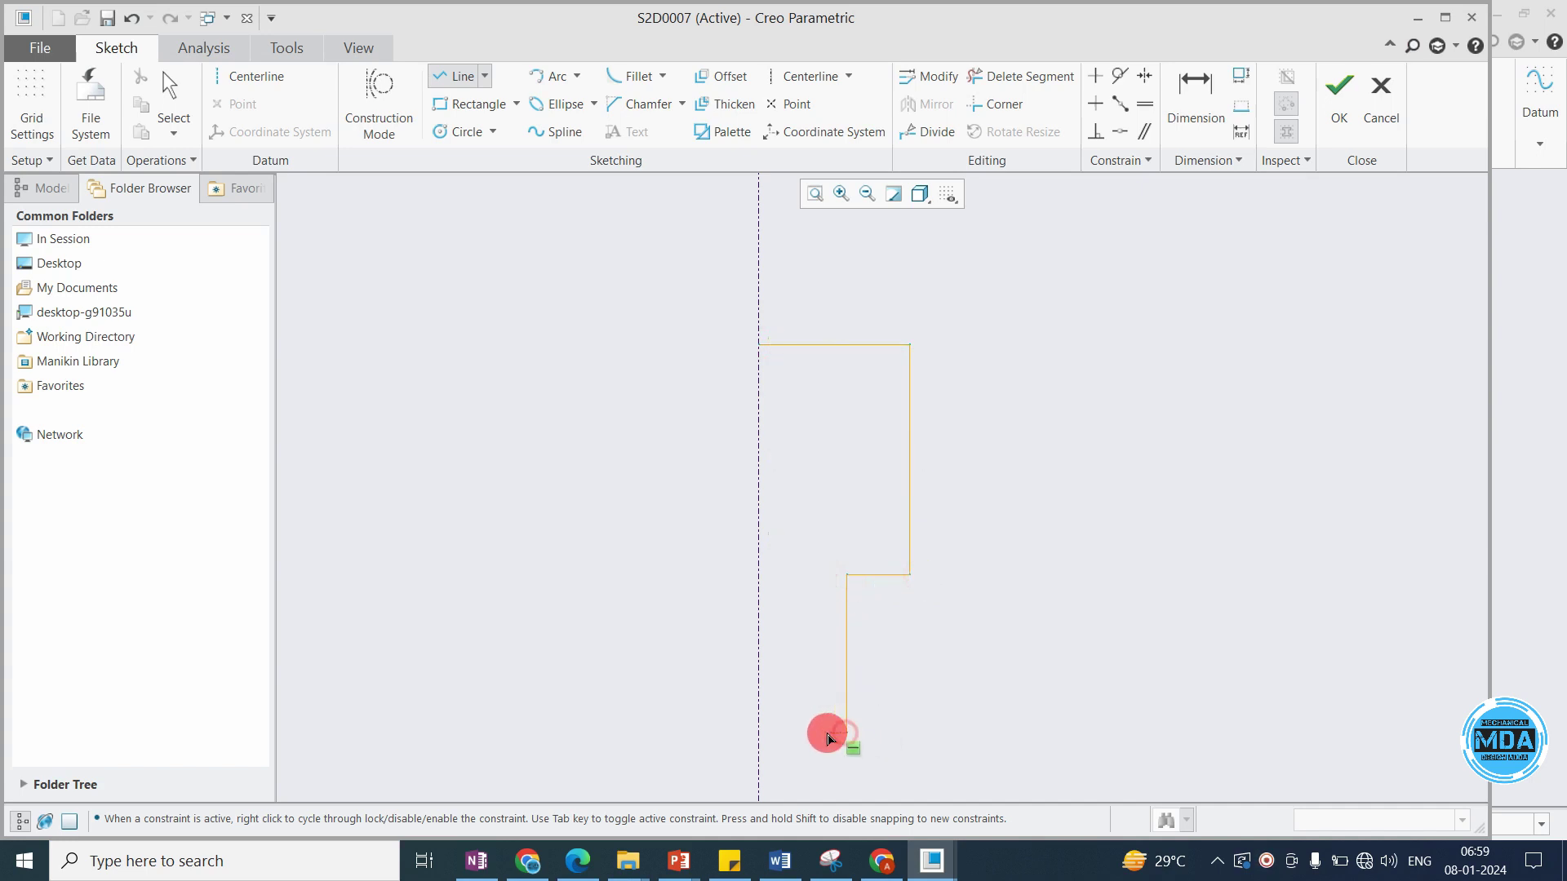
click(805, 738)
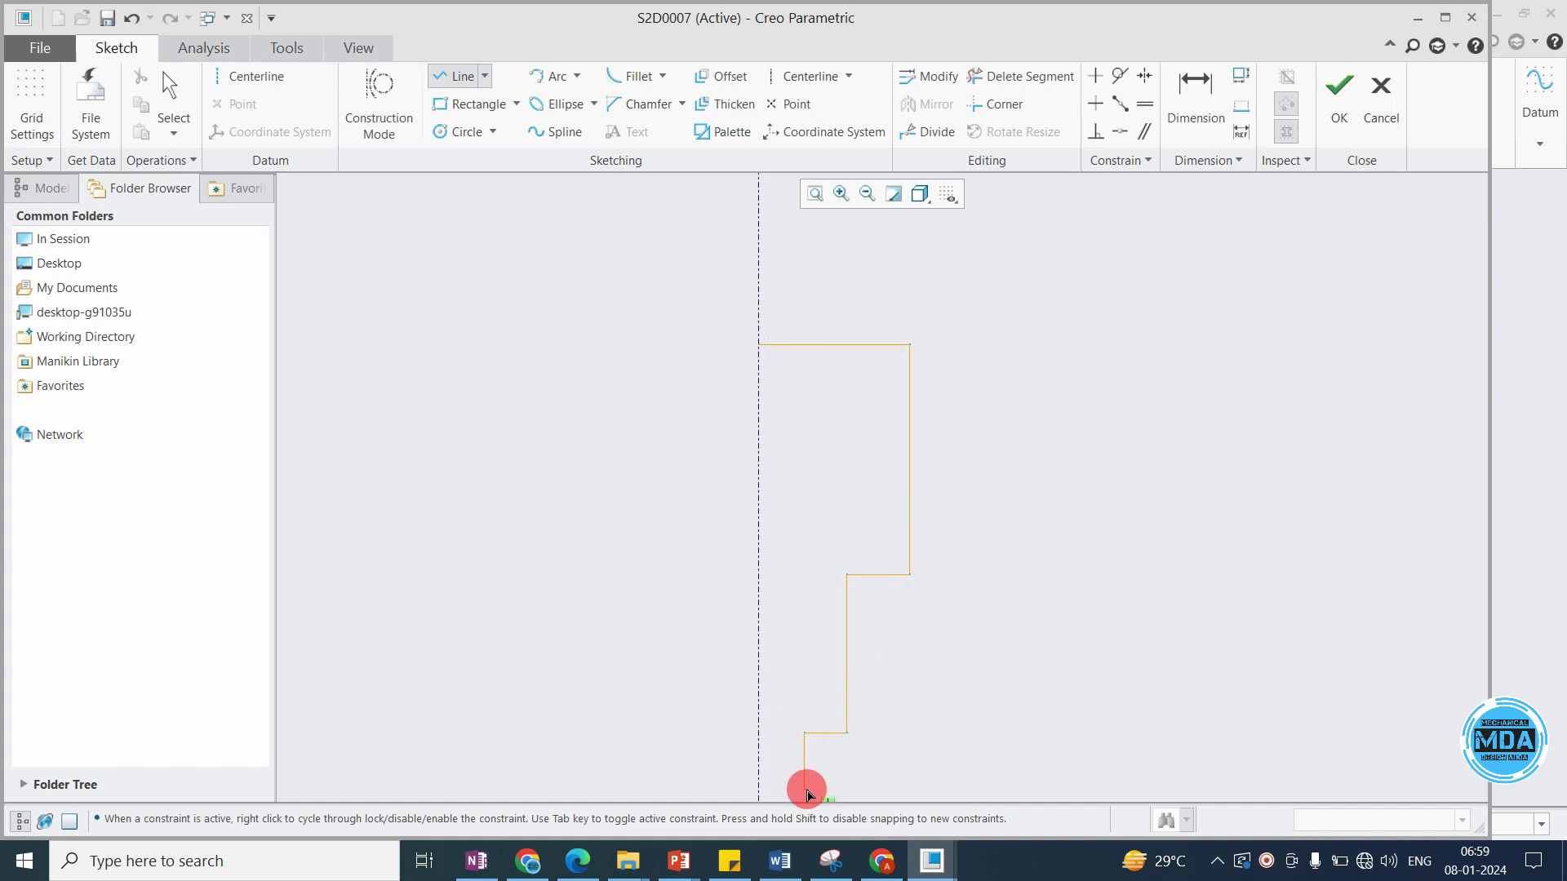
scroll(808, 795, up, 3)
click(781, 702)
click(760, 734)
click(760, 441)
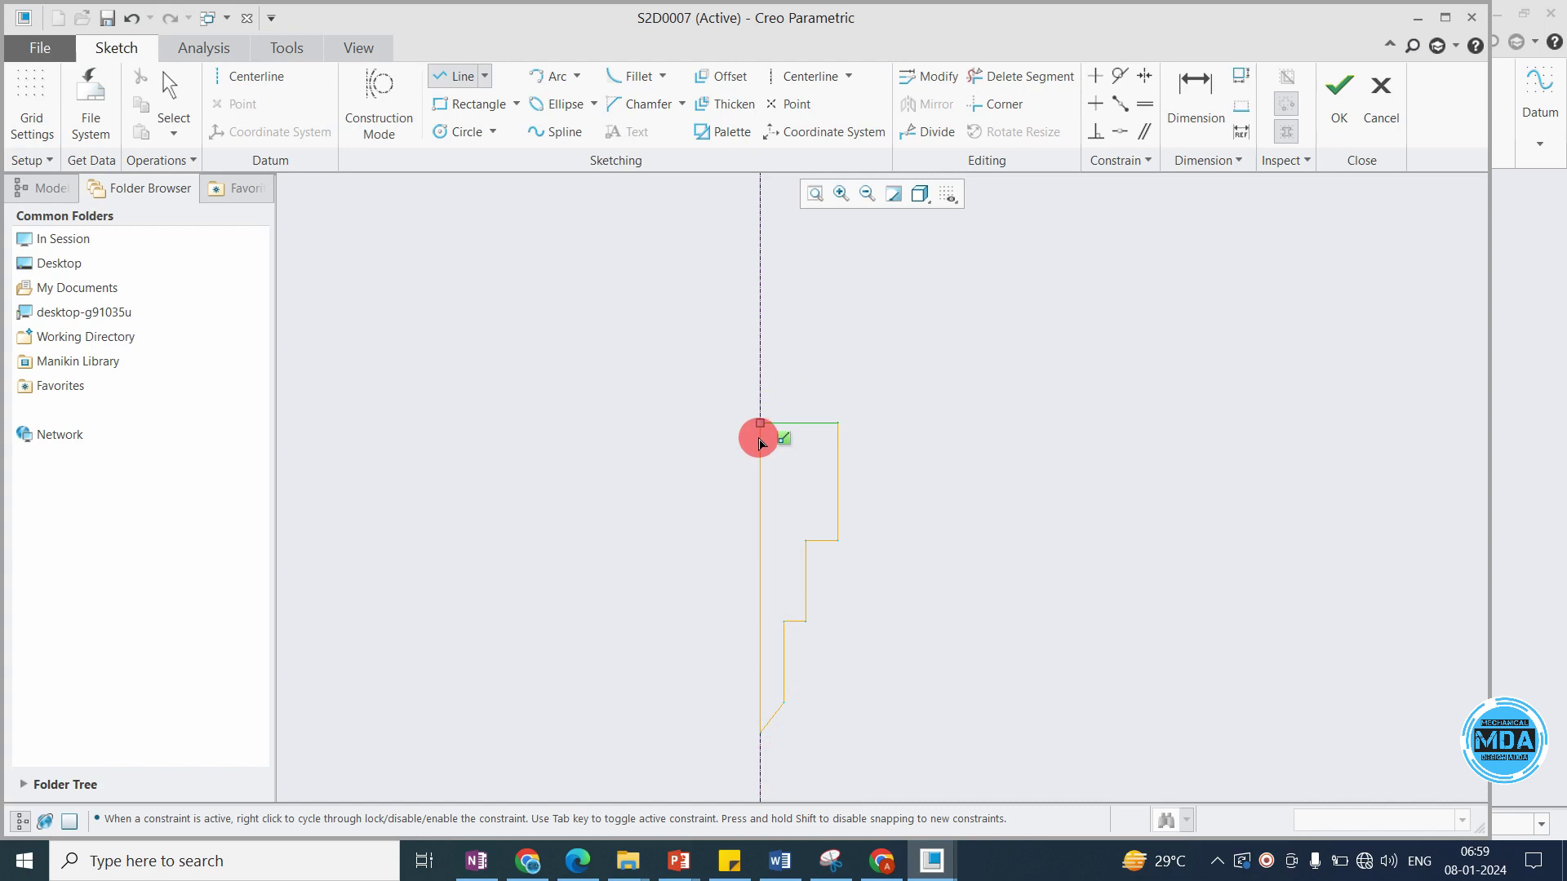
middle_click(909, 395)
scroll(761, 473, down, 1)
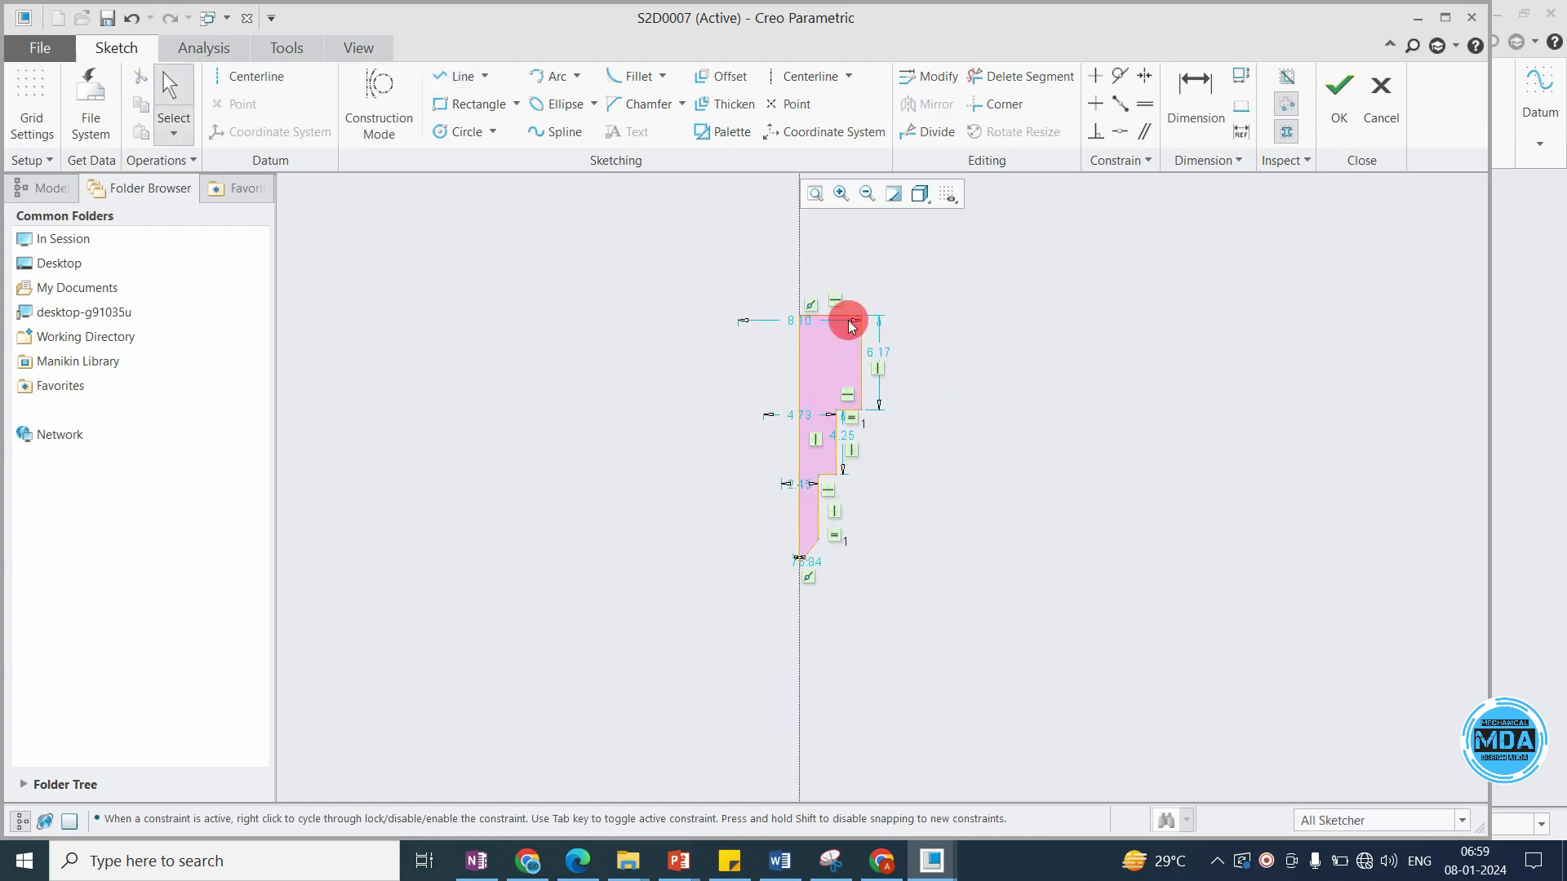
scroll(841, 318, up, 2)
scroll(884, 371, down, 2)
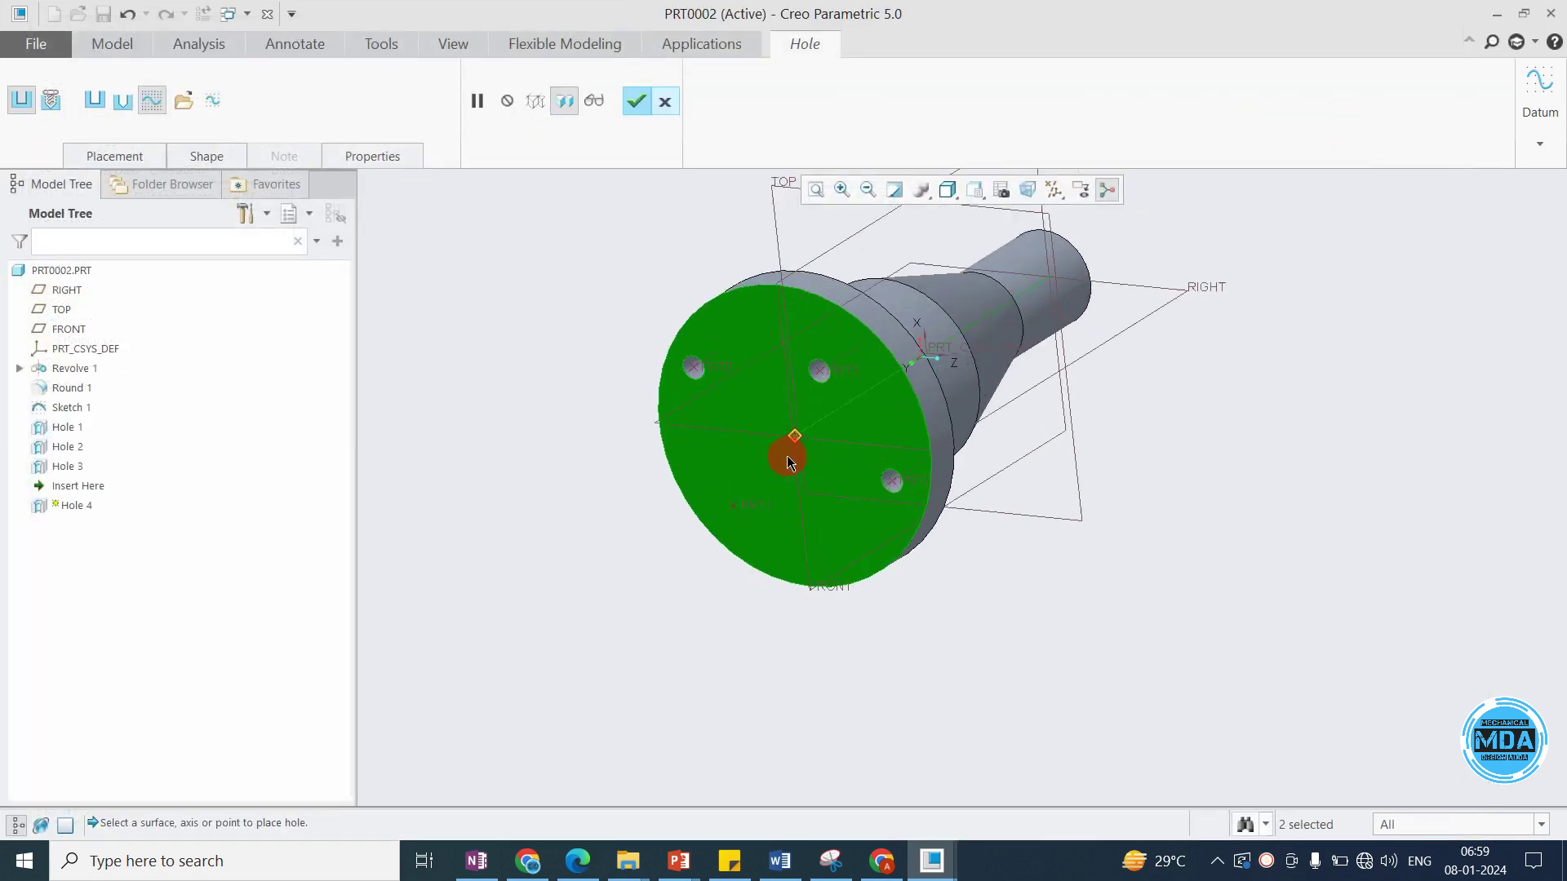
Examine the preview of the sketched stepped hole at the flange's centre up close.
scroll(786, 456, up, 5)
scroll(797, 441, down, 3)
scroll(790, 444, up, 5)
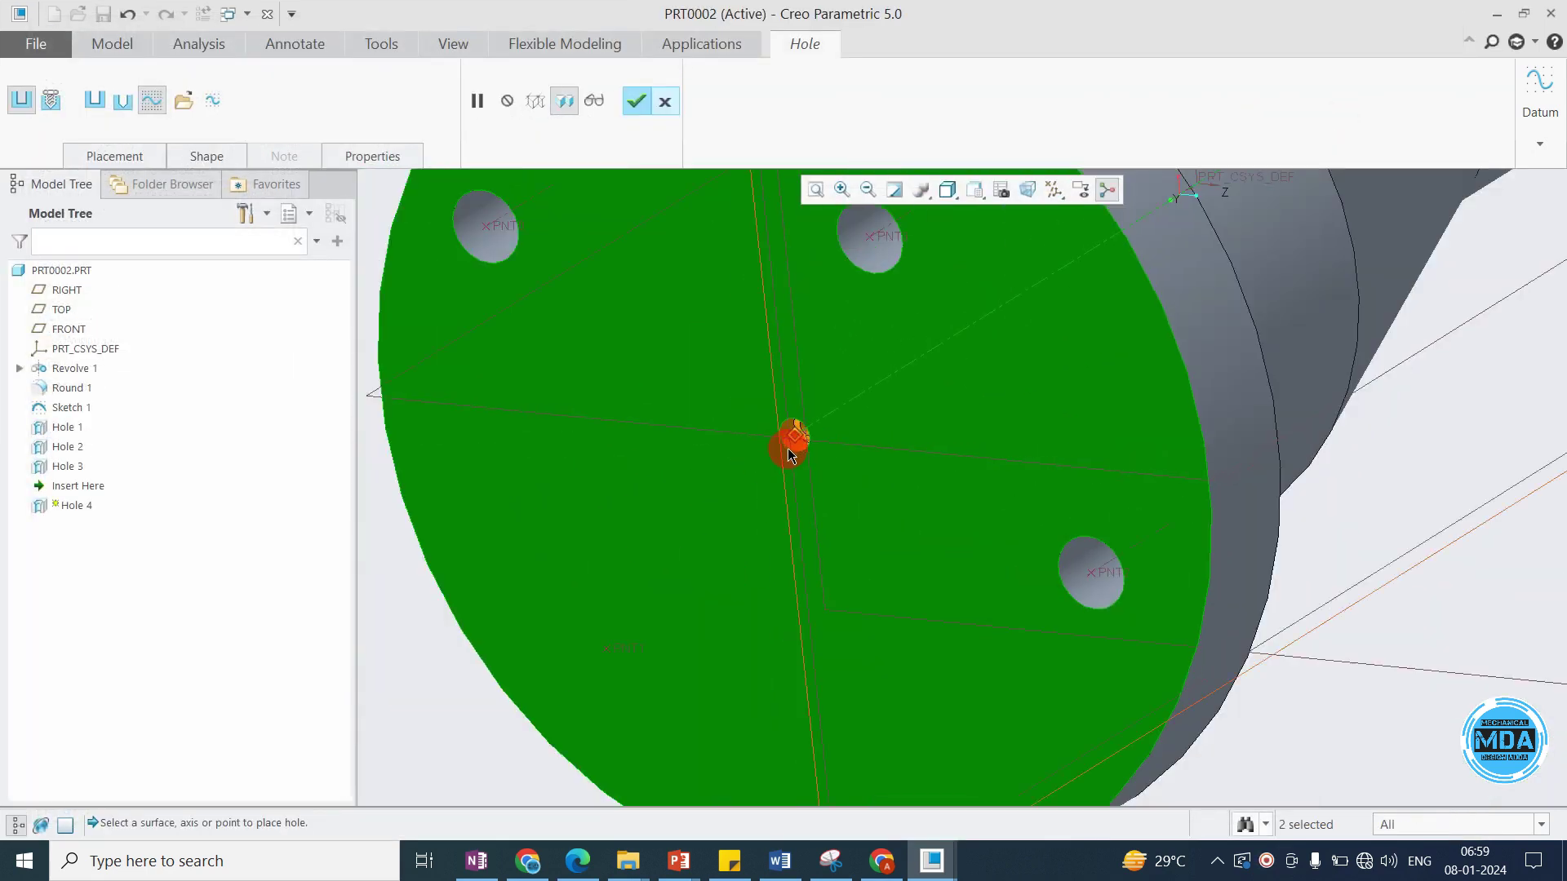
scroll(843, 424, down, 3)
scroll(819, 455, up, 5)
middle_drag(819, 455, 864, 451)
scroll(842, 462, down, 3)
scroll(797, 437, up, 5)
scroll(863, 451, down, 3)
scroll(839, 457, up, 8)
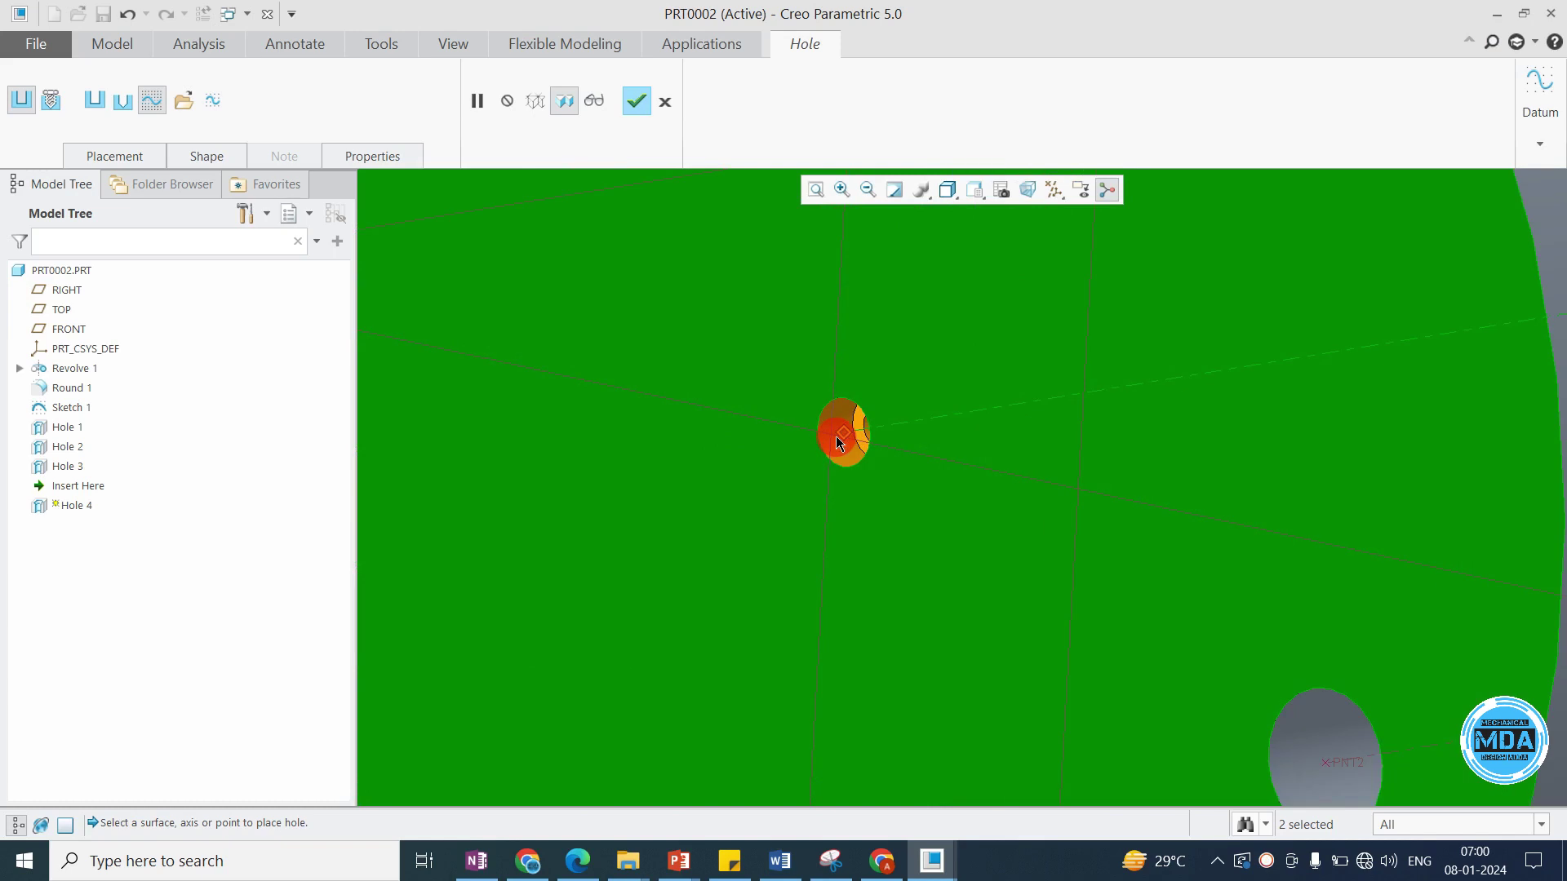
scroll(899, 409, down, 3)
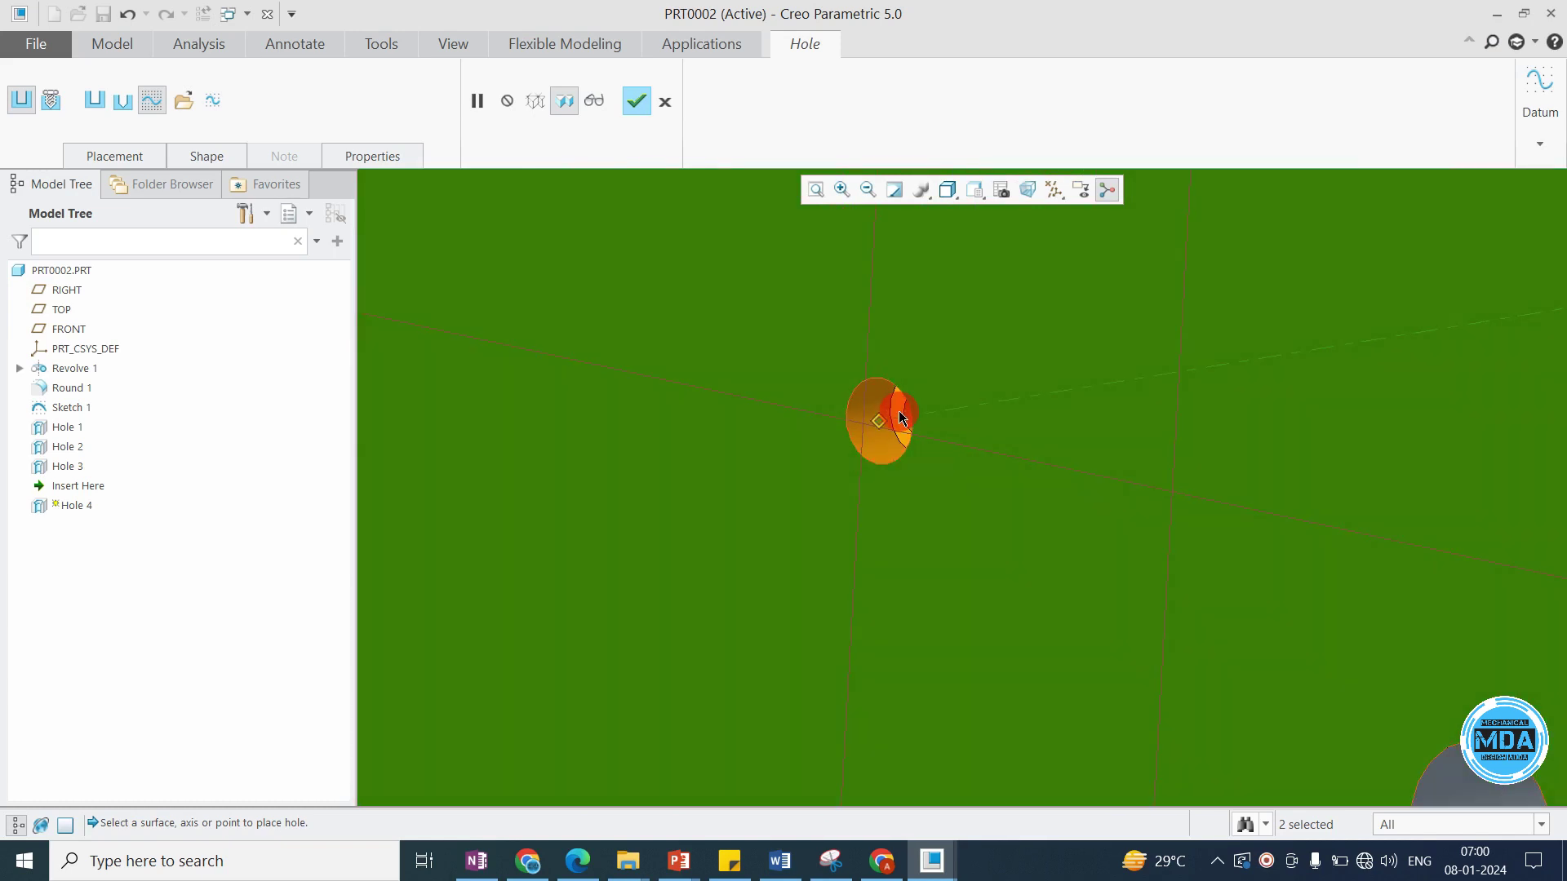
Finish the sketched coaxial hole at the flange's centre.
middle_click(898, 409)
scroll(845, 457, up, 8)
scroll(857, 447, down, 3)
scroll(855, 453, up, 8)
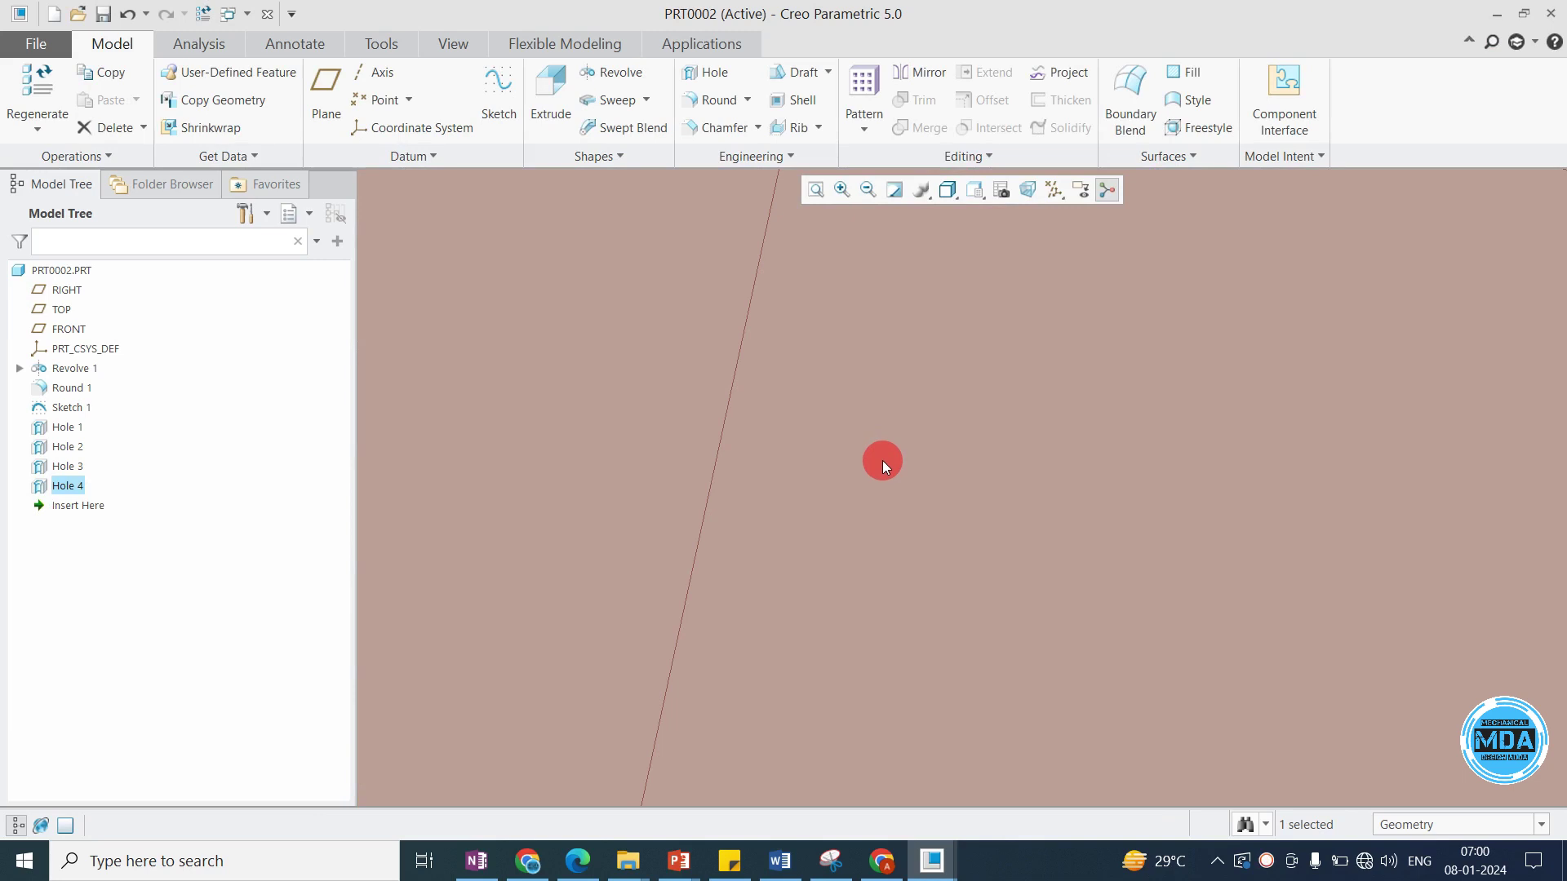
scroll(883, 461, down, 8)
middle_drag(938, 459, 958, 514)
scroll(757, 483, down, 4)
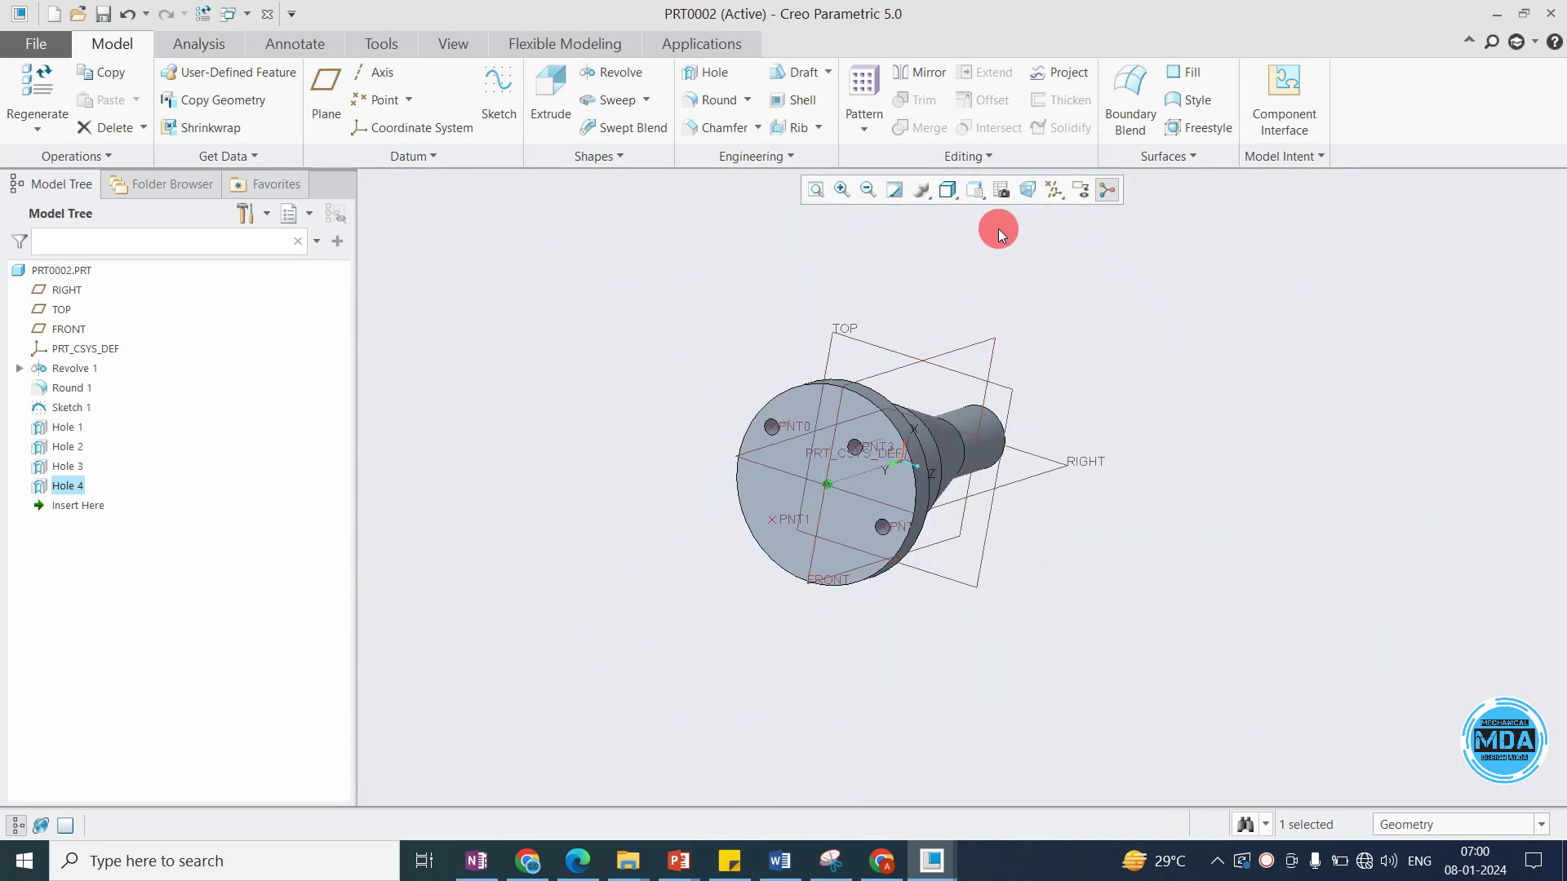
Create a planar cross section through the FRONT datum plane, keeping the default section name and zero offset.
click(1002, 189)
click(1265, 271)
click(1267, 299)
key(Return)
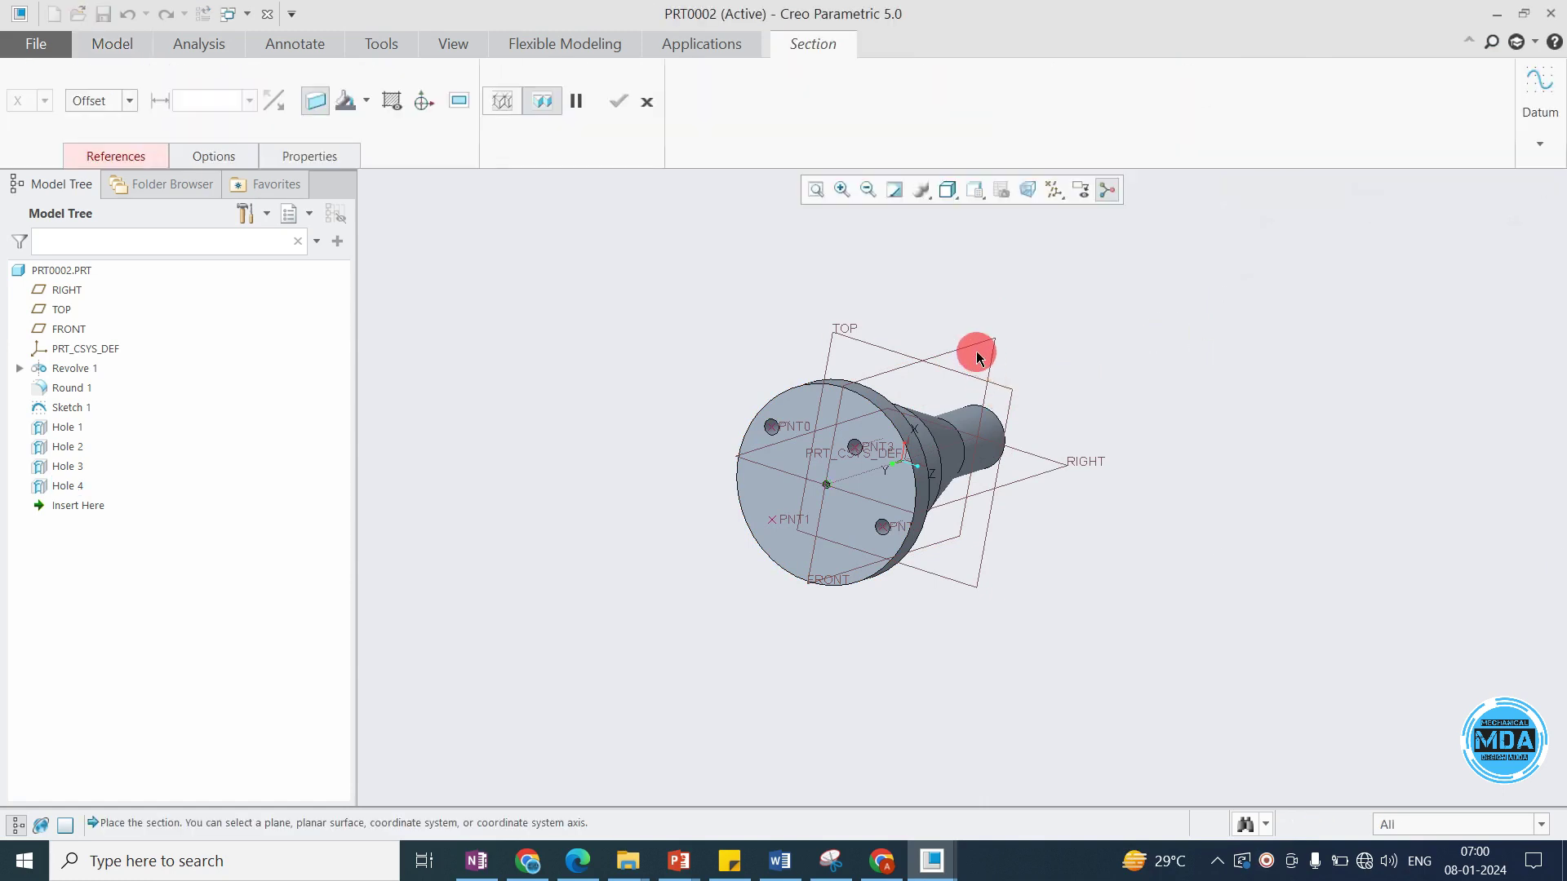
click(973, 348)
scroll(816, 506, up, 6)
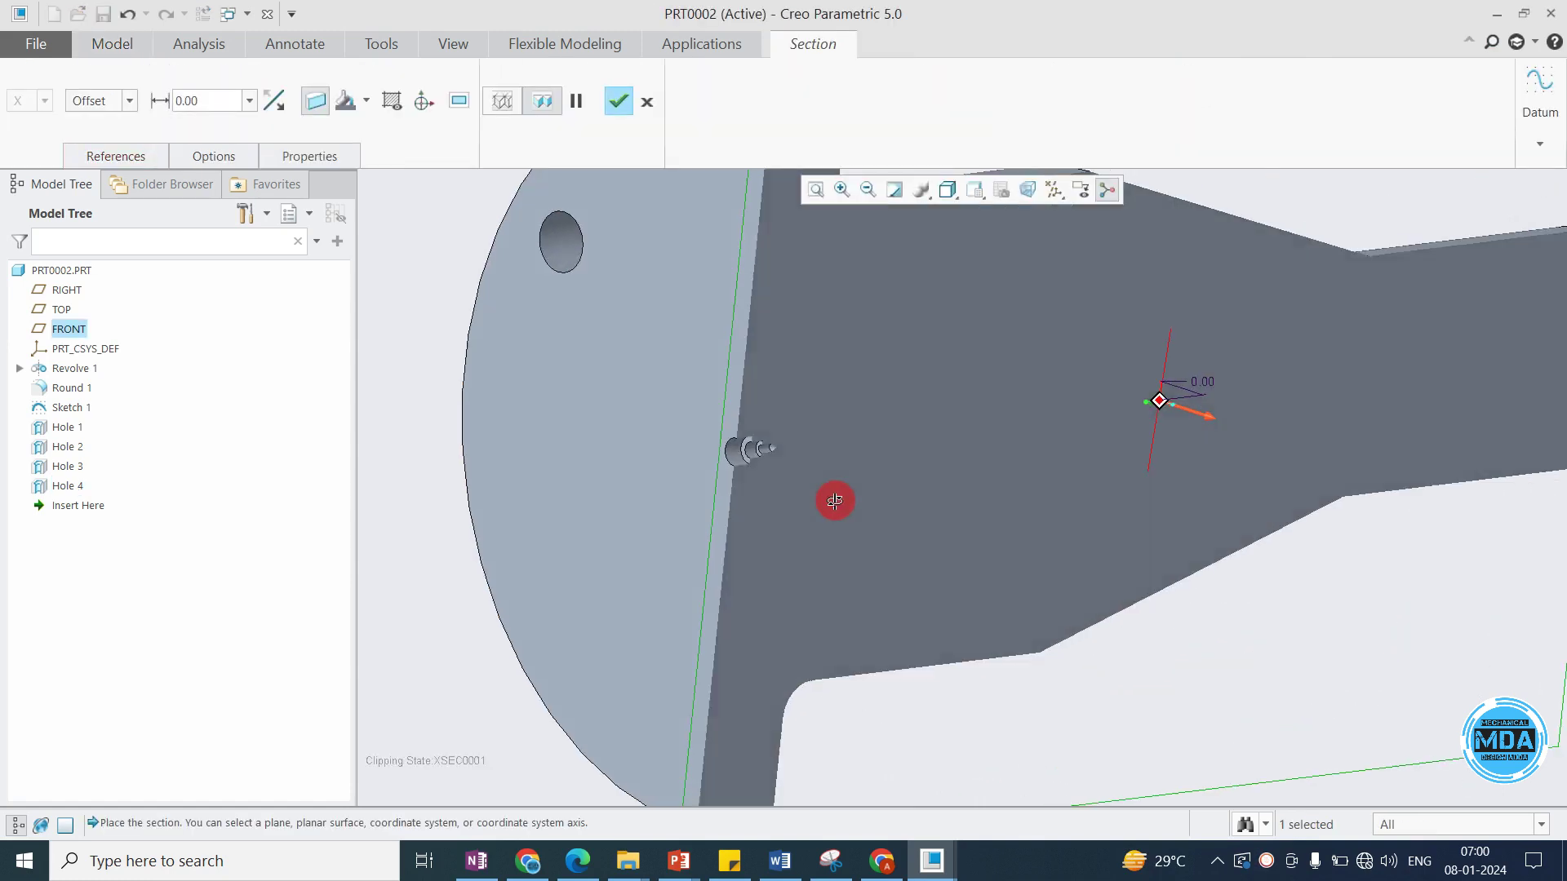
scroll(772, 452, up, 6)
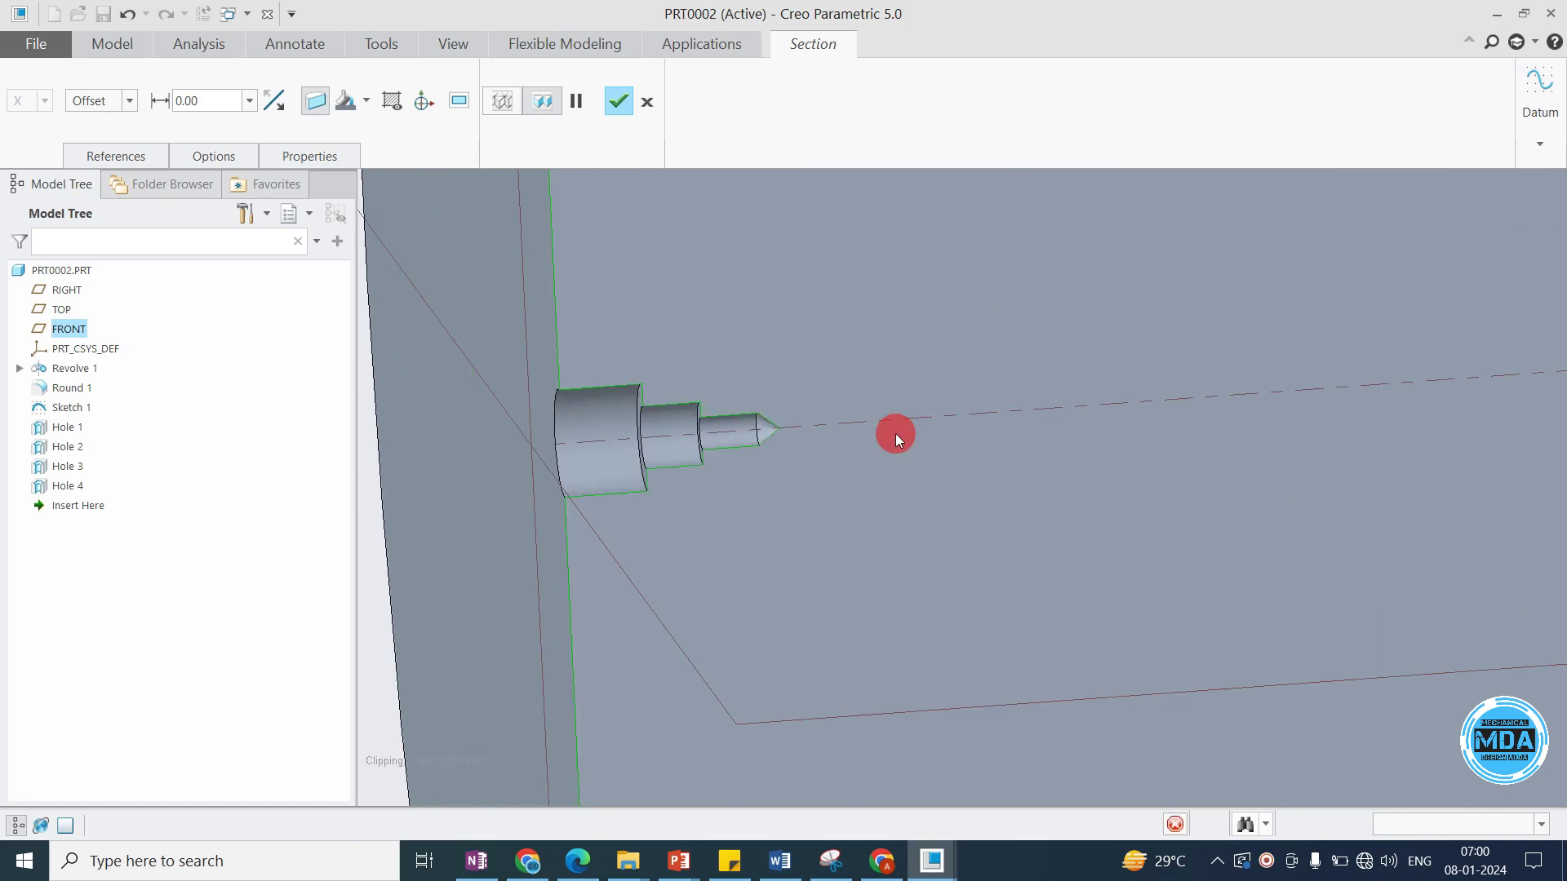
middle_click(895, 433)
Examine the stepped coaxial hole's profile in the sectioned flange up close and restore the default orientation.
middle_drag(680, 490, 902, 476)
scroll(858, 431, up, 5)
scroll(903, 476, up, 2)
scroll(919, 465, down, 4)
middle_drag(762, 524, 863, 634)
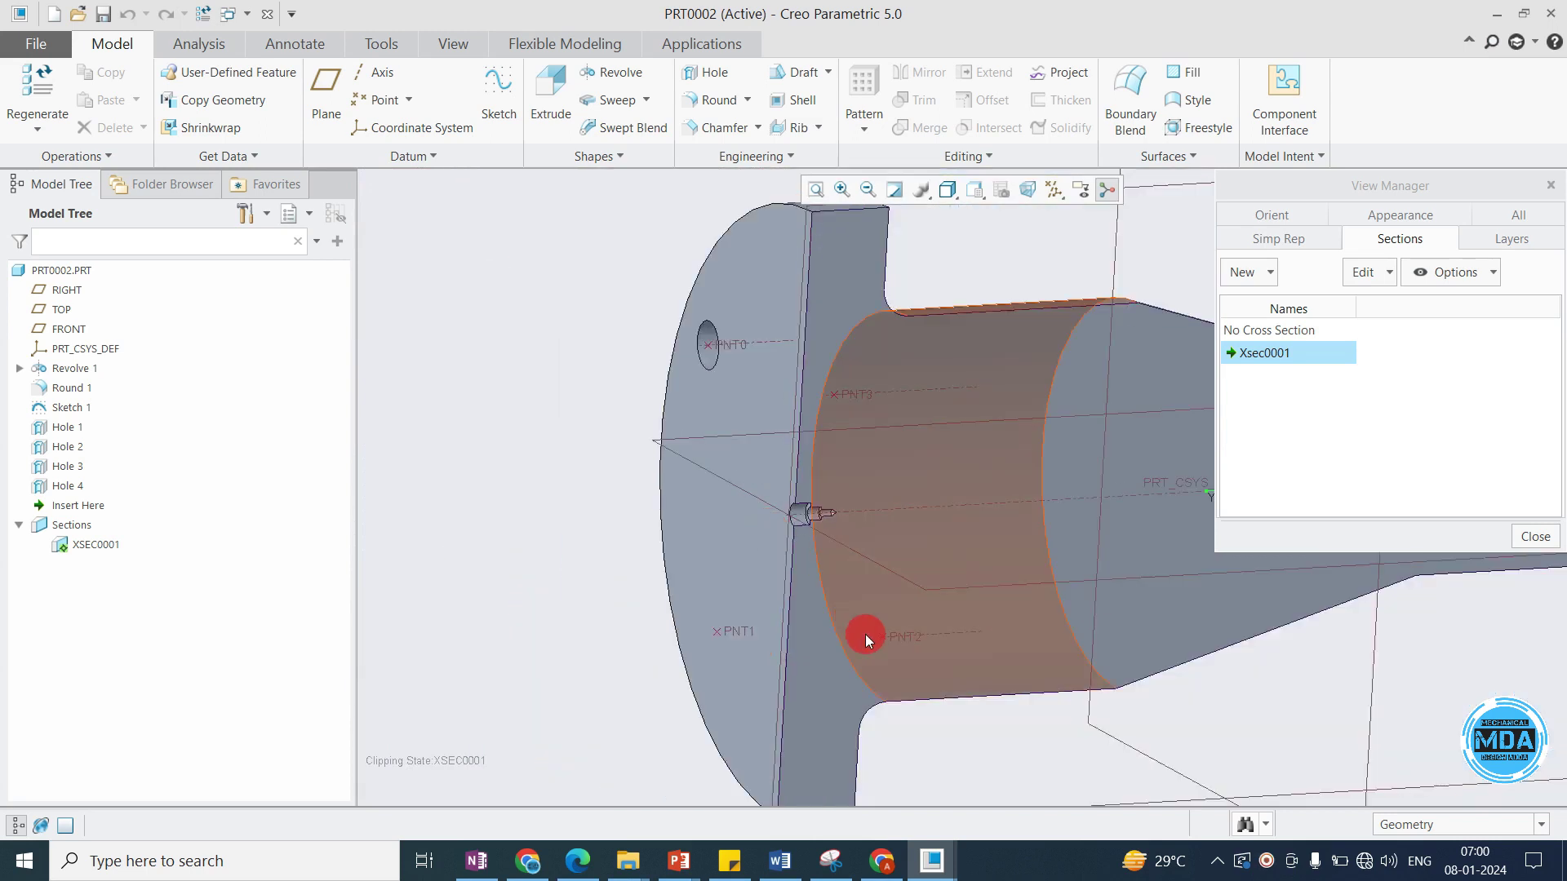
click(1527, 536)
key(ctrl+d)
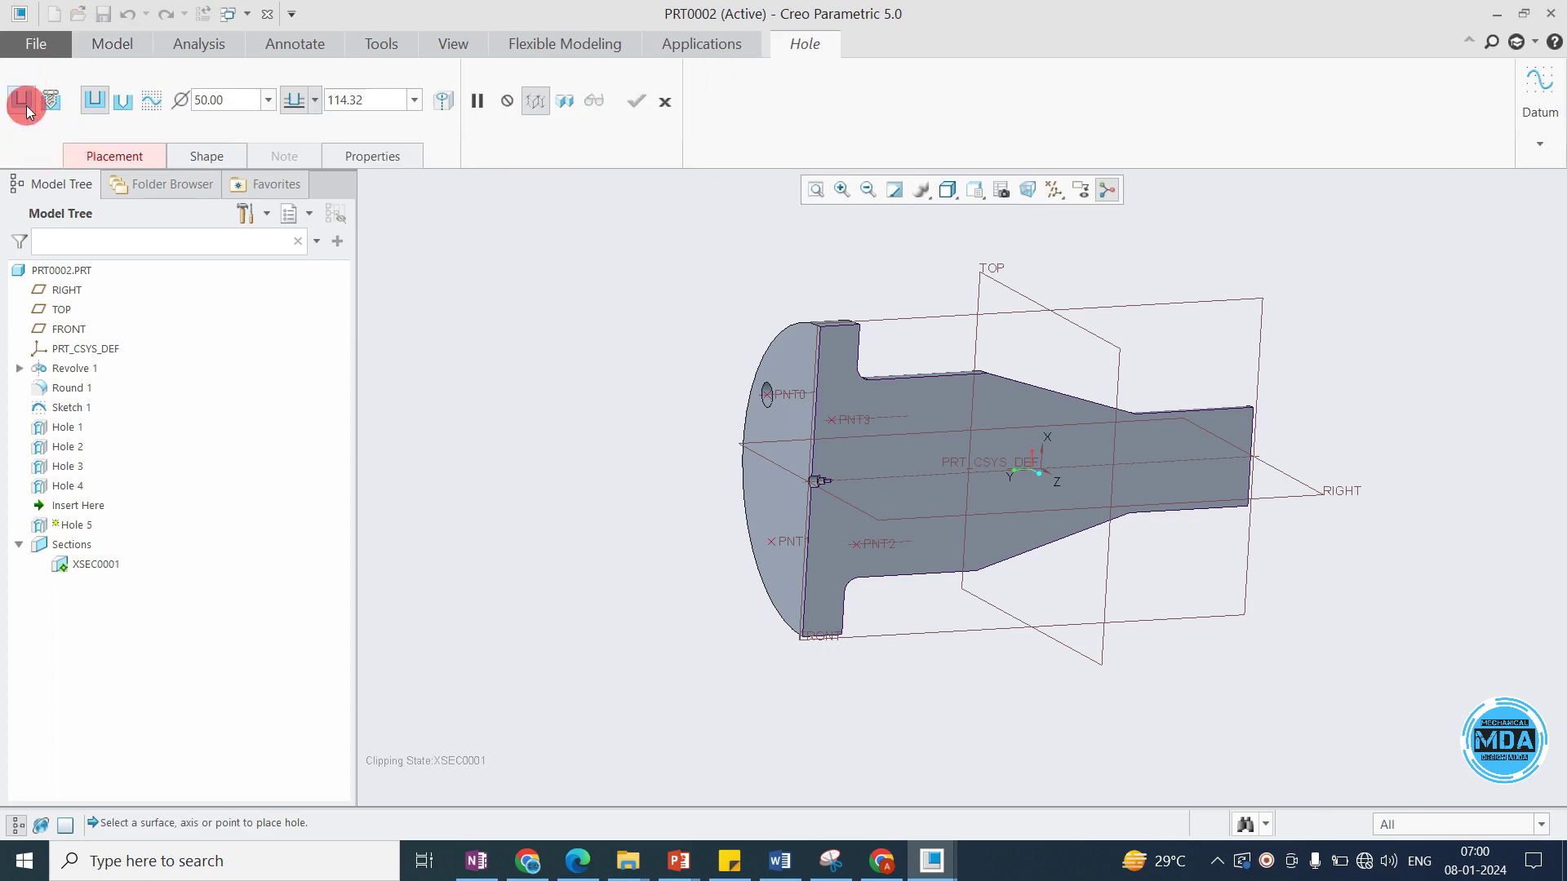
Configure a new hole as a standard ISO M1x.25 tapped hole with both countersink and counterbore, showing its shape settings.
click(112, 156)
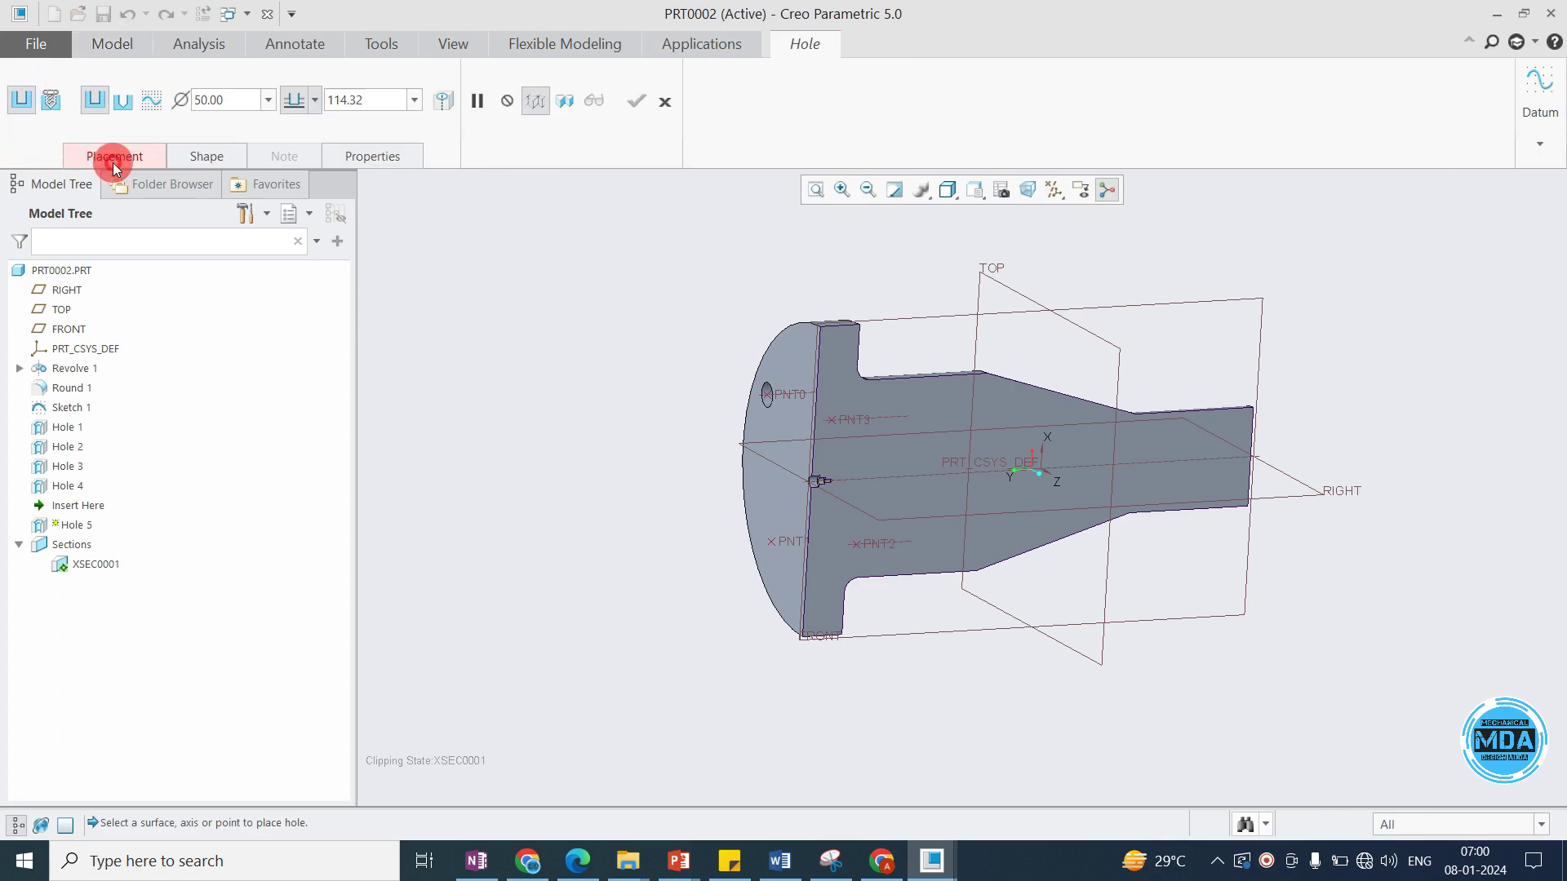
click(225, 157)
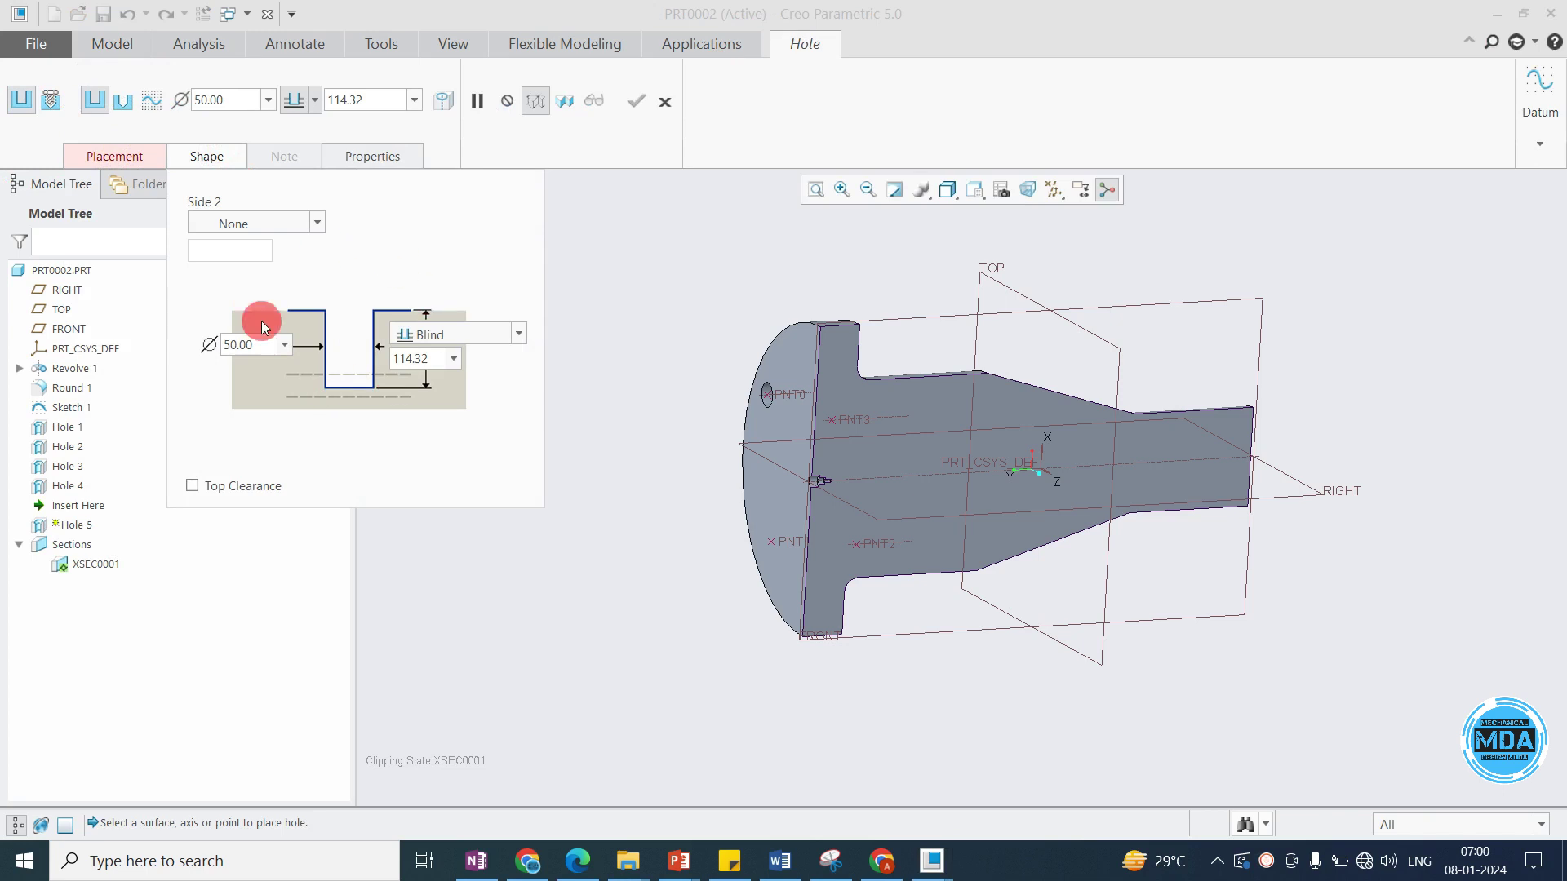
click(50, 100)
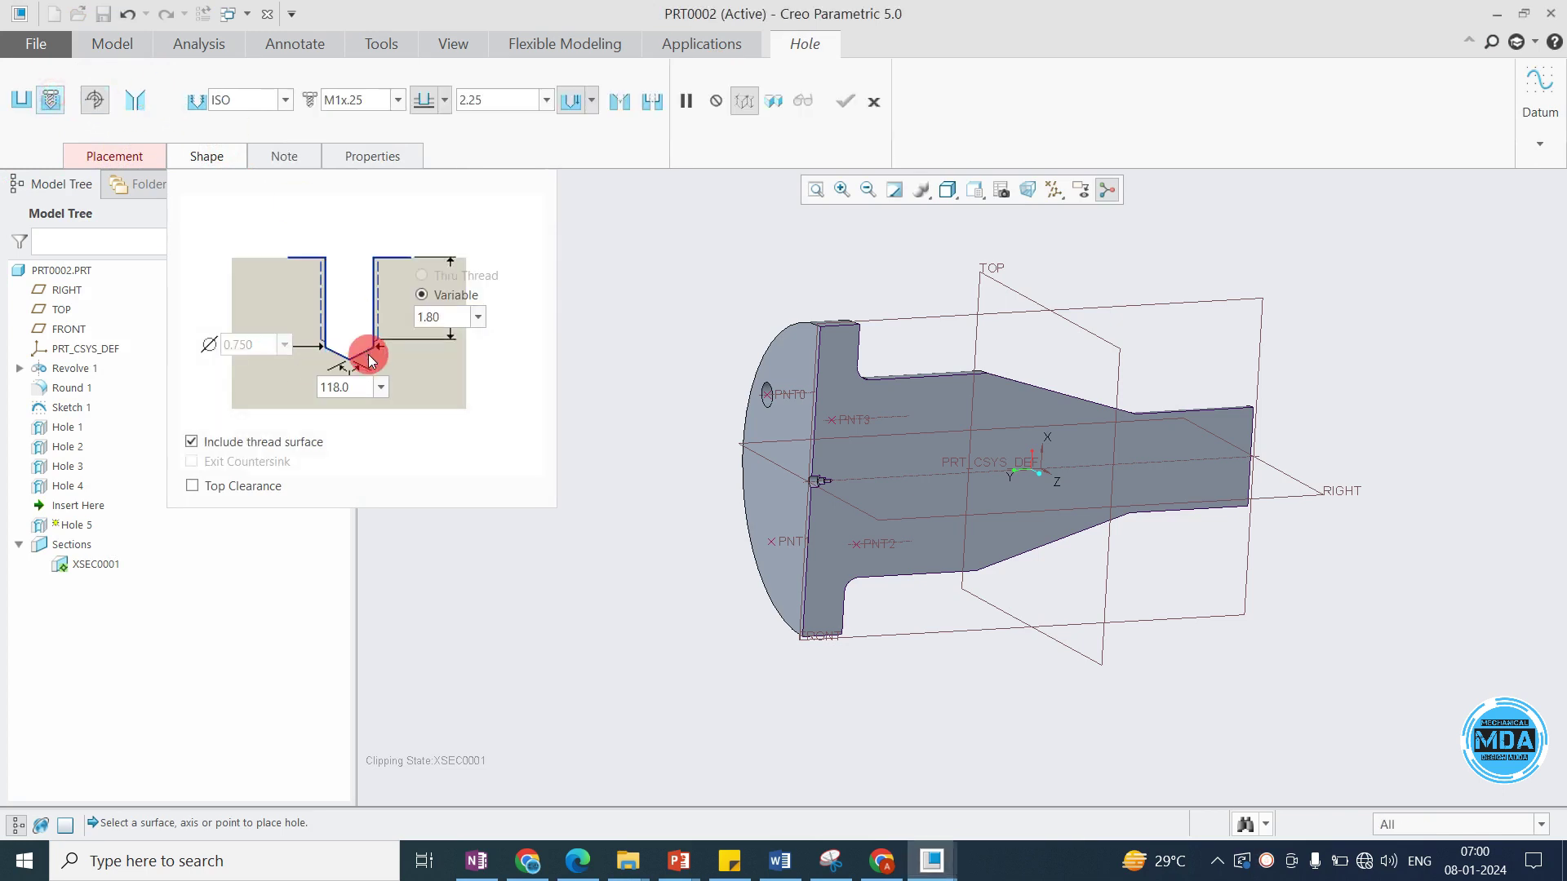
click(624, 105)
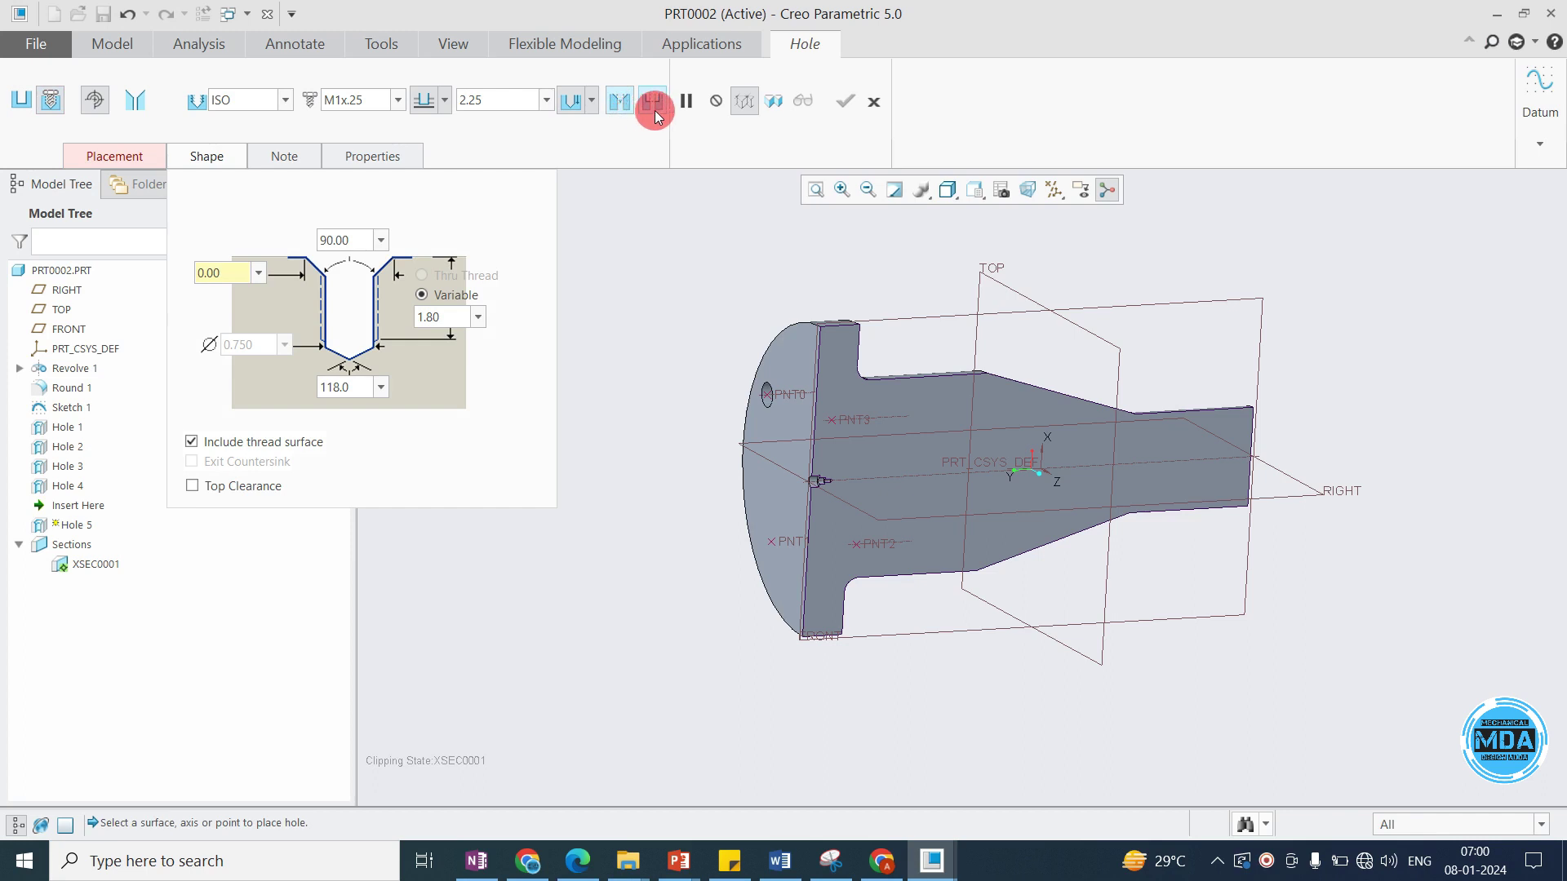
click(654, 105)
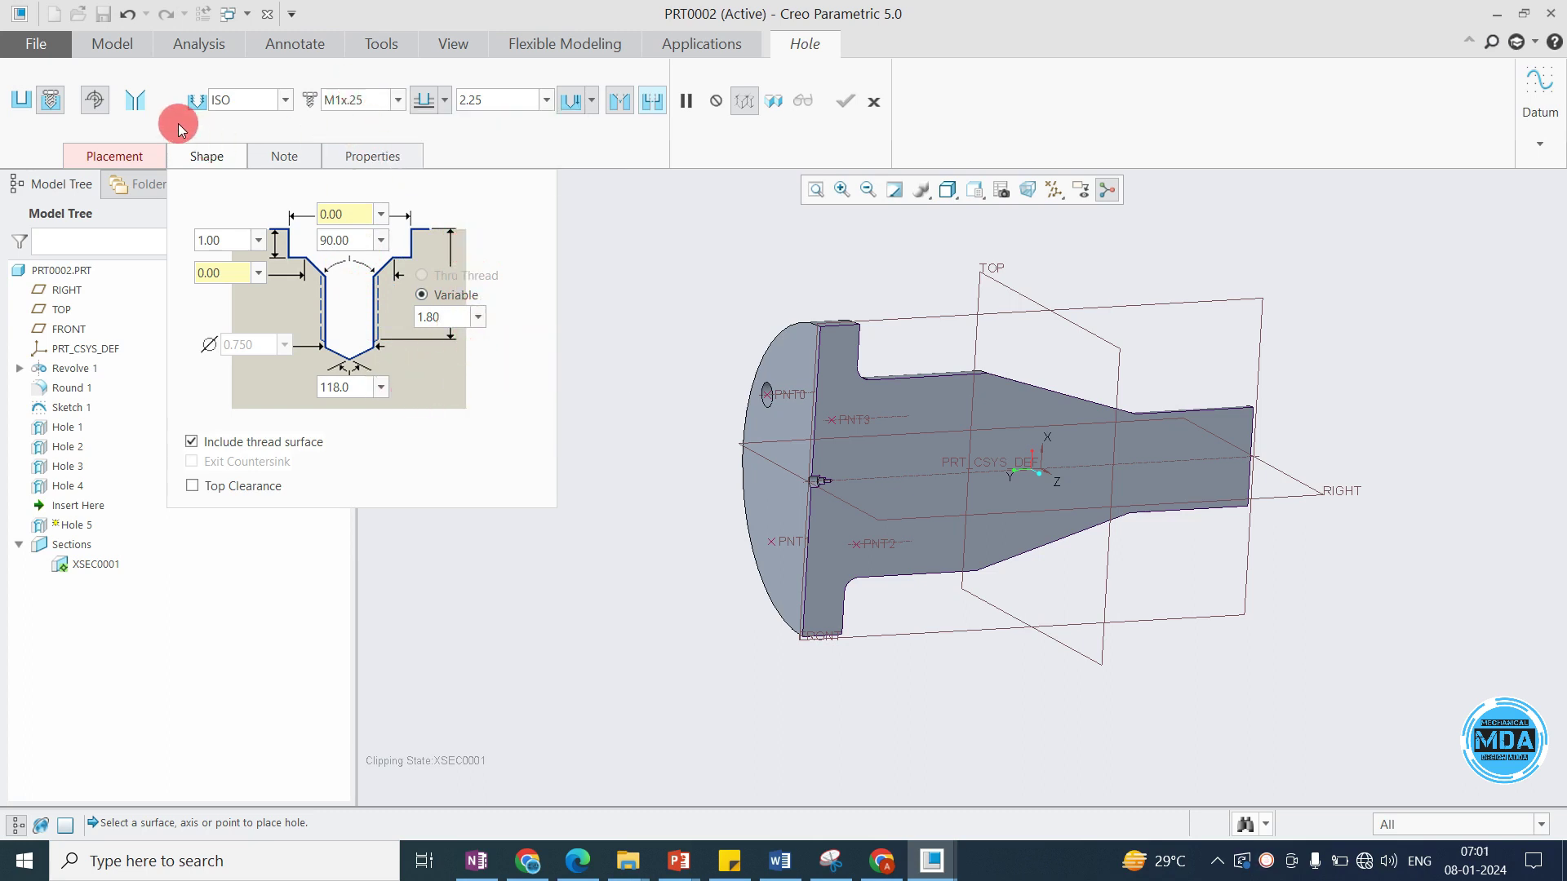
scroll(824, 494, down, 3)
scroll(823, 494, down, 3)
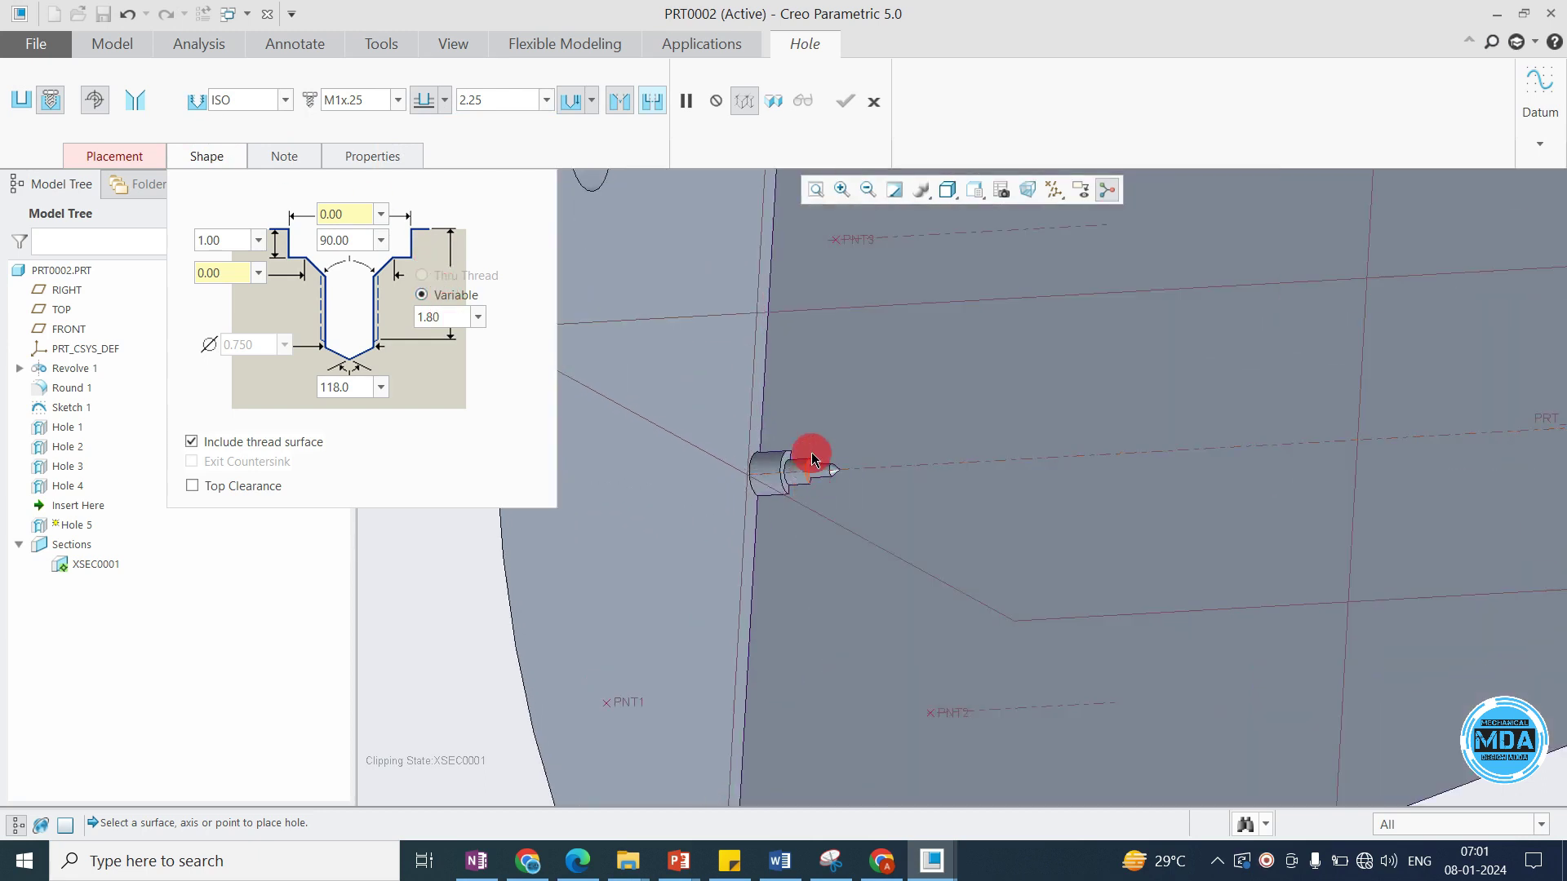